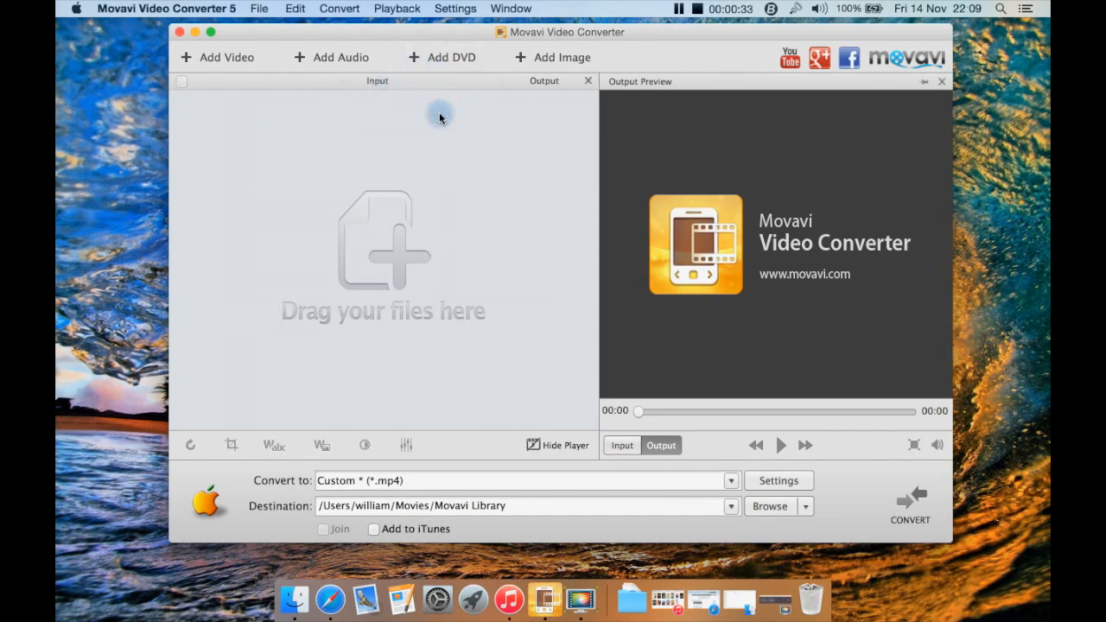
Open the program preferences and check the acceleration setting for SuperSpeed conversion.
left_click(453, 9)
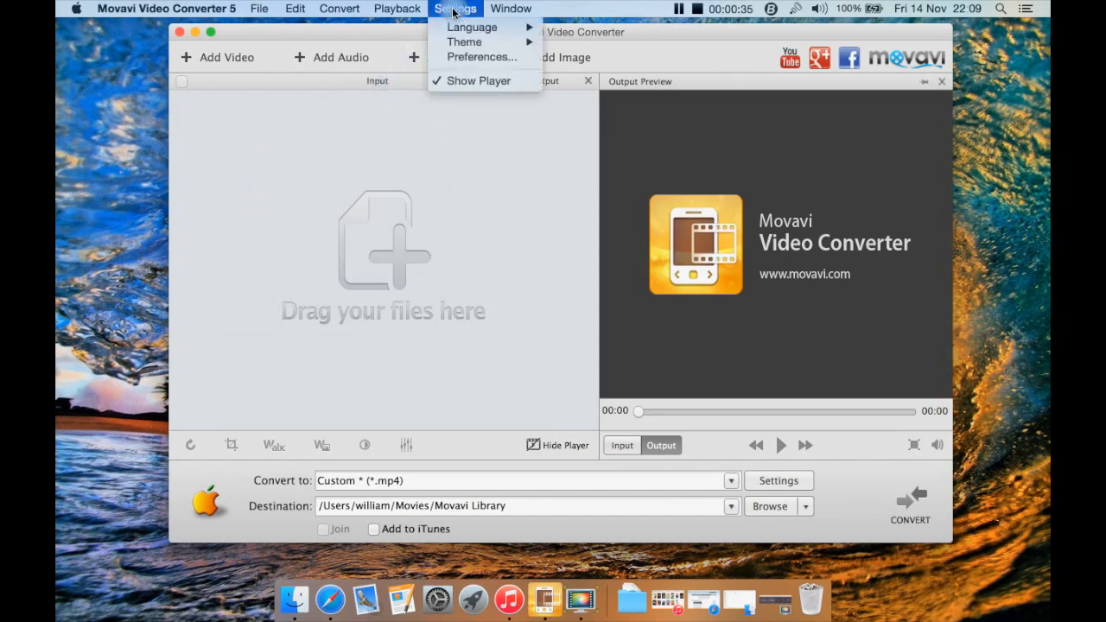
left_click(474, 58)
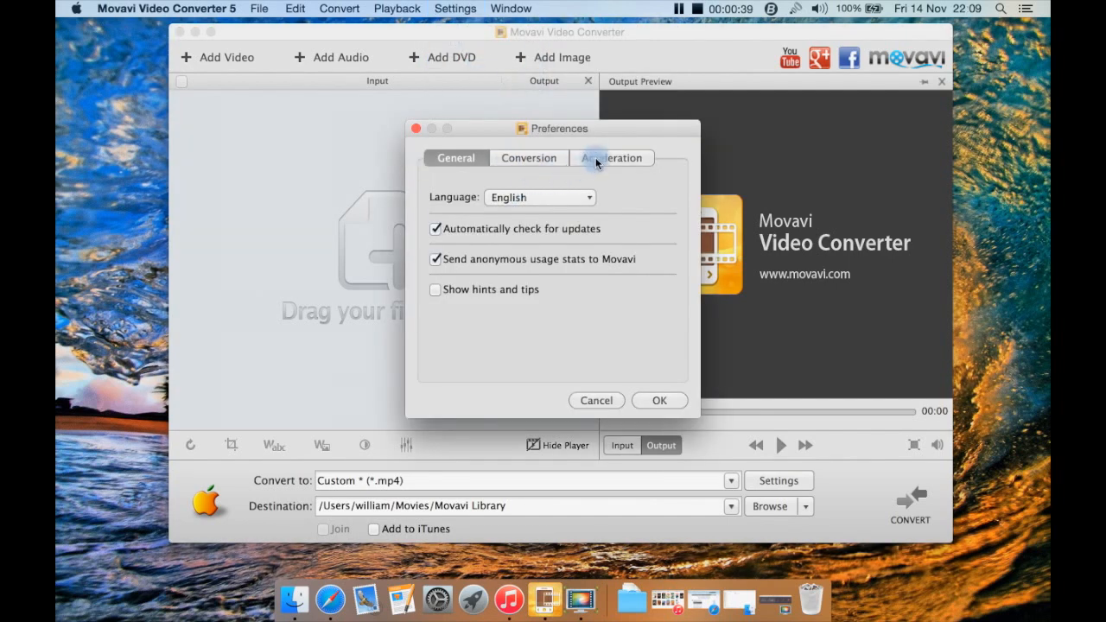
left_click(595, 157)
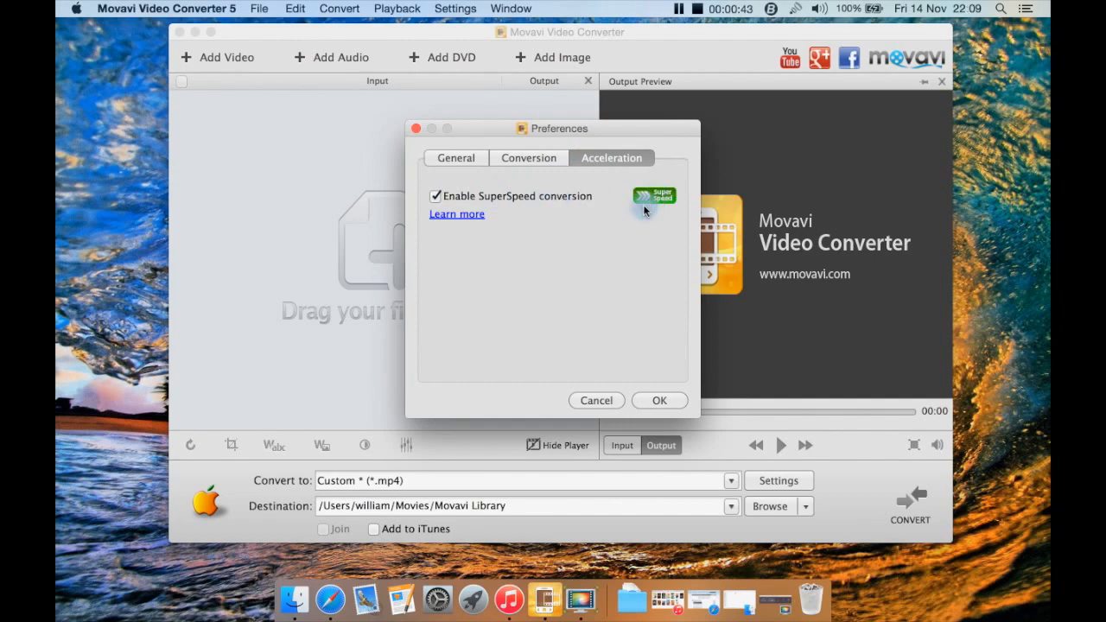
Read the linked Movavi web page explaining SuperSpeed conversion, its speed comparison and limitations, and return to the preferences.
left_click(474, 218)
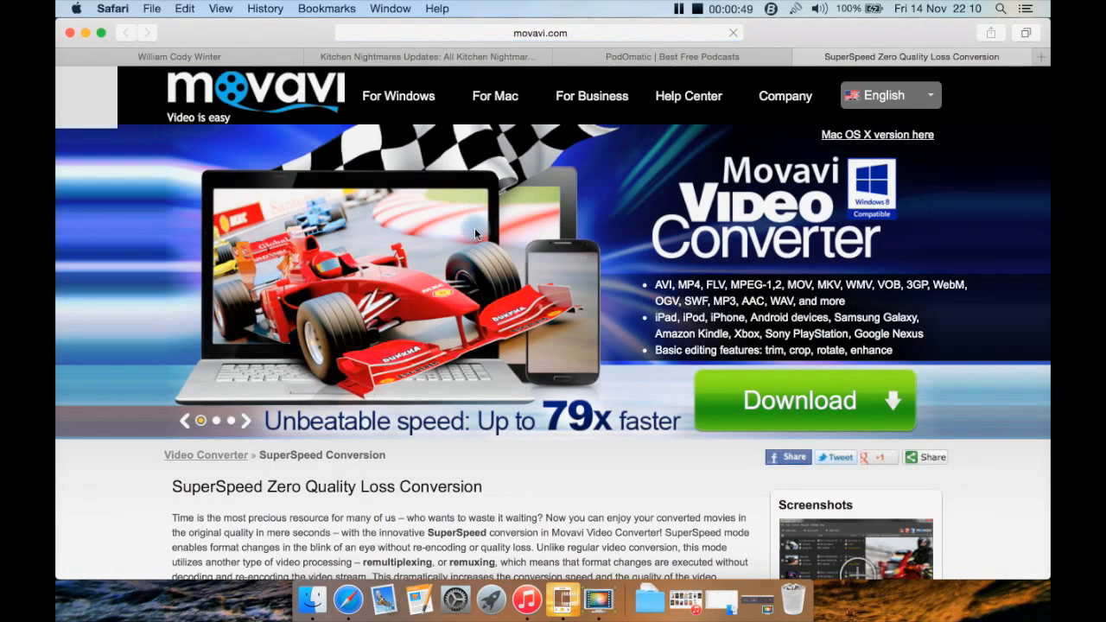
scroll(489, 398, "down", 3)
scroll(490, 398, "down", 4)
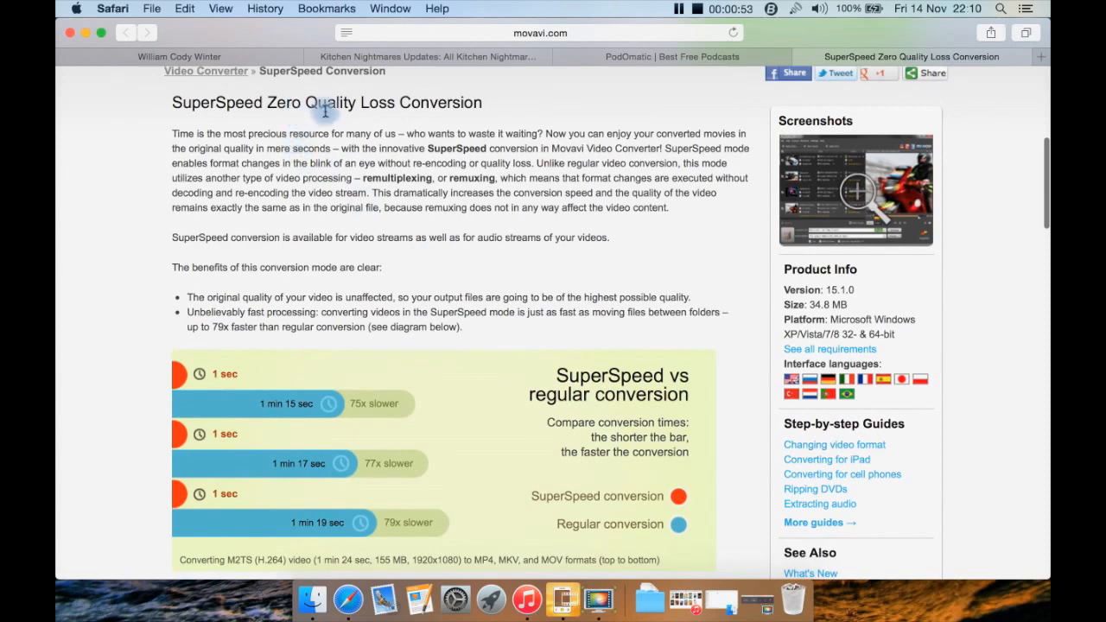
scroll(428, 292, "down", 15)
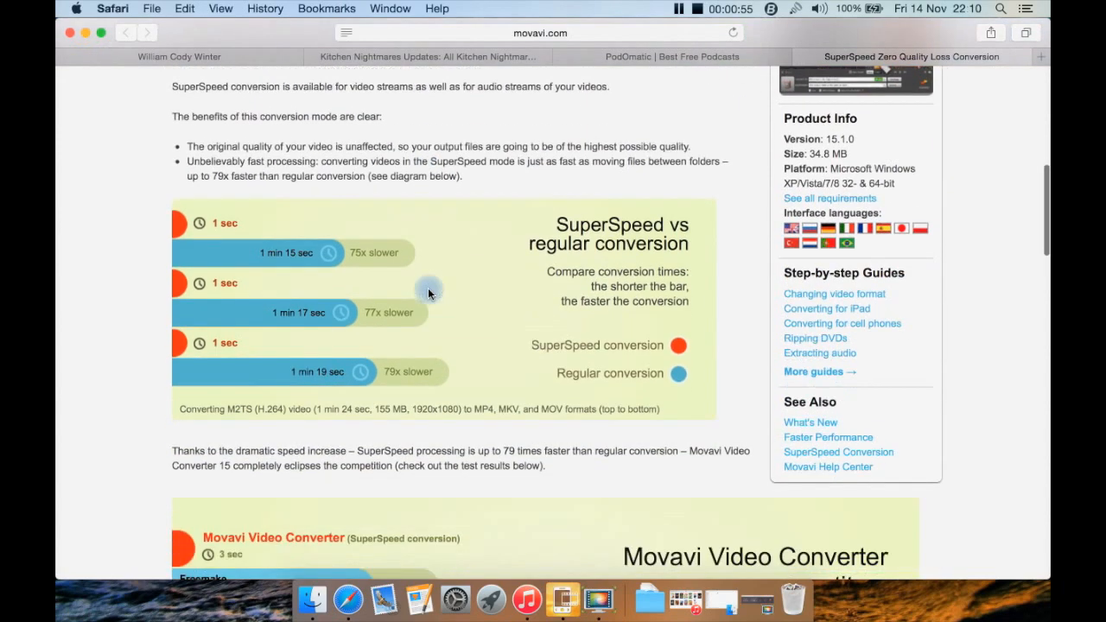
scroll(428, 292, "down", 20)
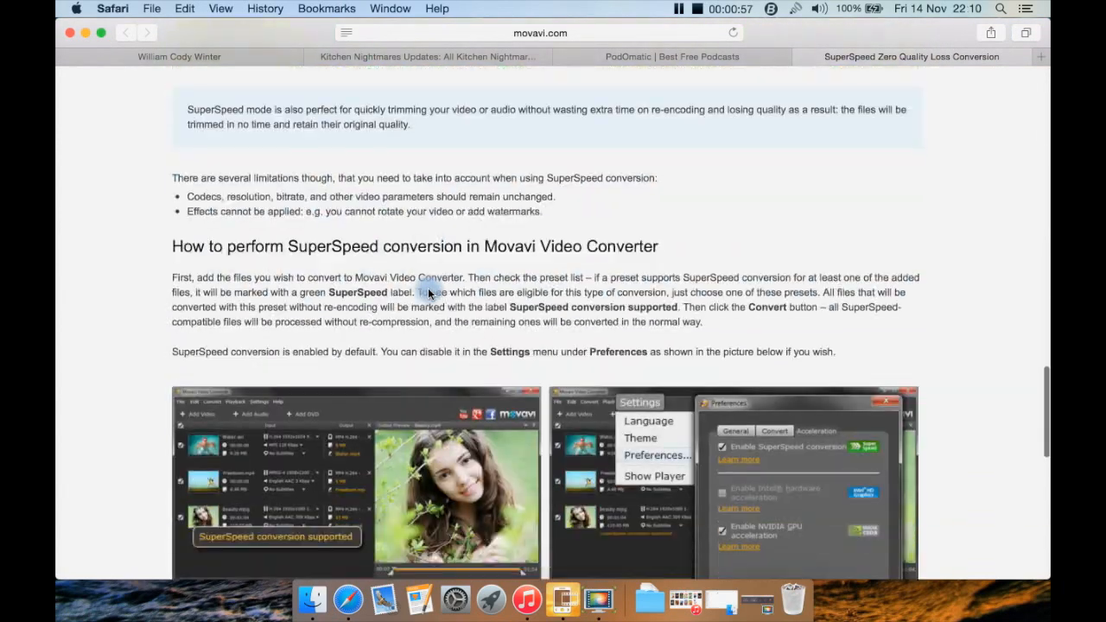
scroll(428, 292, "down", 3)
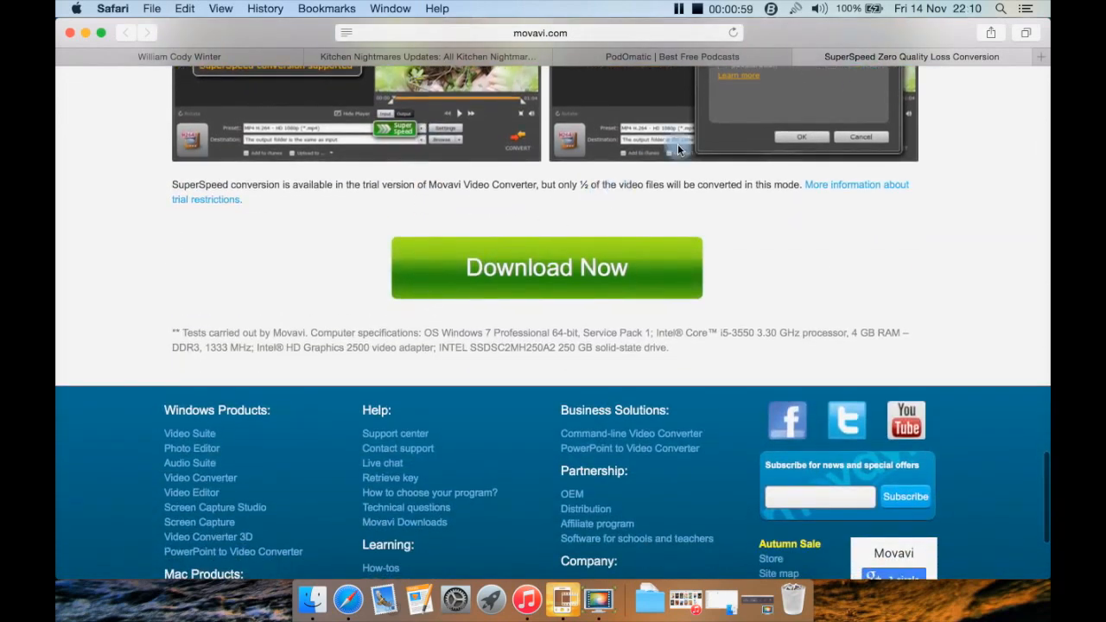
left_click(85, 33)
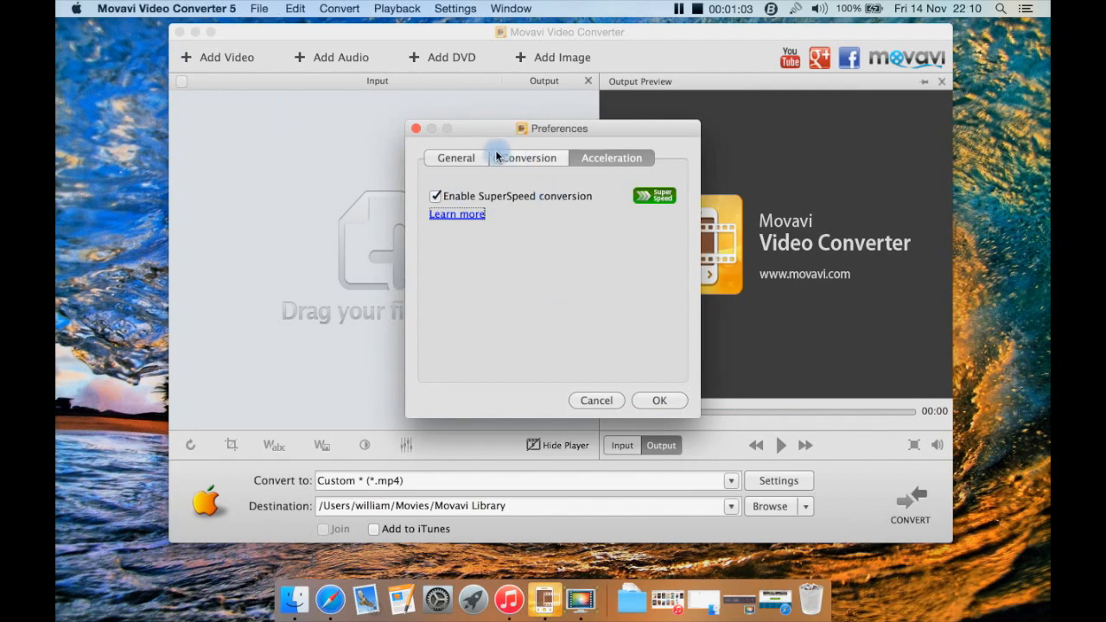
Review the General and Conversion preferences and accept them.
left_click(465, 158)
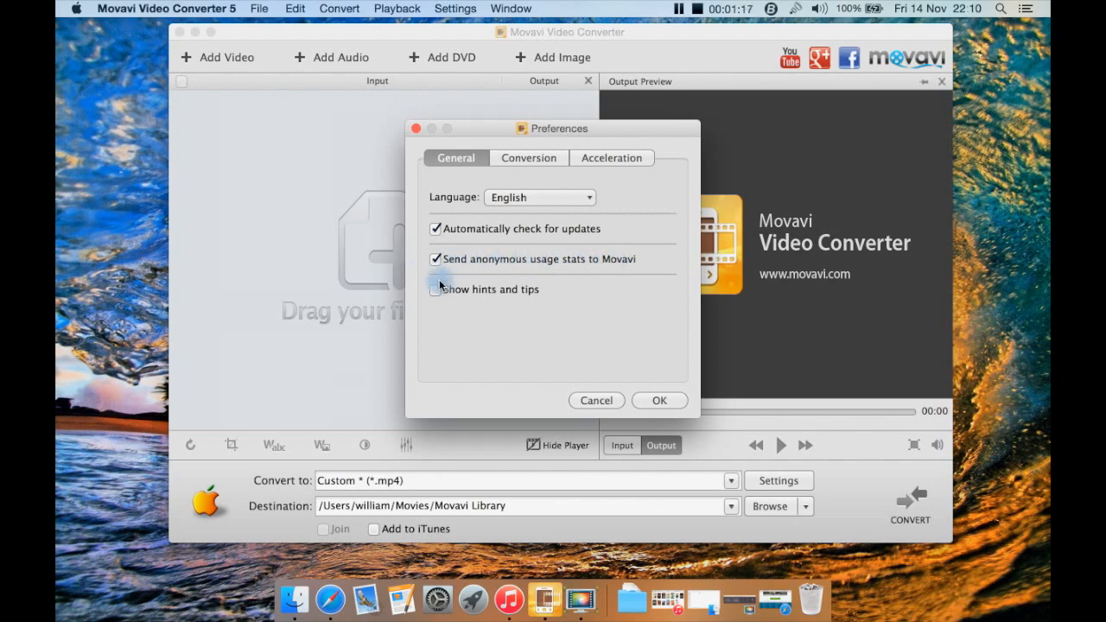
left_click(534, 160)
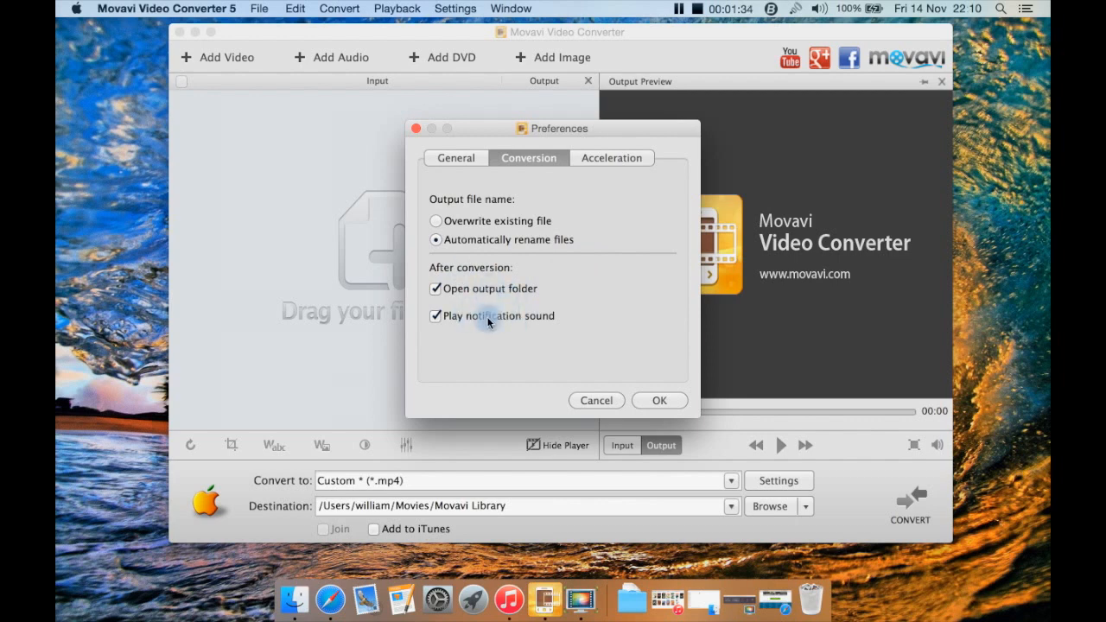
left_click(656, 399)
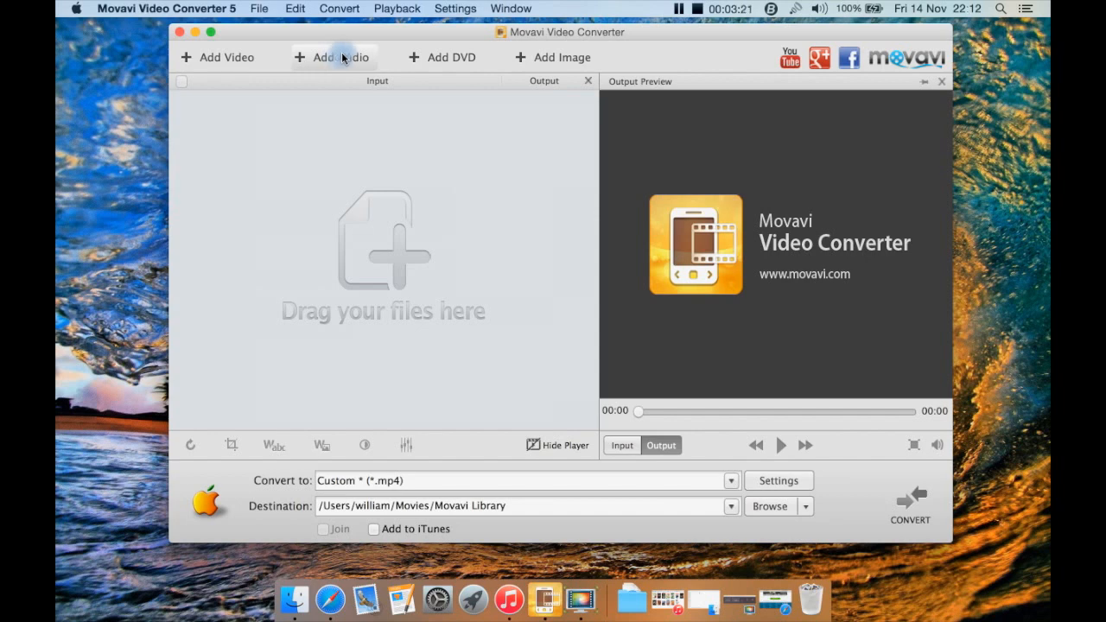
Add the video lbc.mkv from the lbc folder in Downloads to the conversion list.
left_click(489, 127)
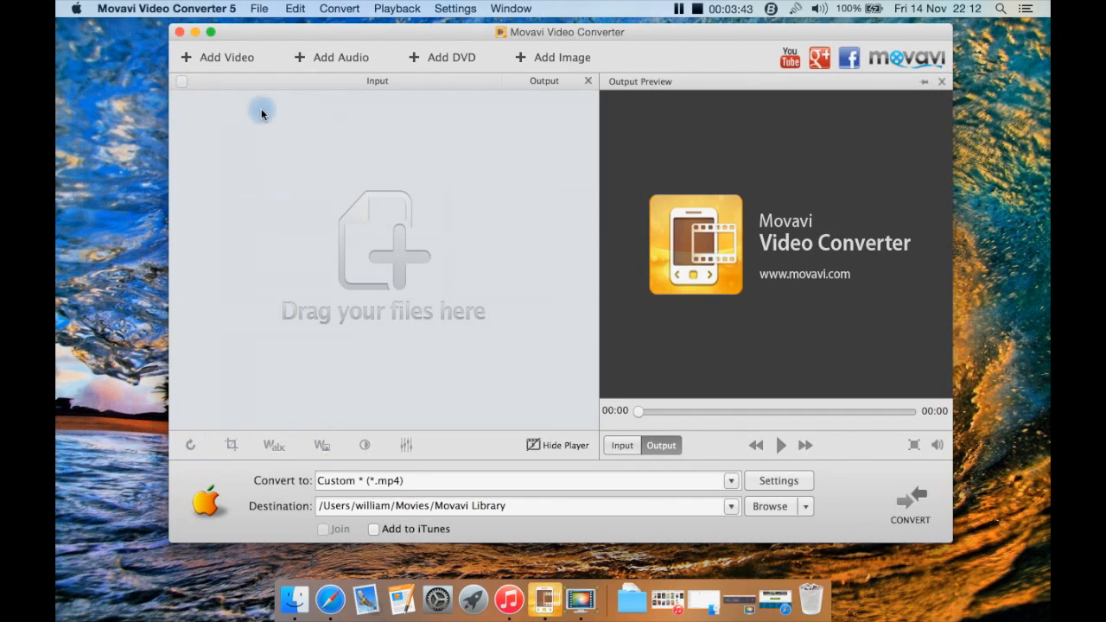
left_click(246, 59)
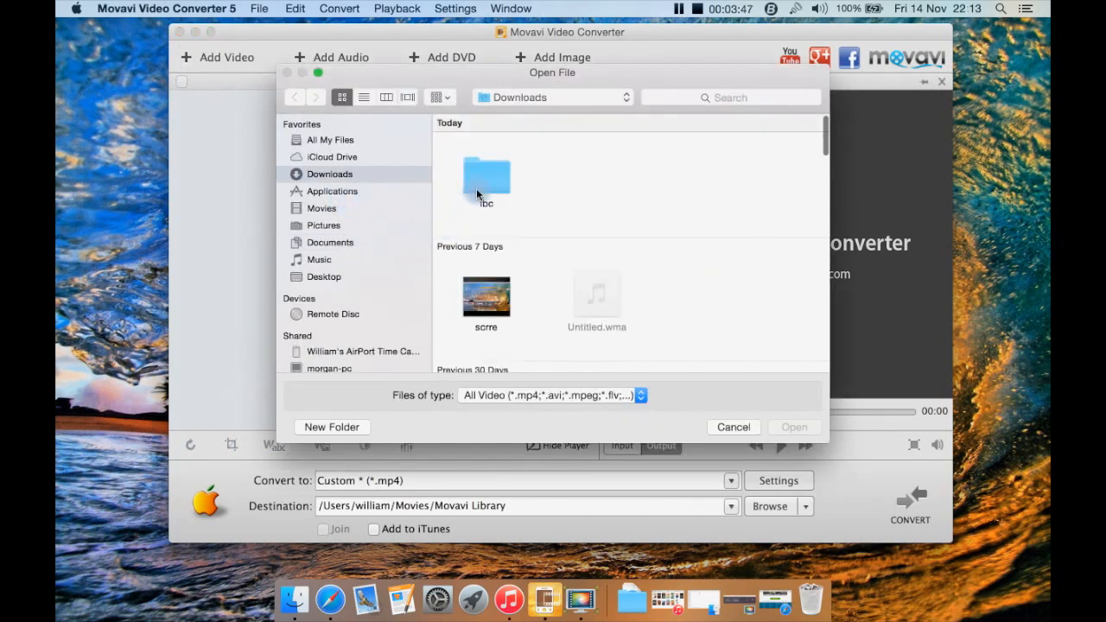
double_click(477, 193)
double_click(485, 171)
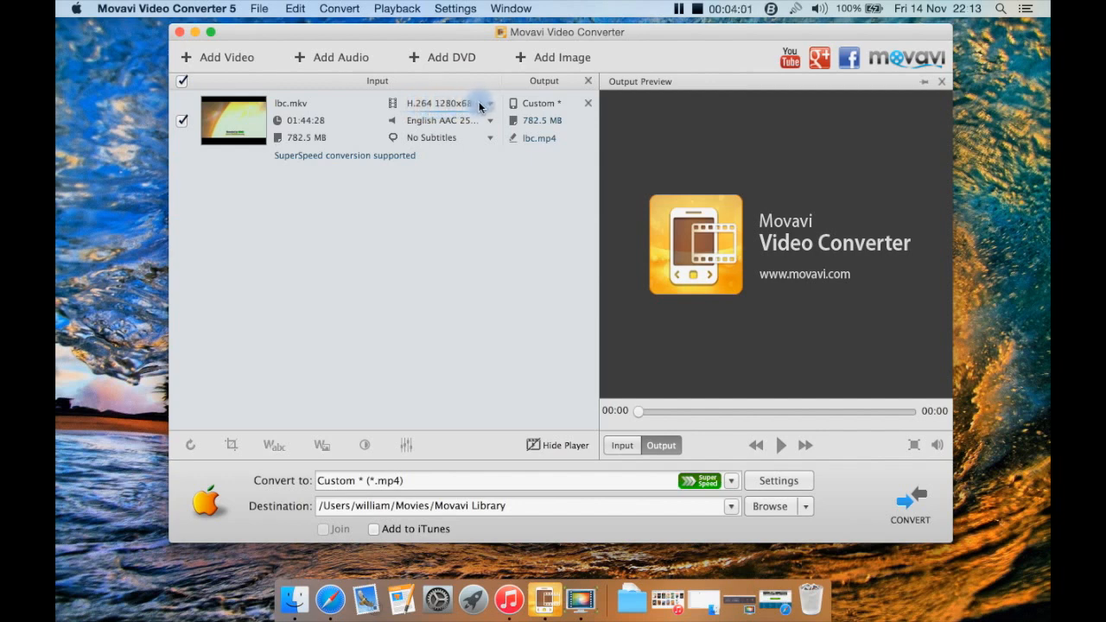
Exclude the English AAC 256 Kbps Stereo audio track of lbc.mkv and include it again.
left_click(491, 124)
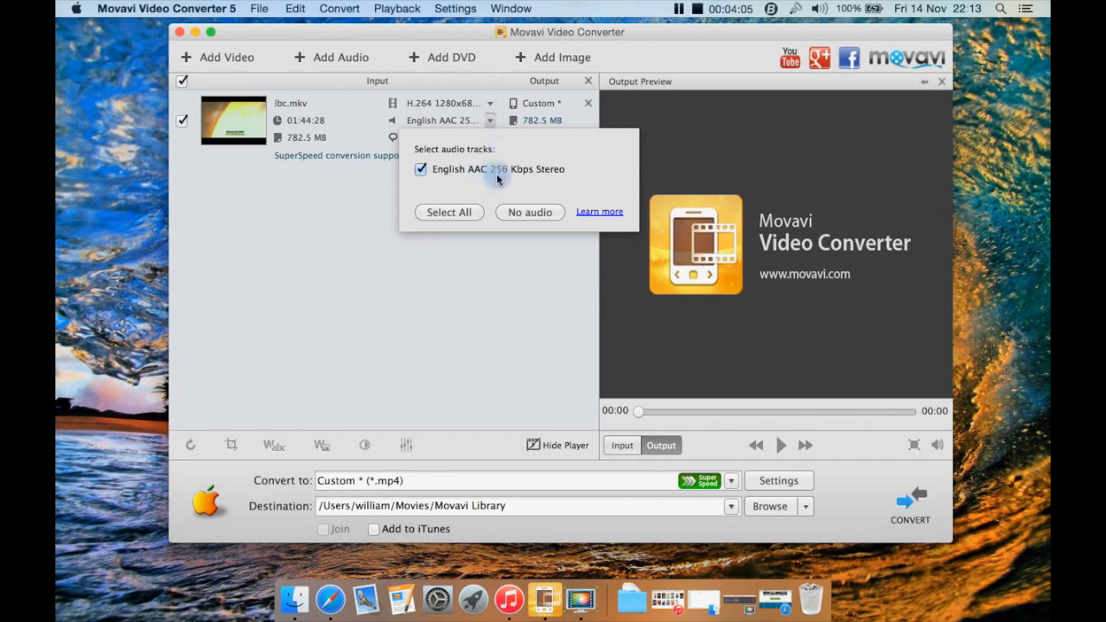
left_click(558, 174)
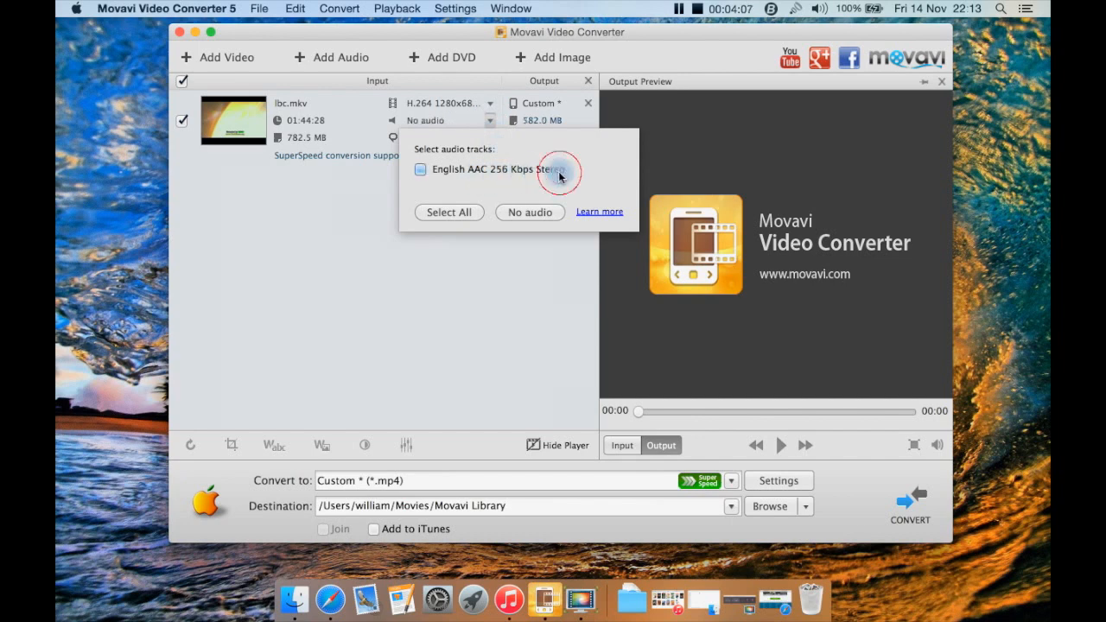
left_click(470, 164)
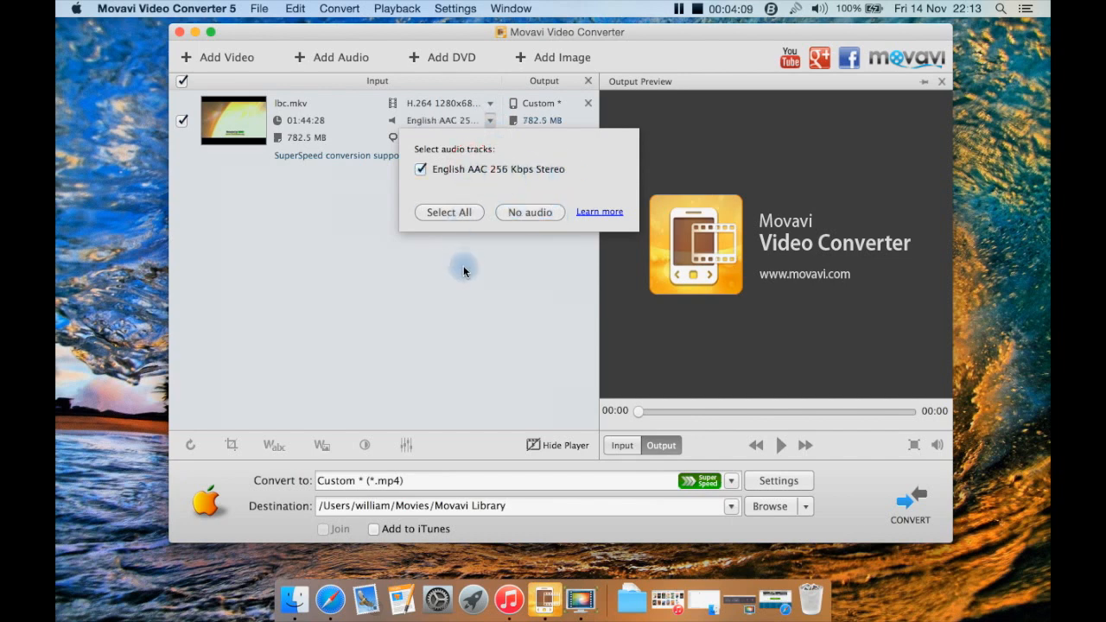
left_click(463, 271)
Check the subtitle options and the editable output file name of the added video.
left_click(490, 138)
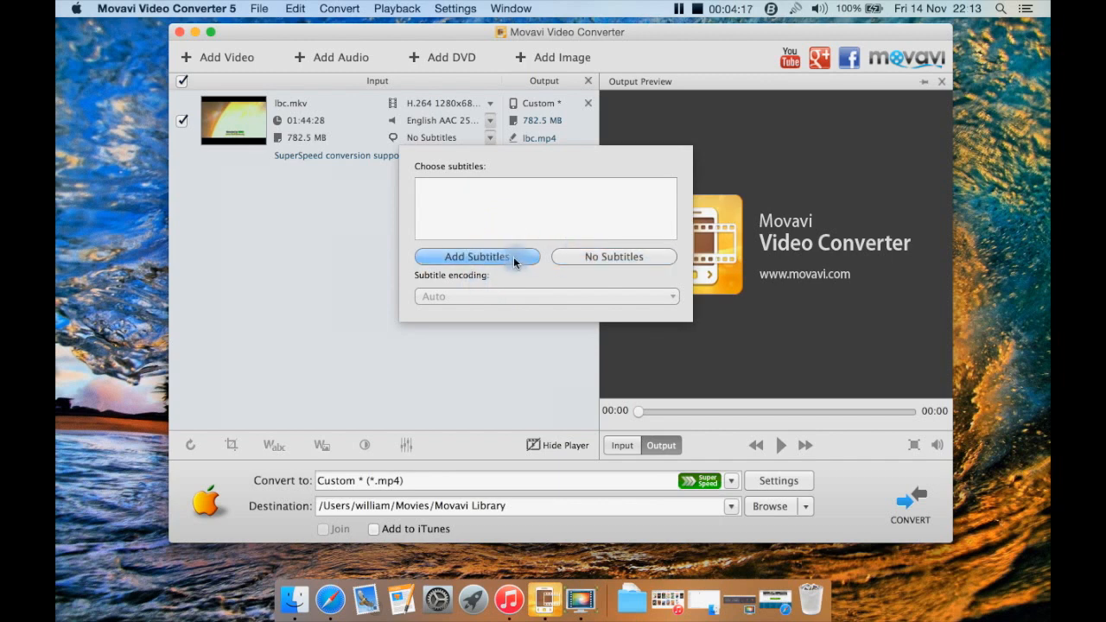
left_click(333, 247)
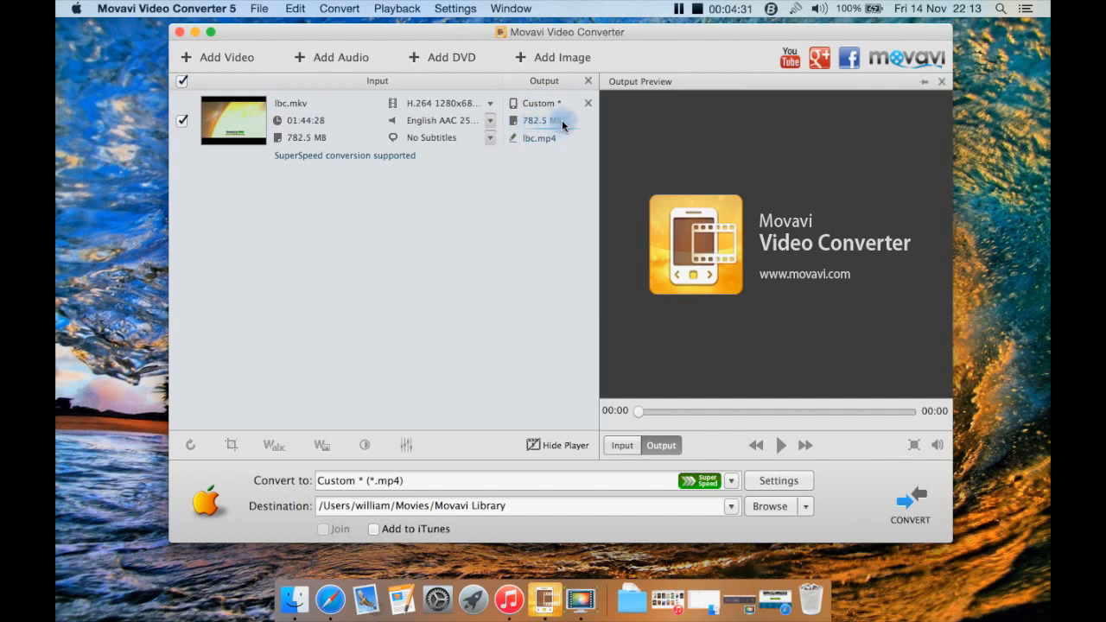
left_click(538, 138)
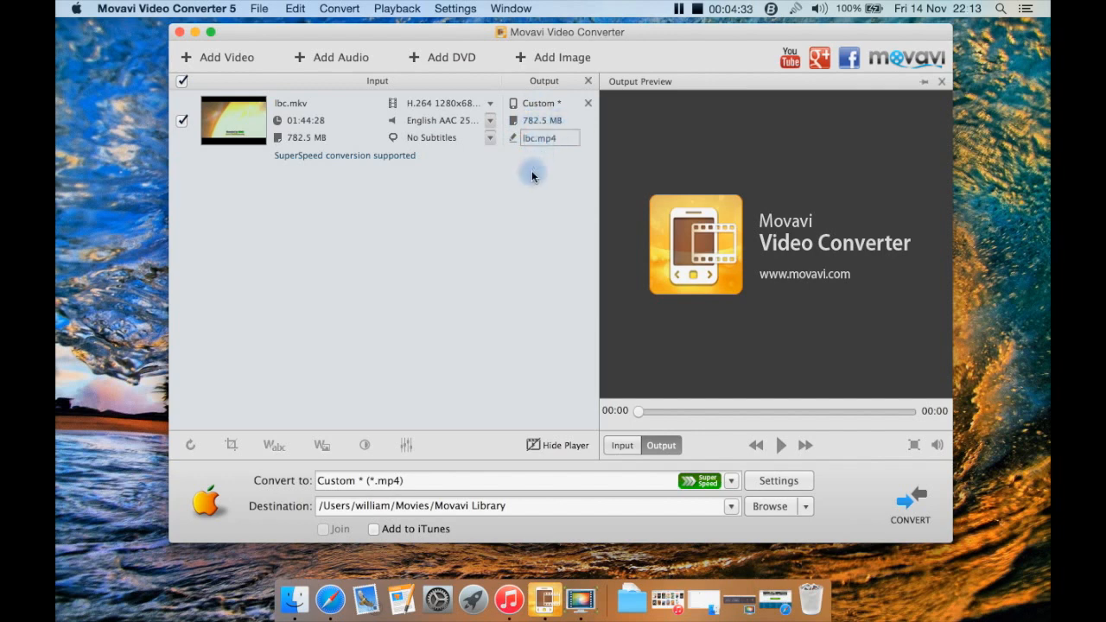
left_click(531, 176)
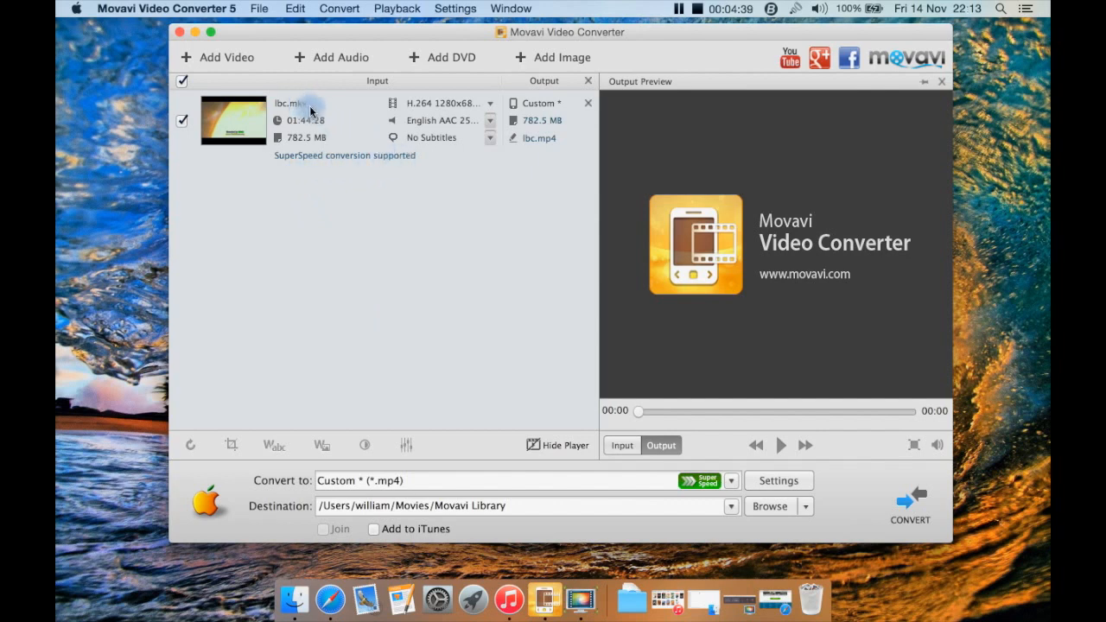
left_click(414, 321)
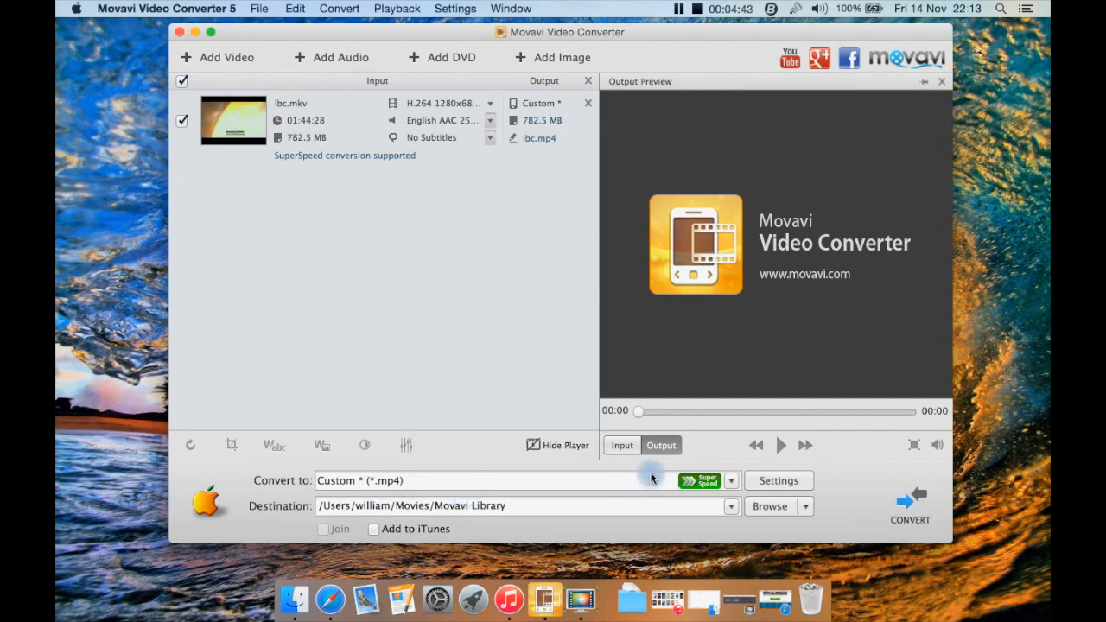
Examine the main list of output presets available for the conversion.
left_click(731, 480)
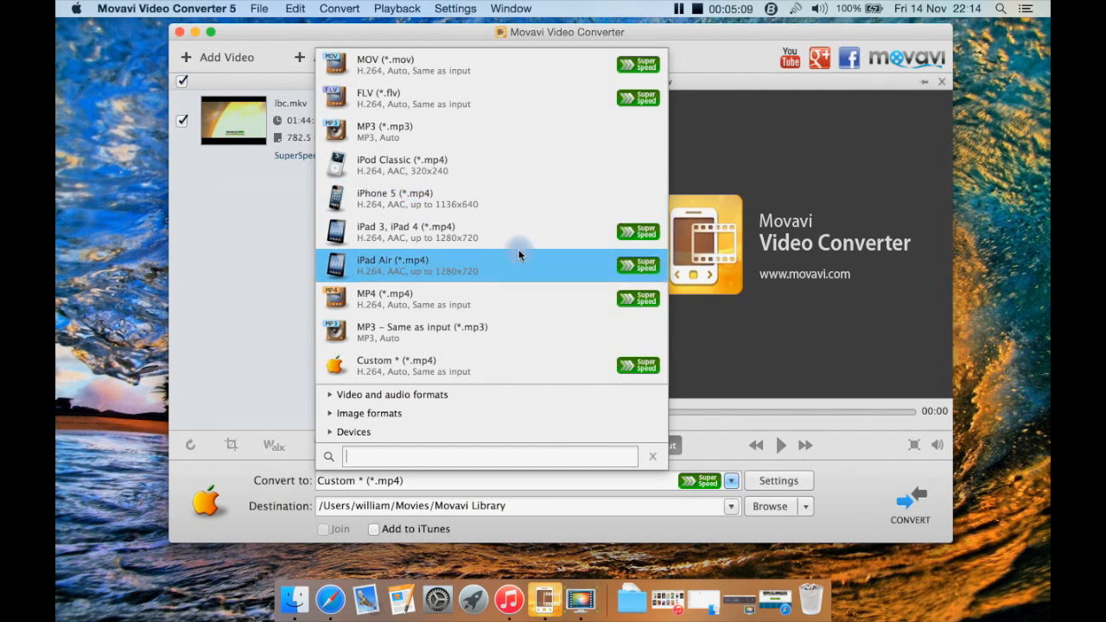
left_click(464, 377)
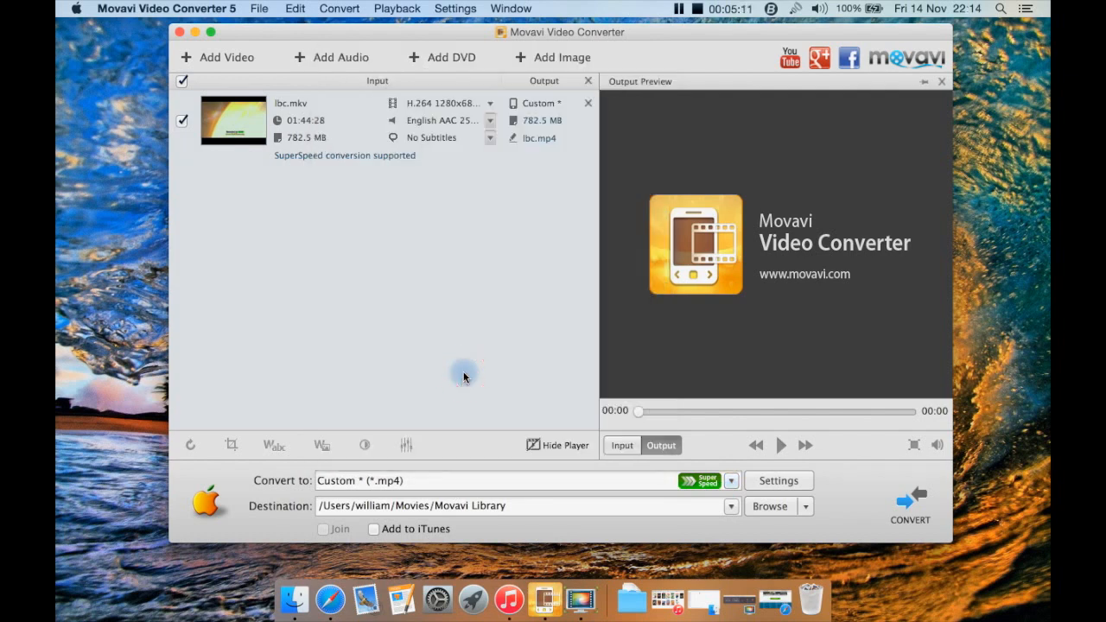
left_click(209, 508)
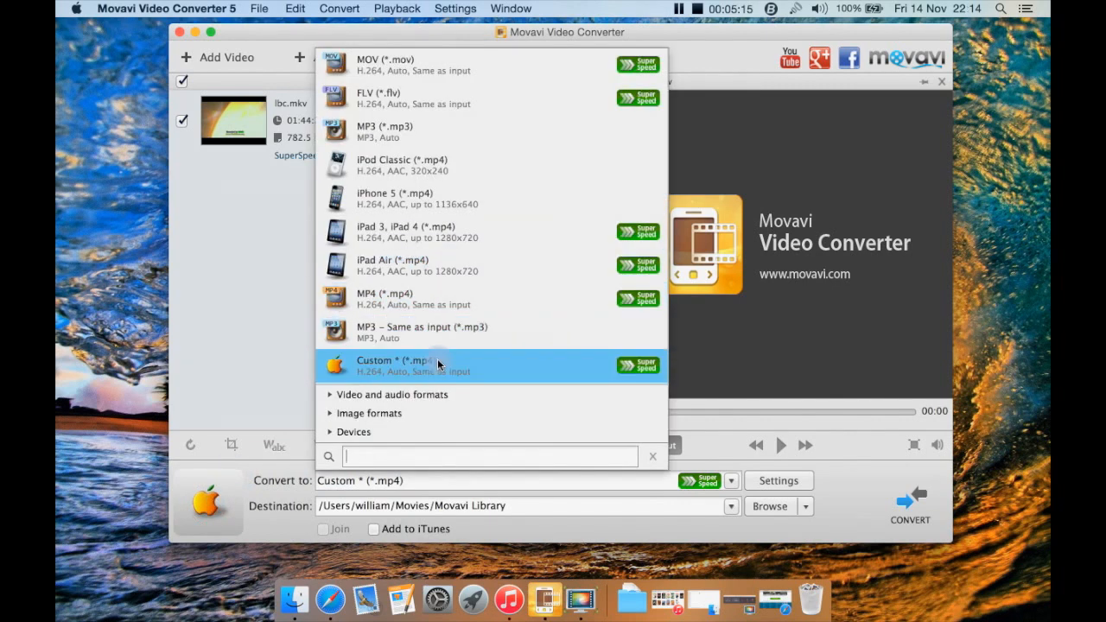
Look through the device brands offered in the Devices group of output presets.
left_click(366, 433)
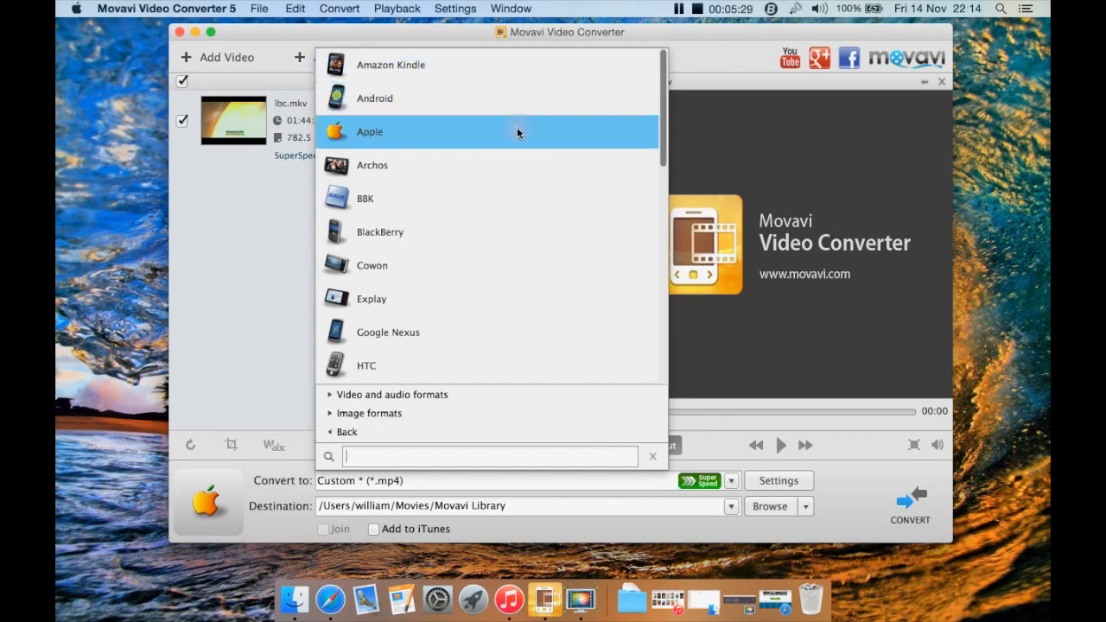
left_click(512, 152)
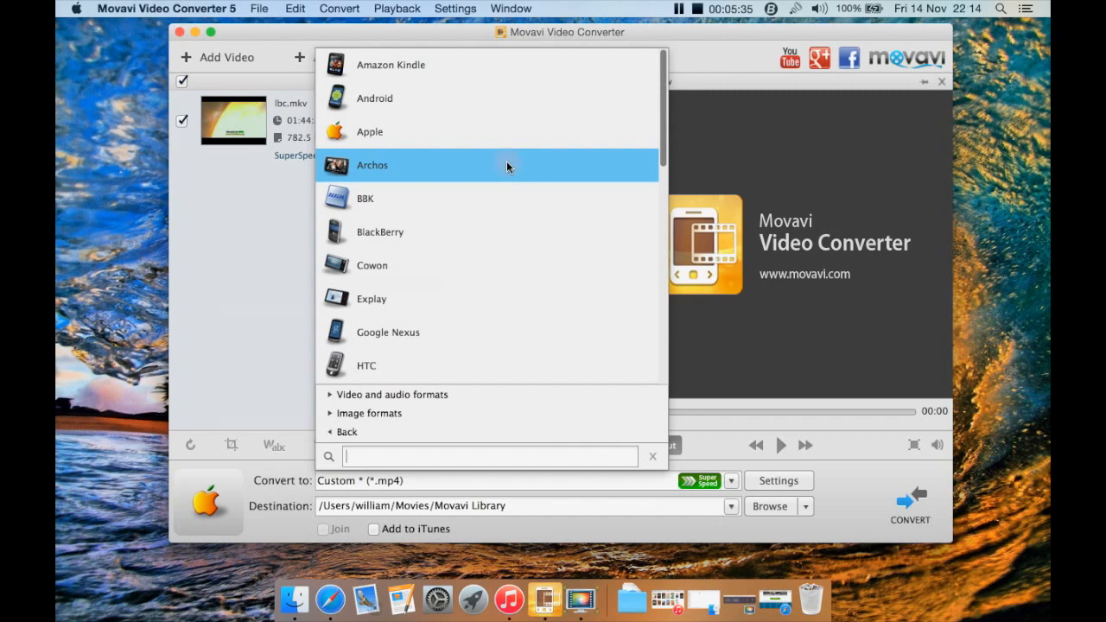
scroll(496, 177, "down", 2)
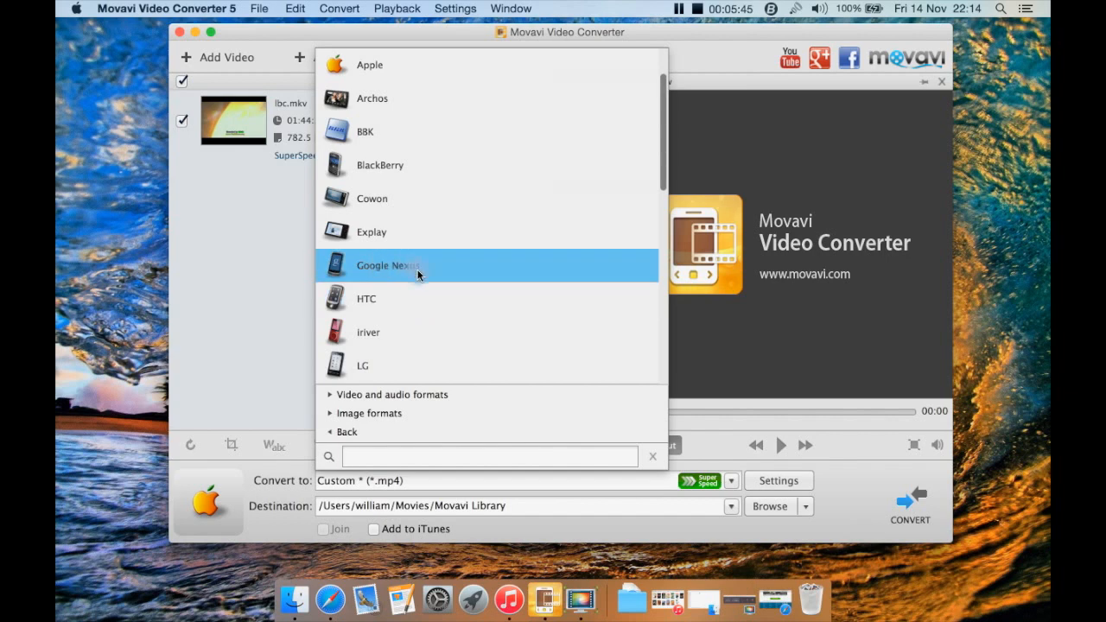
scroll(395, 270, "down", 3)
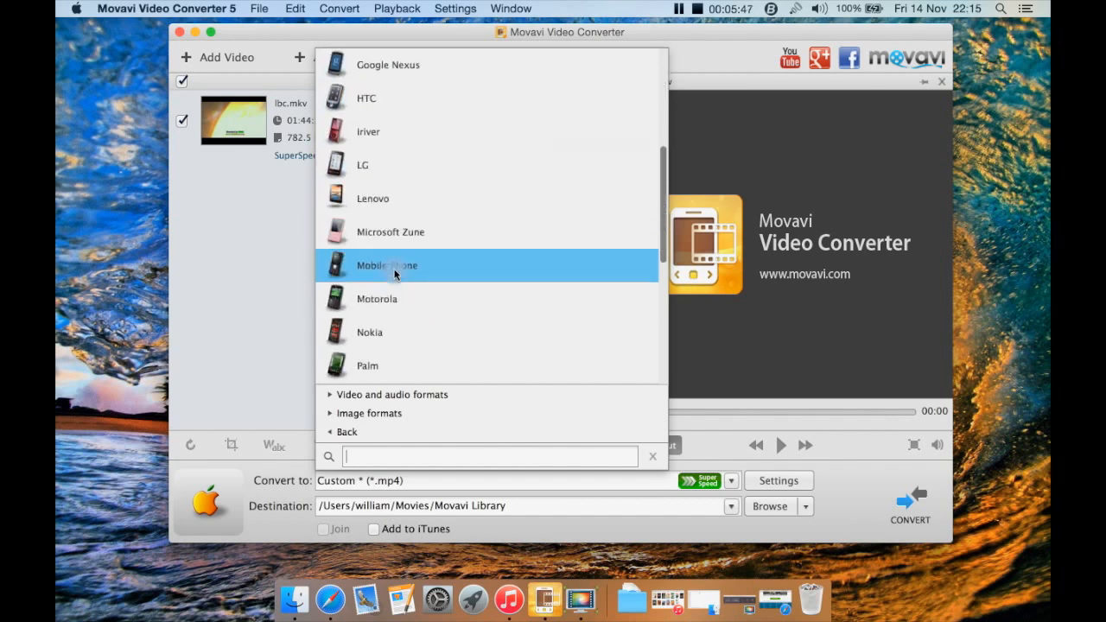
scroll(394, 273, "down", 2)
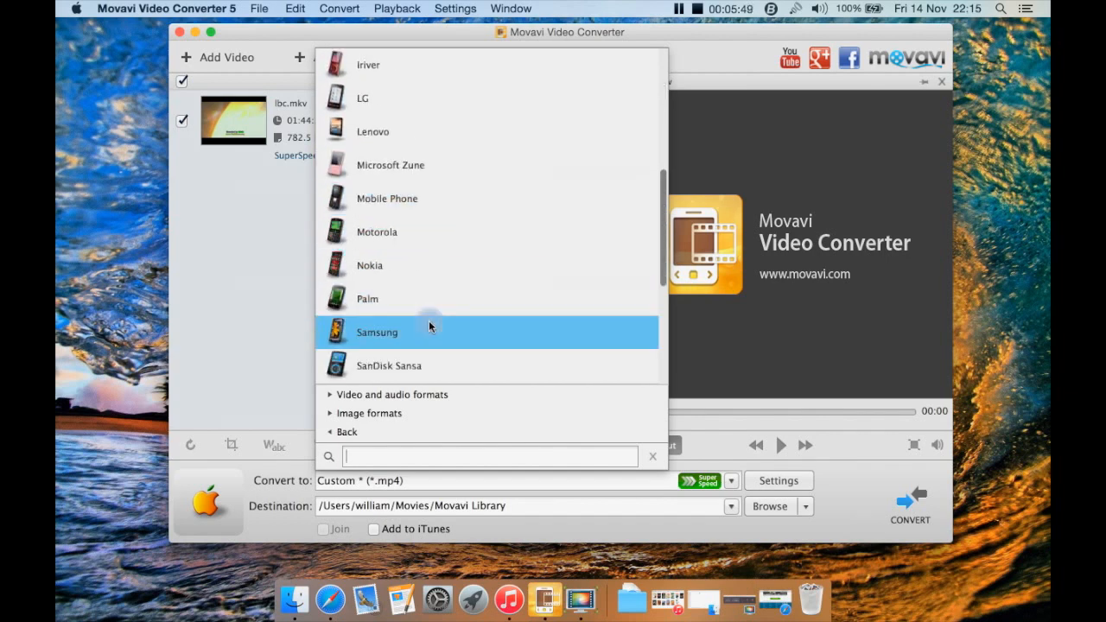
scroll(429, 326, "down", 3)
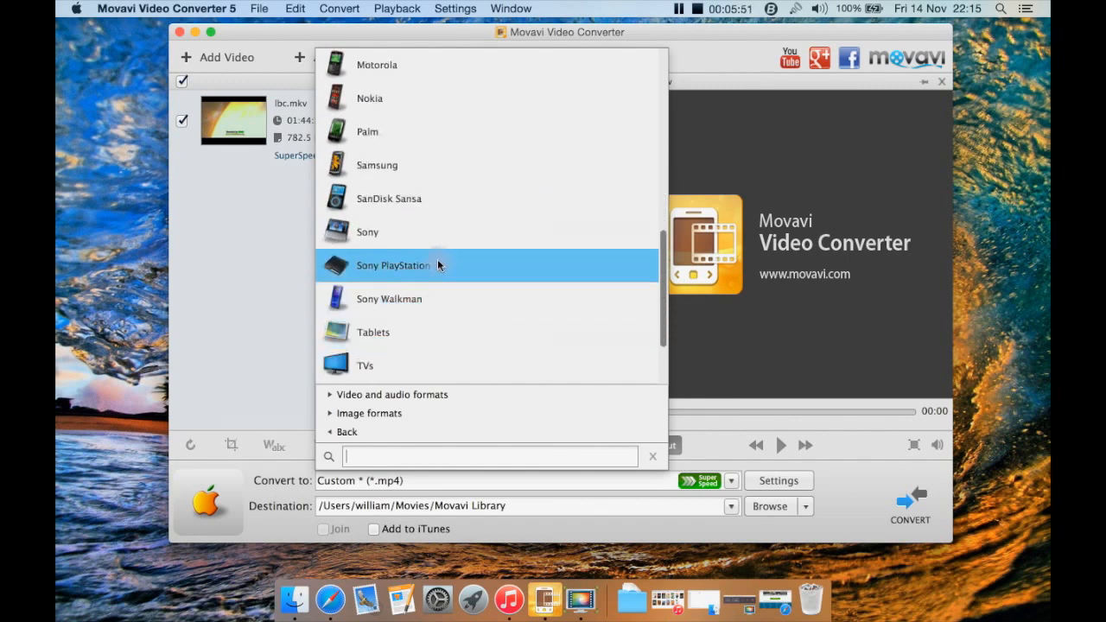
Examine the output presets for Sony PlayStation devices and for Sony phones and tablets.
left_click(437, 265)
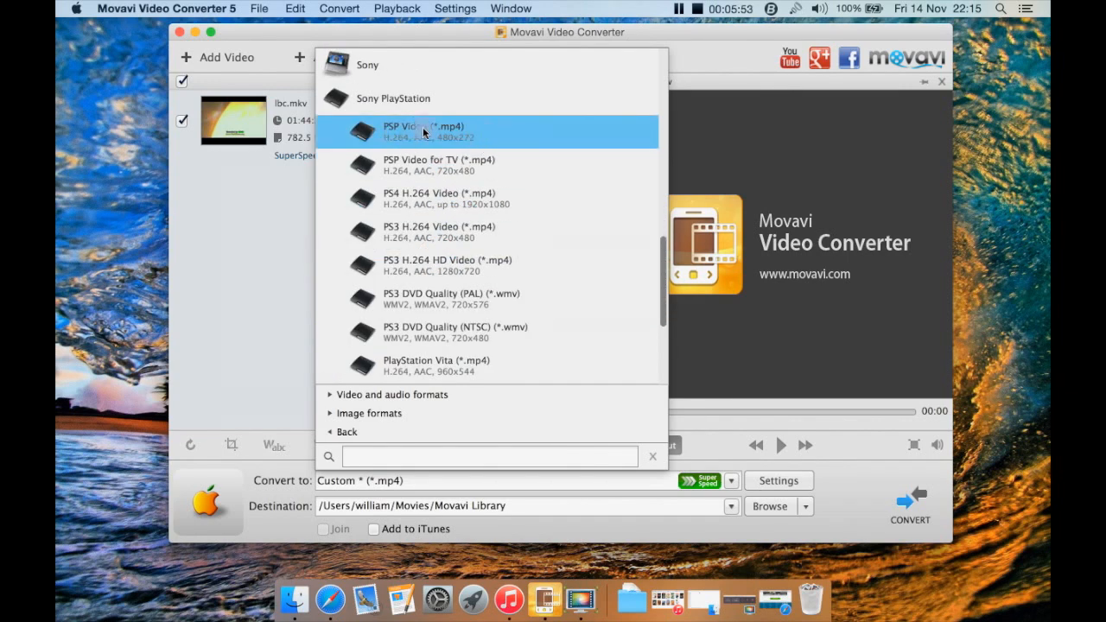
scroll(456, 274, "down", 2)
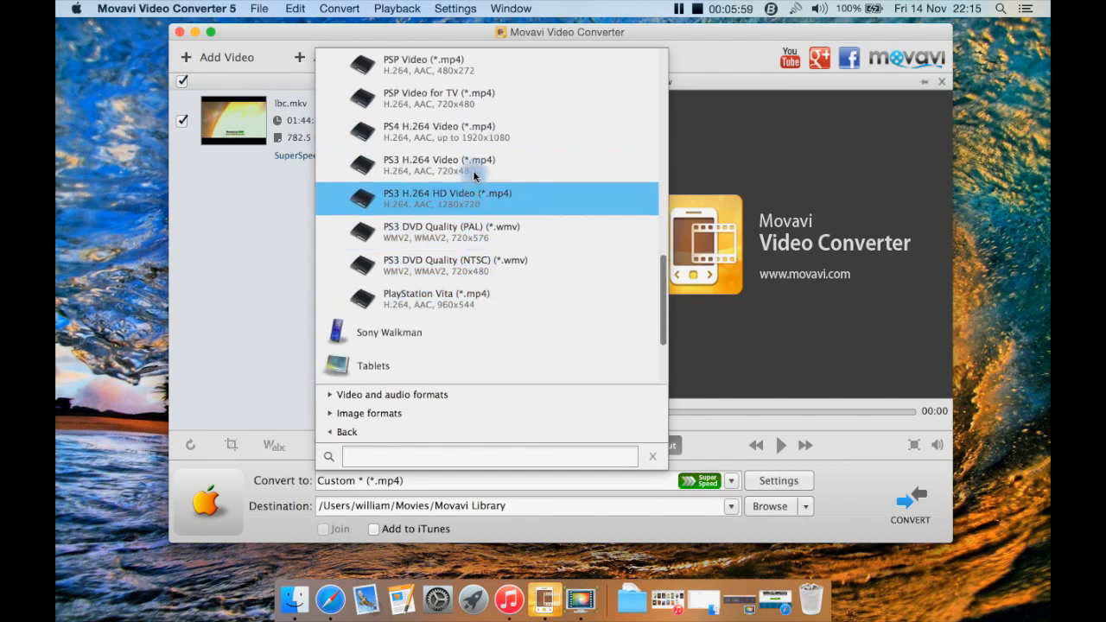
scroll(469, 126, "up", 2)
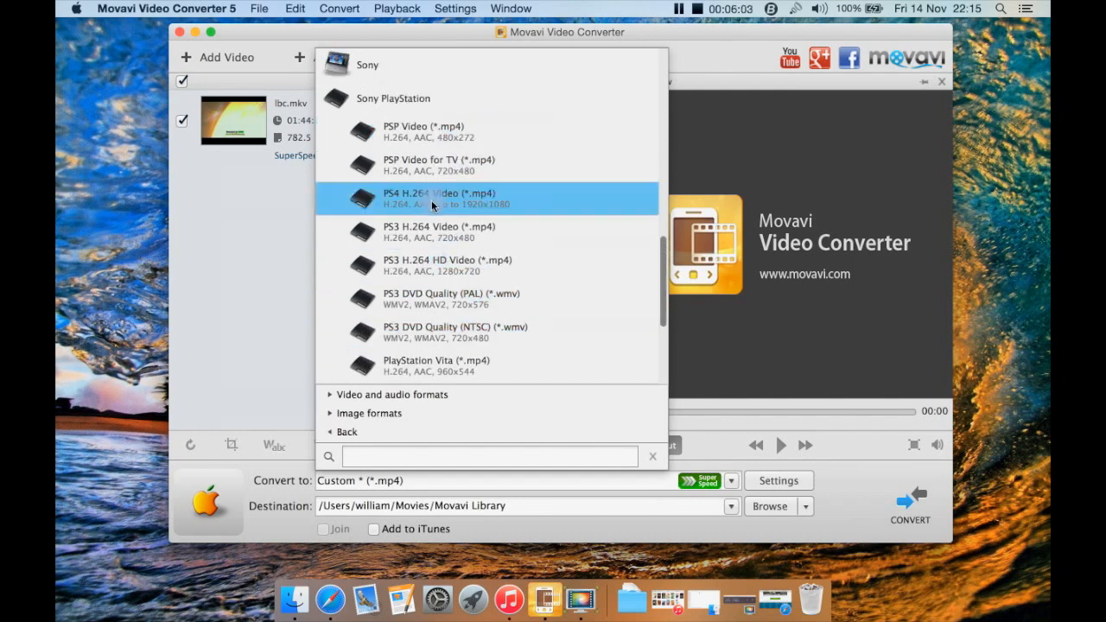
left_click(393, 101)
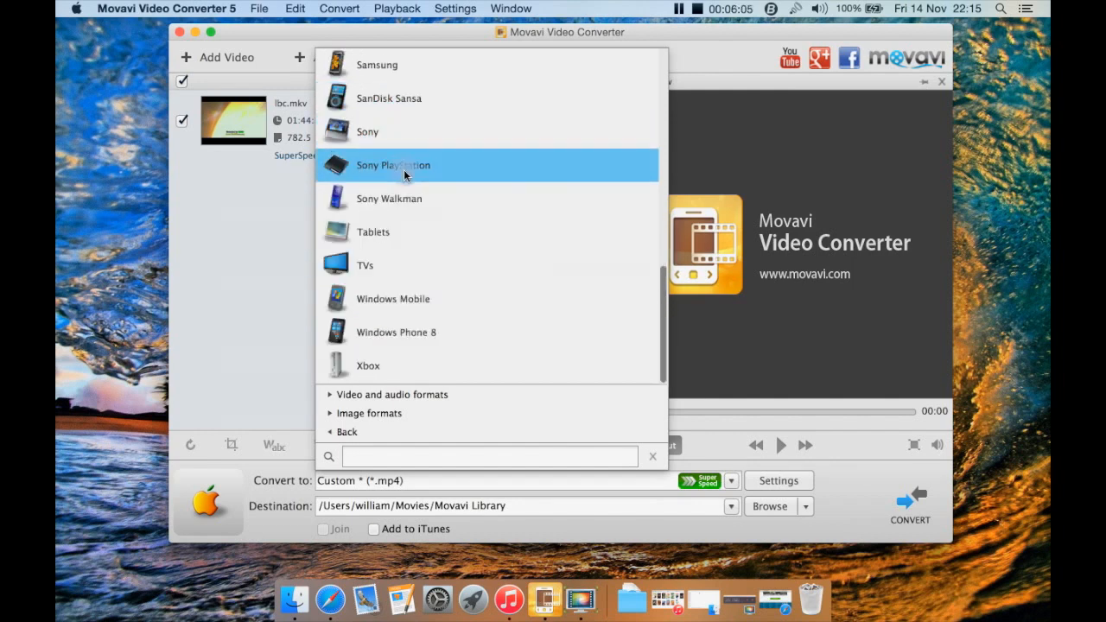
left_click(403, 140)
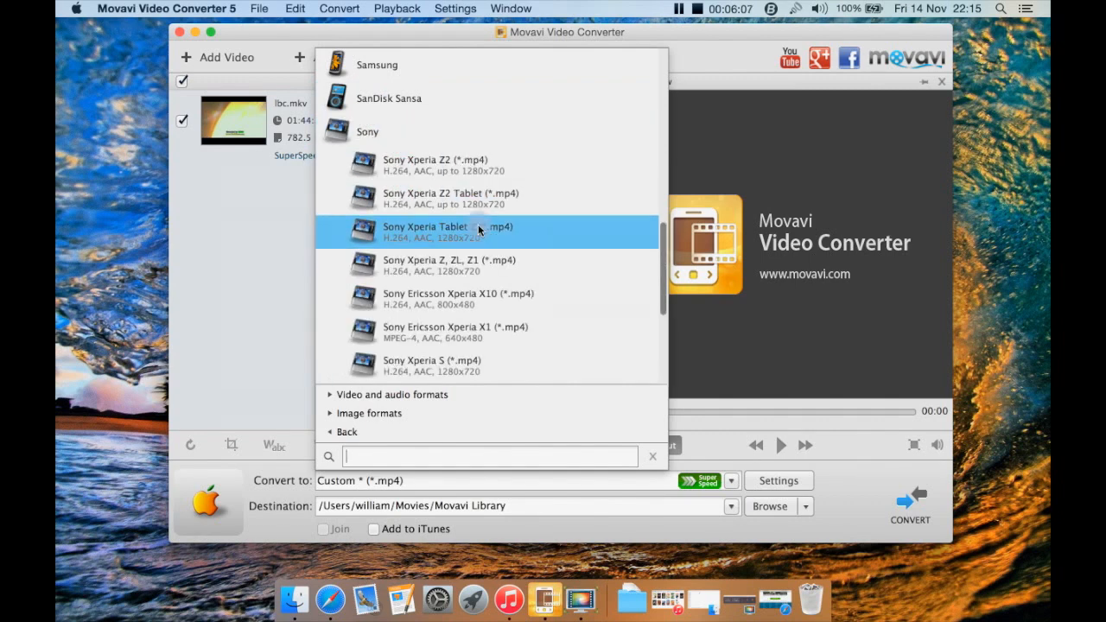
scroll(480, 229, "down", 1)
scroll(479, 229, "up", 1)
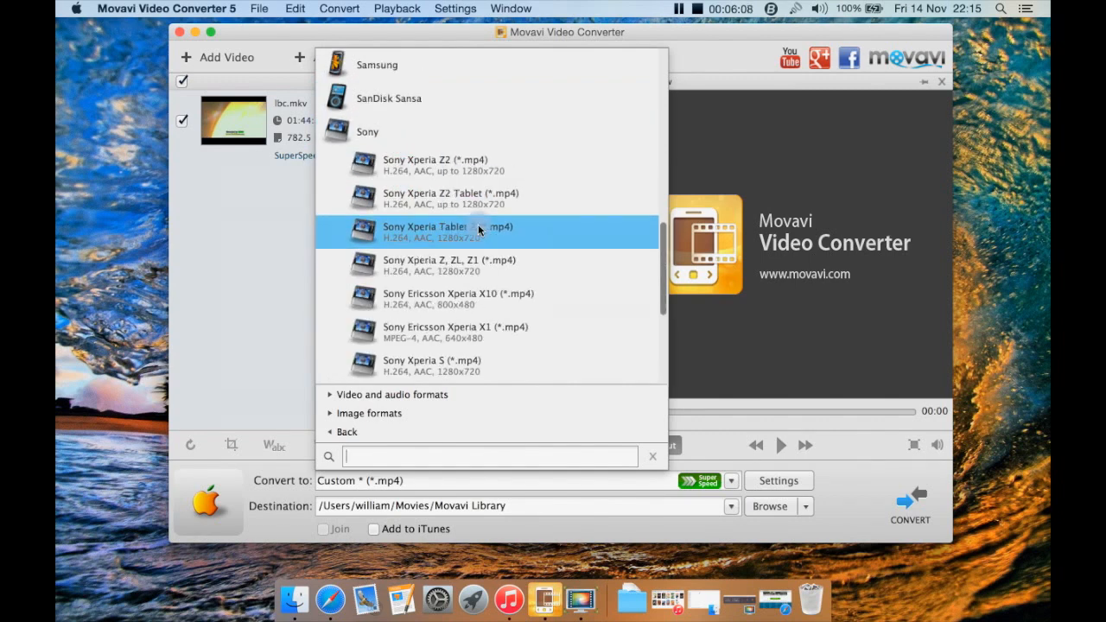
left_click(390, 137)
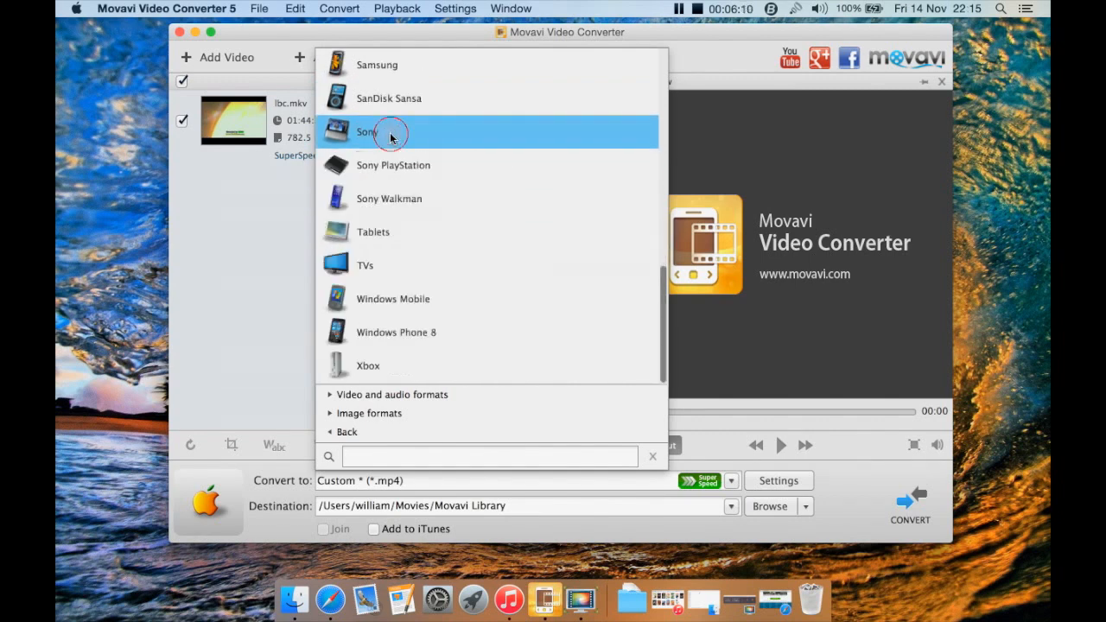
Examine the output presets for TVs and return to the start of the device list.
left_click(424, 281)
scroll(523, 273, "down", 2)
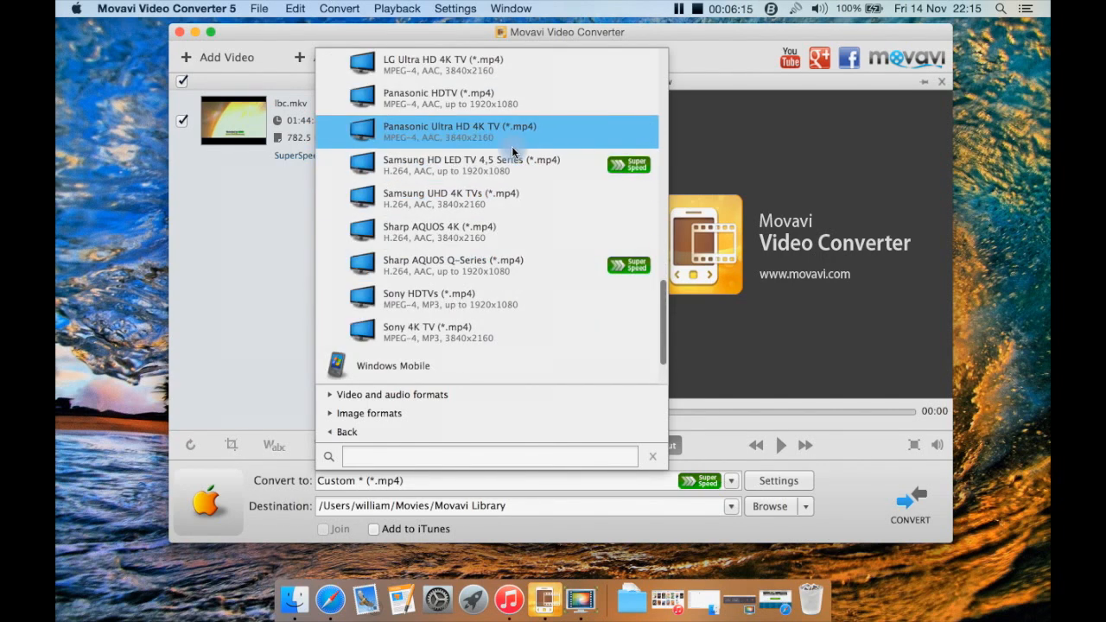
scroll(512, 146, "up", 3)
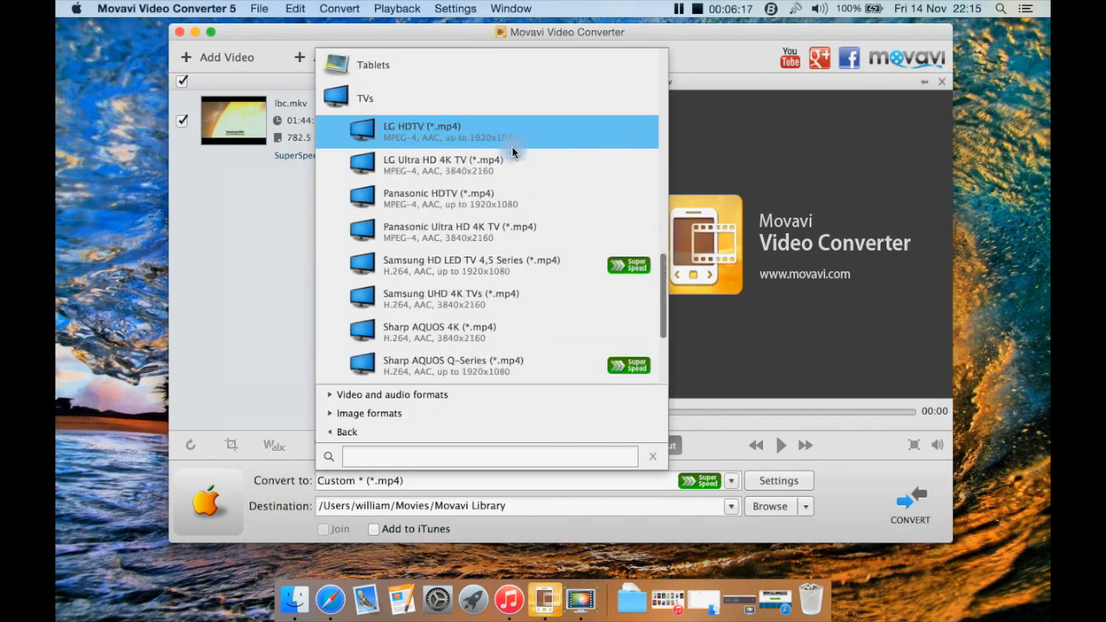
scroll(512, 146, "down", 3)
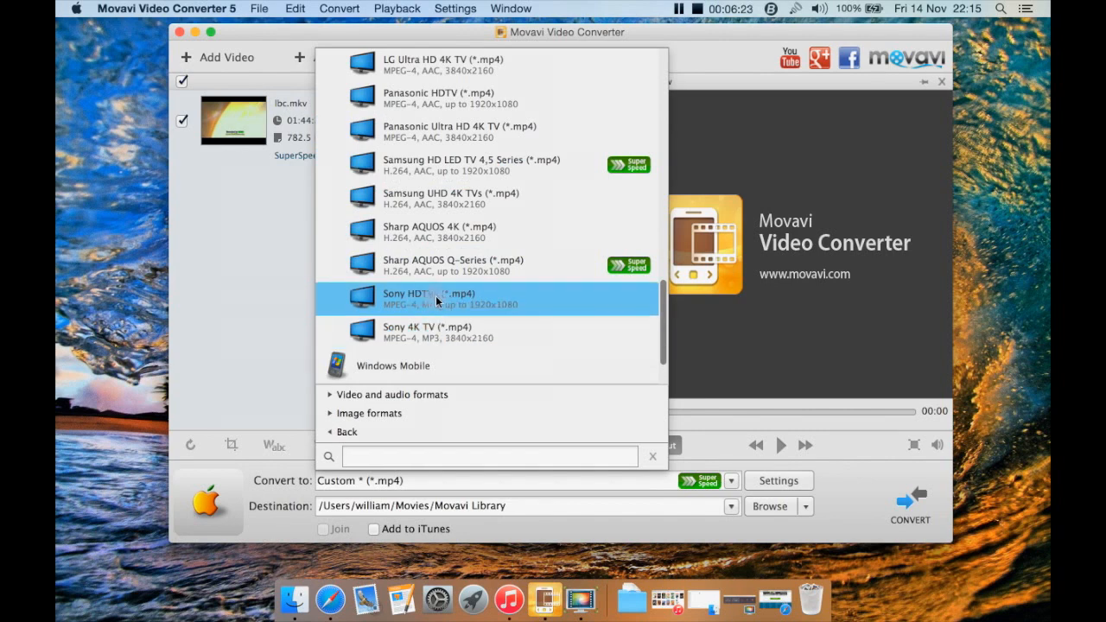
scroll(438, 227, "up", 2)
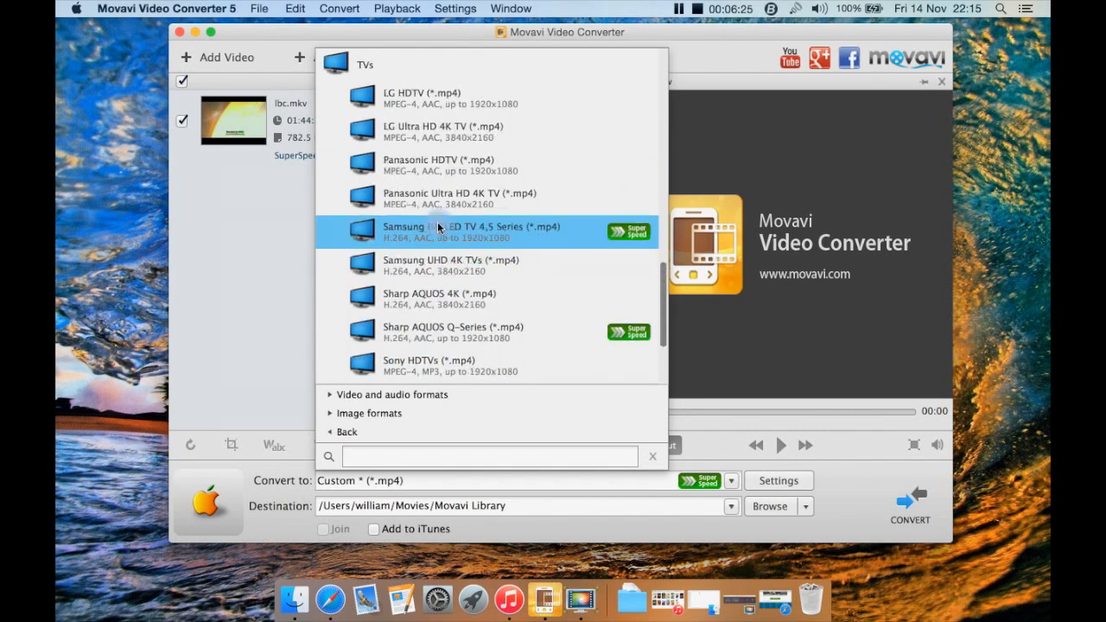
scroll(432, 257, "up", 10)
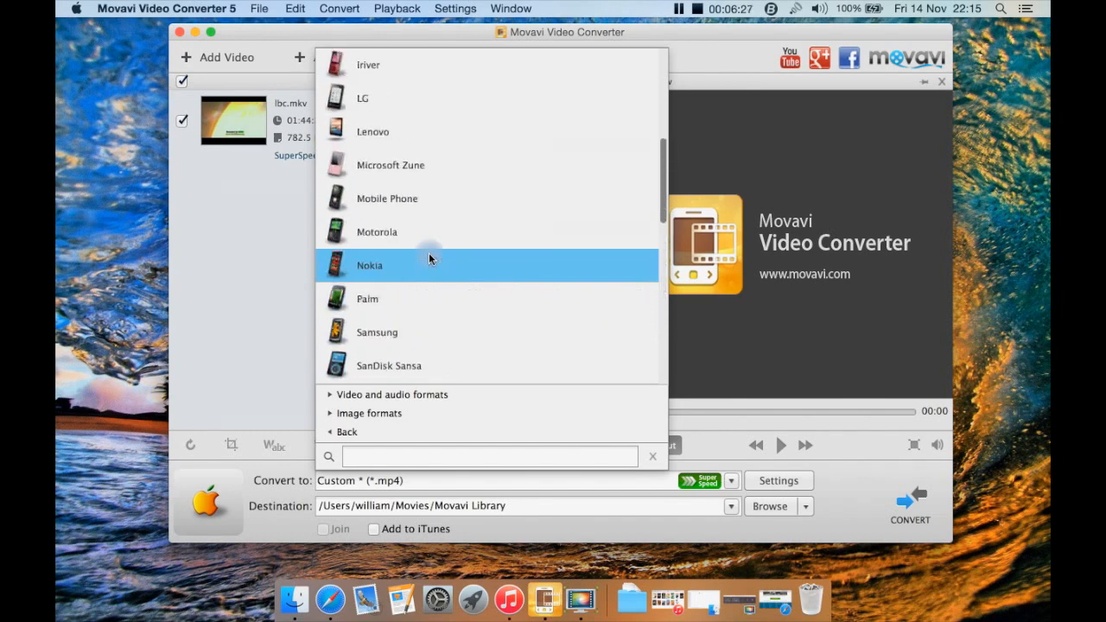
scroll(430, 258, "up", 5)
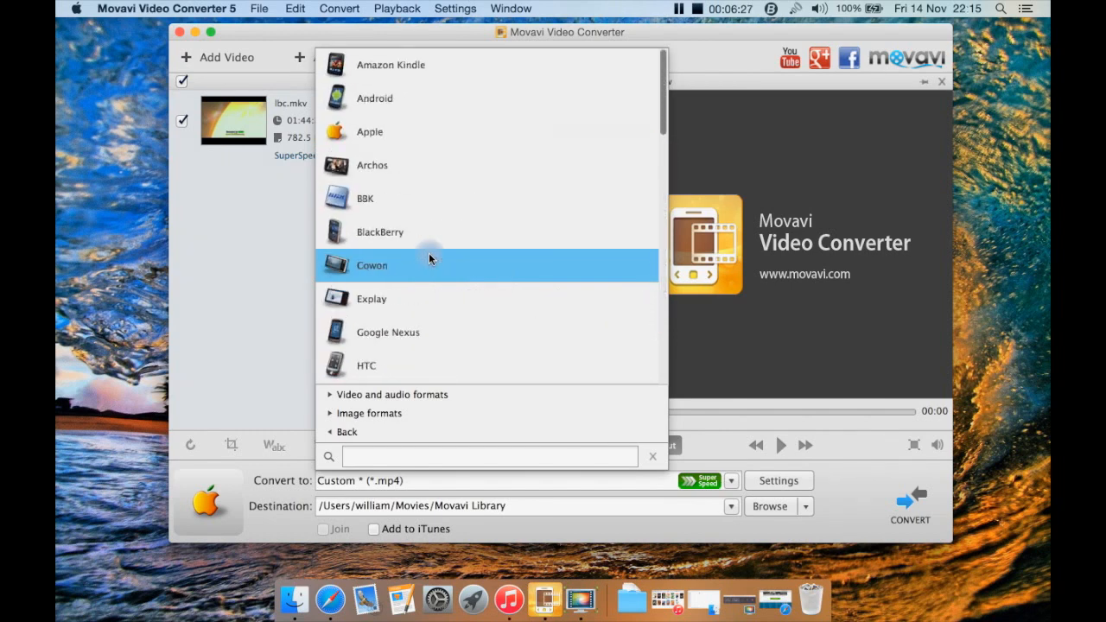
Check the 4K Ultra HD Video presets among the video and audio formats.
left_click(374, 393)
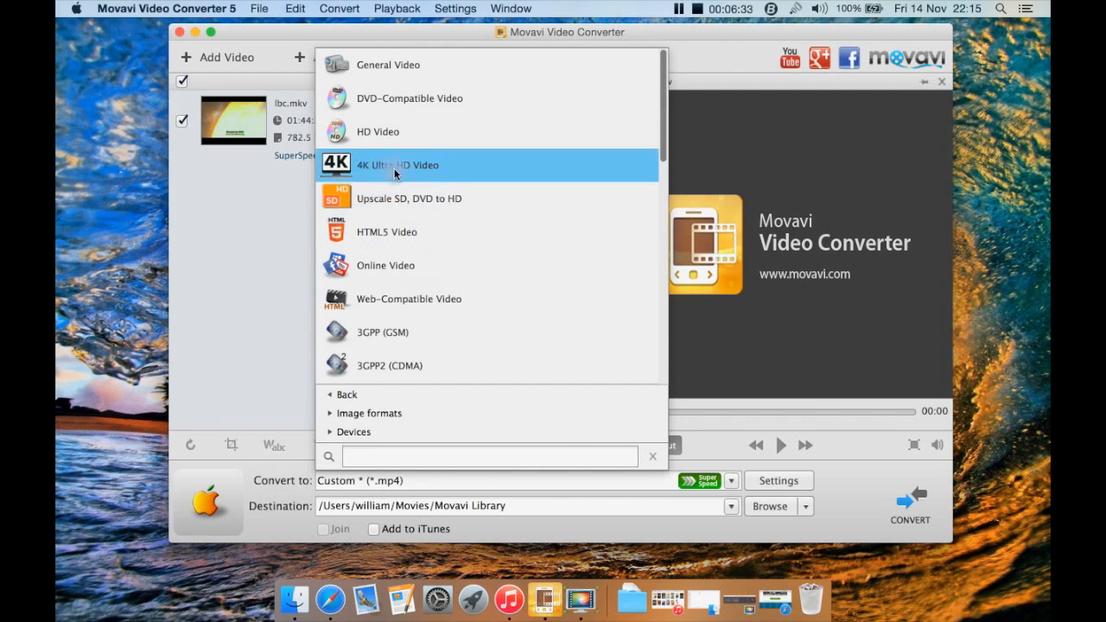
left_click(430, 168)
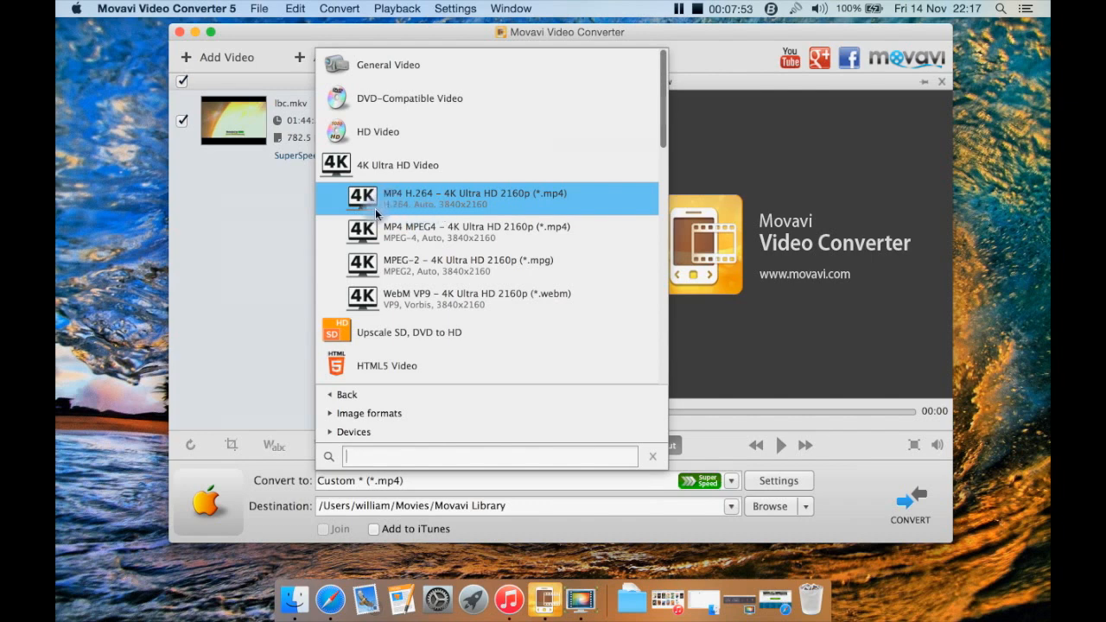
left_click(418, 178)
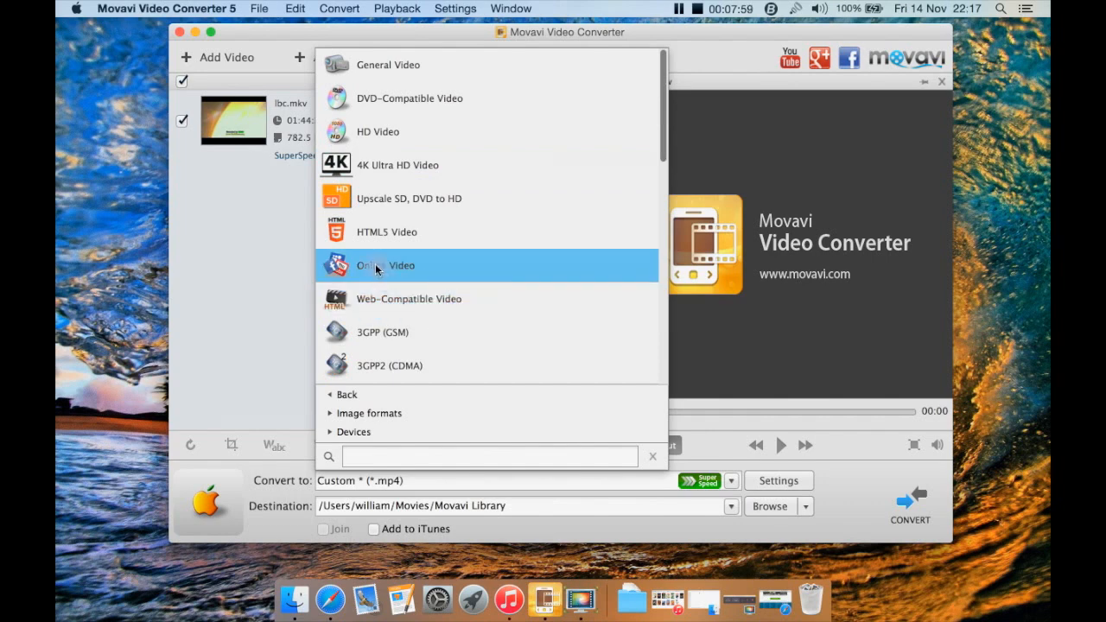
Review the presets in the Upscale SD, DVD to HD category.
left_click(444, 202)
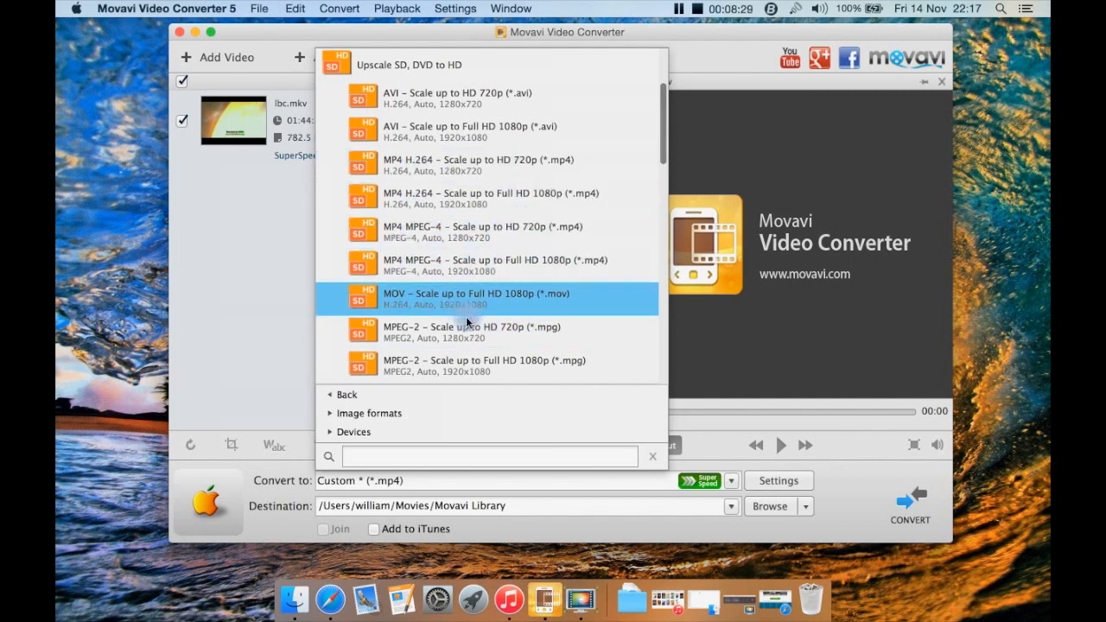
scroll(463, 328, "down", 2)
scroll(462, 331, "down", 6)
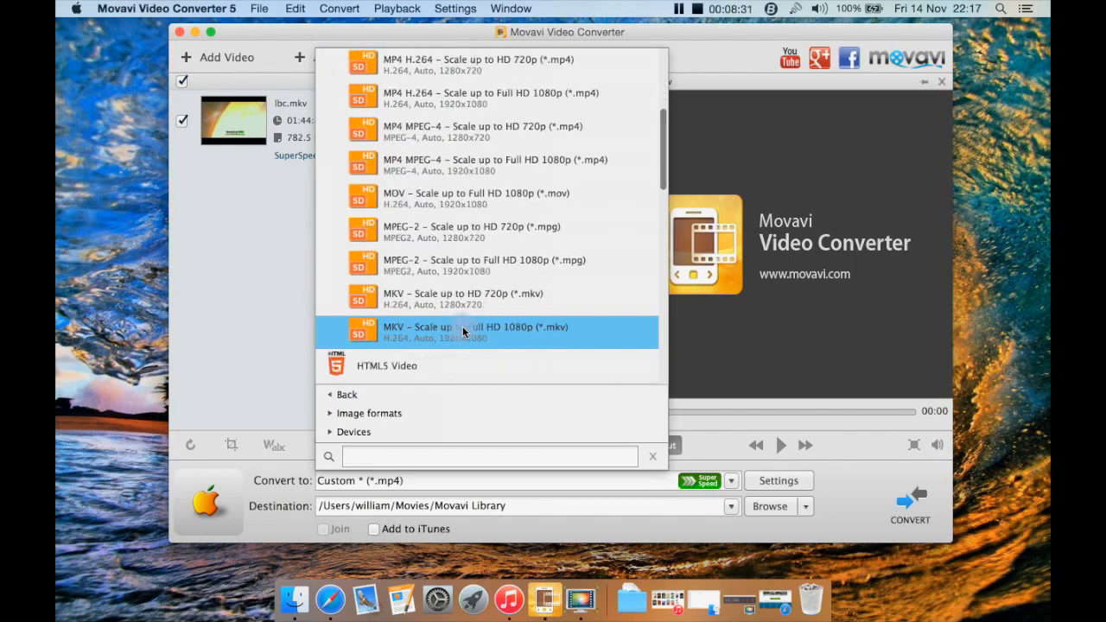
Look through the remaining video and audio format categories, from HTML5 Video to WMA (Audio Only).
scroll(463, 332, "down", 5)
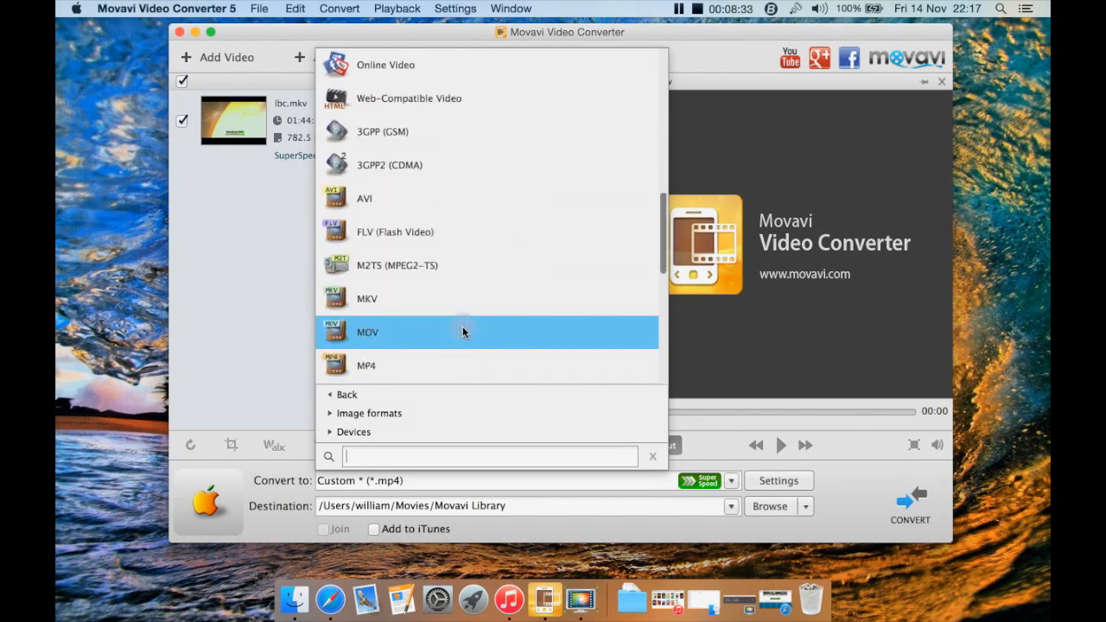
scroll(462, 332, "up", 2)
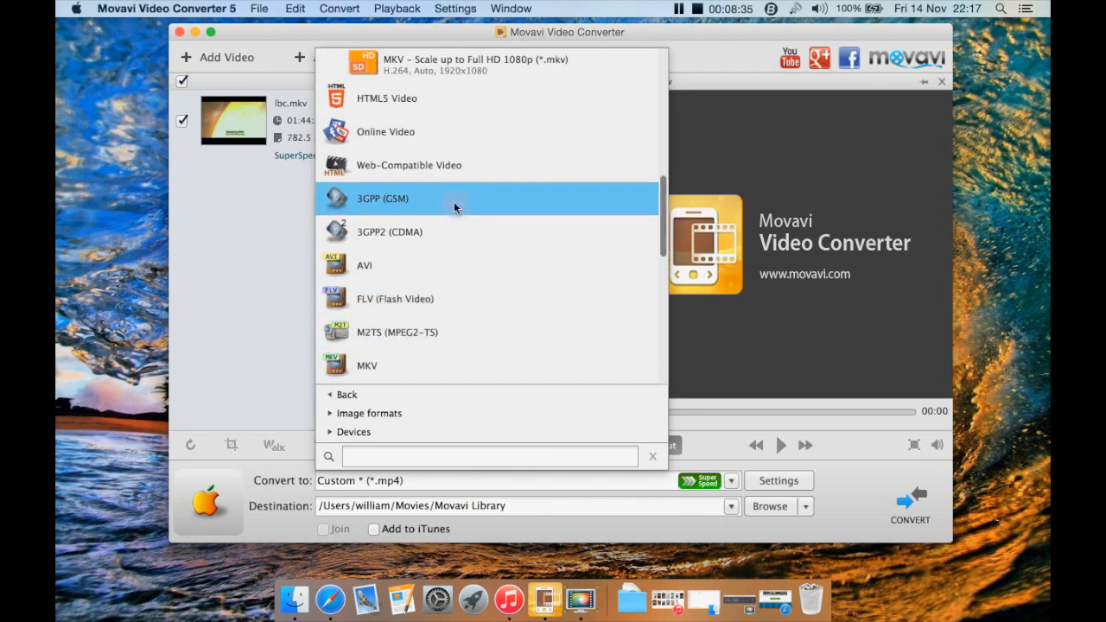
scroll(453, 317, "down", 3)
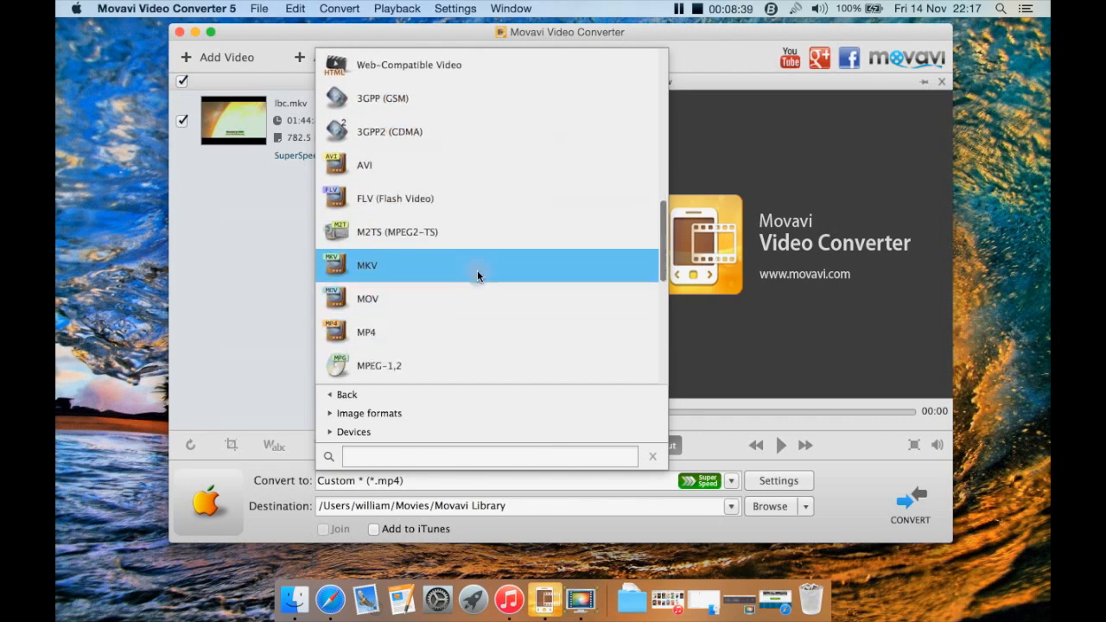
scroll(478, 274, "down", 4)
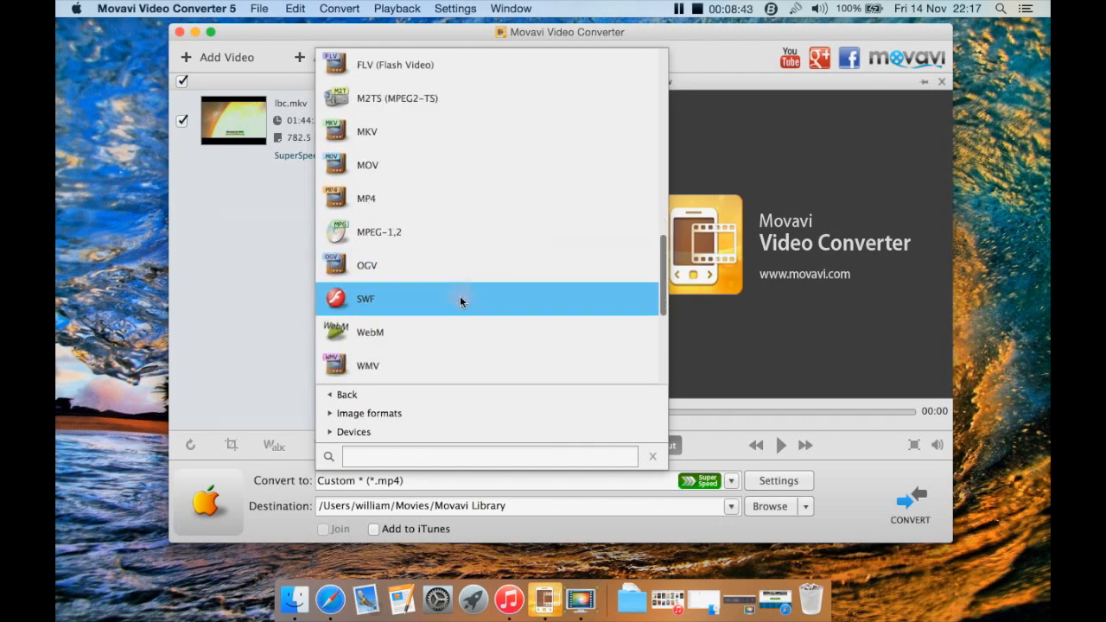
scroll(460, 300, "down", 2)
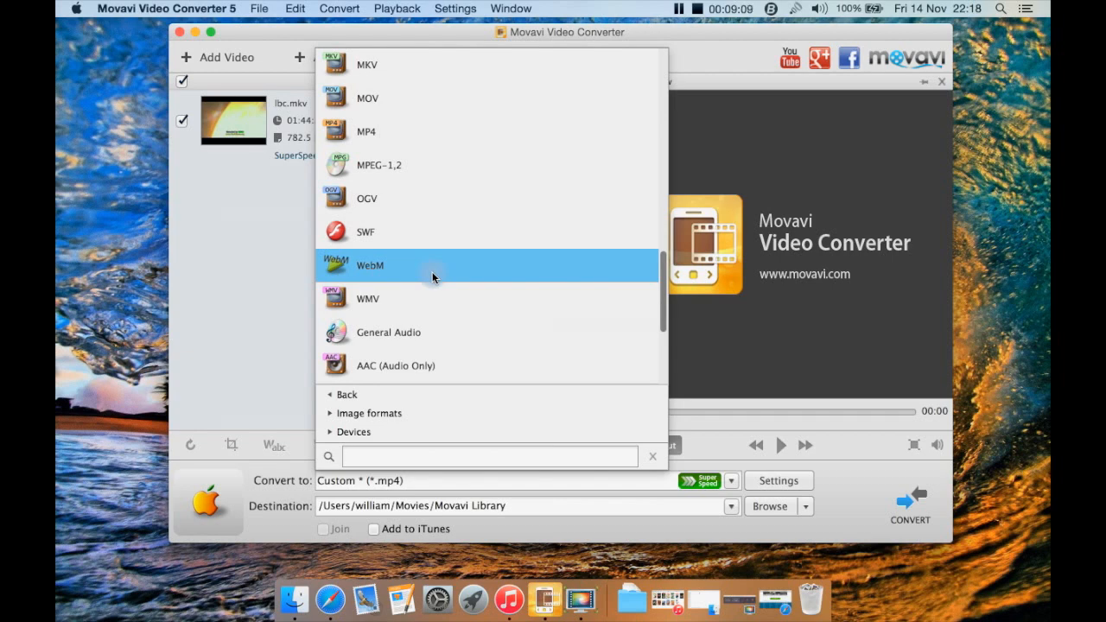
scroll(432, 276, "down", 6)
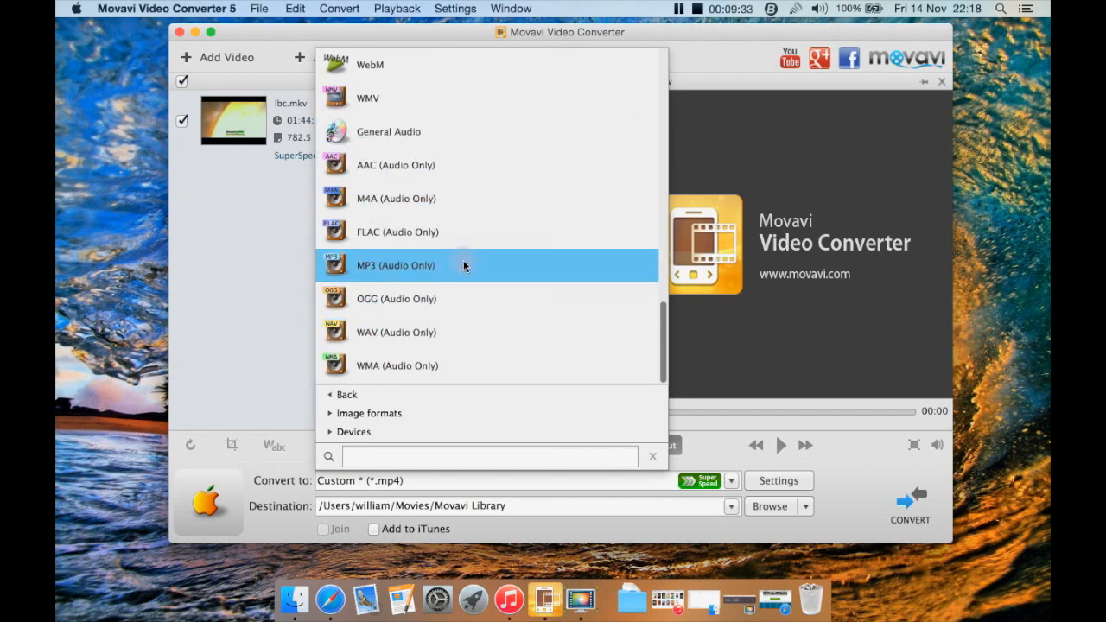
Check the image formats and their Social Networking presets, and return to the main preset list.
left_click(415, 413)
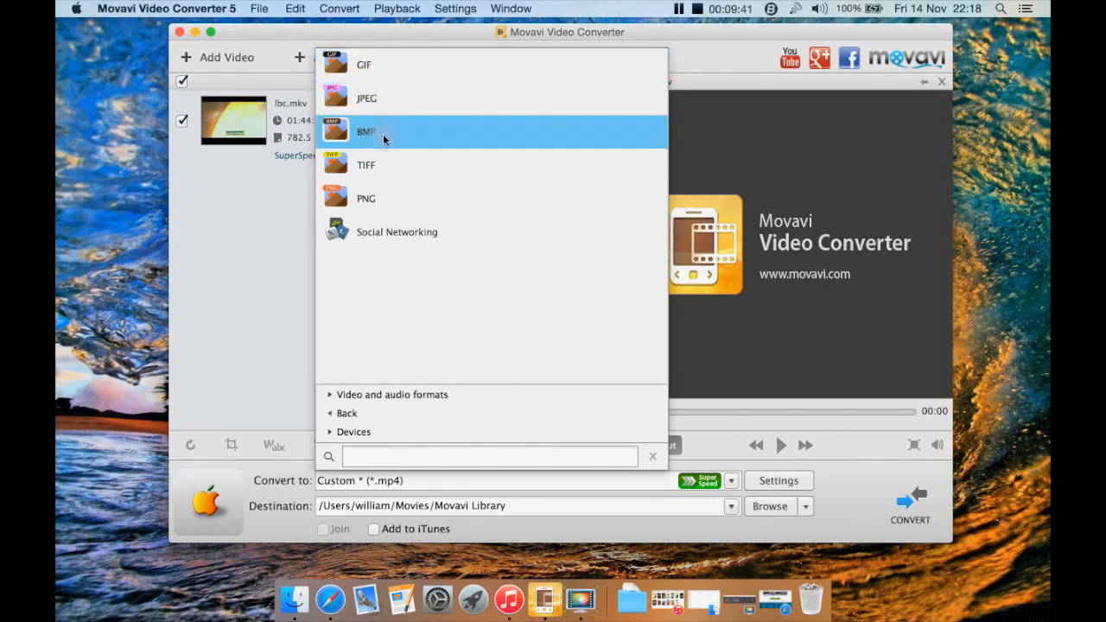
left_click(417, 233)
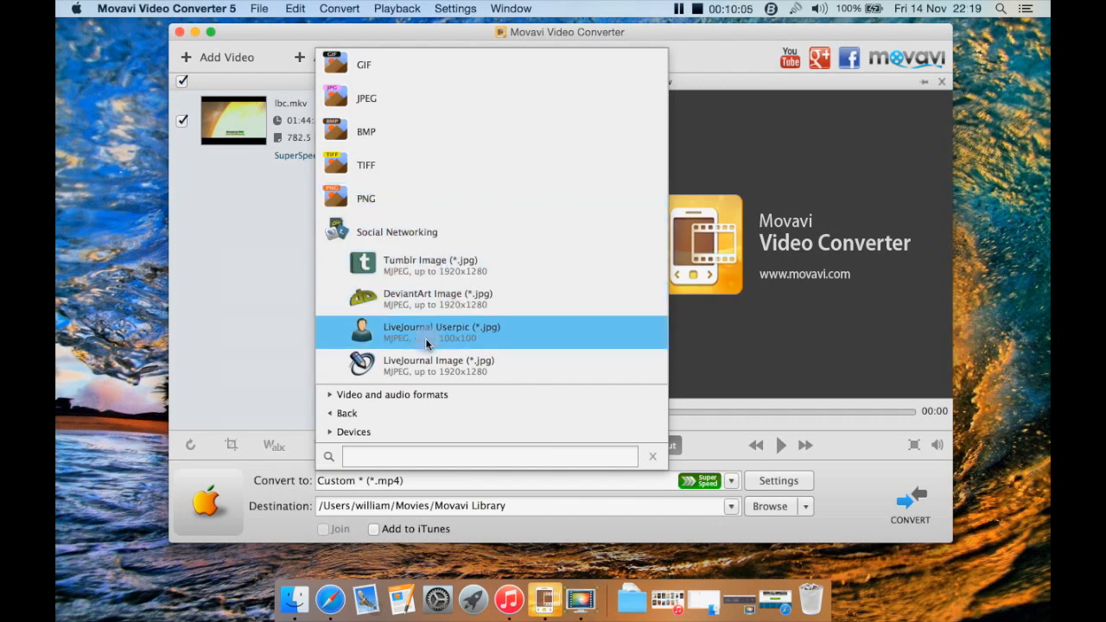
left_click(404, 240)
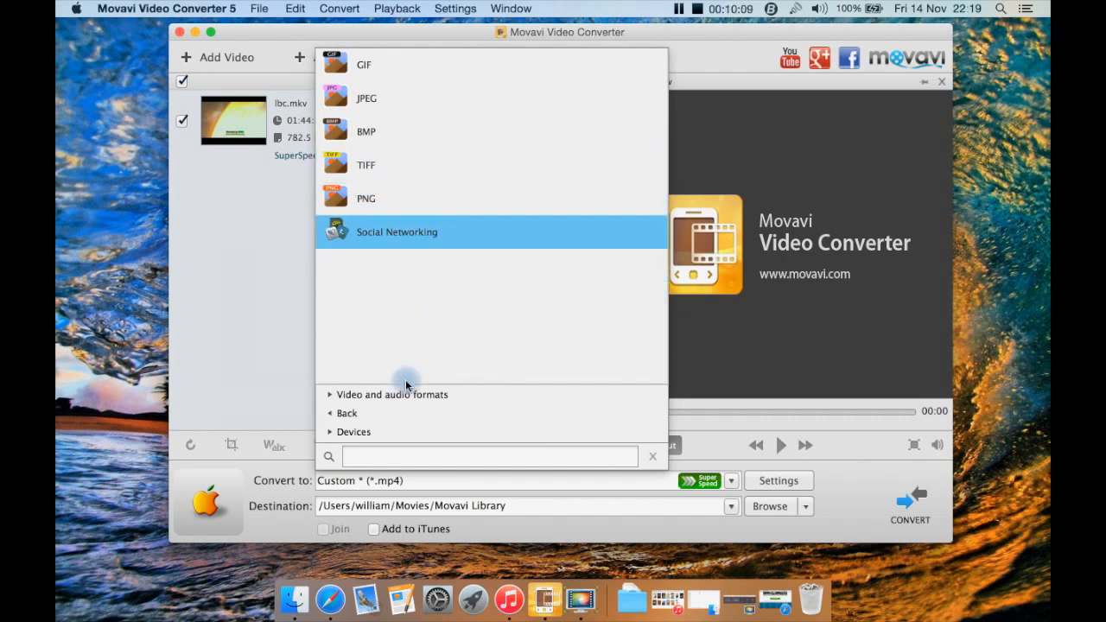
left_click(394, 412)
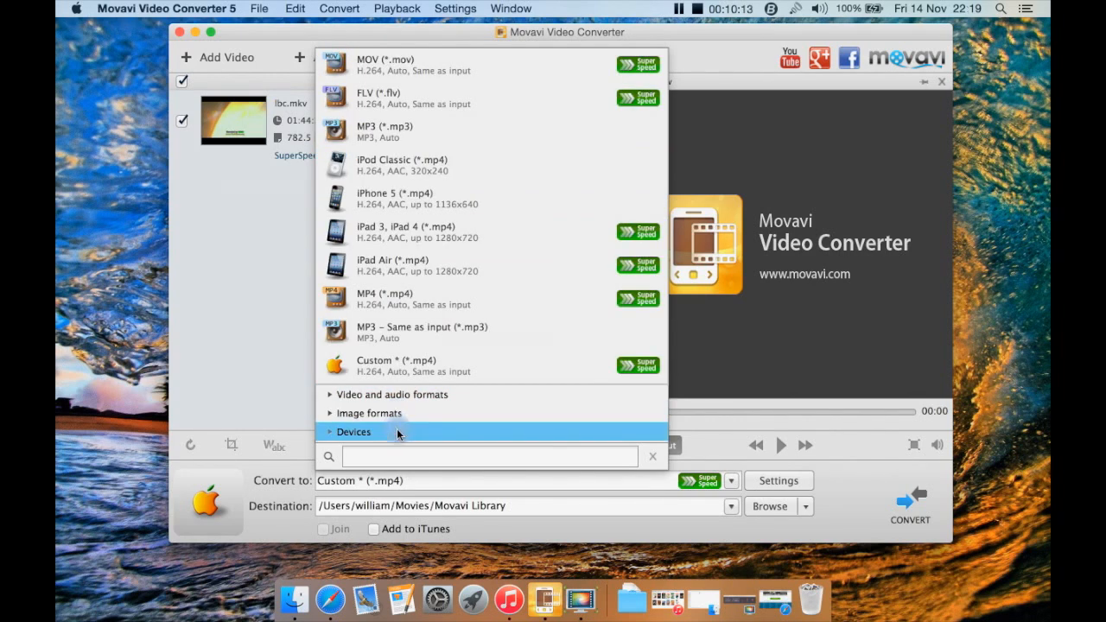
Choose the Apple TV (*.mp4) preset from the Apple device presets as the output format.
left_click(397, 431)
left_click(390, 131)
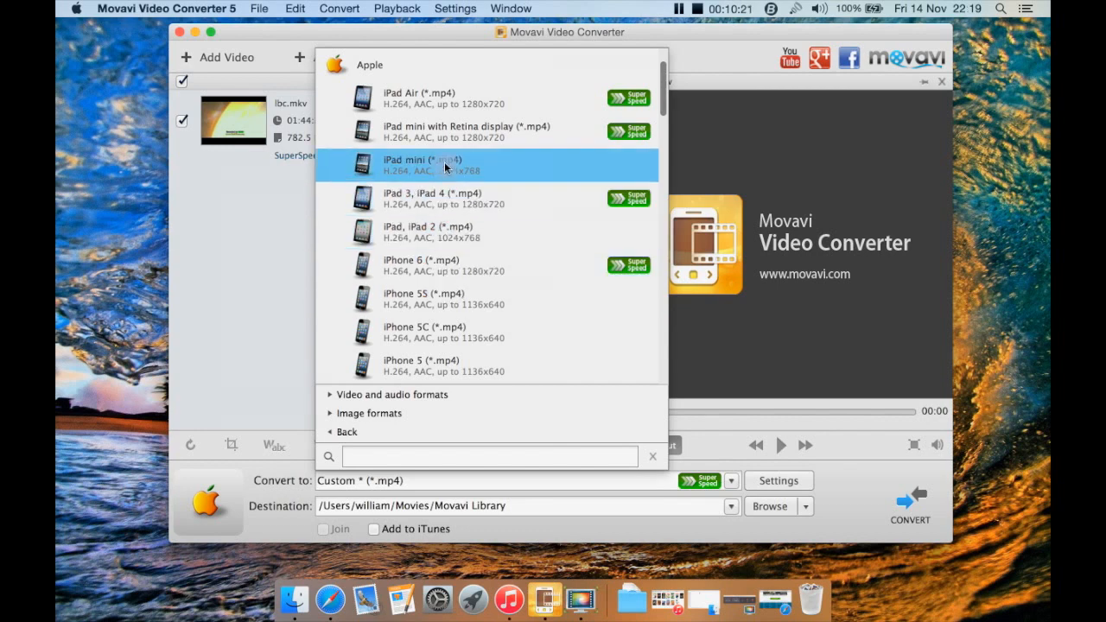
scroll(471, 270, "down", 2)
scroll(471, 271, "down", 7)
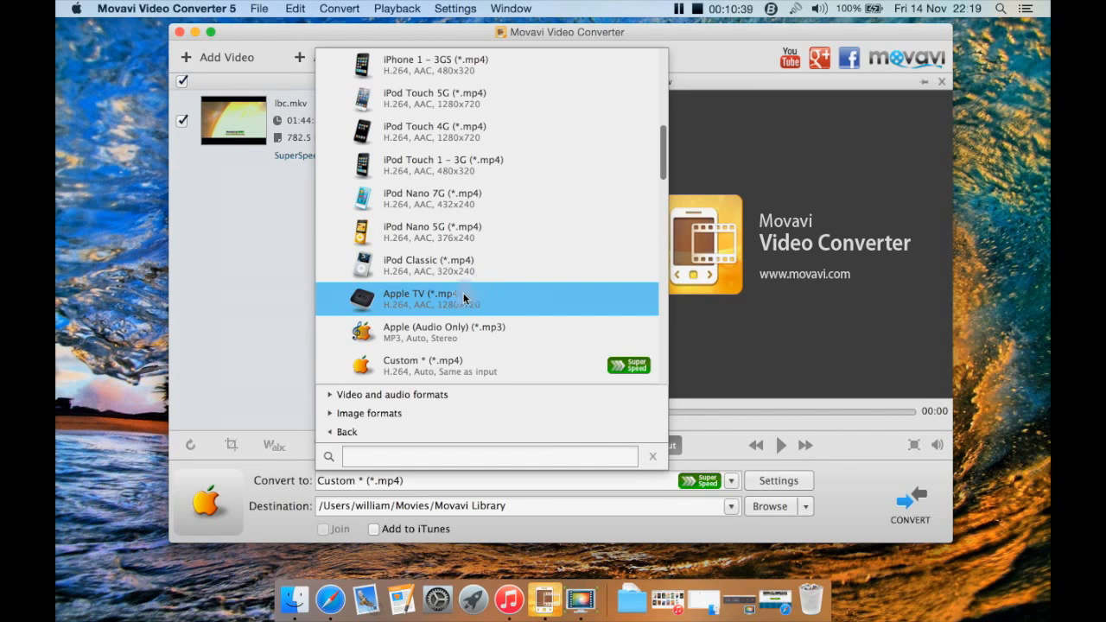
left_click(464, 298)
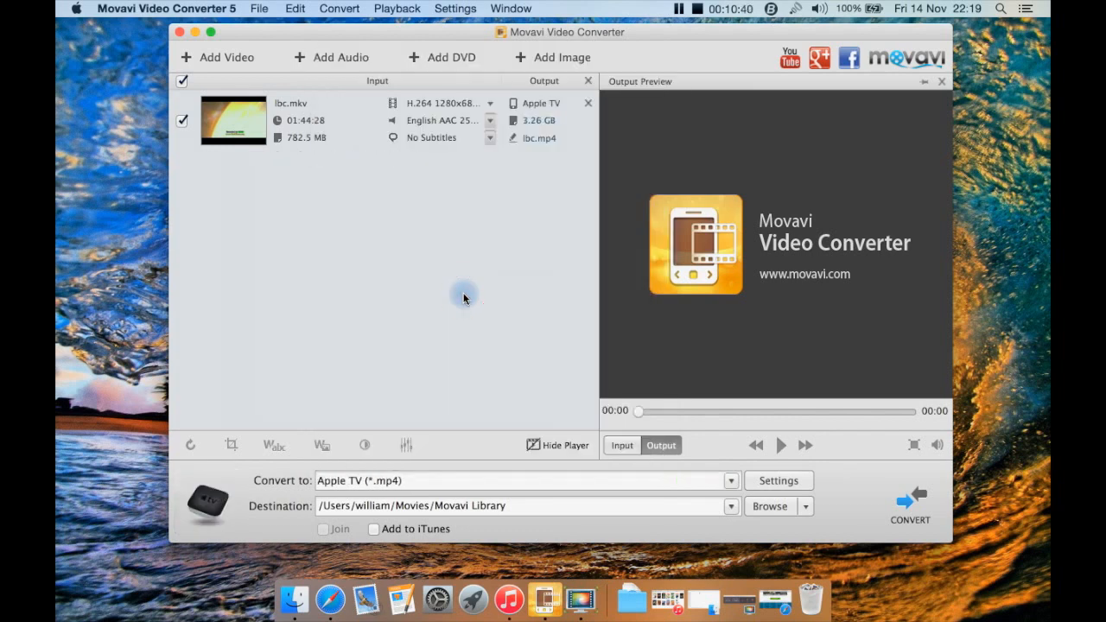
Open the Apple TV preset's settings, try a frame size of 1920 x 1080, and set the frame size to Auto.
left_click(780, 480)
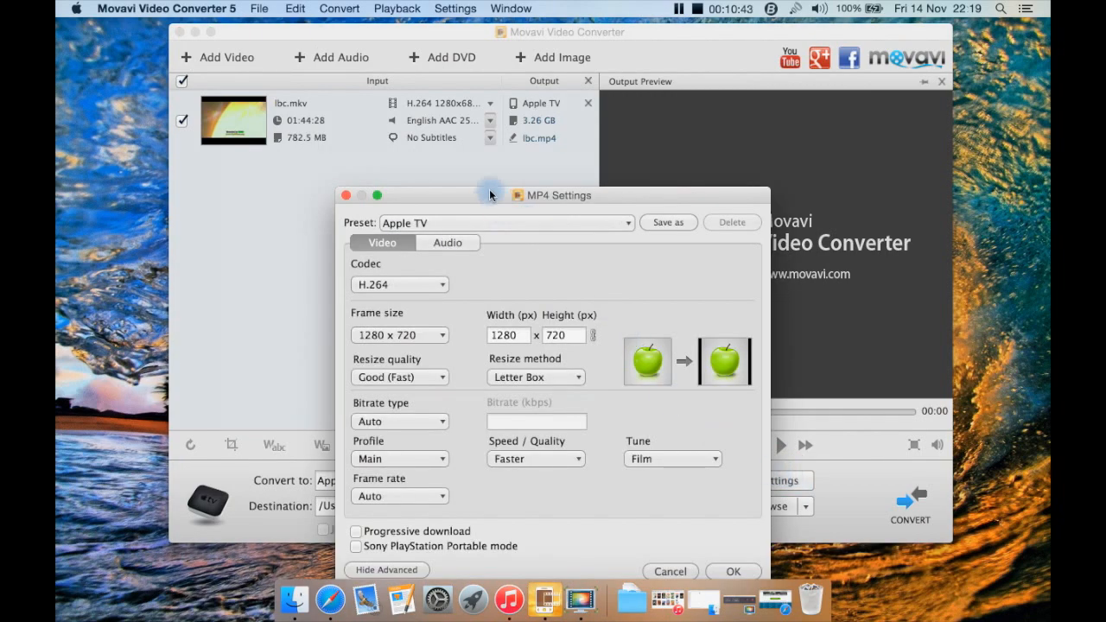
left_click_drag(489, 199, 501, 89)
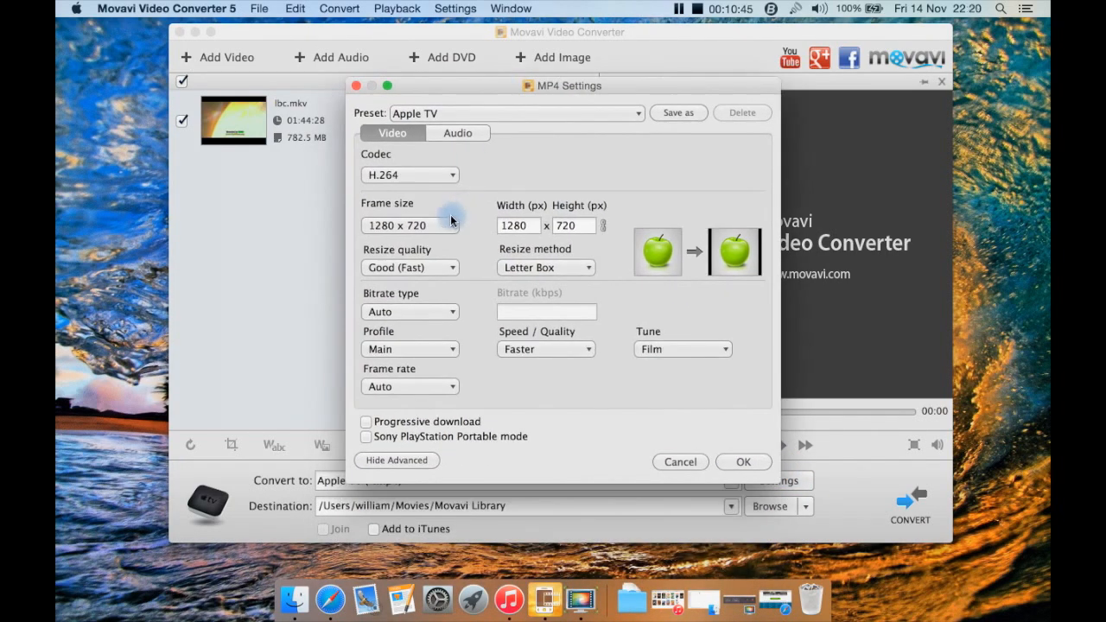
left_click(449, 225)
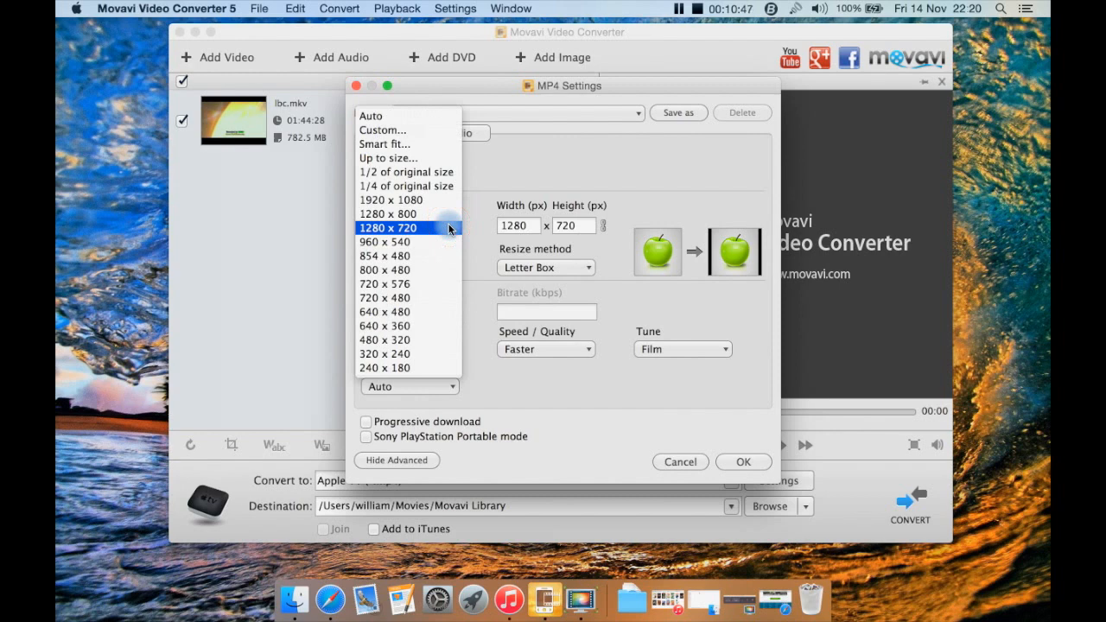
left_click(427, 202)
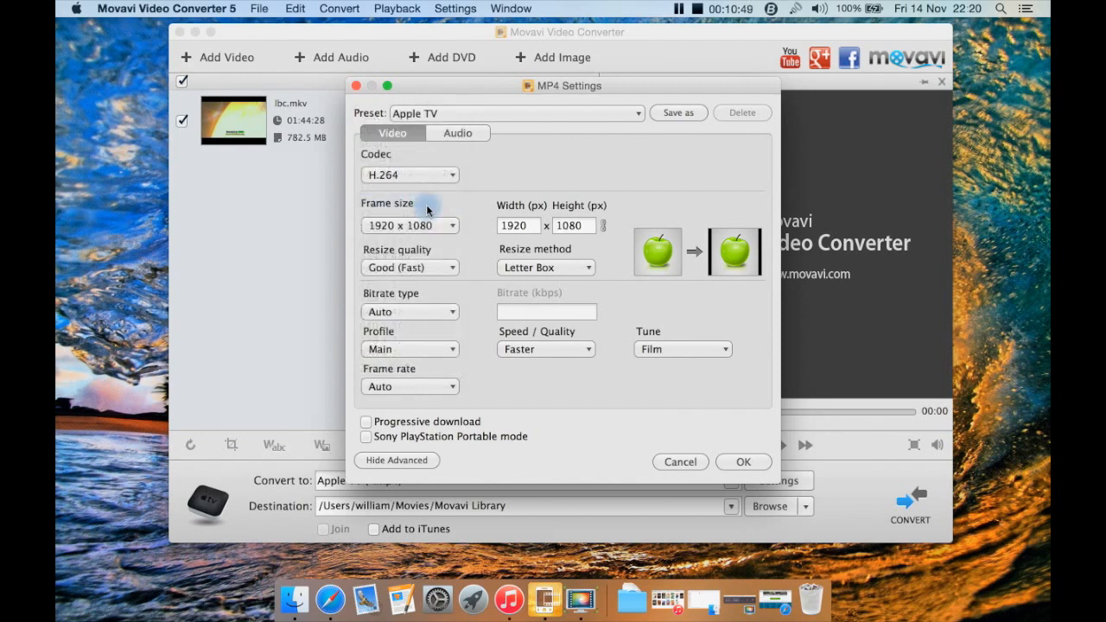
left_click(436, 226)
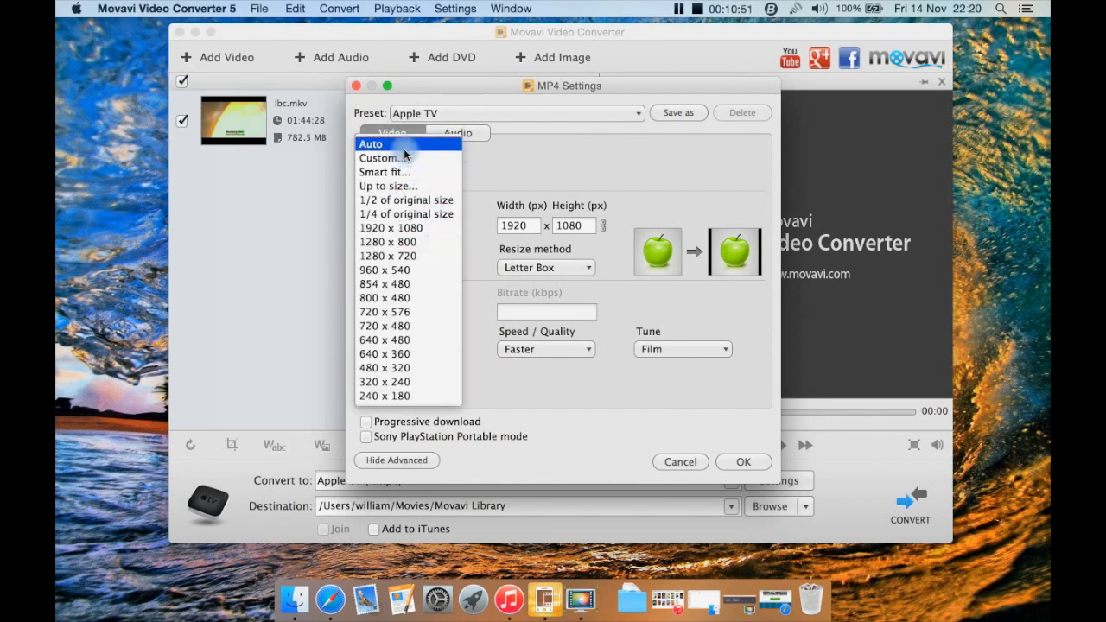
left_click(402, 149)
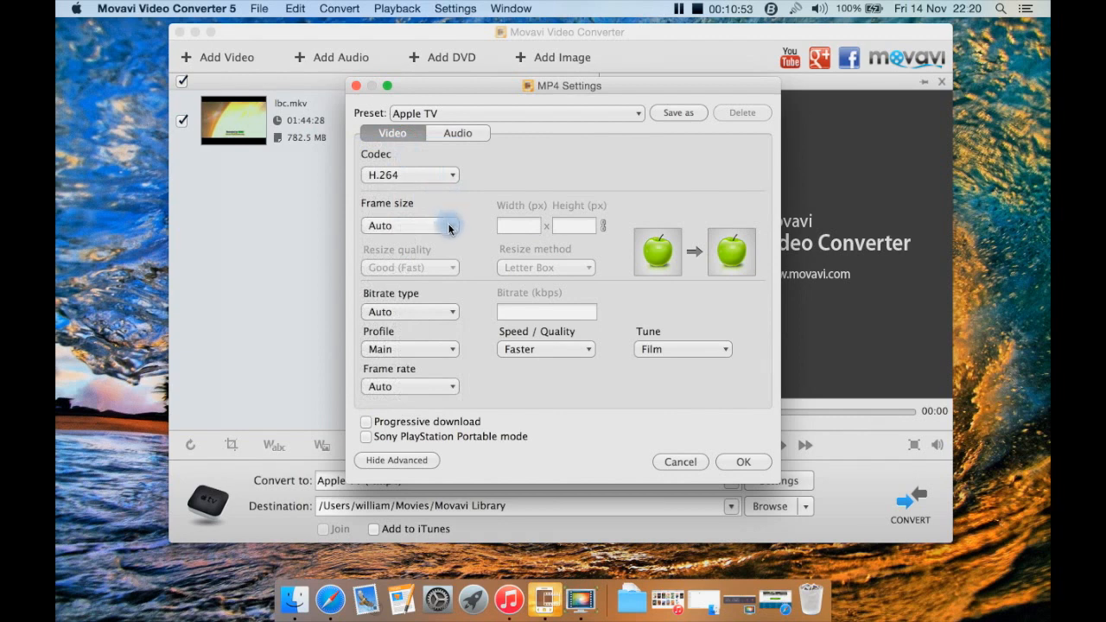
left_click(450, 226)
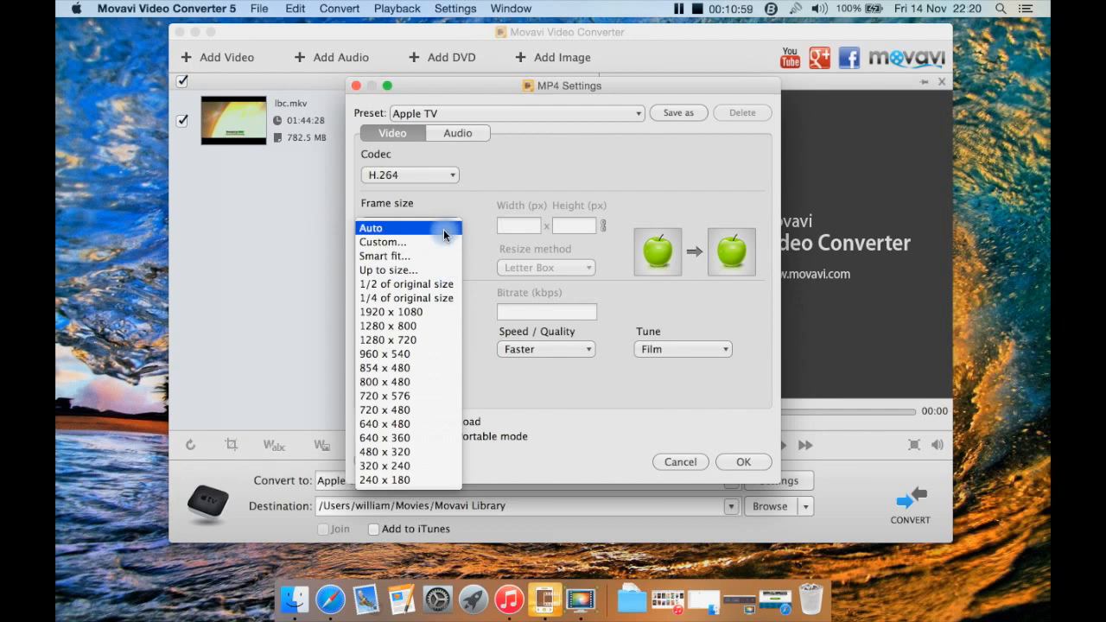
left_click(446, 235)
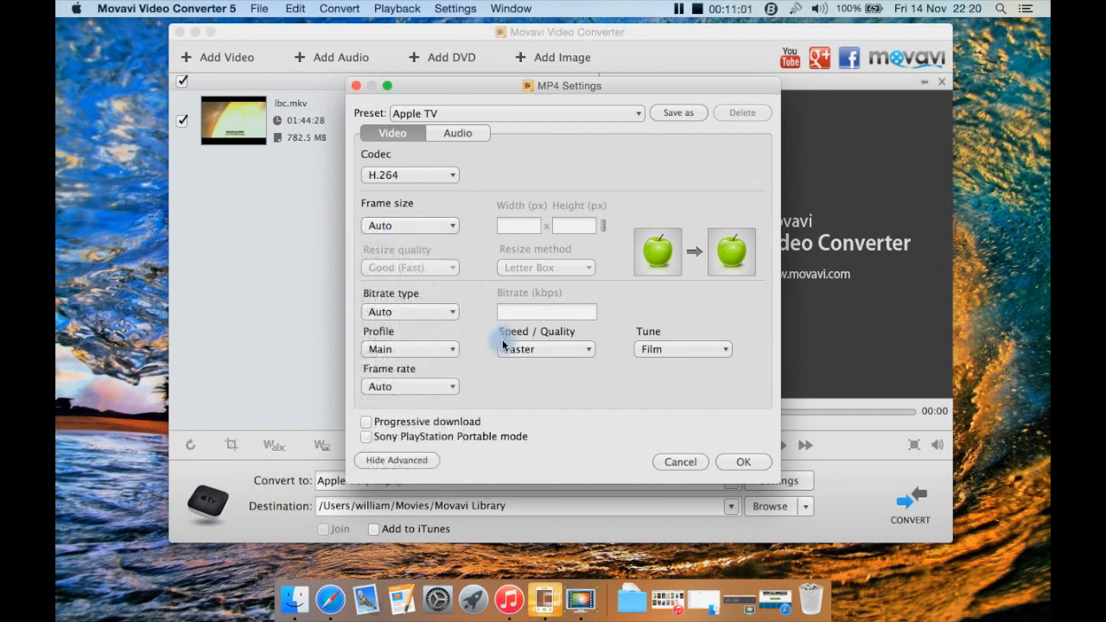
Set the video Speed / Quality option to Medium.
left_click(576, 350)
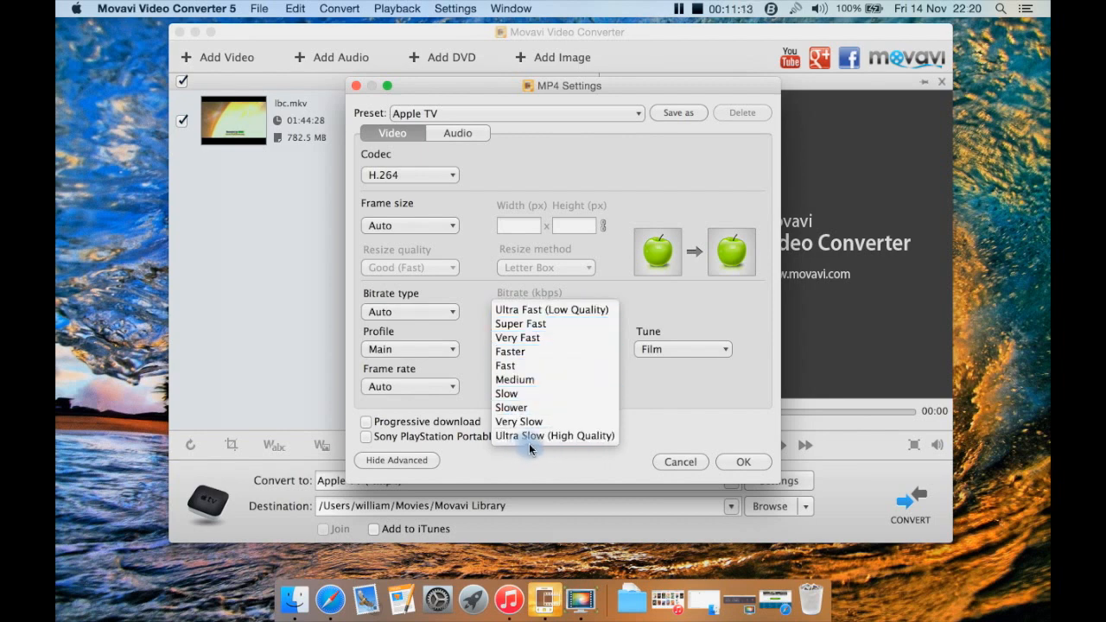
left_click(482, 316)
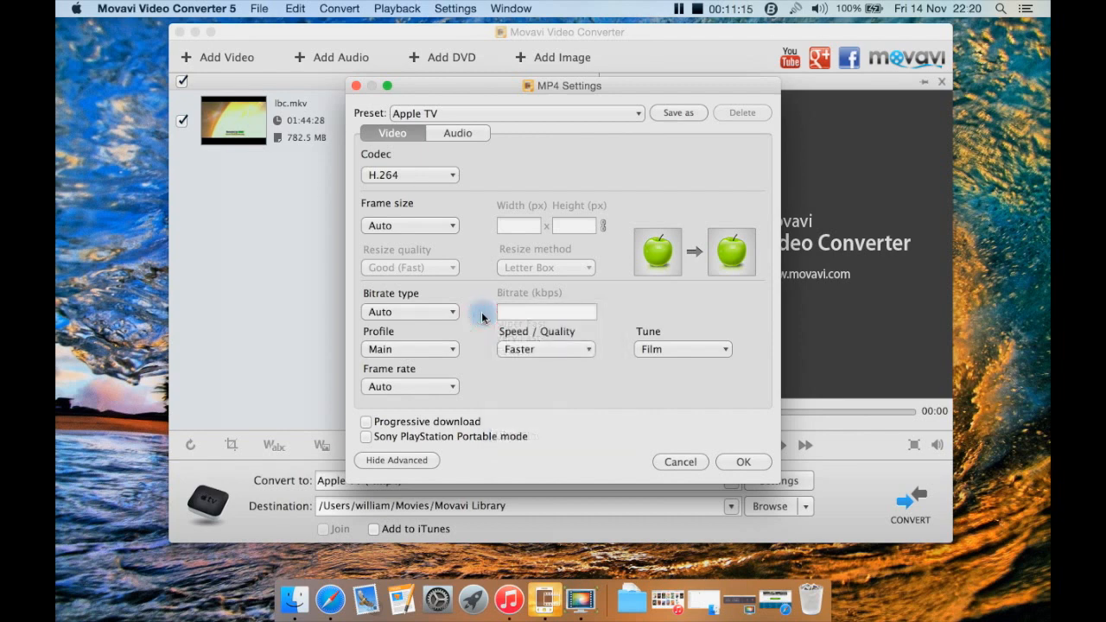
left_click(525, 352)
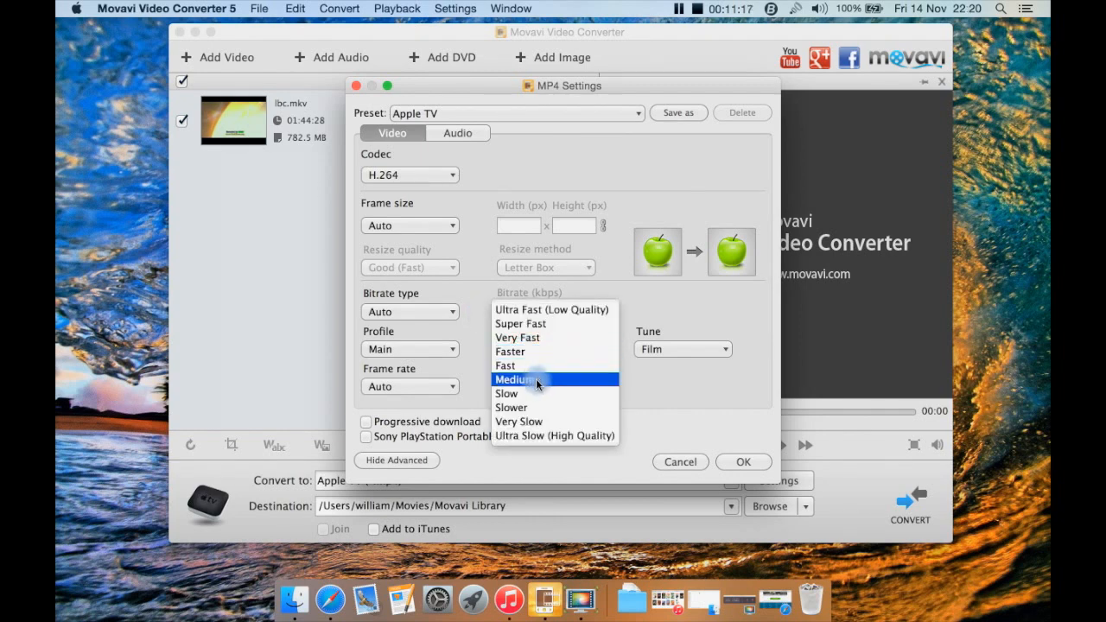
left_click(534, 379)
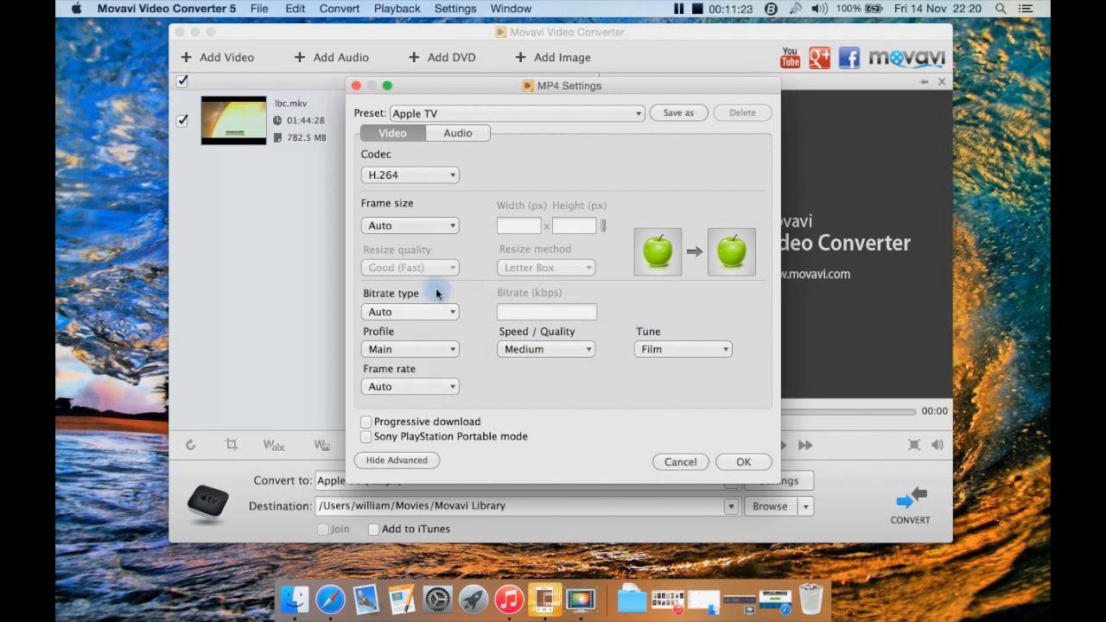
Set the audio codec to Auto and accept the MP4 settings.
left_click(451, 134)
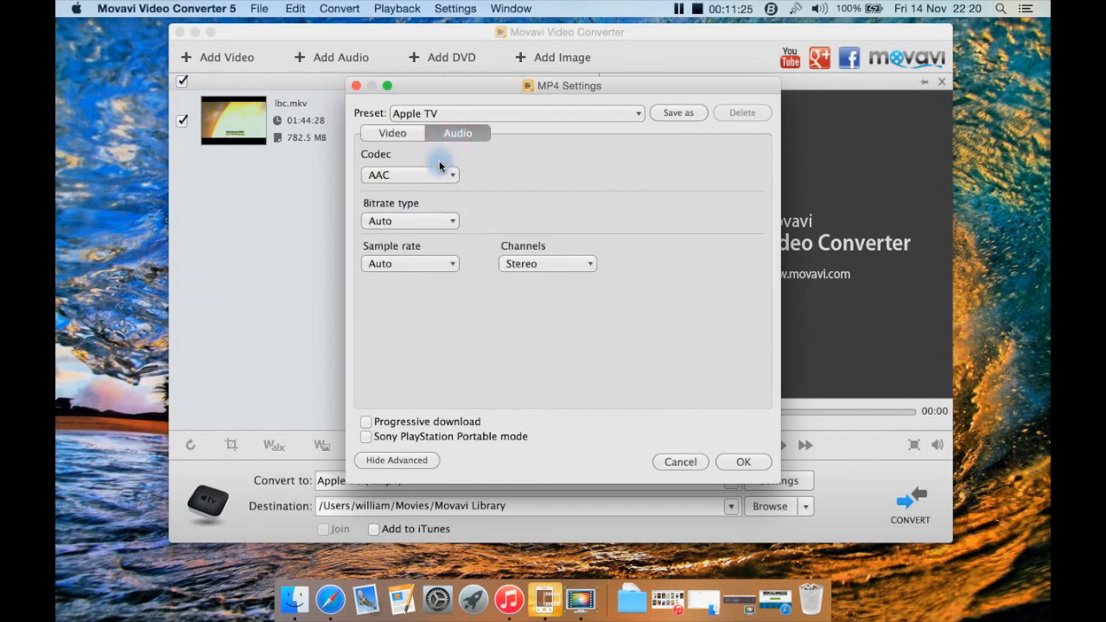
left_click(446, 175)
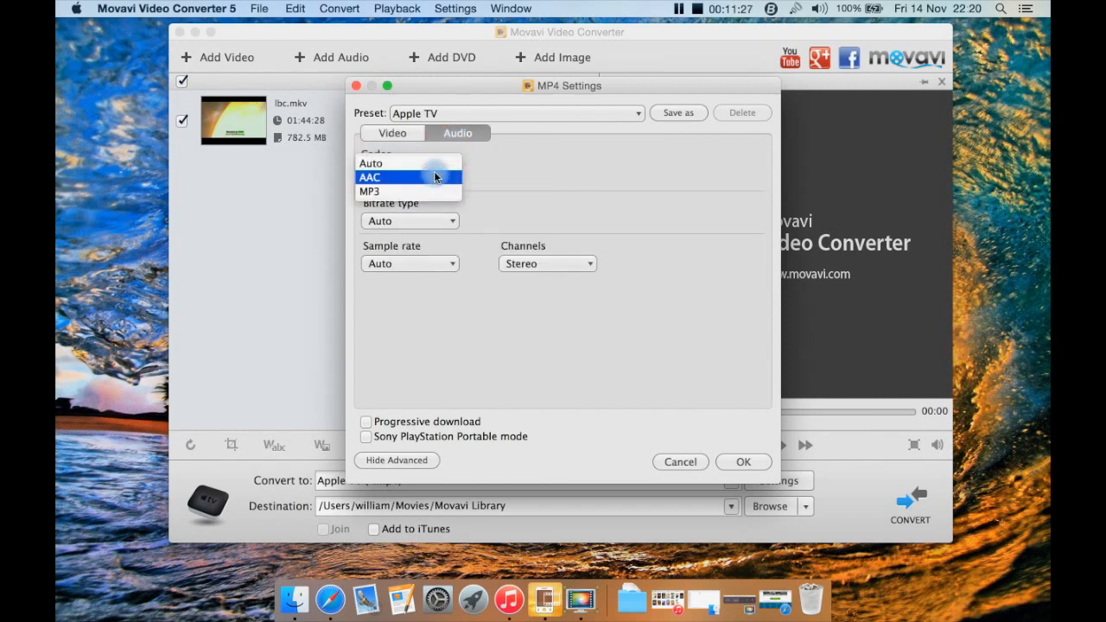
left_click(391, 166)
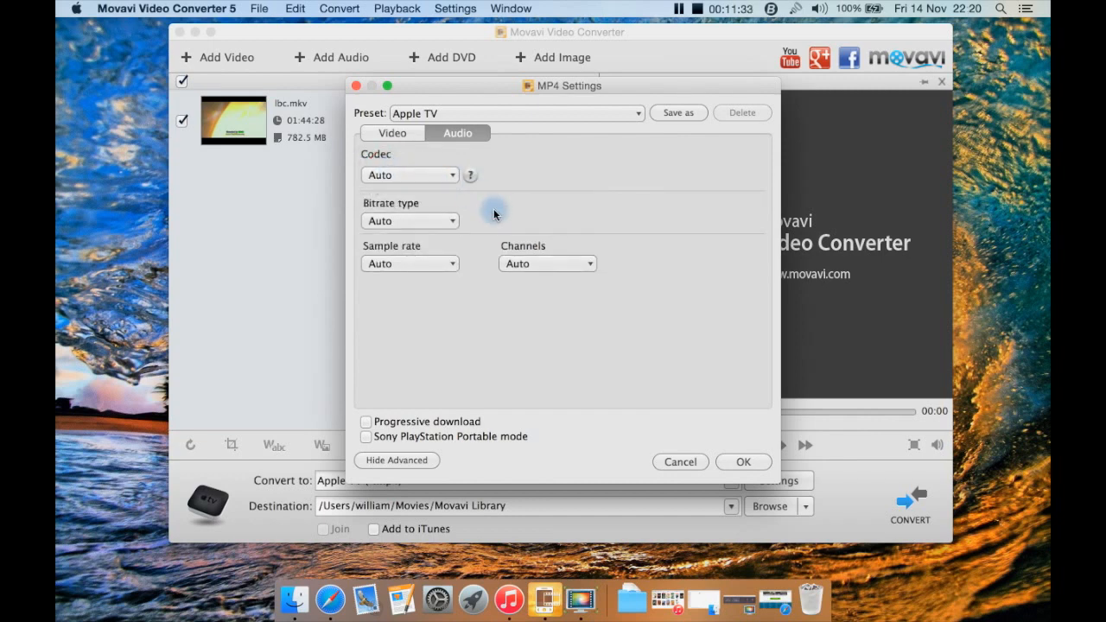
left_click(408, 135)
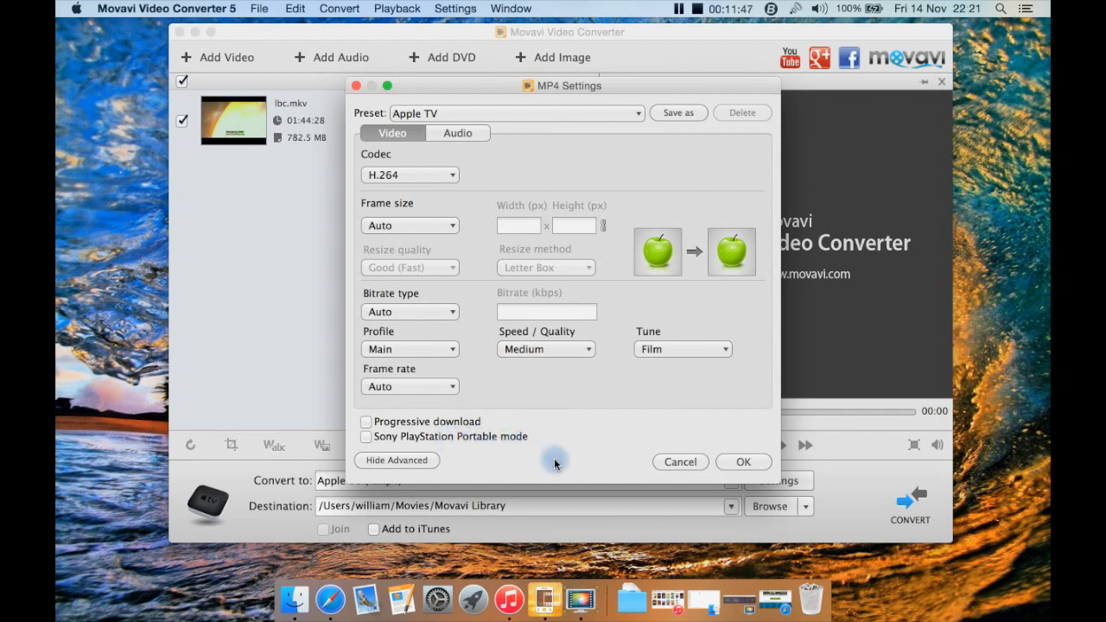
left_click(731, 462)
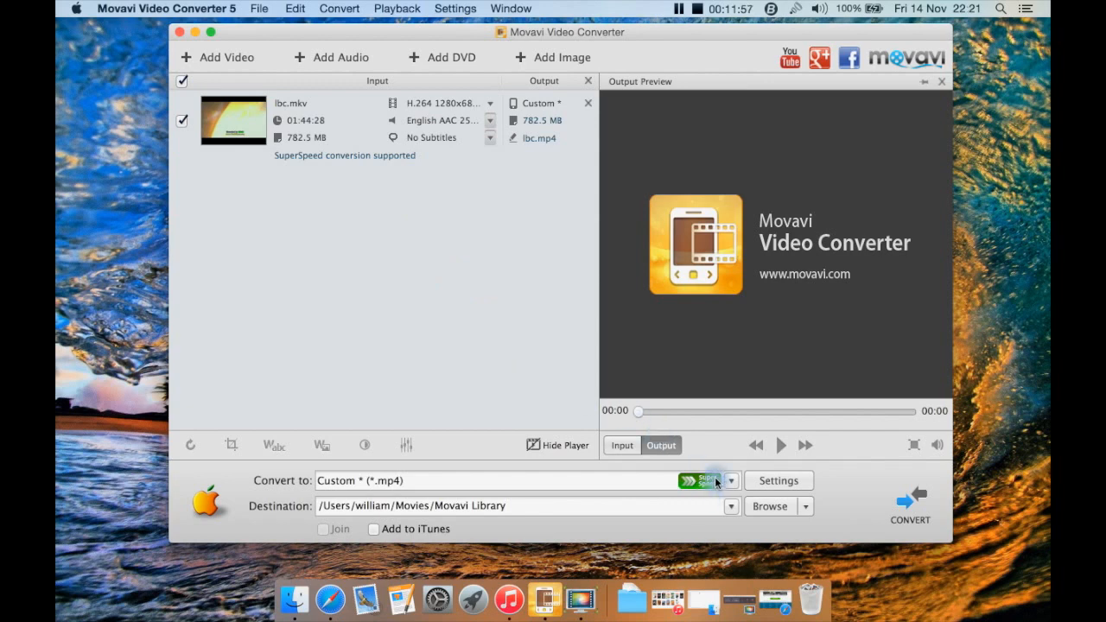
Check the extra option offered for browsing the destination folder, without opening the output folder.
left_click(759, 484)
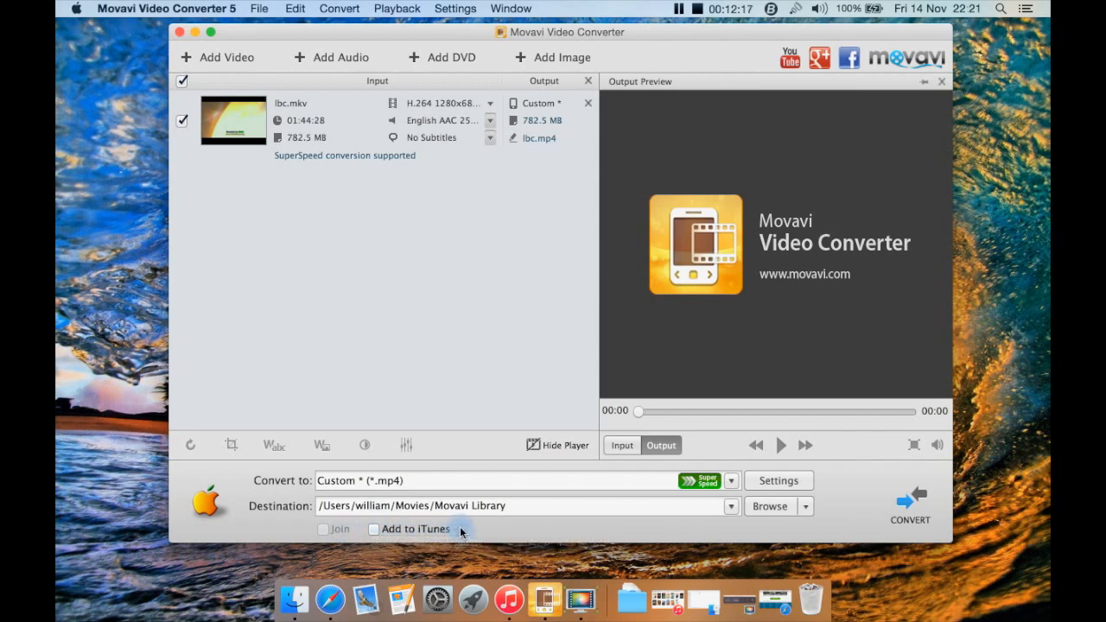
left_click(806, 507)
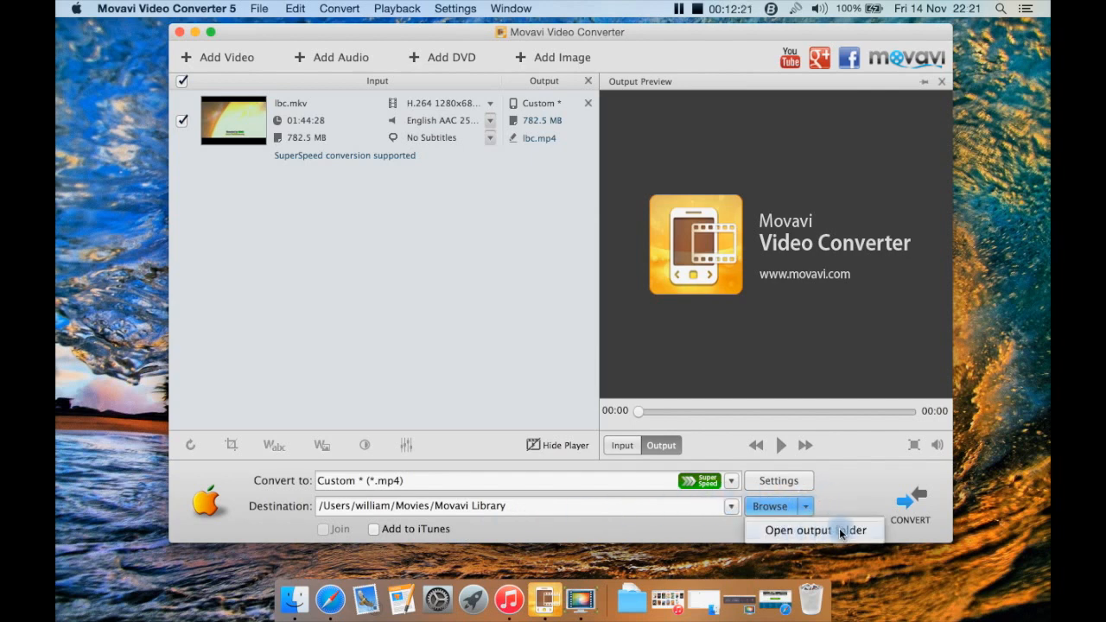
left_click(846, 473)
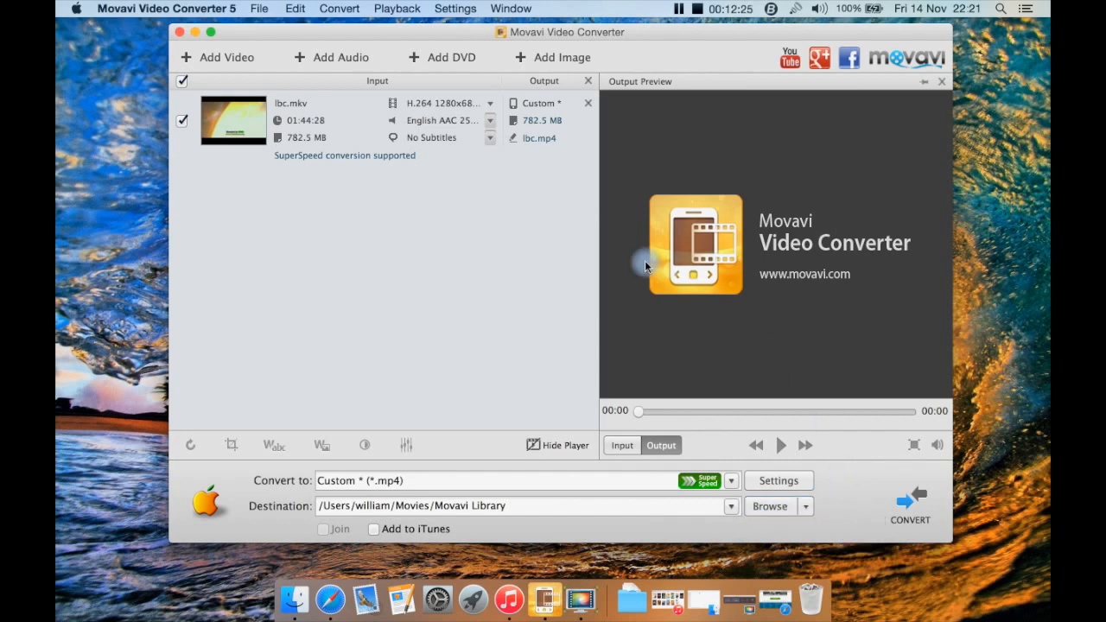
Try the Dark interface theme and switch back to the Light theme.
left_click(335, 8)
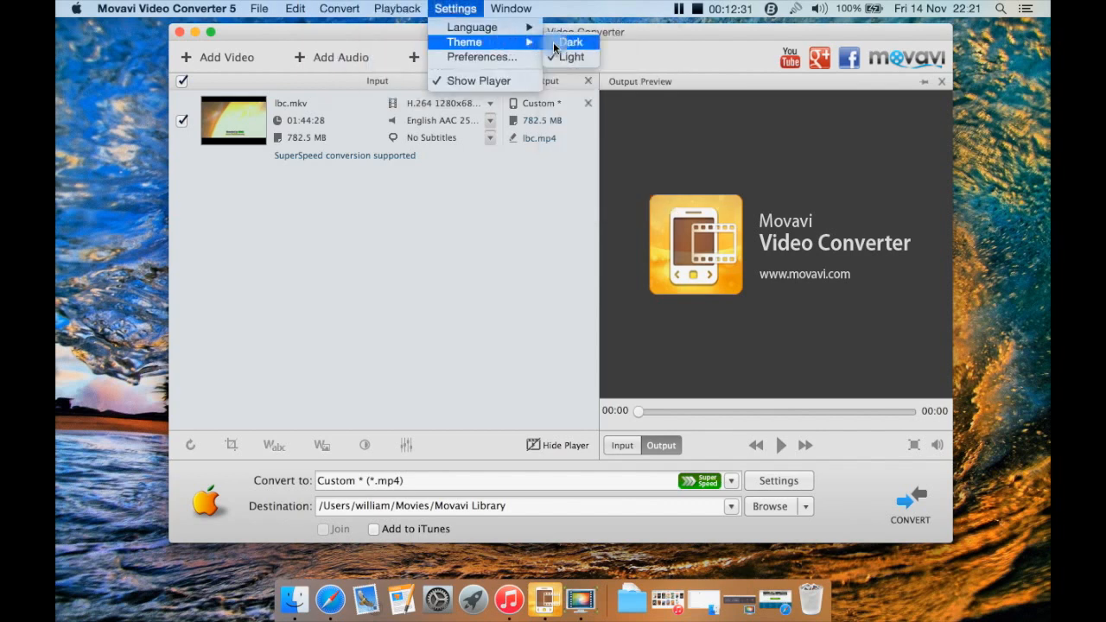
left_click(555, 45)
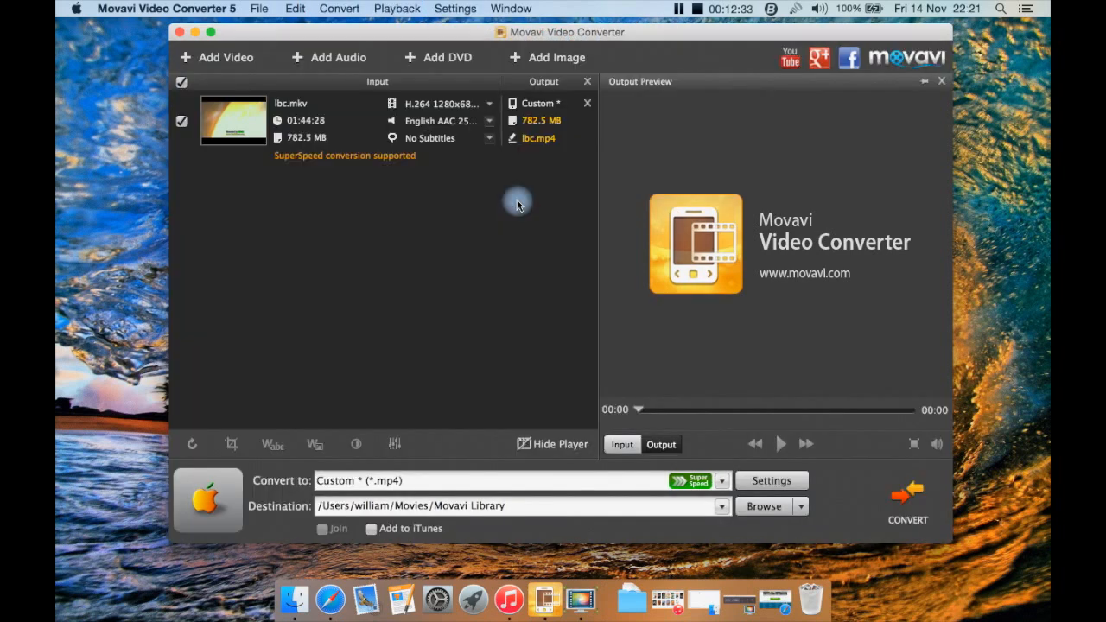
left_click(456, 9)
mouse_move(507, 43)
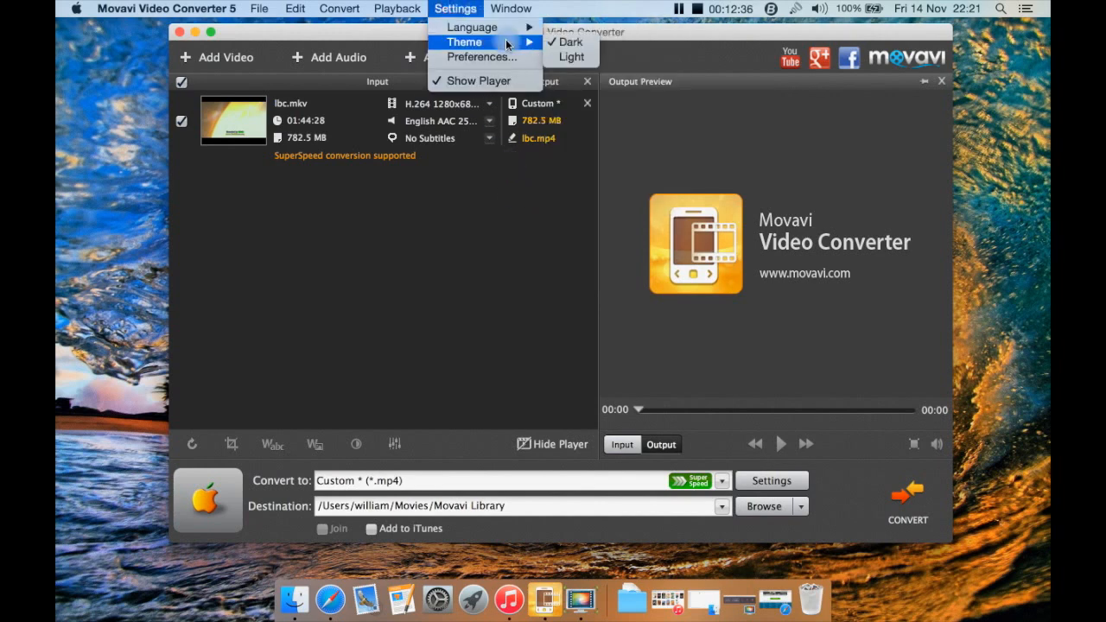
left_click(571, 56)
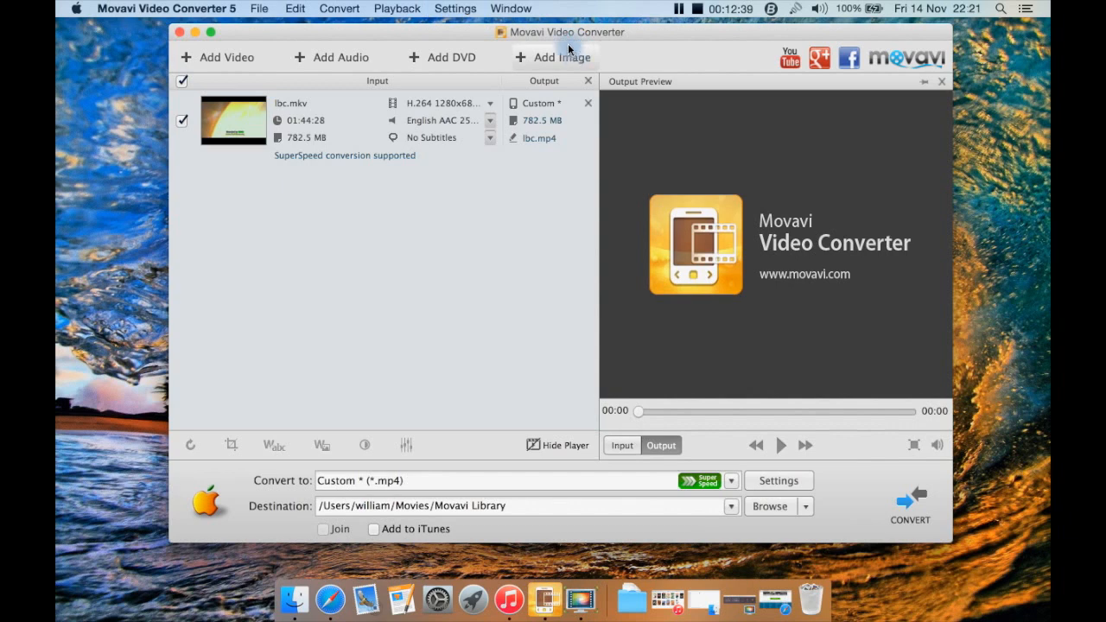
Check for updates to the program and dismiss the update window.
left_click(227, 8)
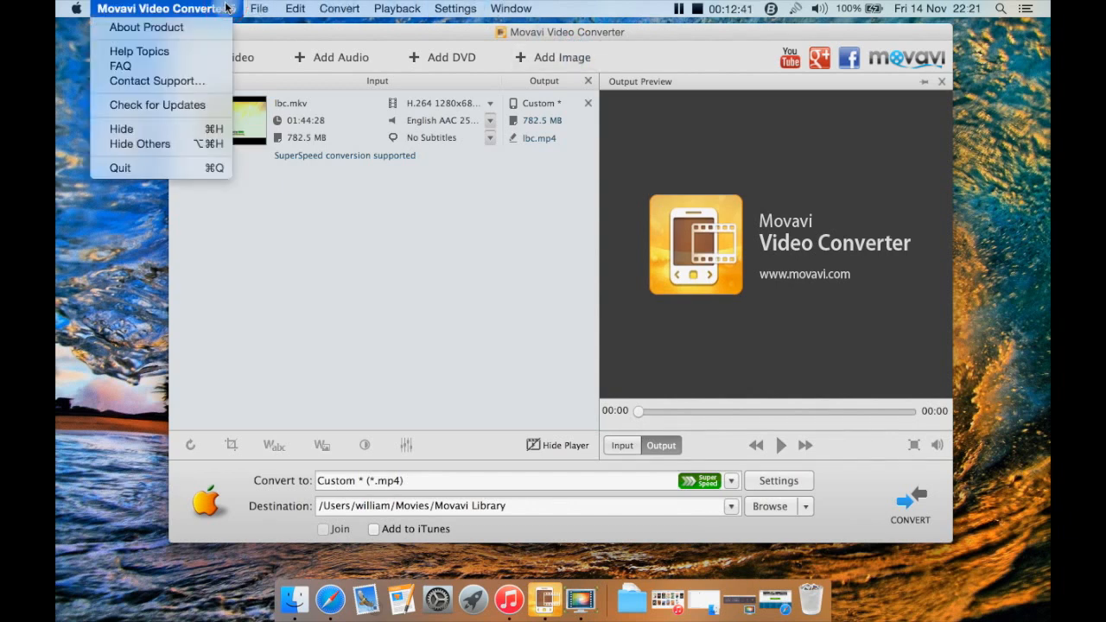
left_click(200, 114)
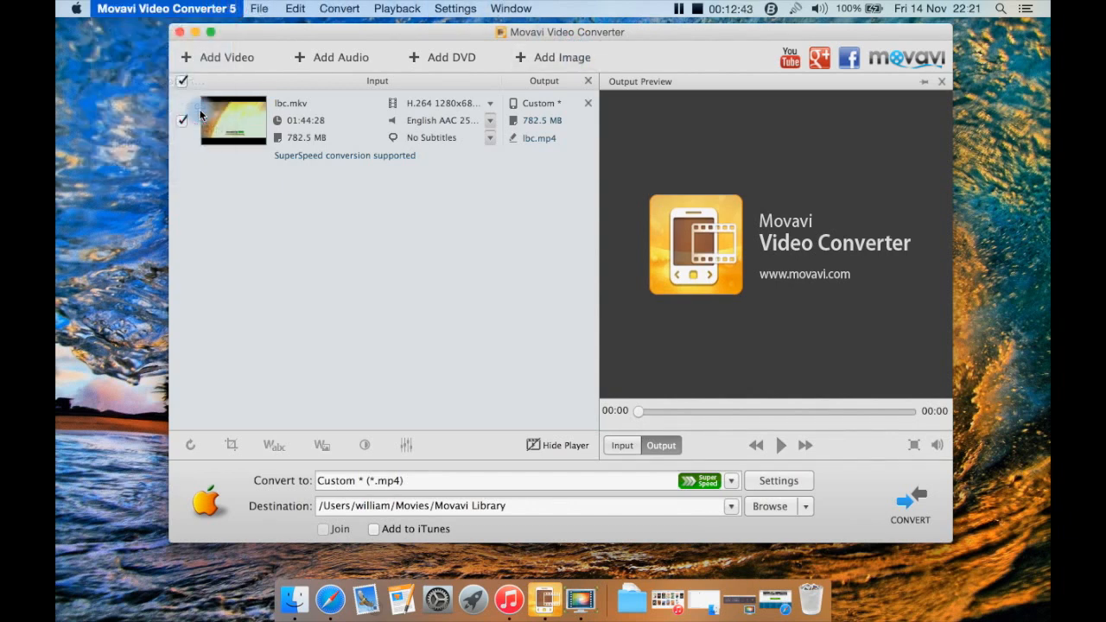
left_click(598, 126)
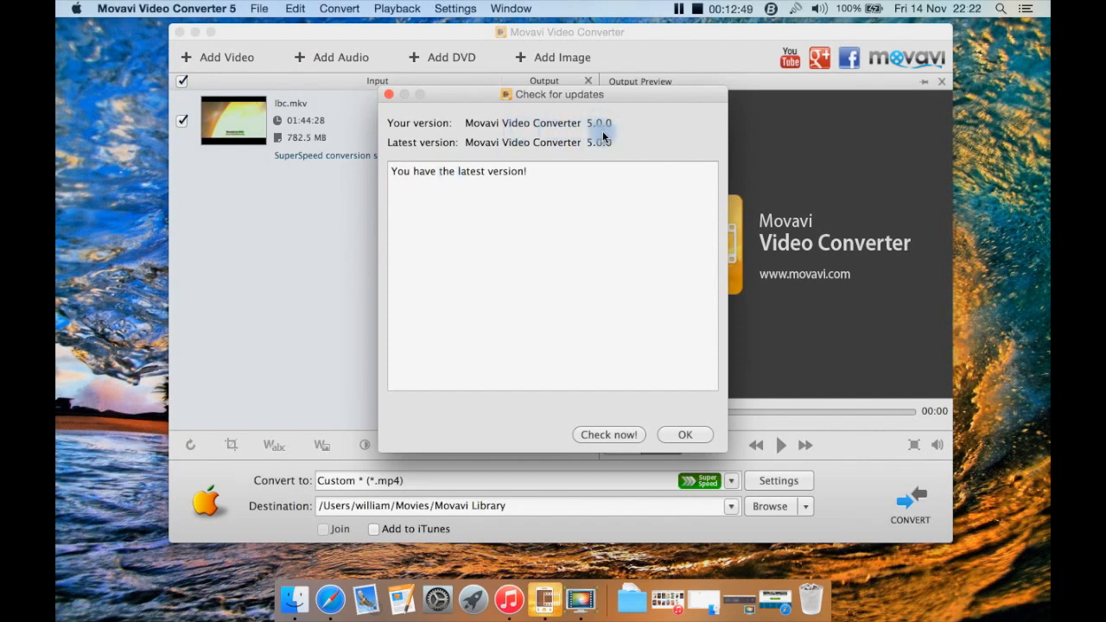
left_click(639, 436)
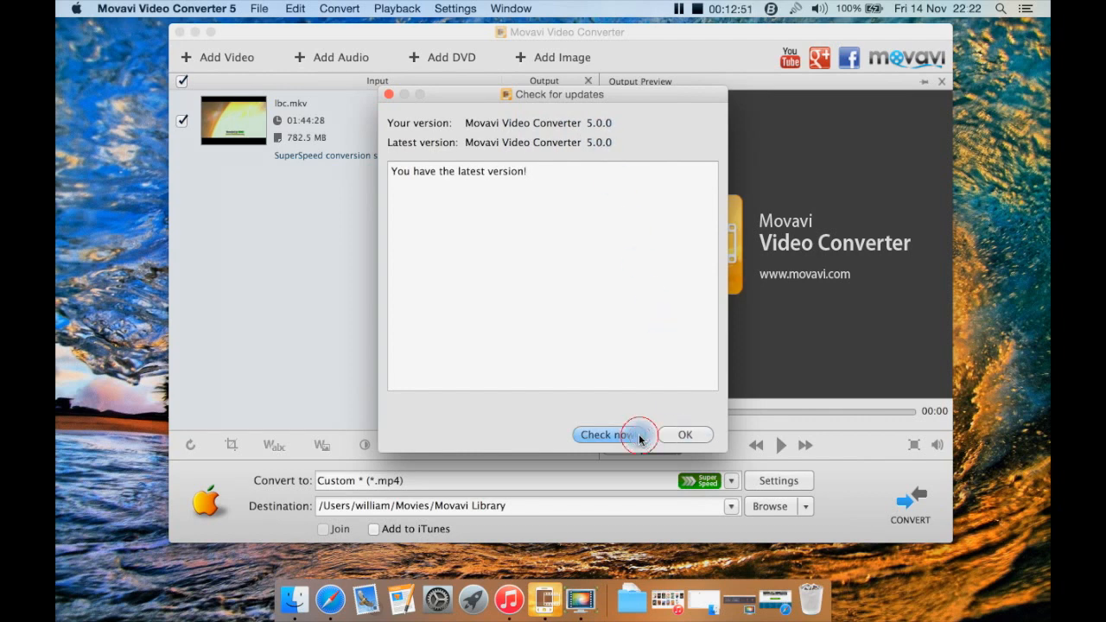
left_click(672, 436)
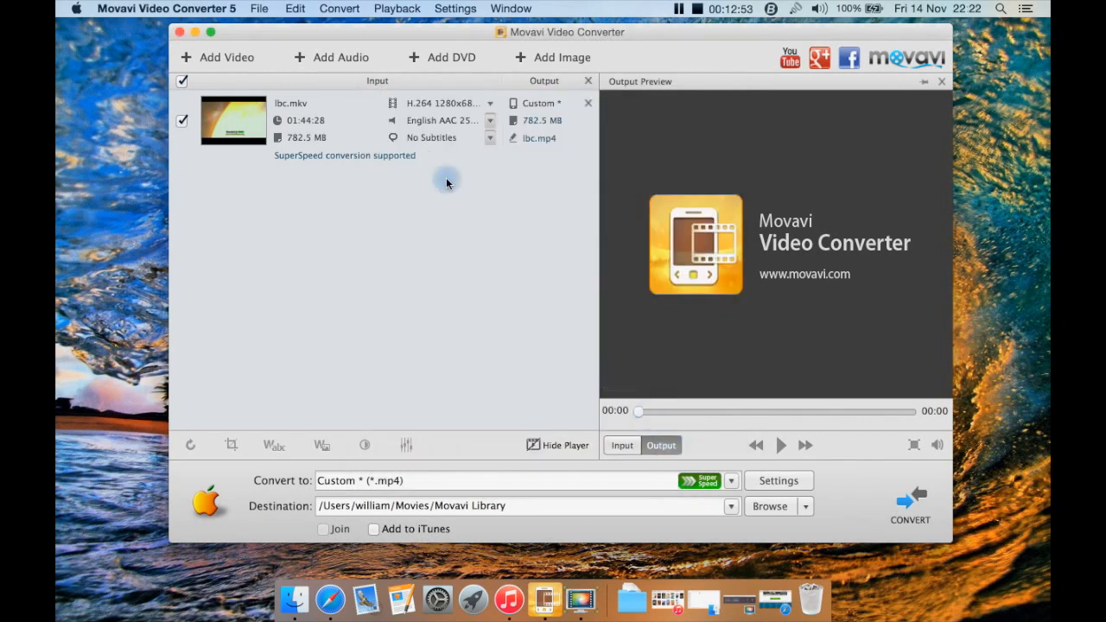
Review the available interface languages and the general preferences, and close the preferences with their settings kept.
left_click(458, 8)
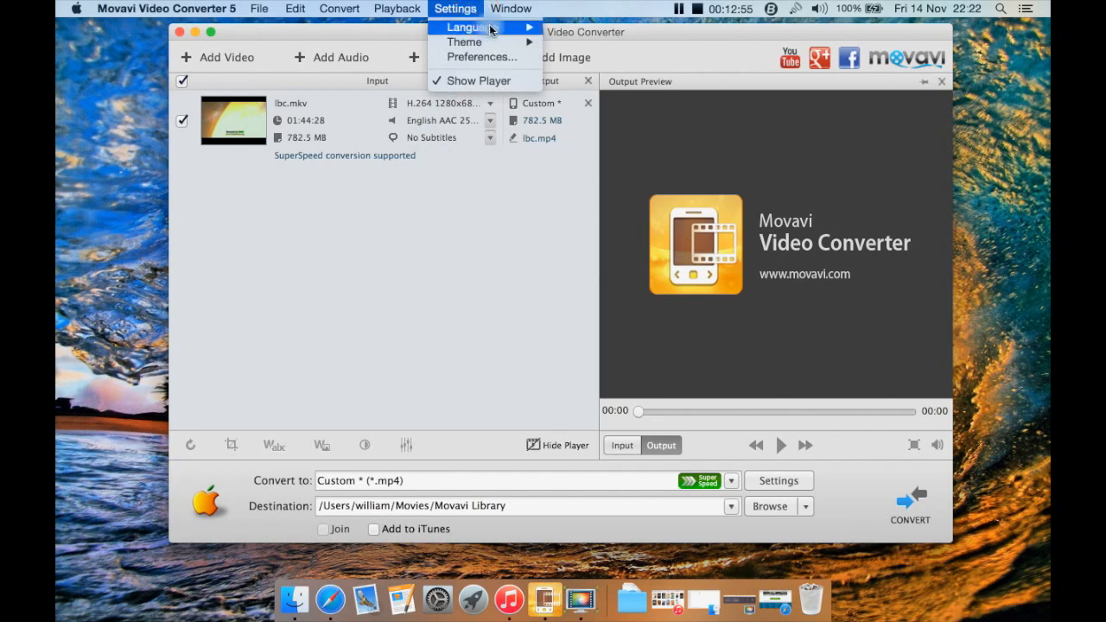
mouse_move(493, 29)
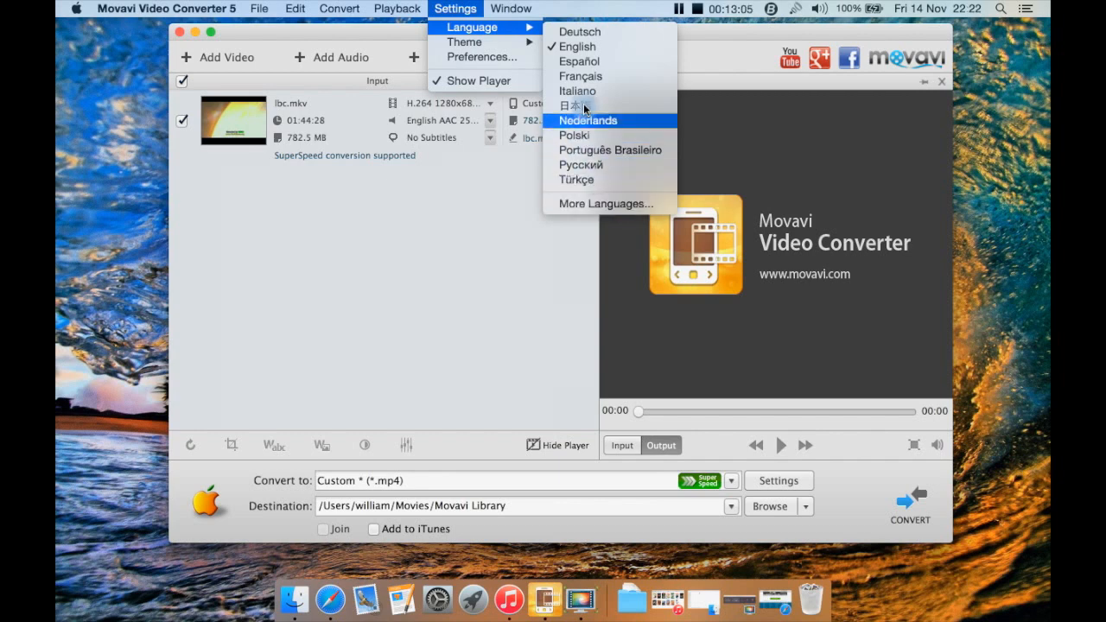
left_click(506, 57)
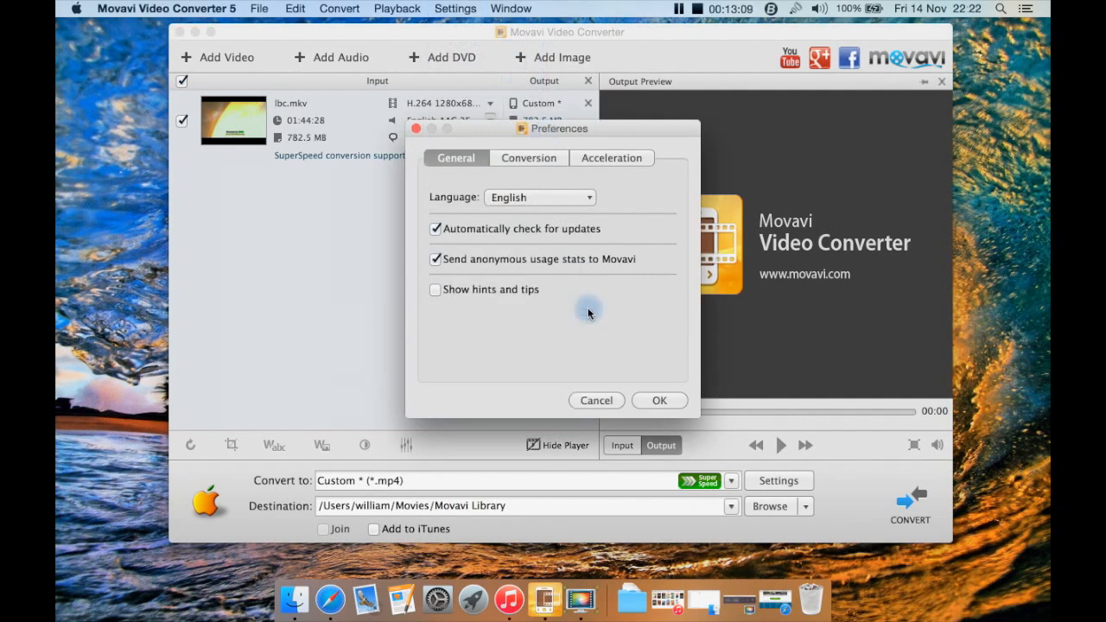
left_click(644, 400)
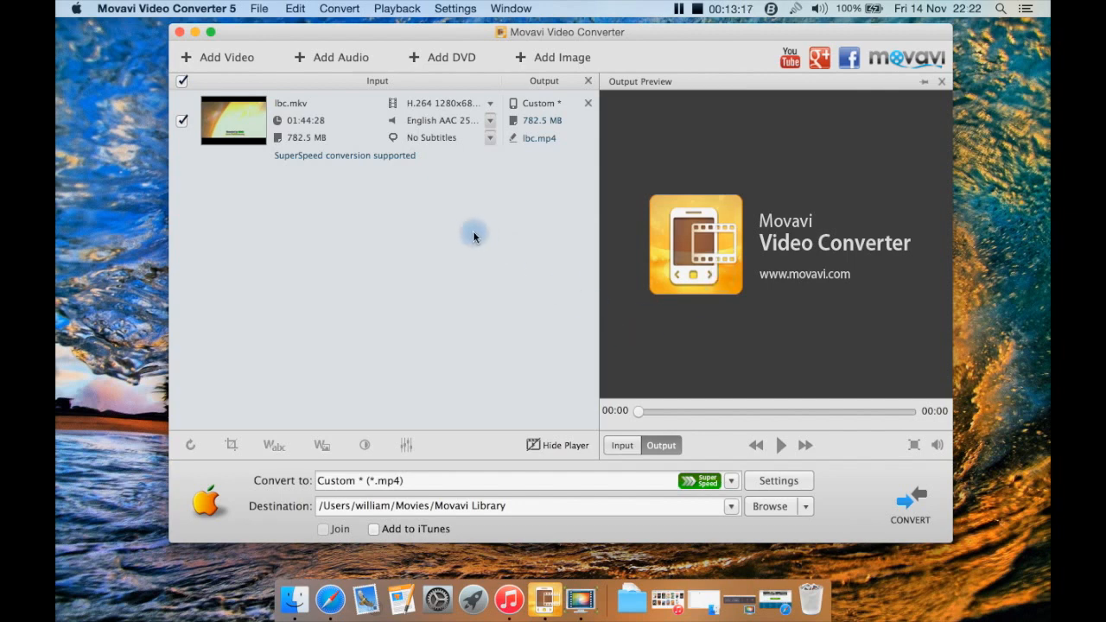
Replace lbc.mkv in the conversion list with the scrre video from the Downloads folder.
left_click(585, 106)
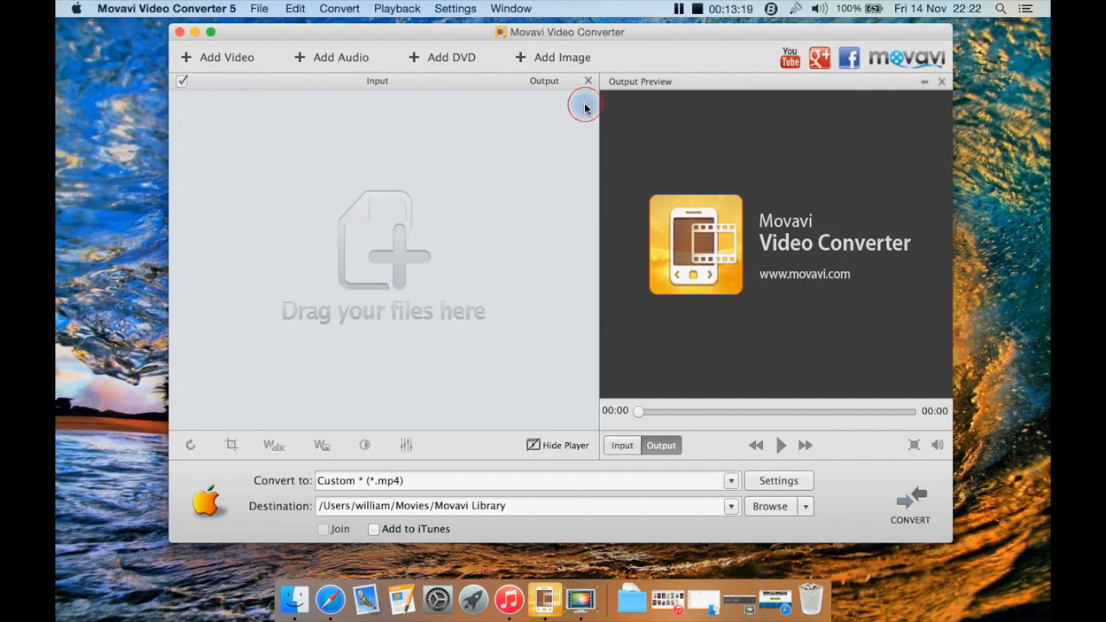
left_click(249, 54)
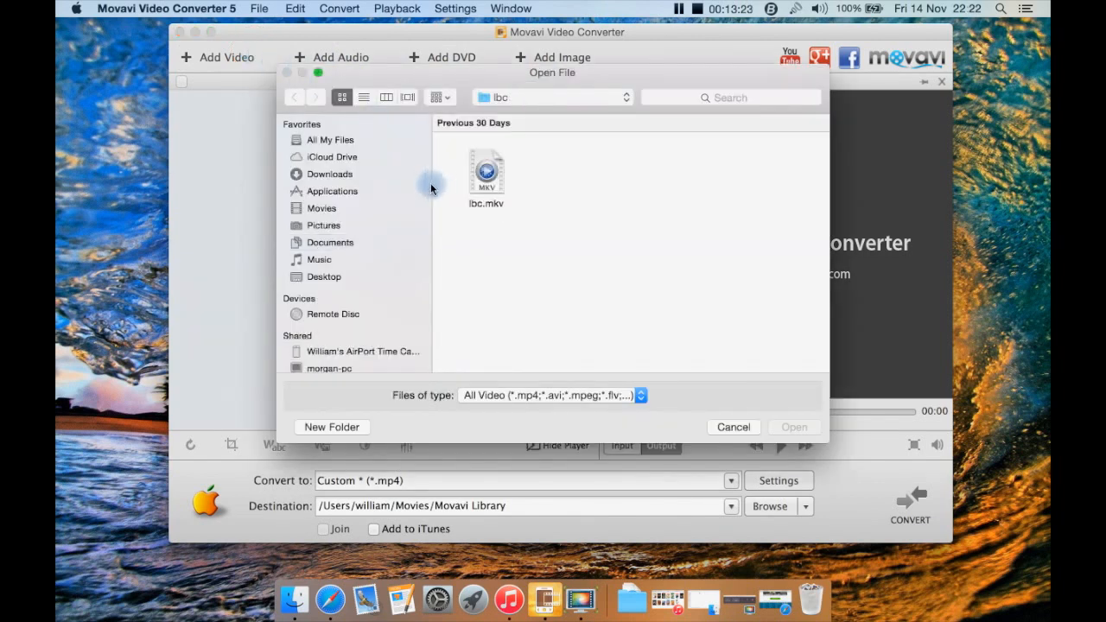
left_click(368, 209)
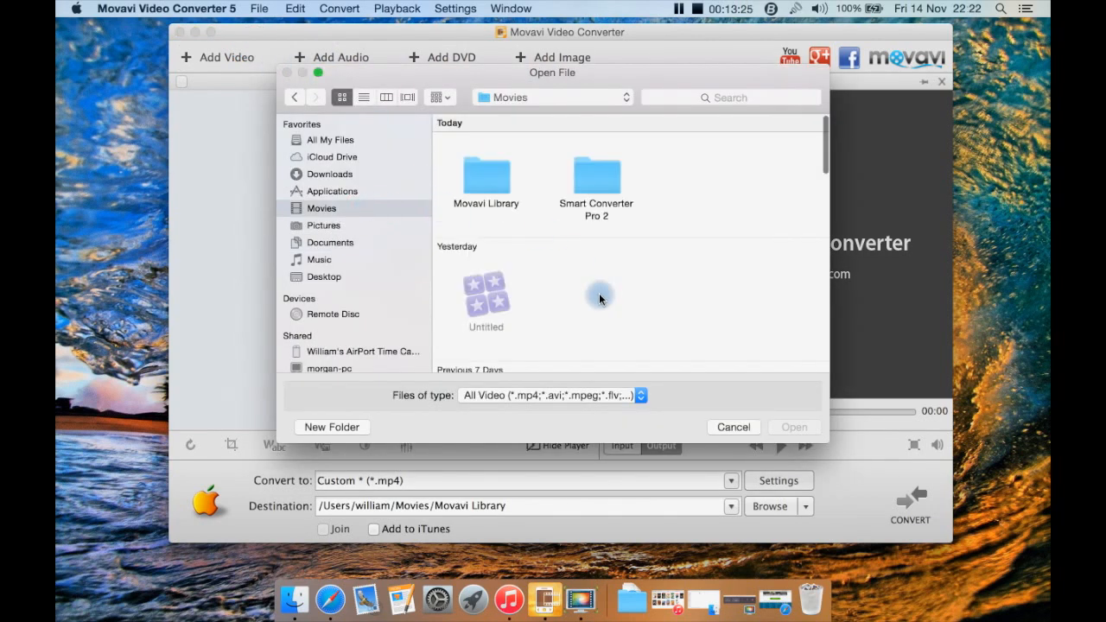
left_click(357, 173)
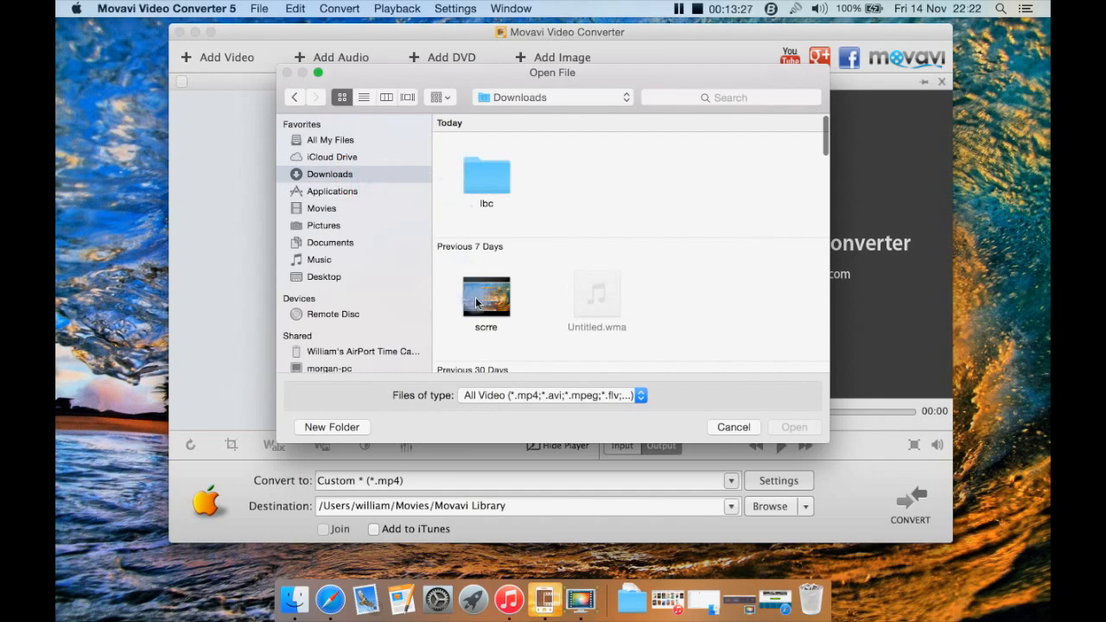
double_click(475, 302)
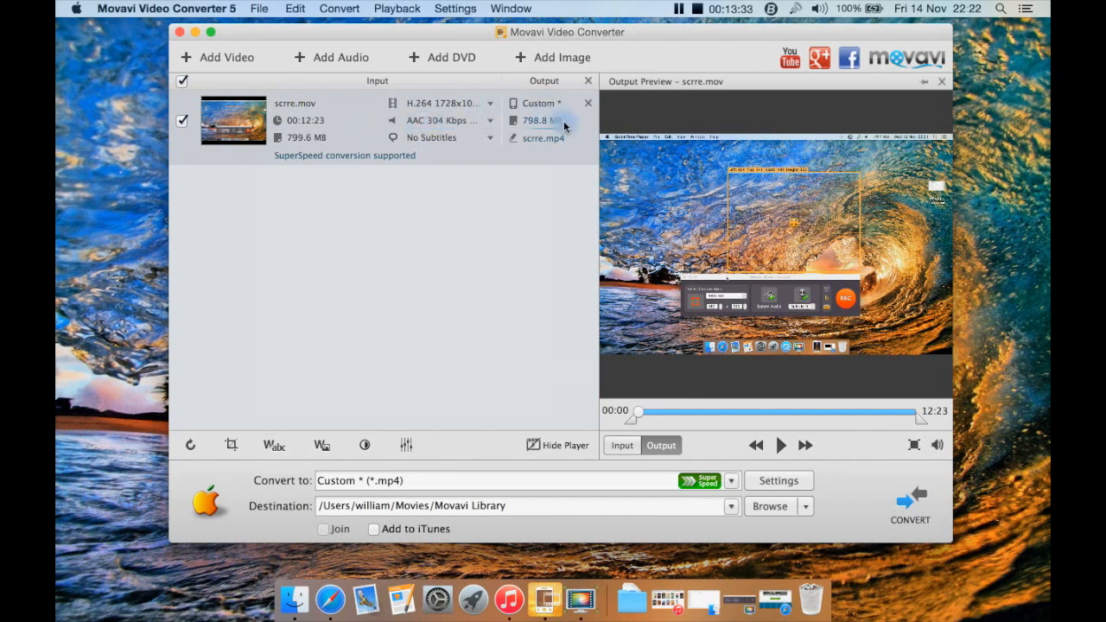
Examine the video and audio track choices offered for scrre.mov without changing the selection.
left_click(476, 106)
left_click(449, 261)
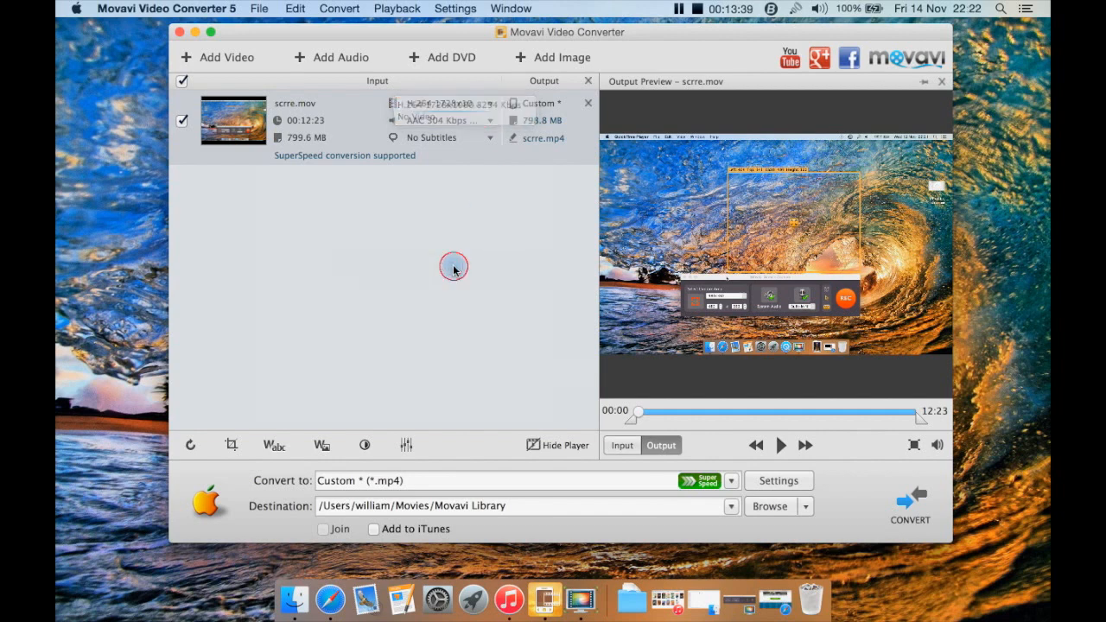
left_click(475, 122)
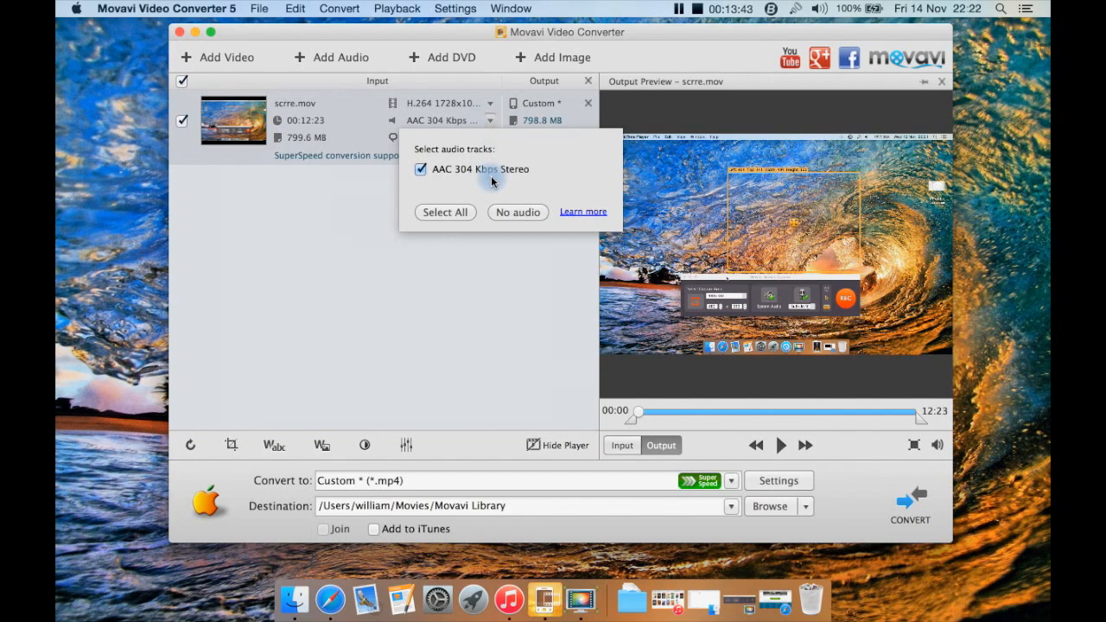
left_click(515, 298)
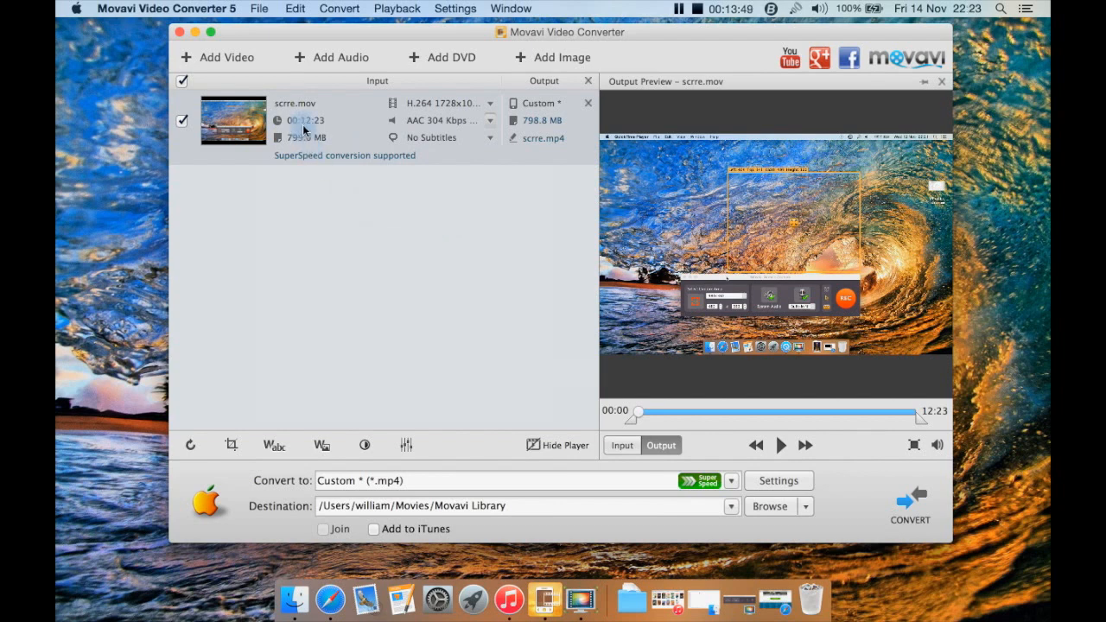
left_click(481, 288)
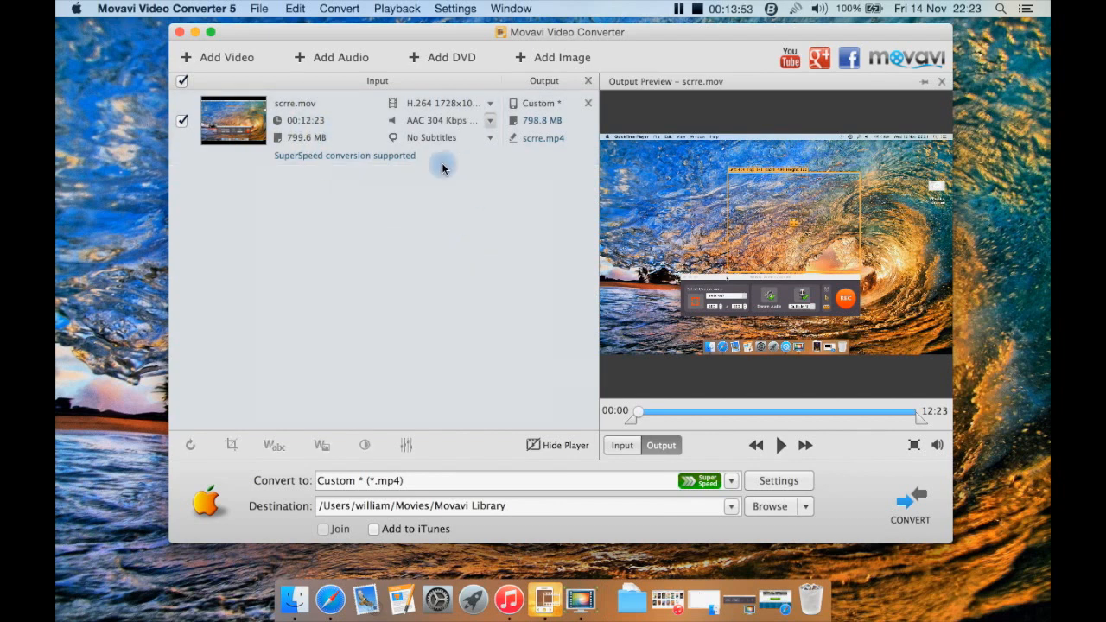
Try rotating scrre.mov counterclockwise through a full turn in quarter-turn increments.
left_click(341, 112)
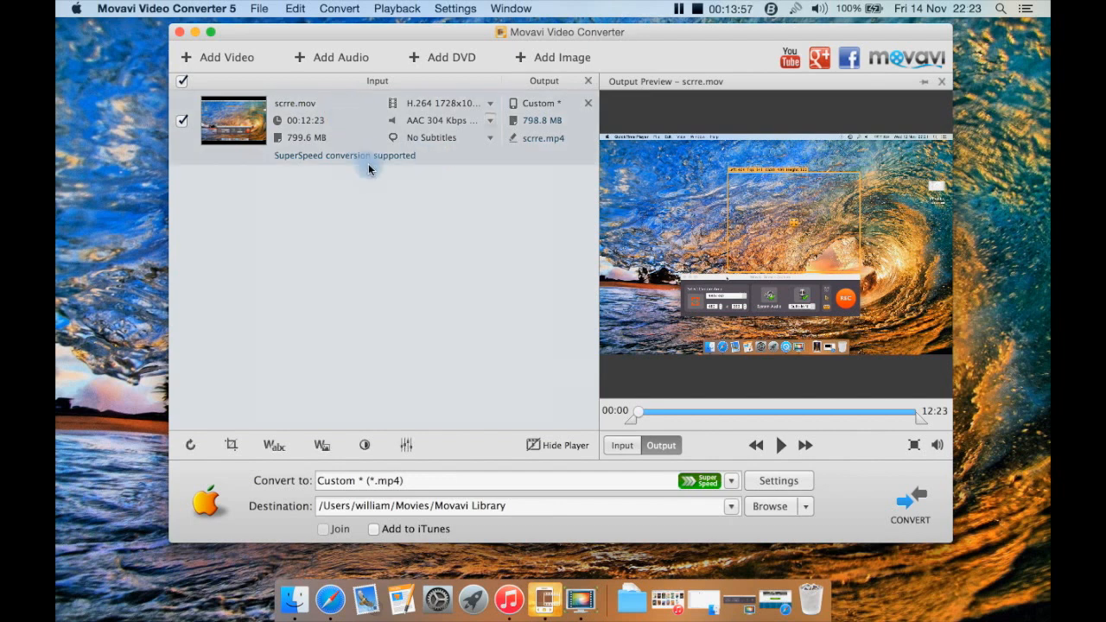
left_click(193, 444)
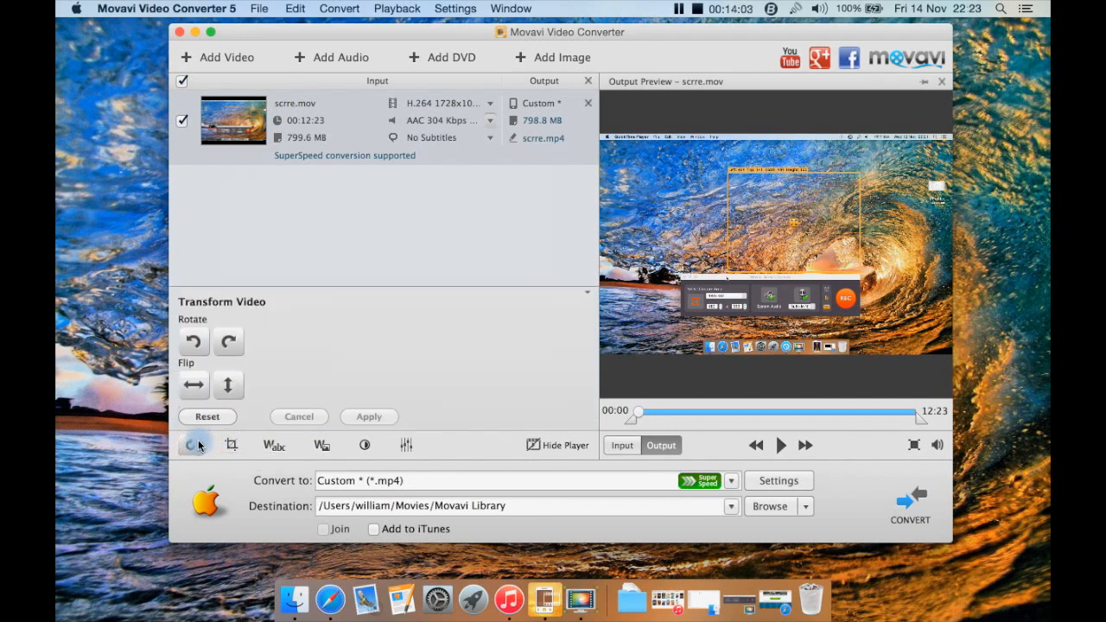
left_click(193, 343)
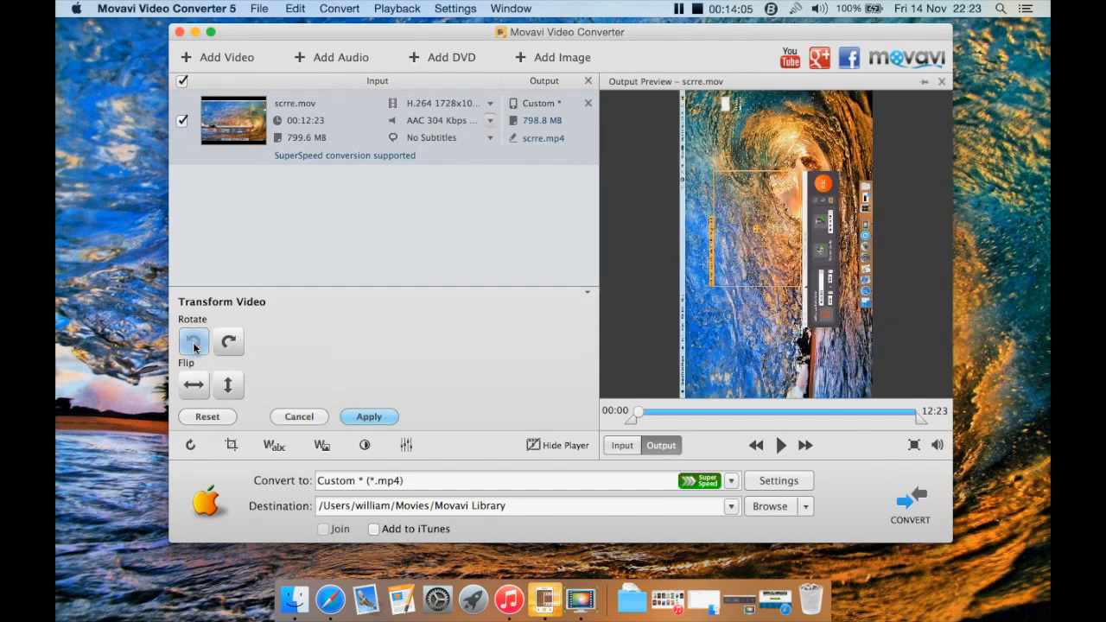
left_click(195, 345)
left_click(194, 345)
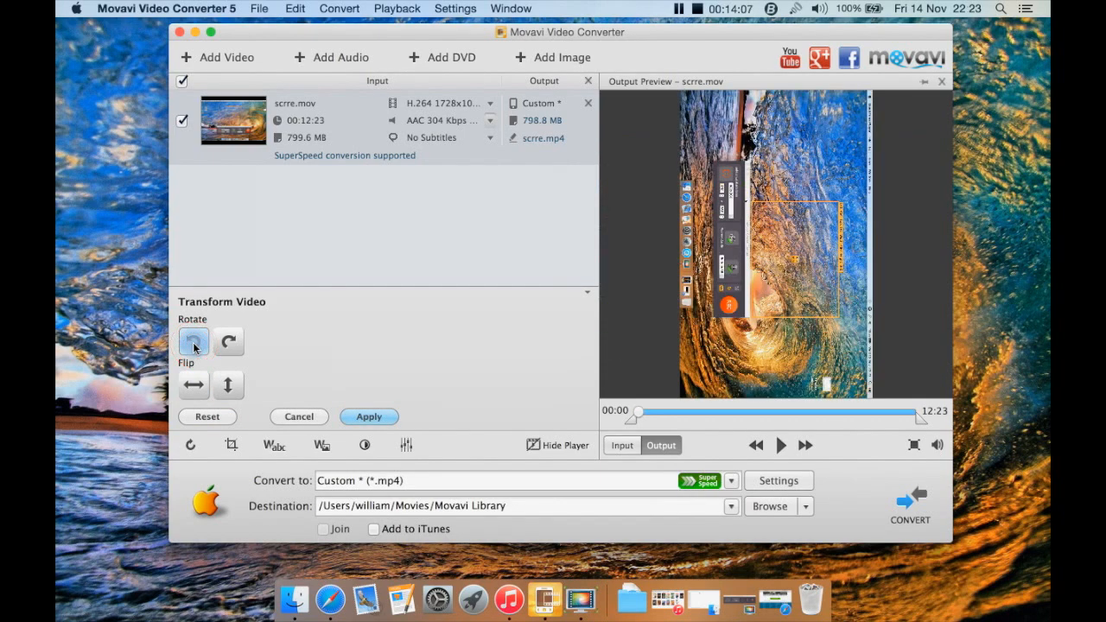
left_click(194, 344)
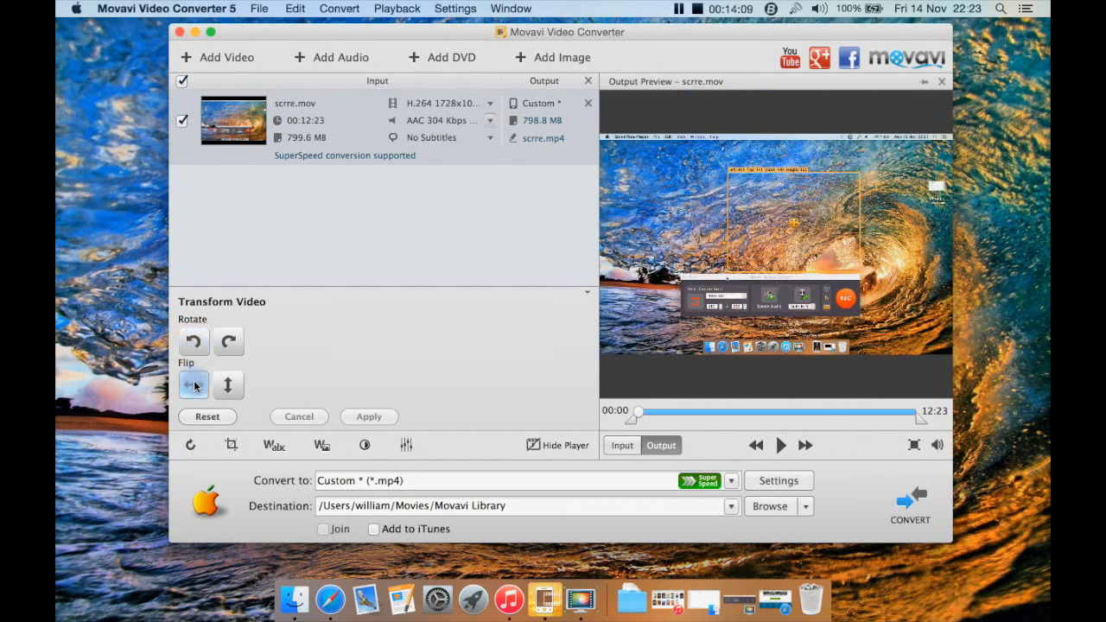
Try flipping scrre.mov horizontally and vertically, reversing each flip, and leave the Transform Video tool.
left_click(195, 385)
left_click(195, 385)
left_click(229, 385)
left_click(230, 385)
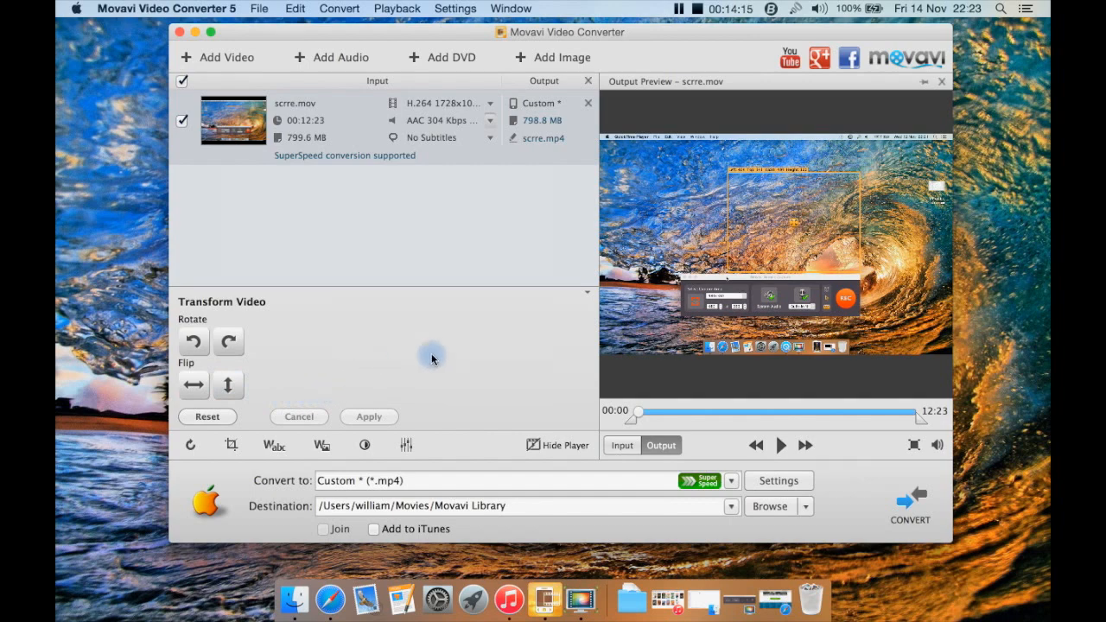
left_click(585, 291)
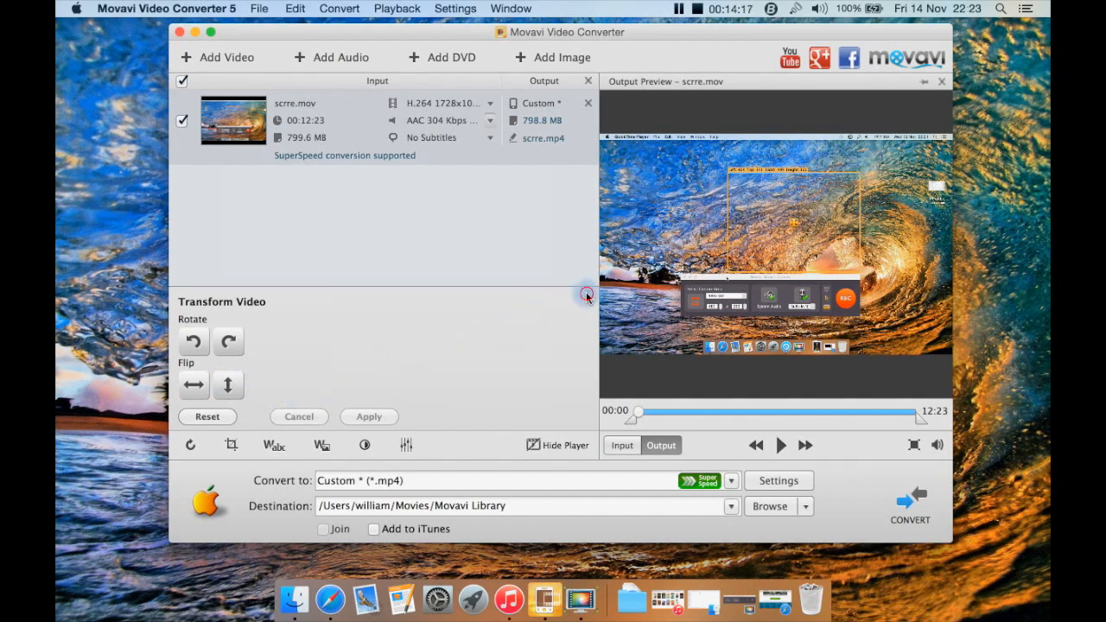
Try the Crop tool's aspect-ratio options on scrre.mov, reset the crop frame and leave the tool.
left_click(232, 444)
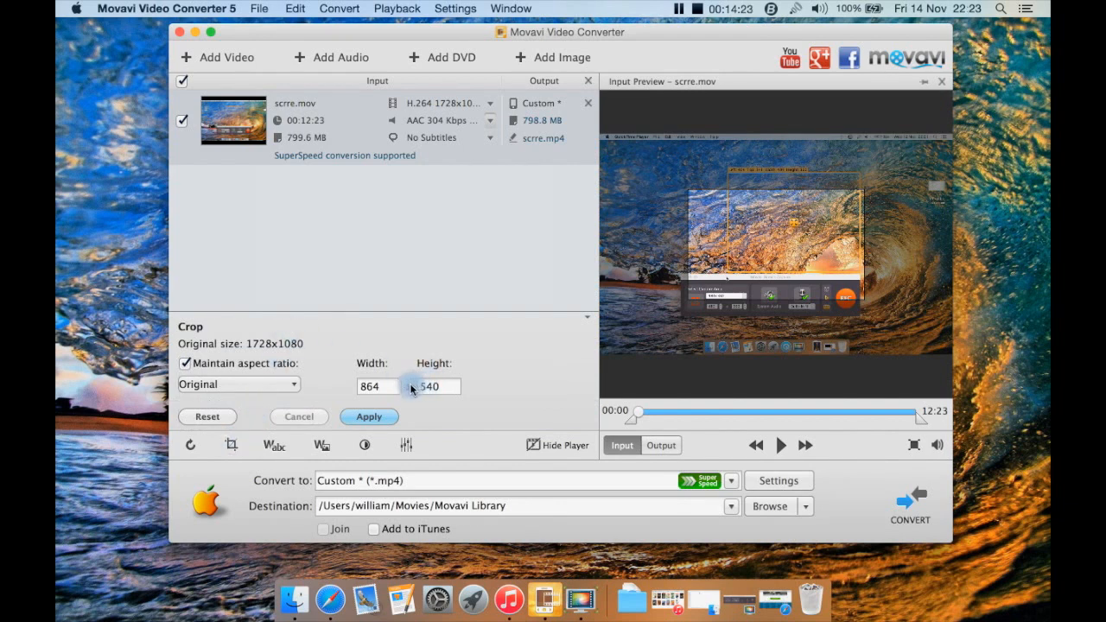
left_click(285, 386)
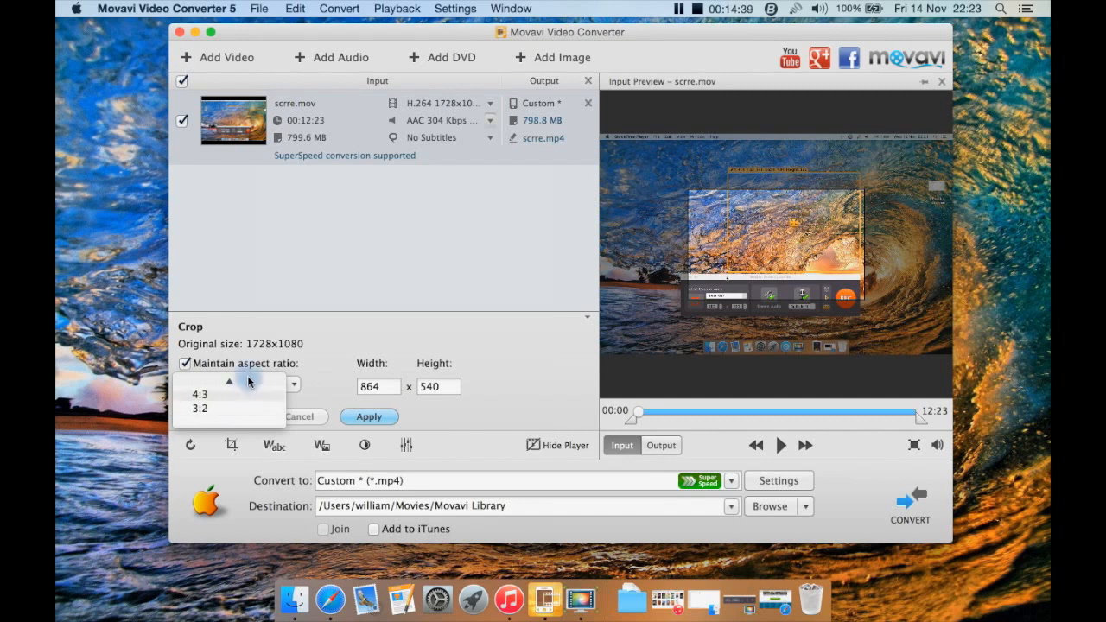
left_click(256, 383)
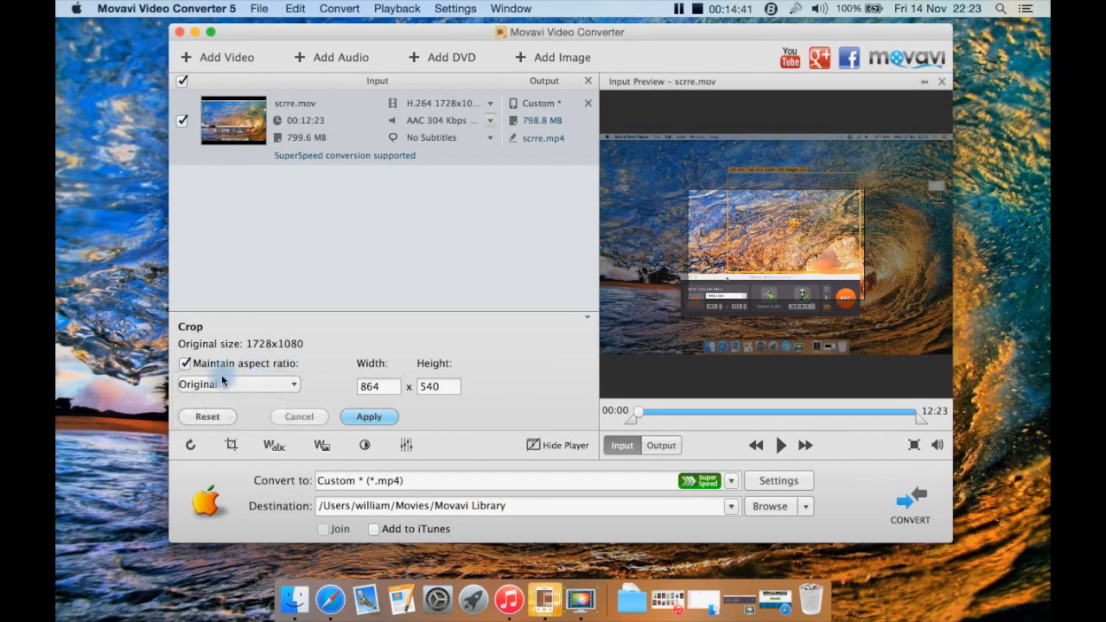
left_click(194, 361)
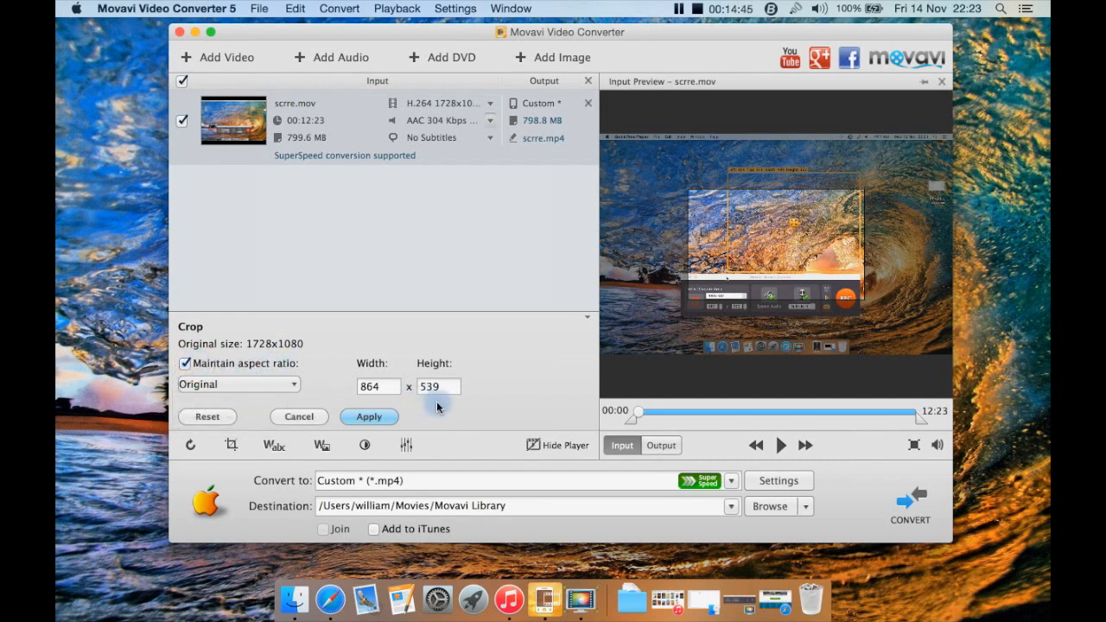
left_click(232, 417)
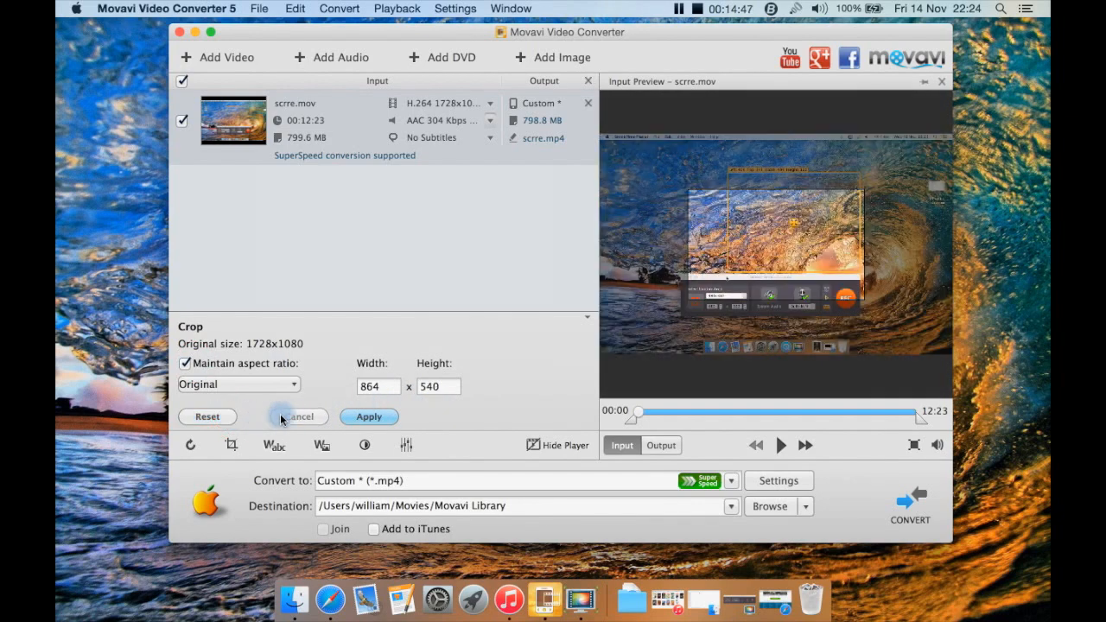
left_click(293, 421)
left_click(369, 417)
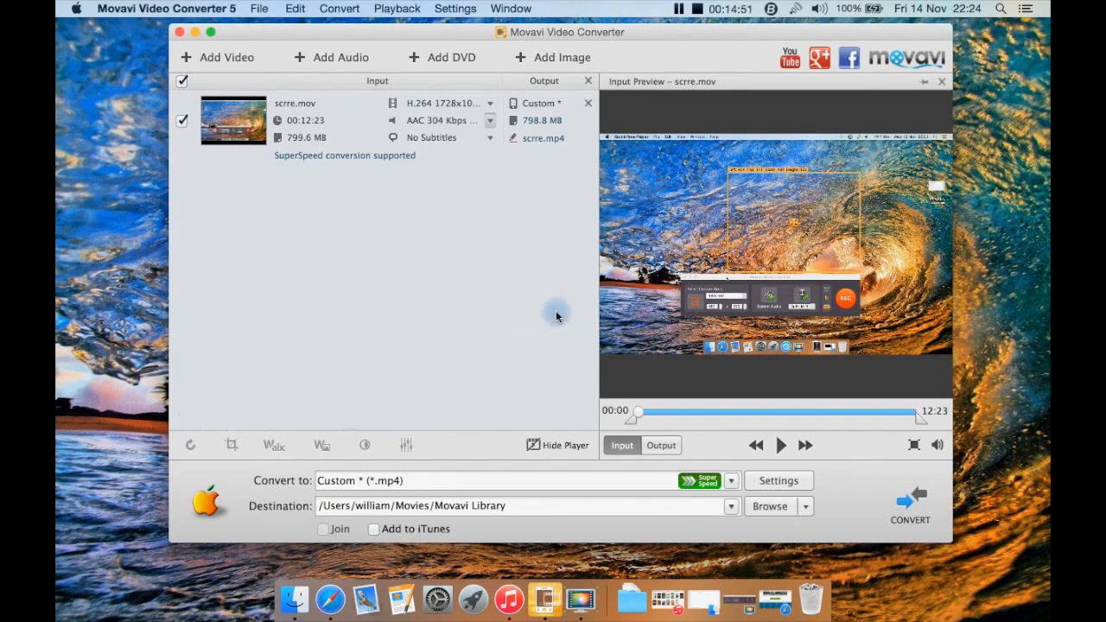
Add a text watermark with a person's first name to scrre.mov at 0% transparency.
left_click(432, 147)
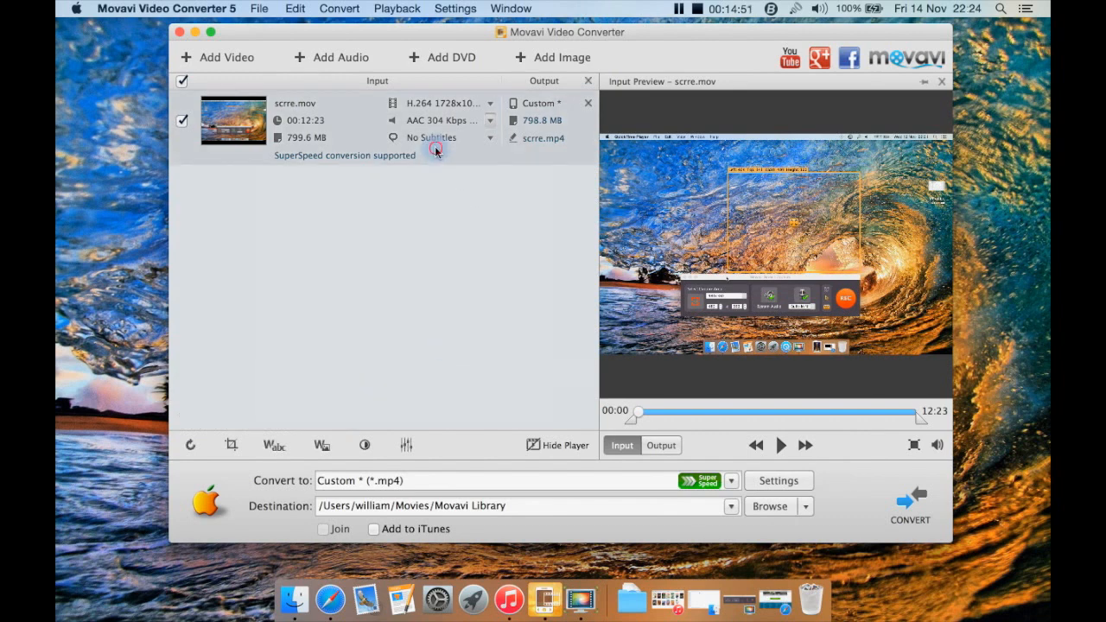
left_click(270, 446)
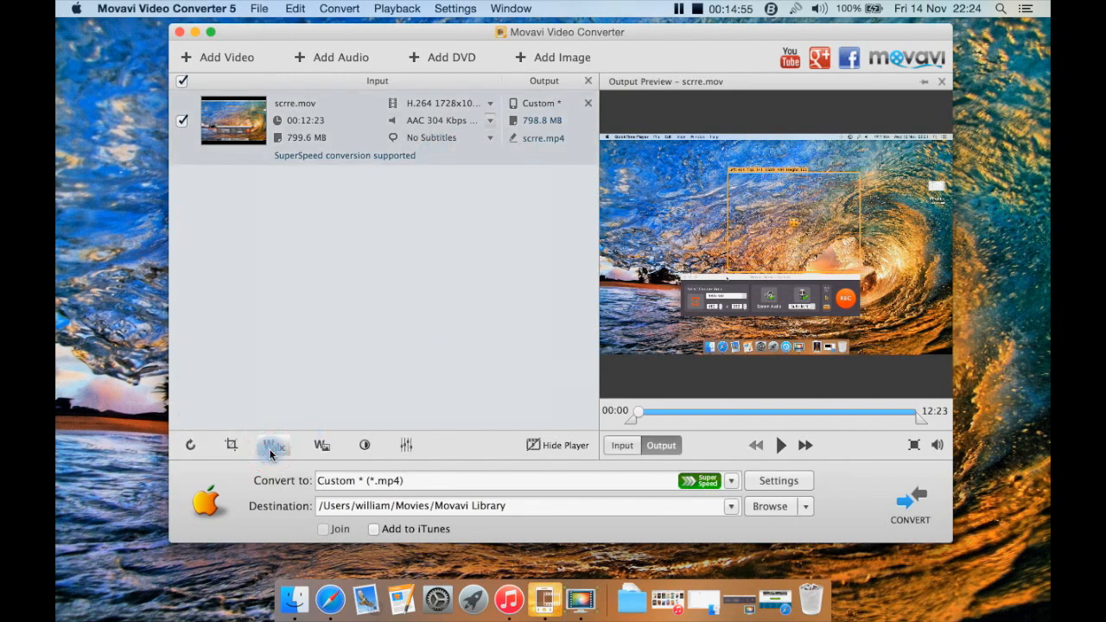
left_click(236, 366)
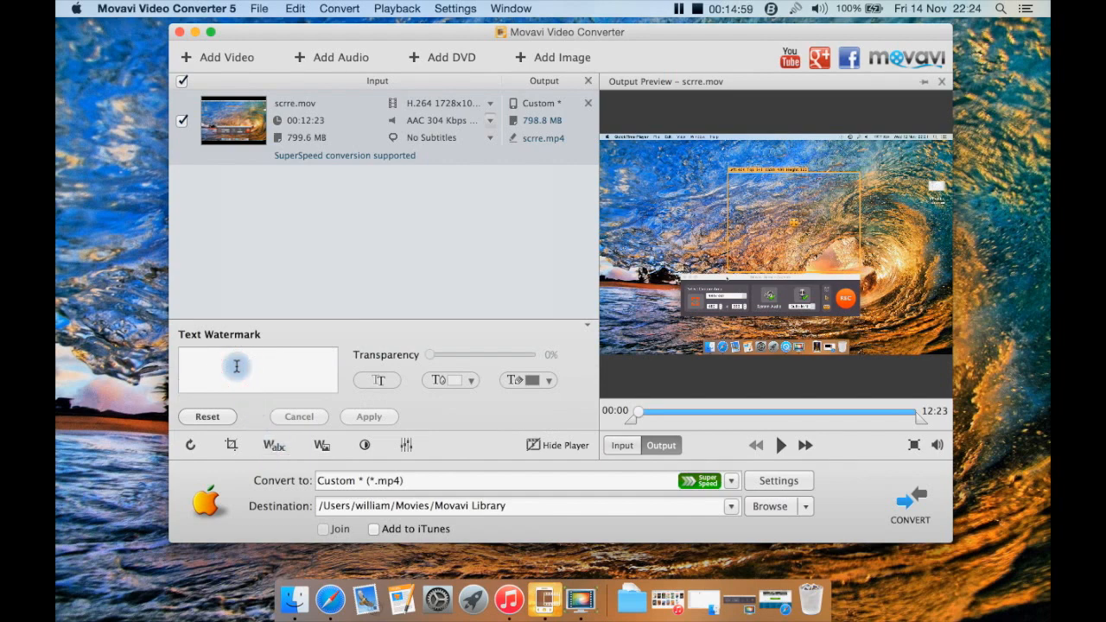
type("Will")
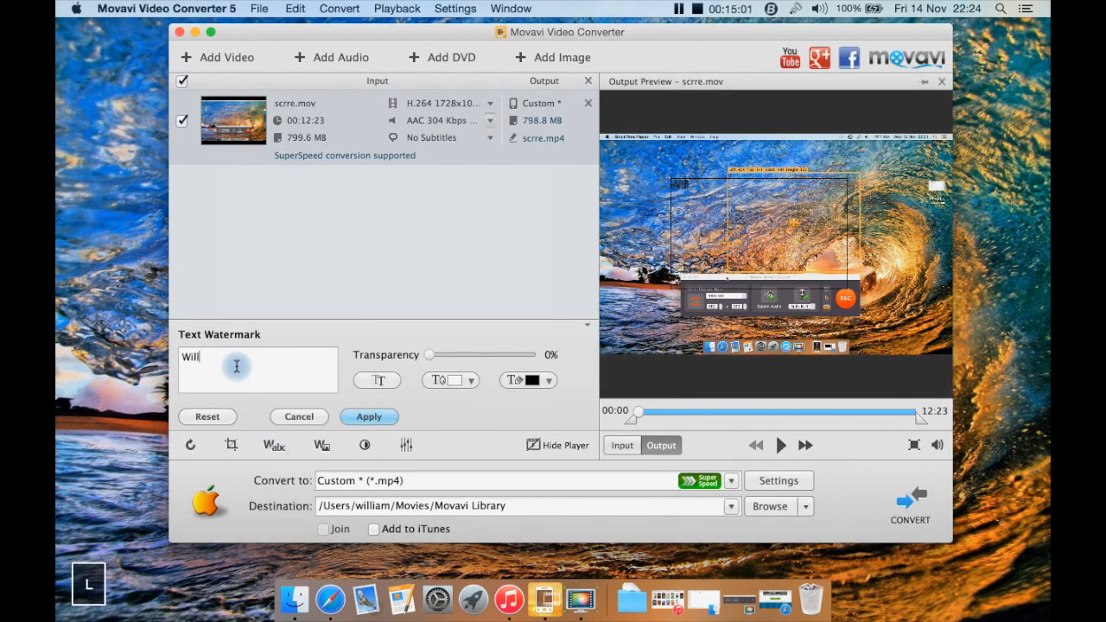
type("iam")
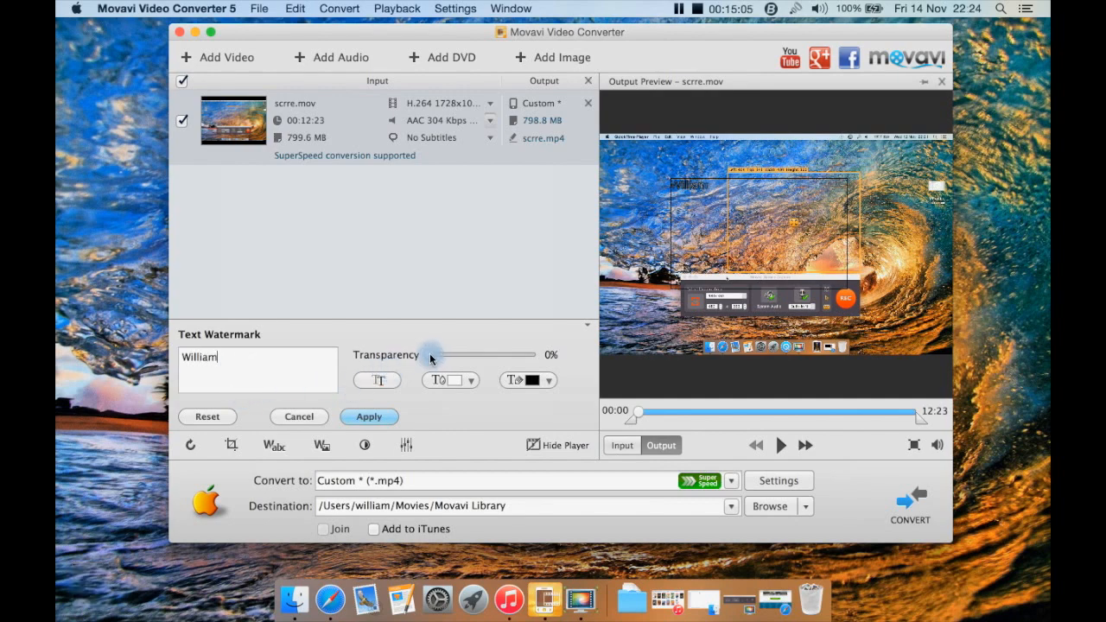
mouse_move(430, 356)
left_mouse_down()
mouse_move(574, 356)
mouse_move(419, 362)
left_mouse_up()
Set the text watermark's font to Chalkboard, Bold, size 24.
left_click(389, 380)
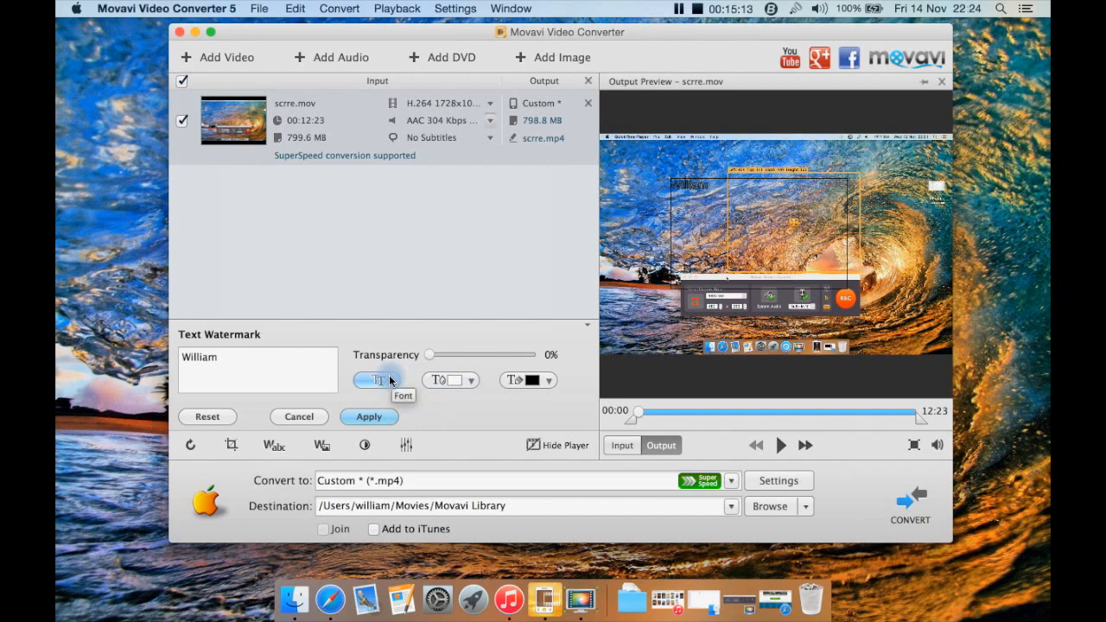
left_click(389, 380)
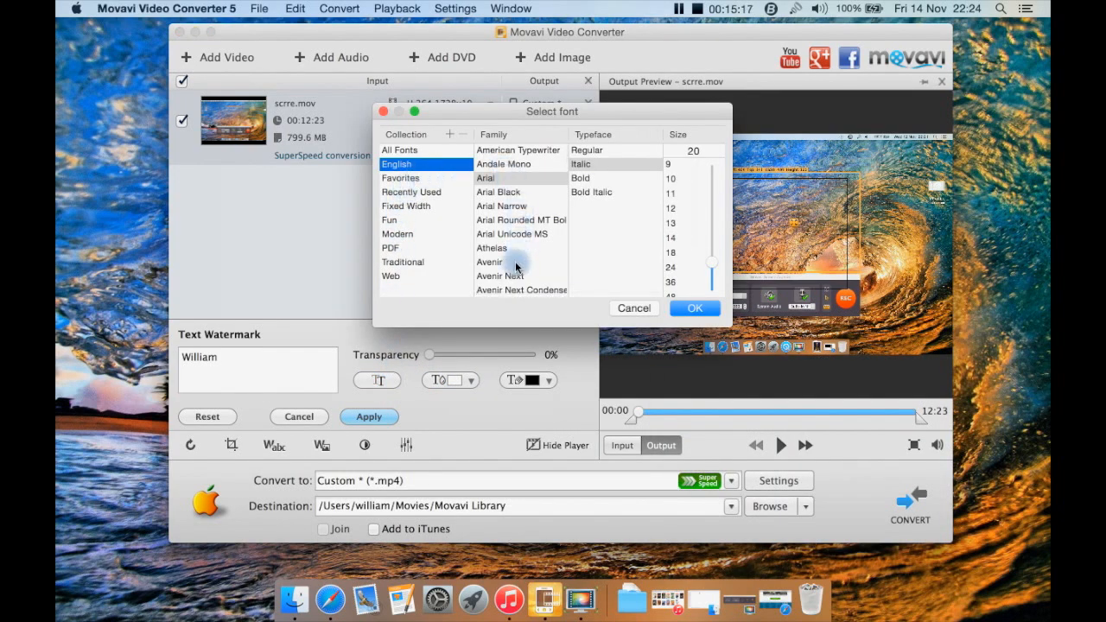
scroll(515, 261, "down", 5)
scroll(515, 260, "down", 3)
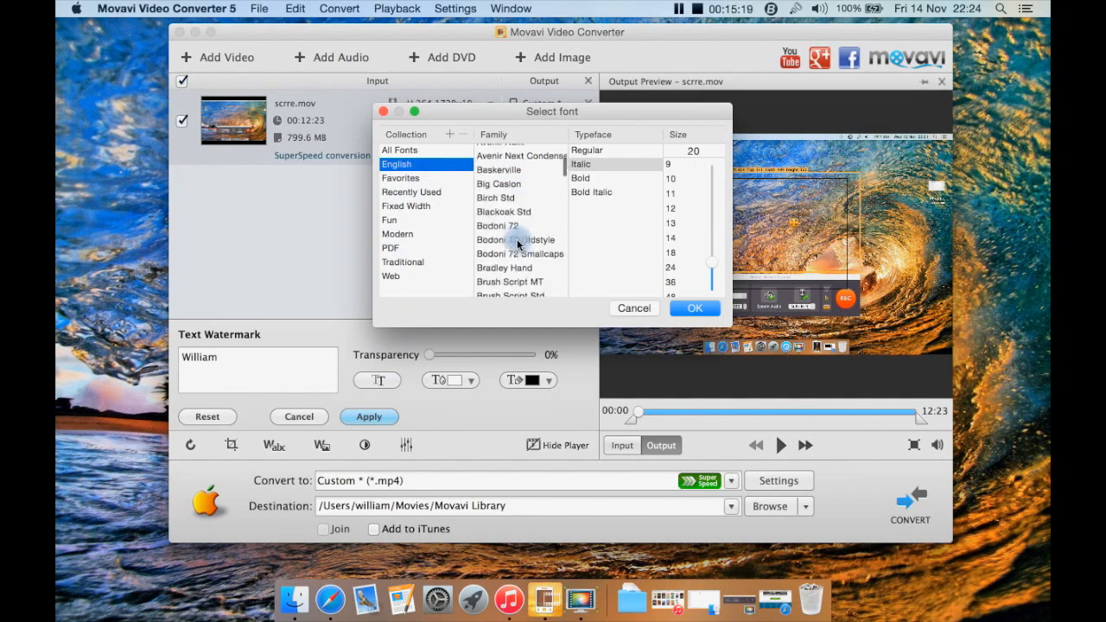
left_click(517, 245)
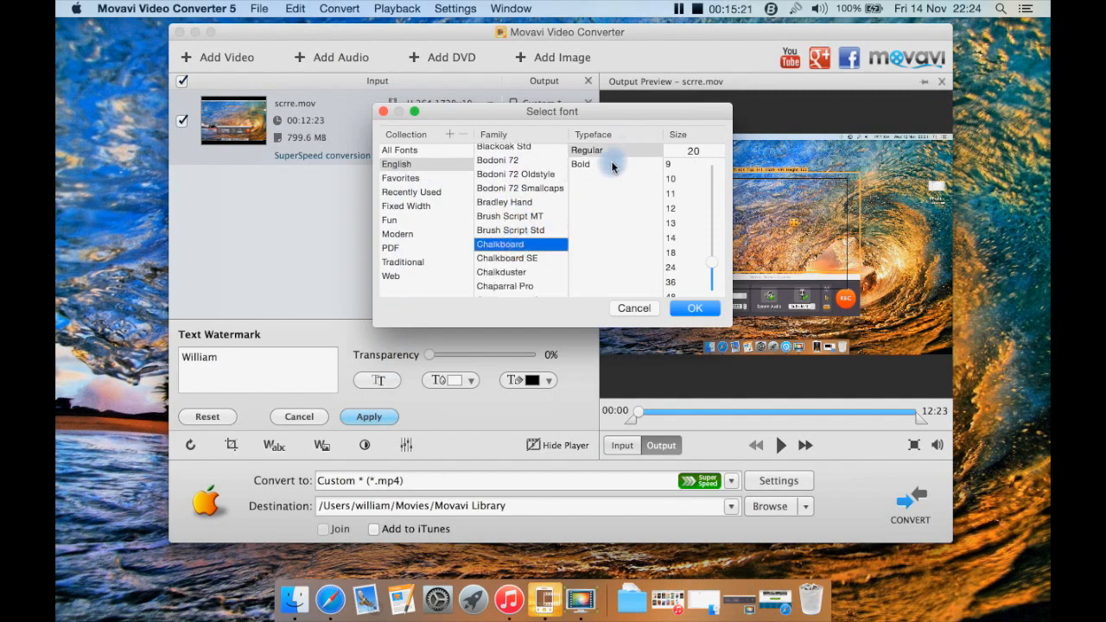
left_click(613, 164)
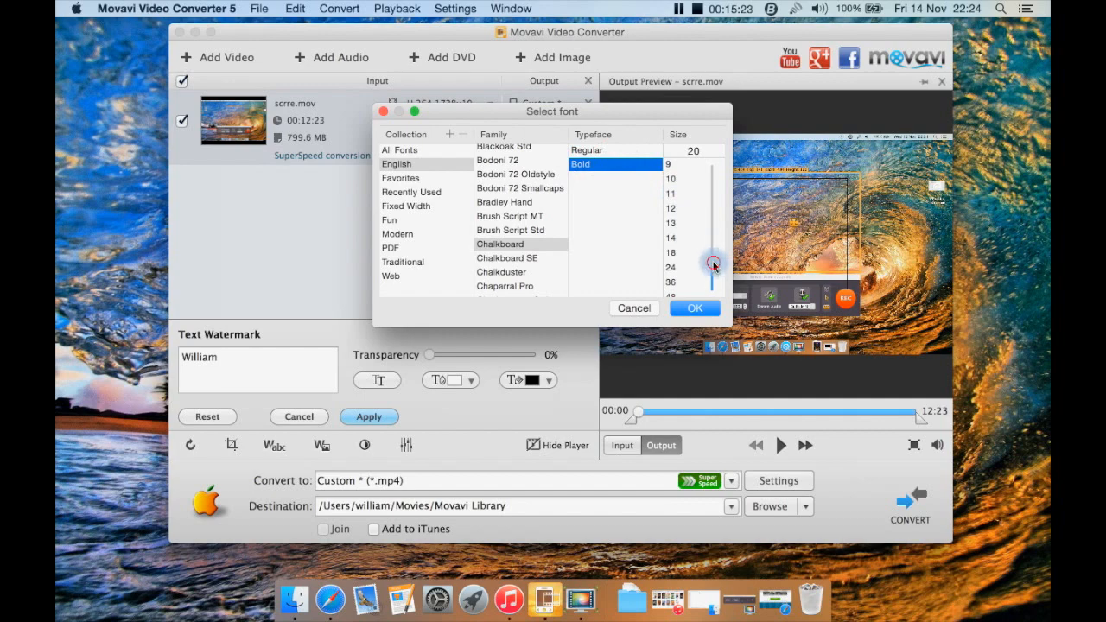
left_click_drag(711, 262, 710, 284)
left_click(678, 268)
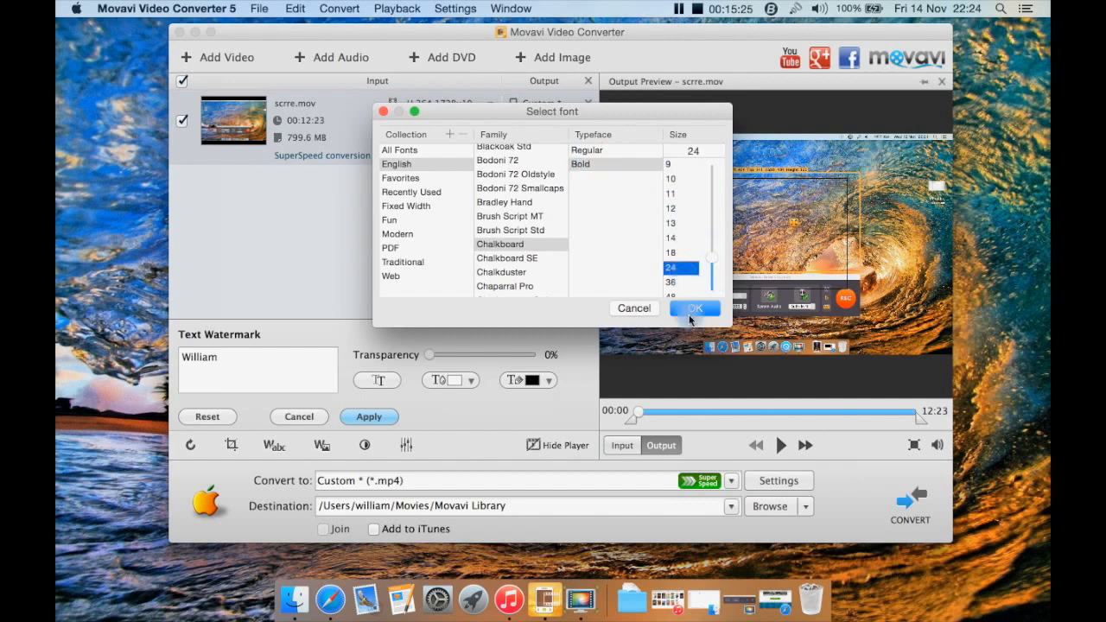
left_click(691, 308)
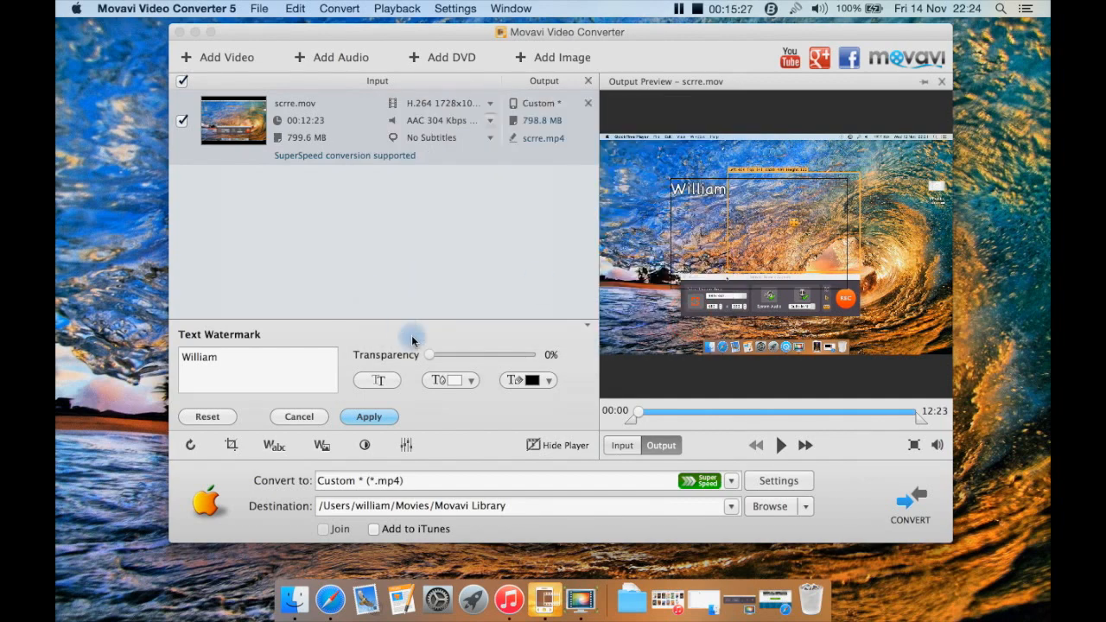
Move the watermark to the video's upper-left area and give its text an olive fill and a red outline.
left_click_drag(686, 196, 610, 177)
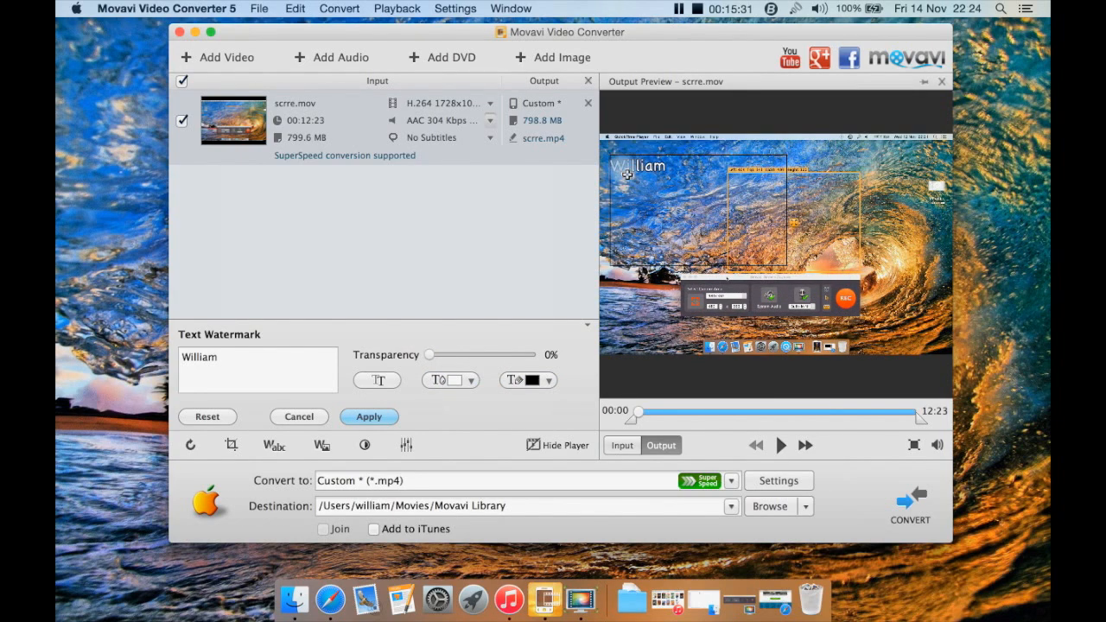
left_click(474, 380)
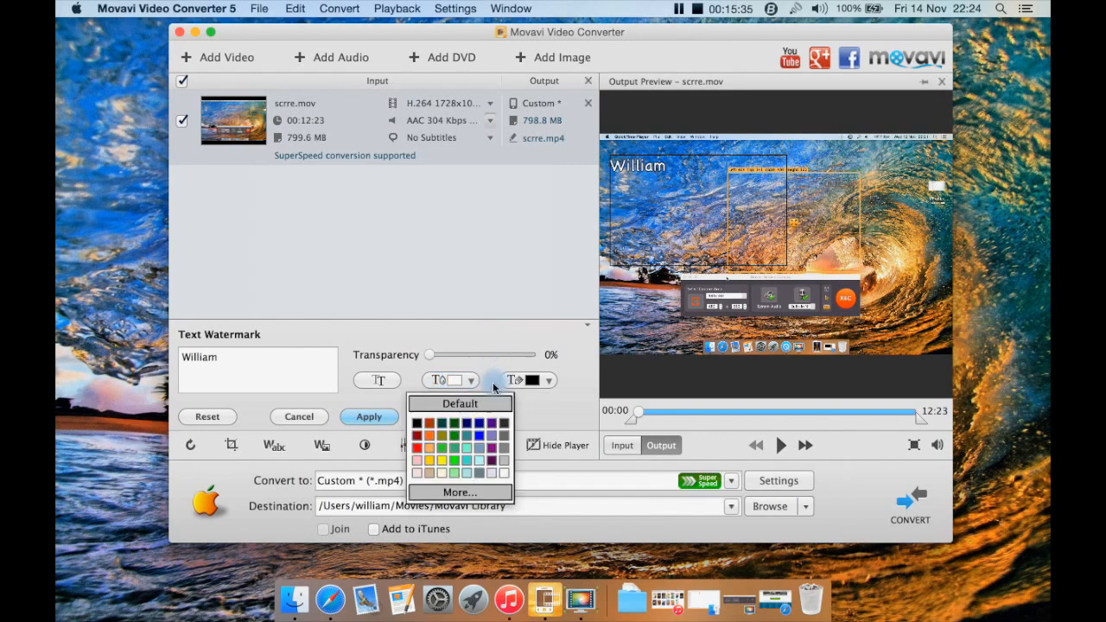
left_click(443, 438)
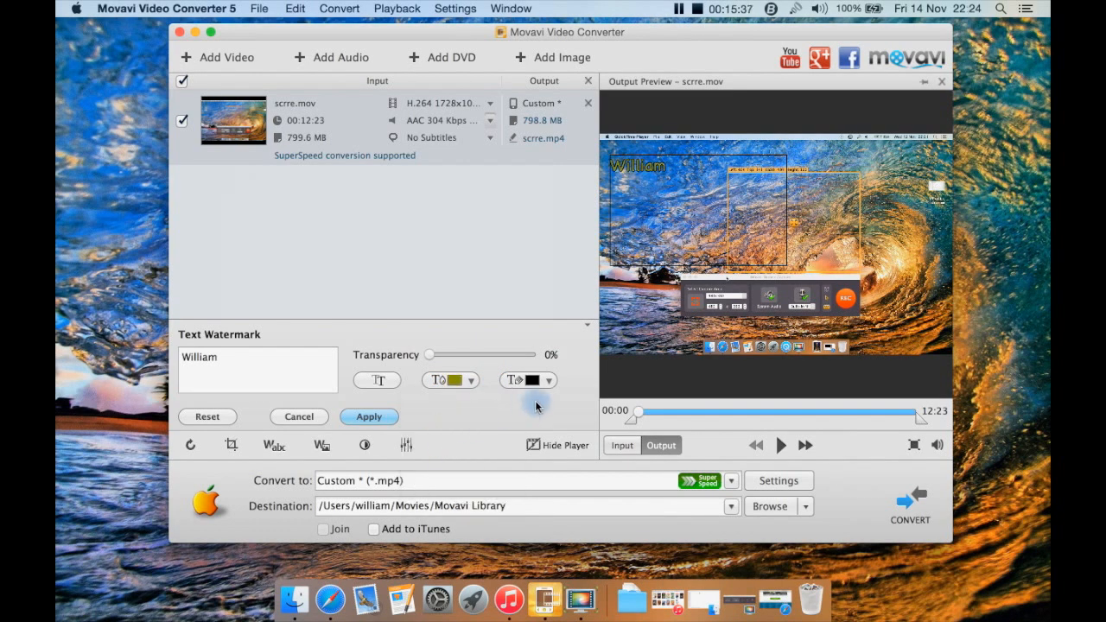
left_click(544, 384)
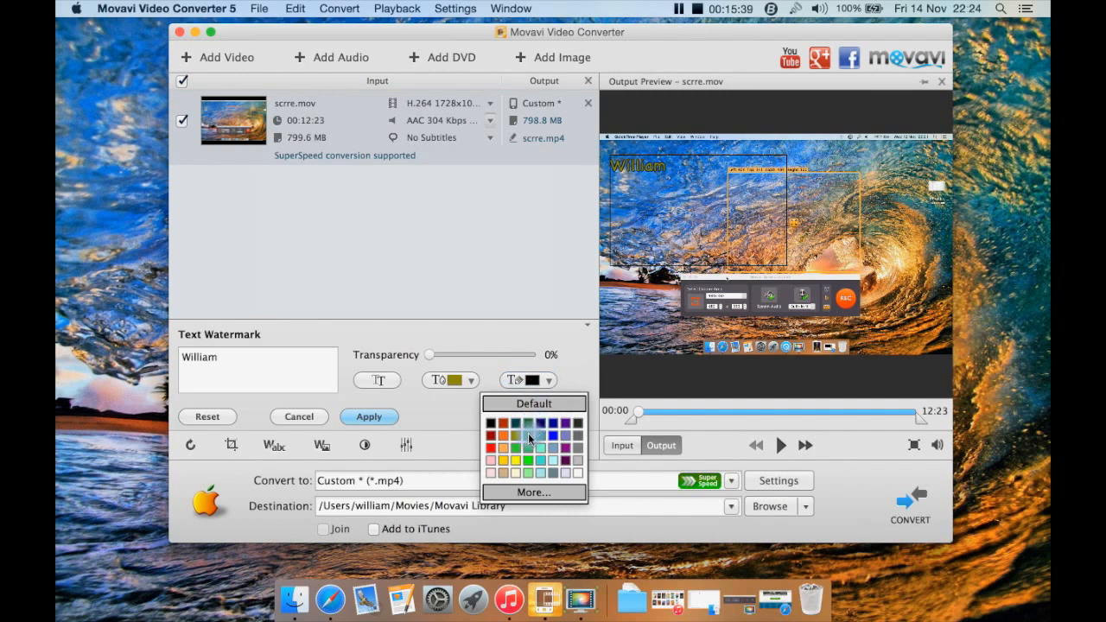
left_click(528, 433)
left_click(527, 381)
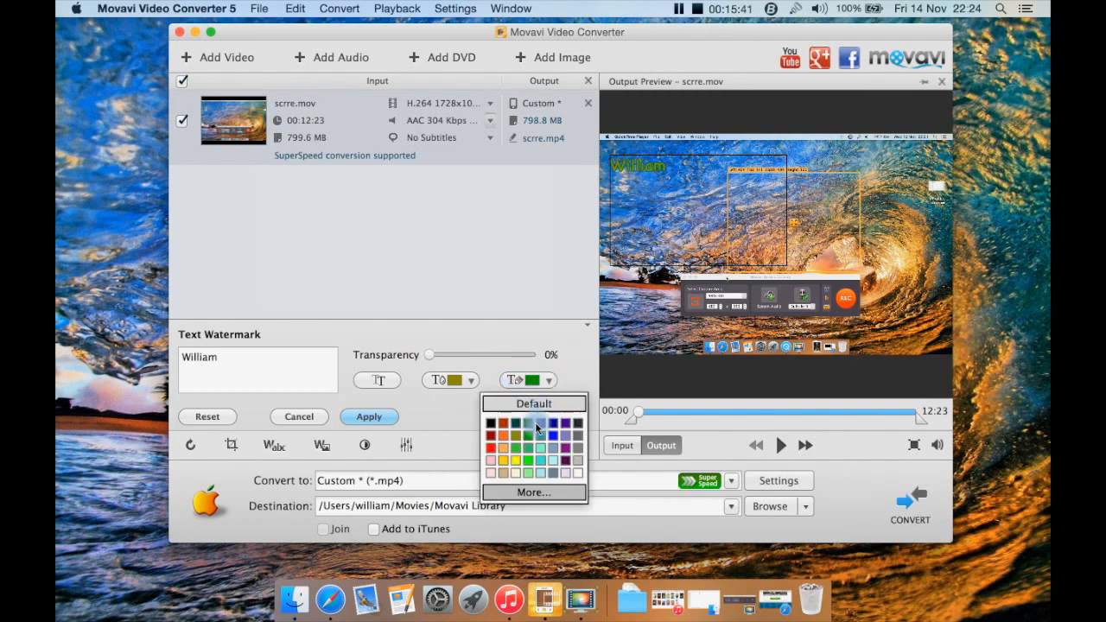
left_click(492, 446)
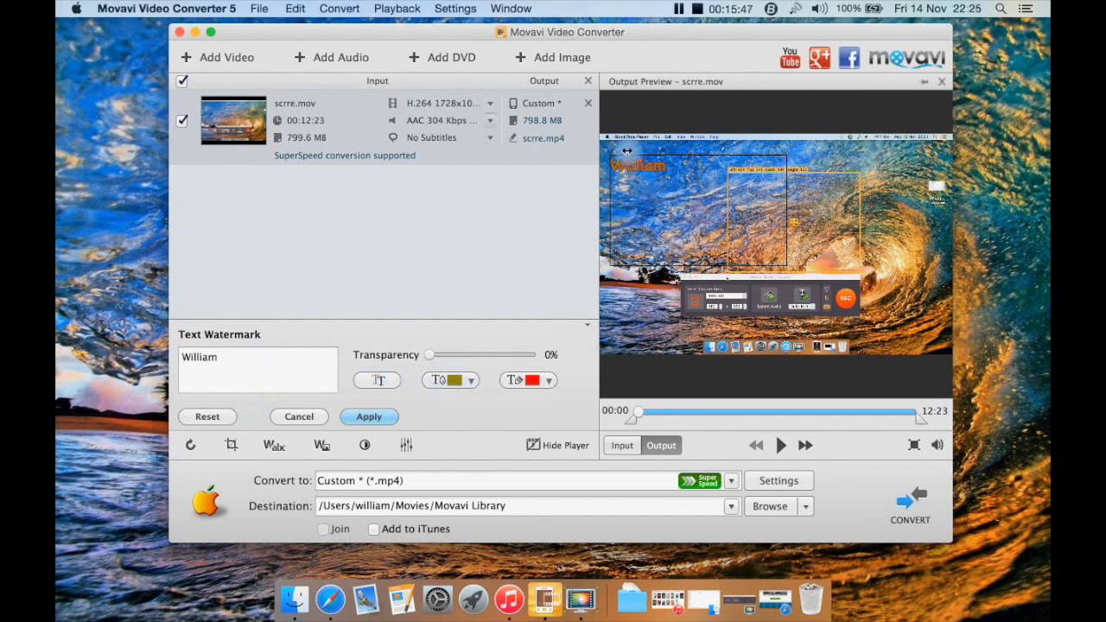
Apply the watermark repositioned to Left 3%, Top 8%, and reset the text watermark on scrre.mov.
mouse_move(642, 169)
left_mouse_down()
mouse_move(646, 178)
mouse_move(640, 163)
left_mouse_up()
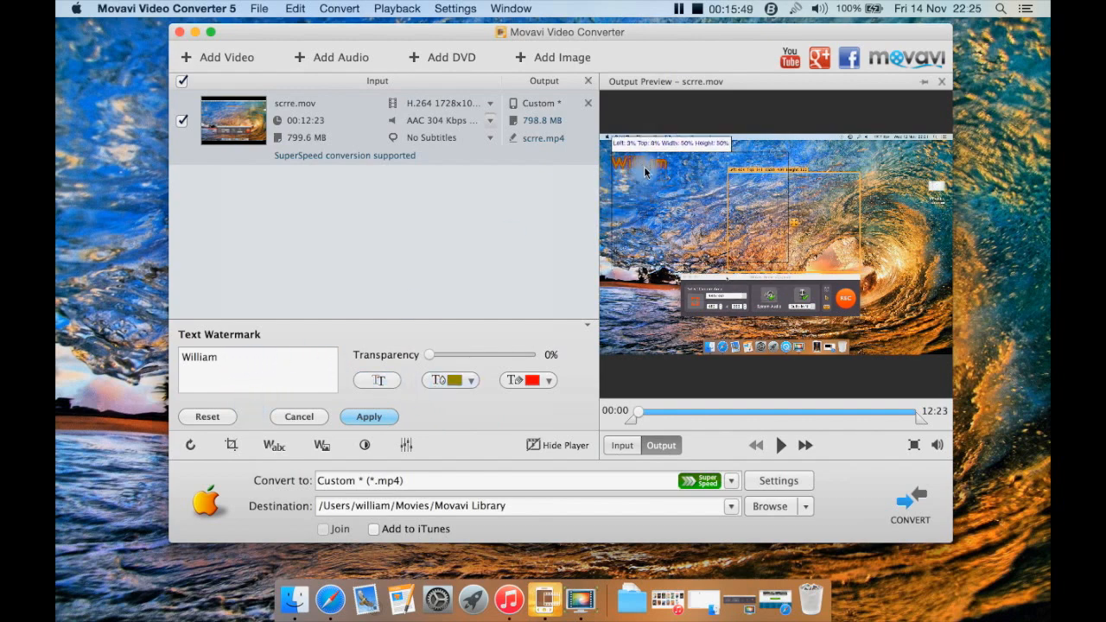
left_click(371, 418)
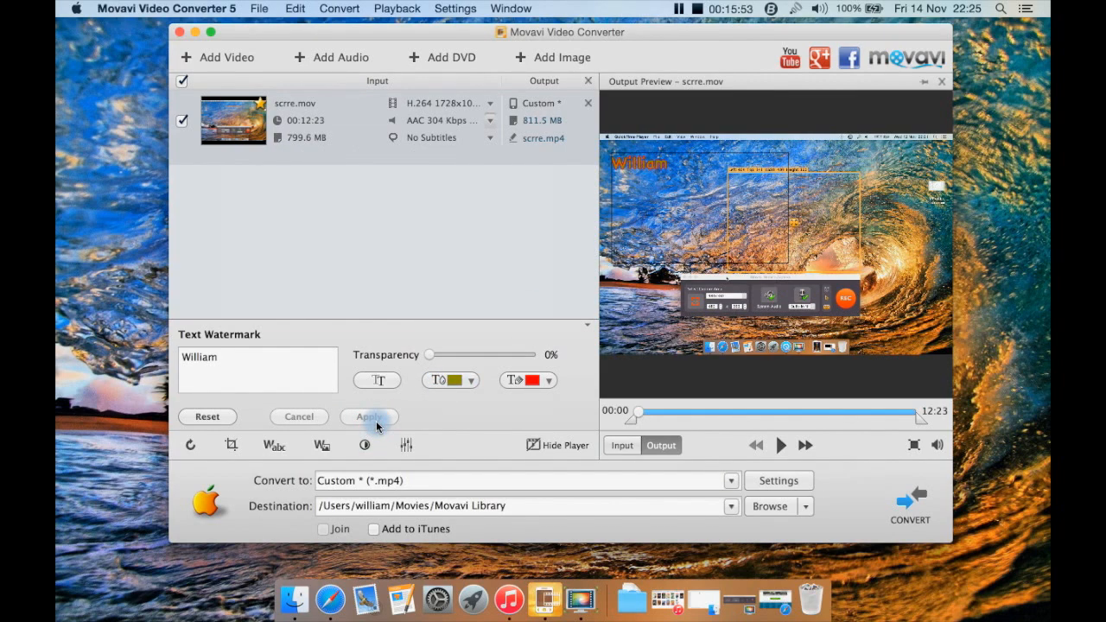
left_click(218, 418)
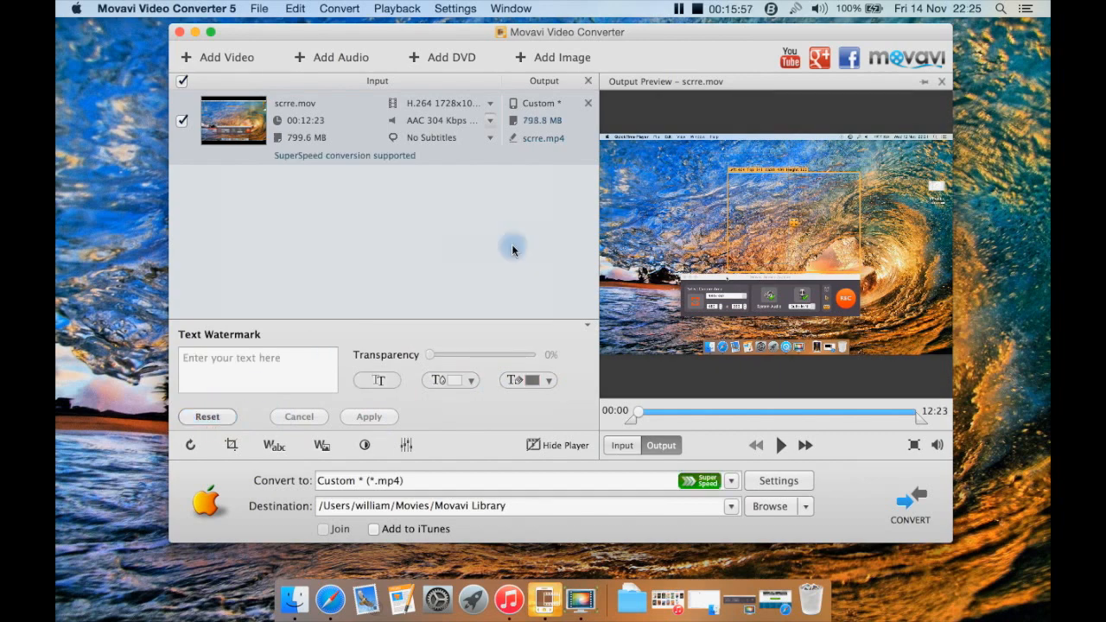
View the Image Watermark and Video Adjustments tools and compare the input and output previews of scrre.mov.
left_click(317, 449)
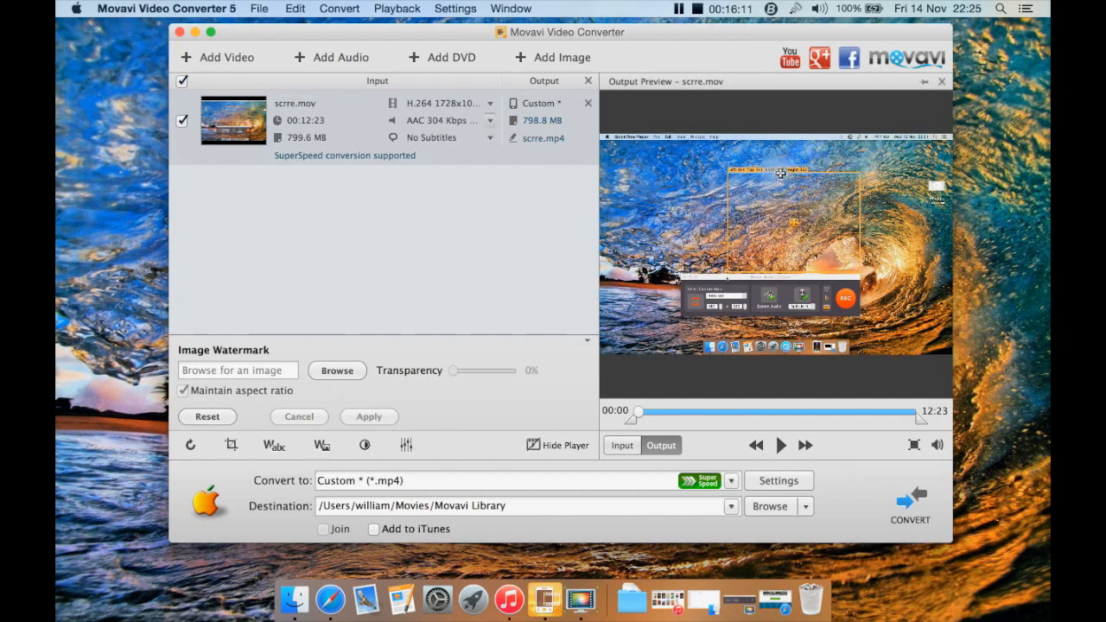
left_click(364, 445)
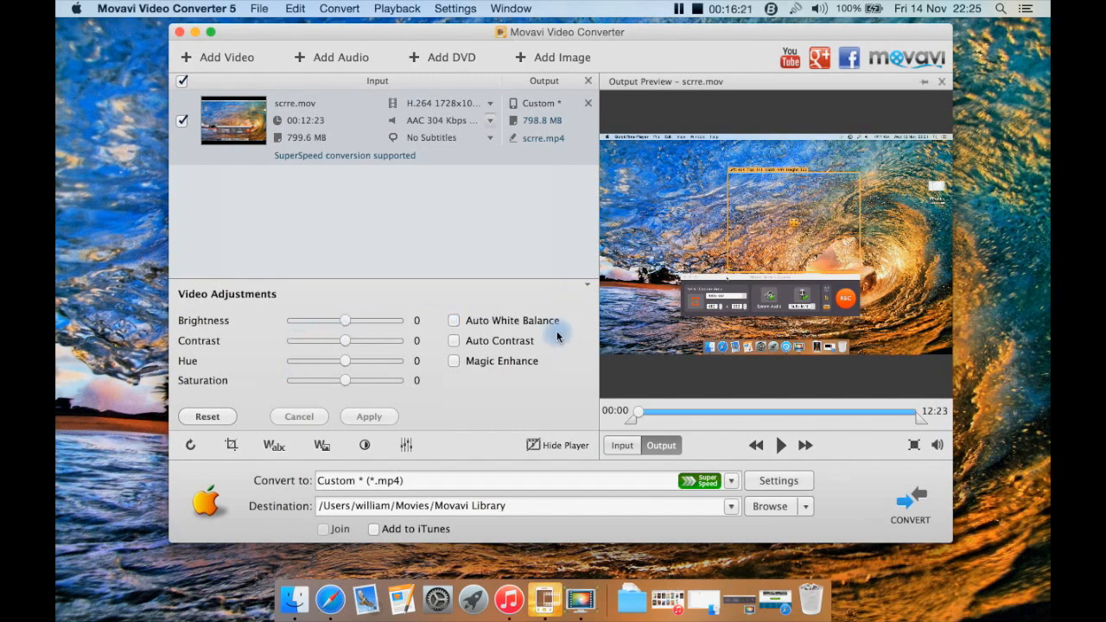
left_click(621, 446)
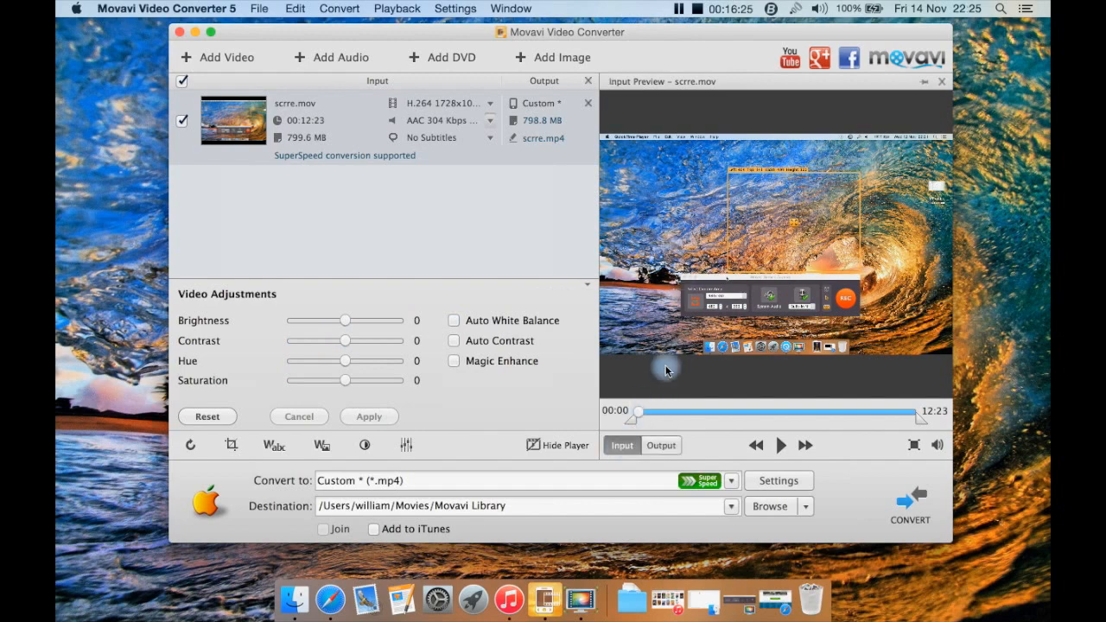
left_click(664, 444)
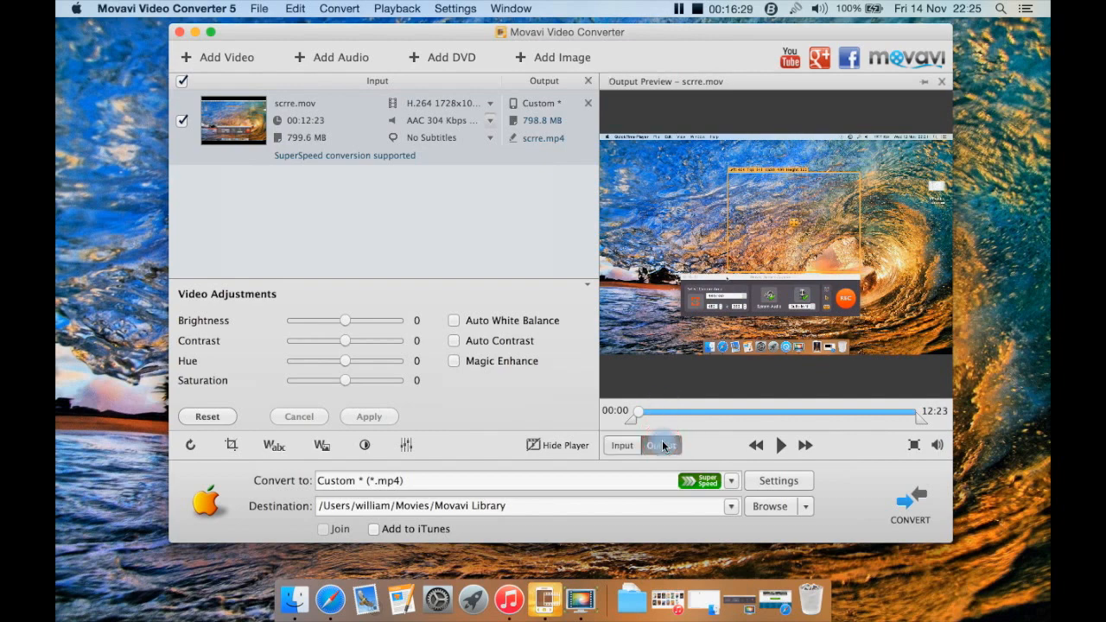
Enable Auto White Balance, Auto Contrast and Magic Enhance for scrre.mov and apply the adjustments.
left_click(454, 322)
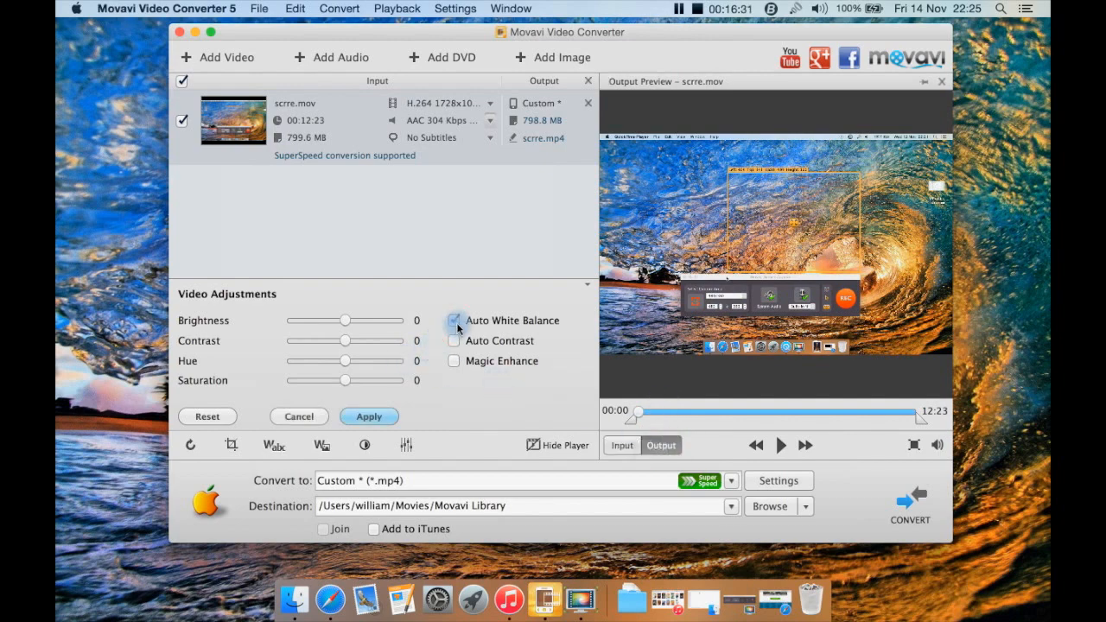
left_click(455, 342)
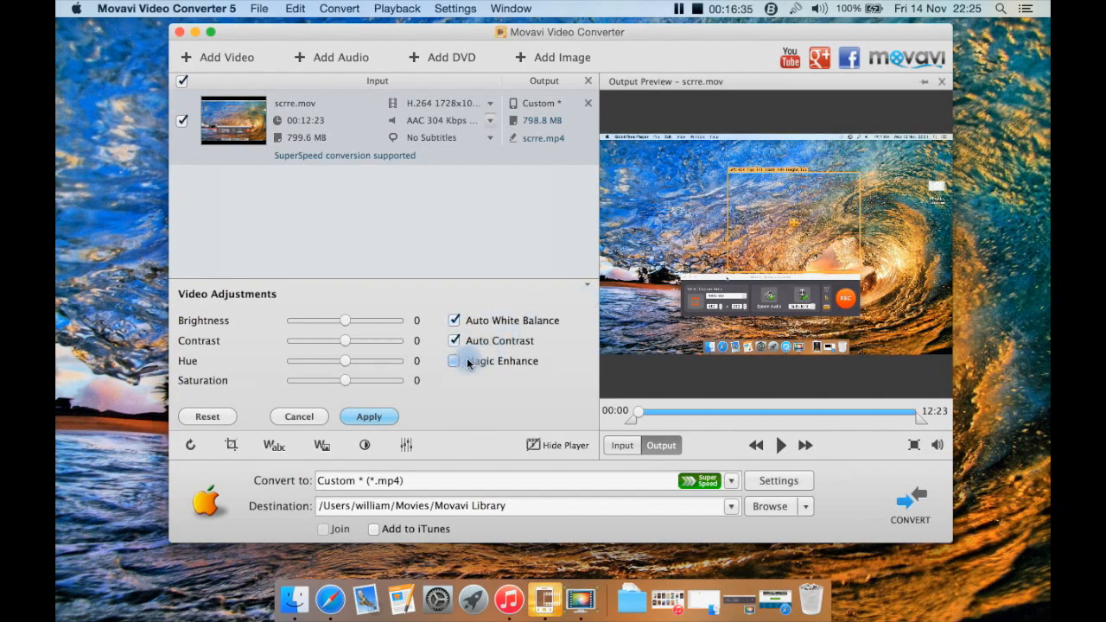
left_click(464, 366)
left_click(527, 420)
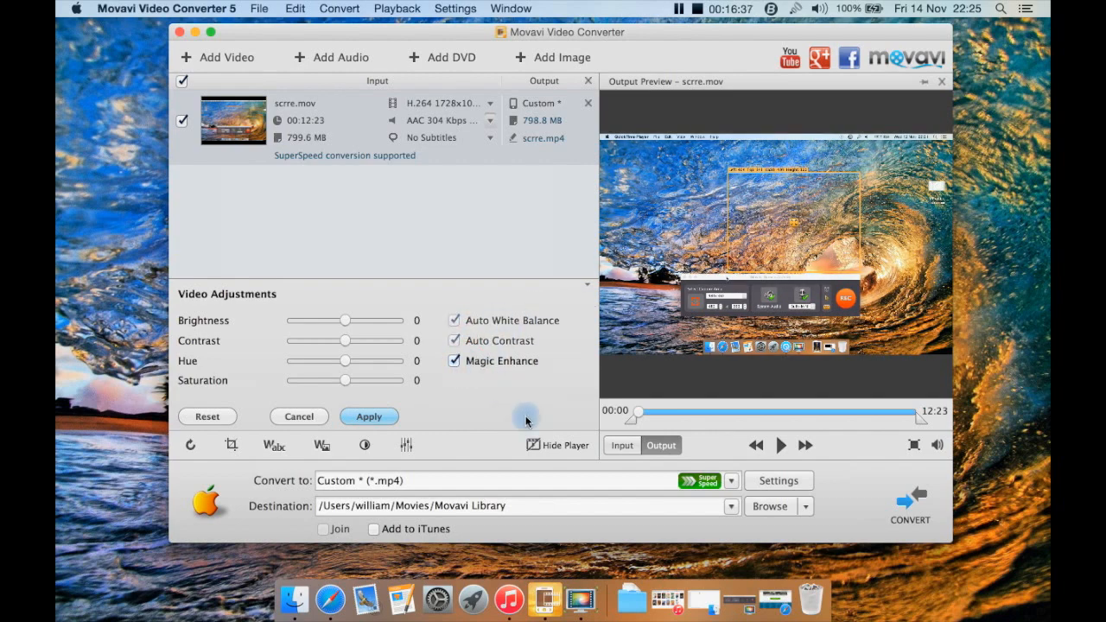
left_click(393, 418)
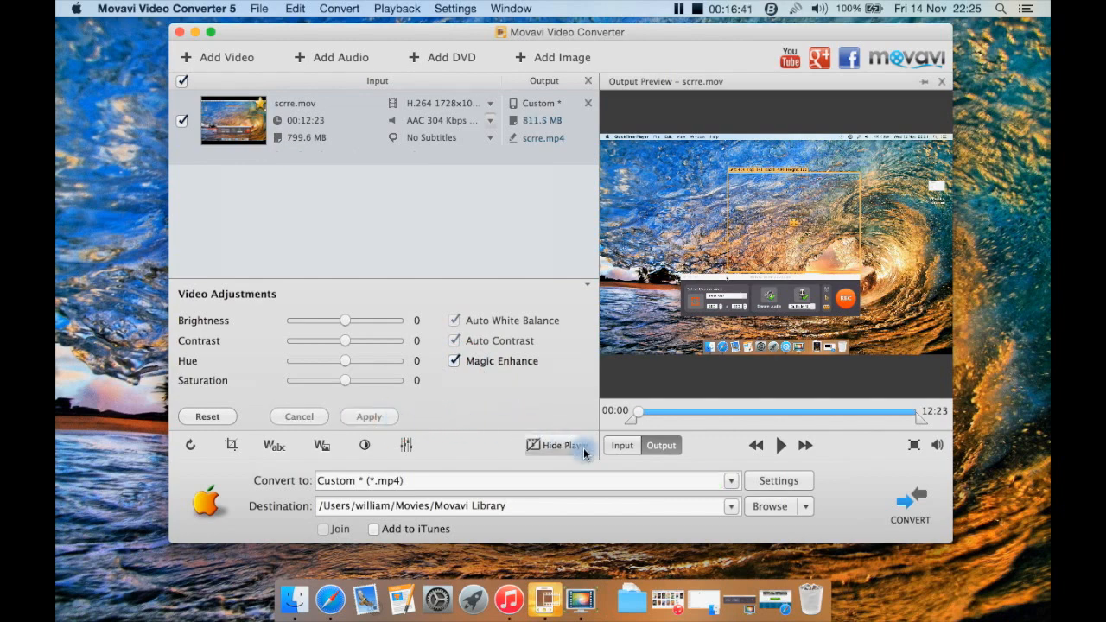
Switch repeatedly between the input and output previews to examine the effect of the automatic adjustments on the picture.
left_click(618, 447)
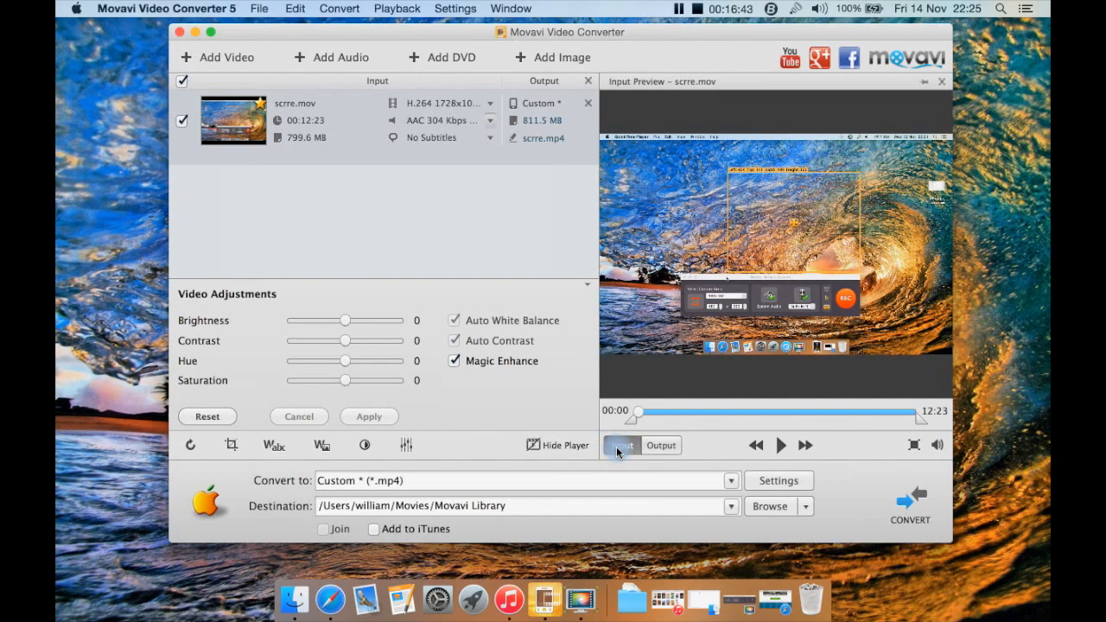
left_click(641, 446)
left_click(622, 445)
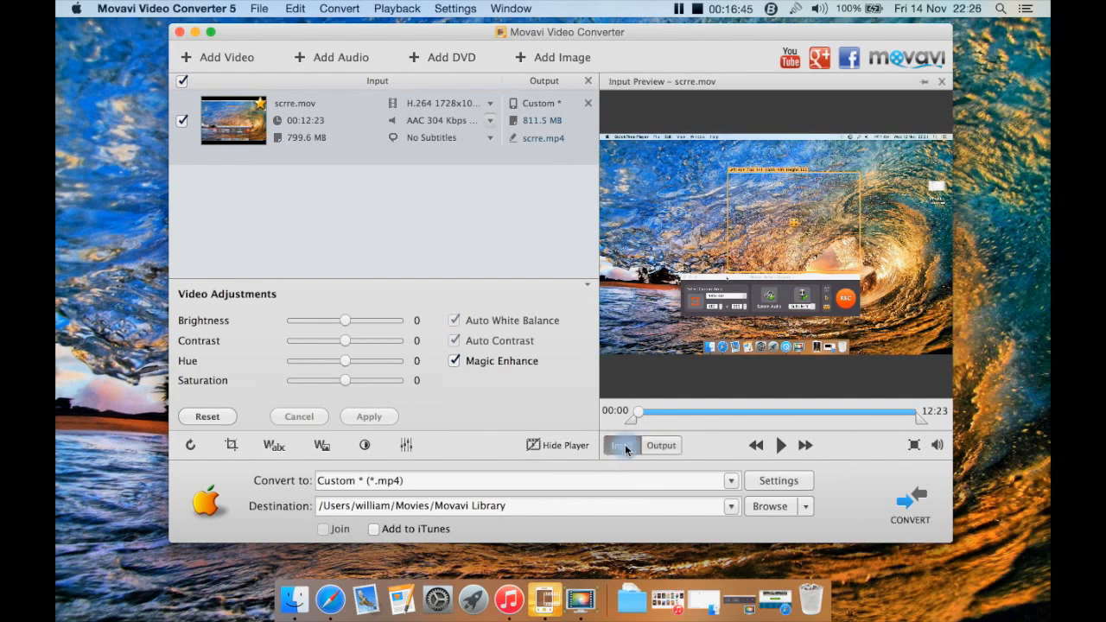
left_click(661, 446)
left_click(625, 443)
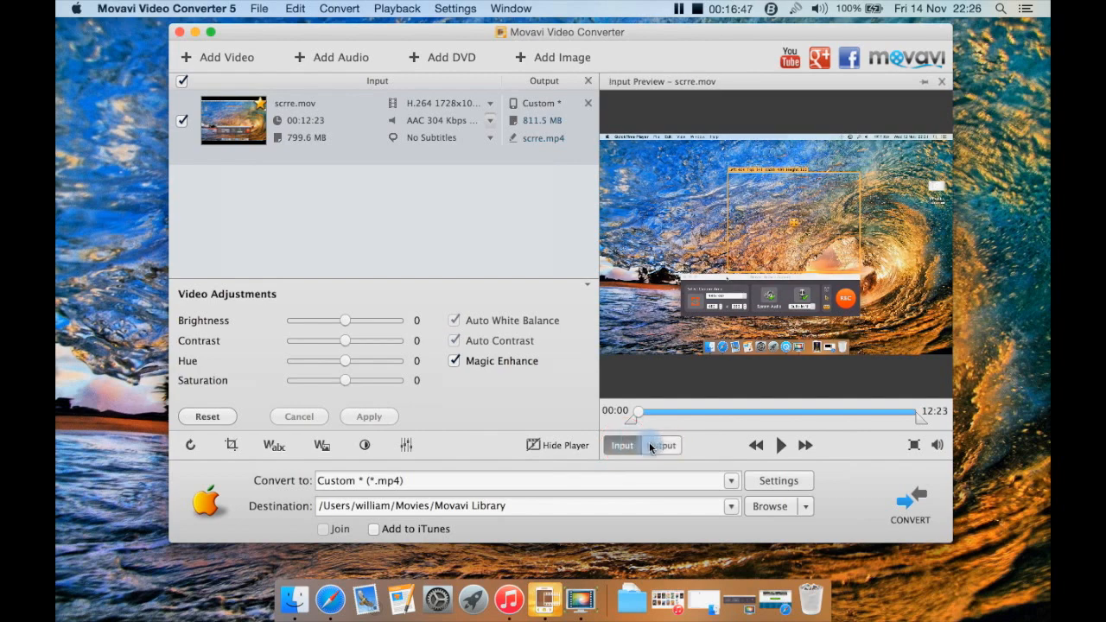
left_click(651, 445)
left_click(614, 447)
left_click(655, 448)
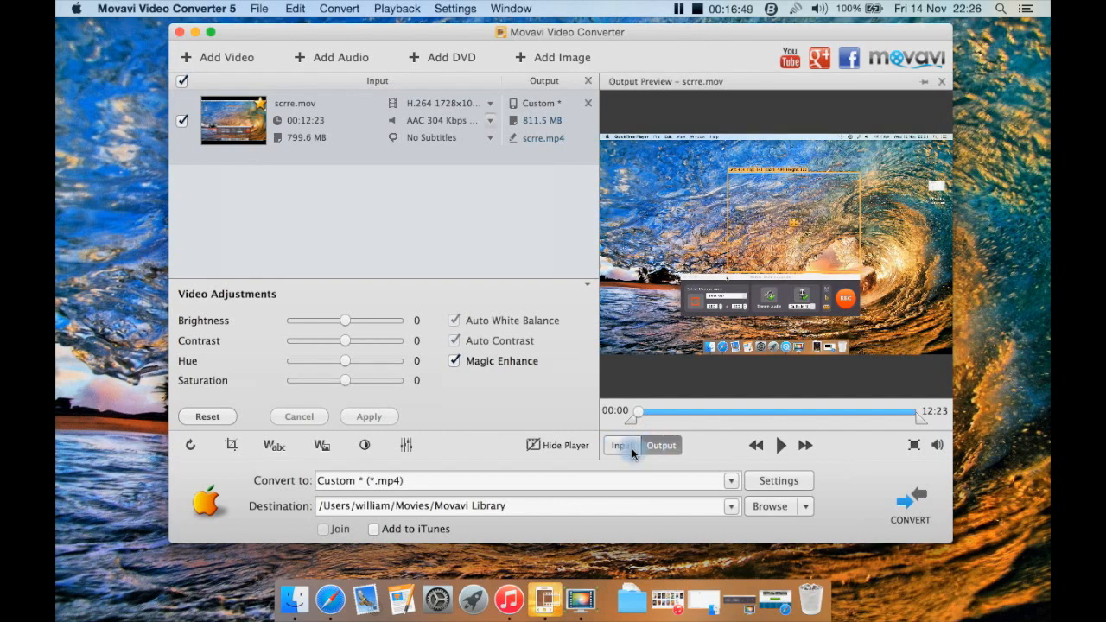
left_click(632, 450)
left_click(663, 451)
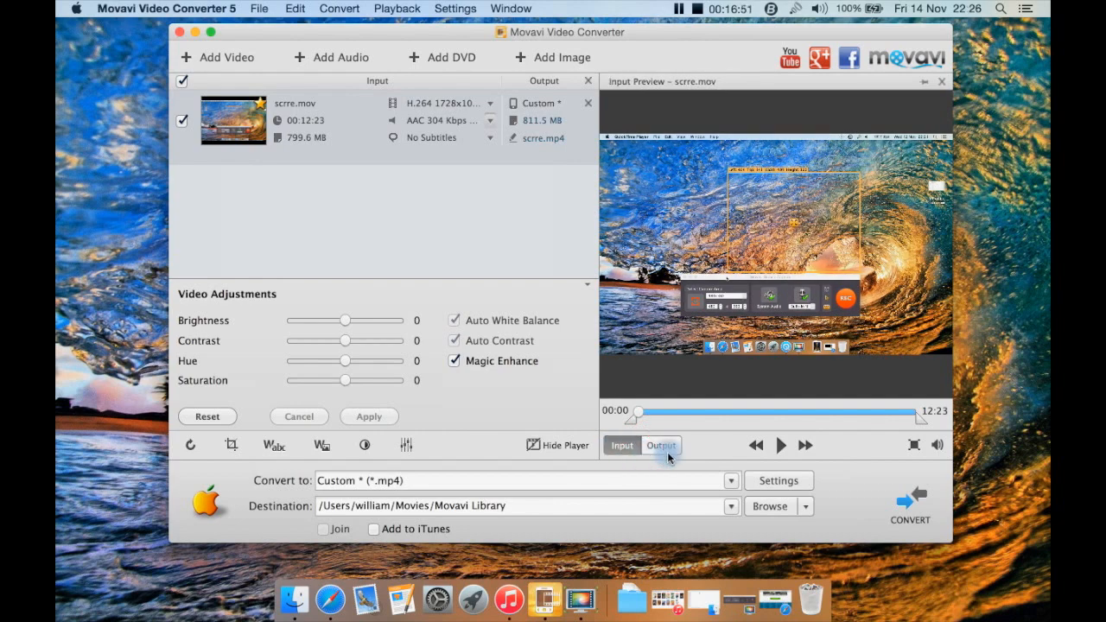
left_click(624, 450)
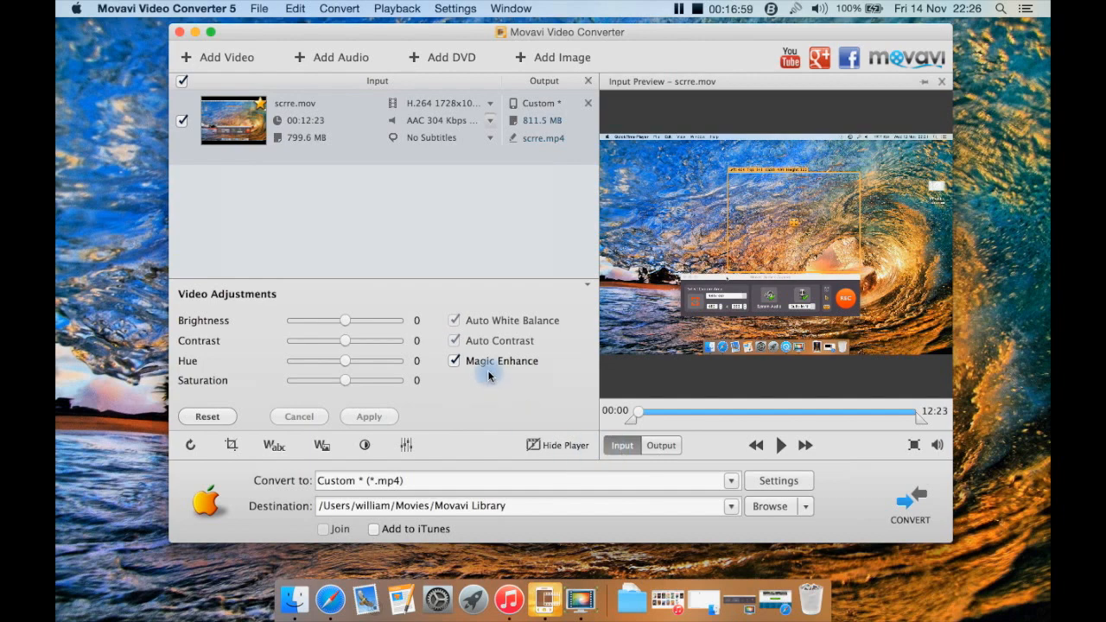
Disable Magic Enhance, try Auto White Balance with Auto Contrast, and reset the video adjustments.
left_click(455, 361)
left_click(455, 342)
left_click(455, 320)
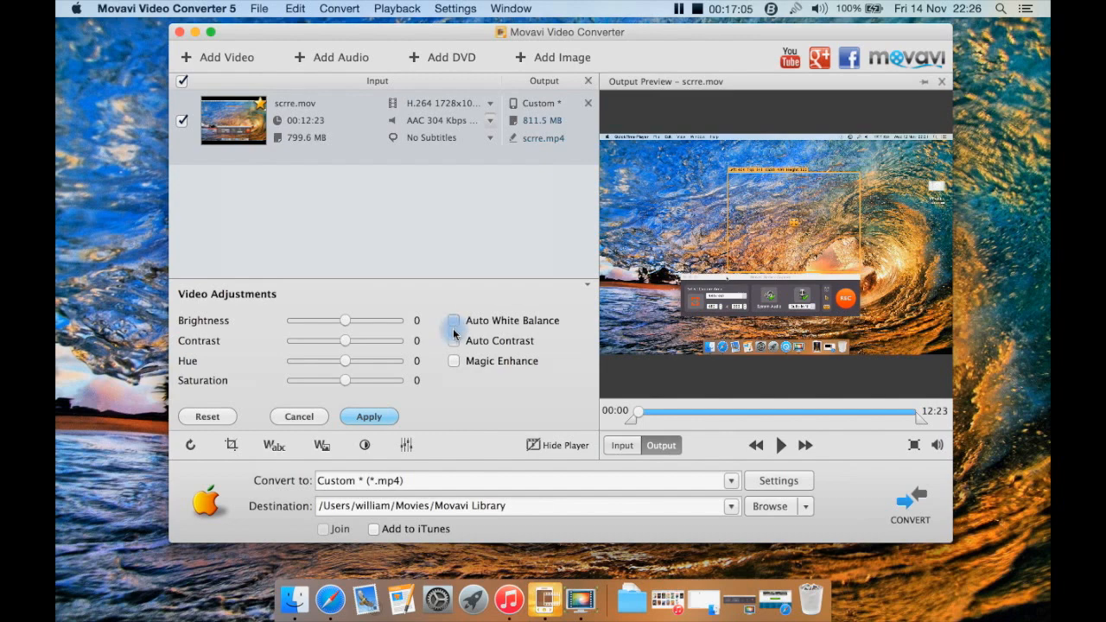
left_click(456, 320)
left_click(455, 340)
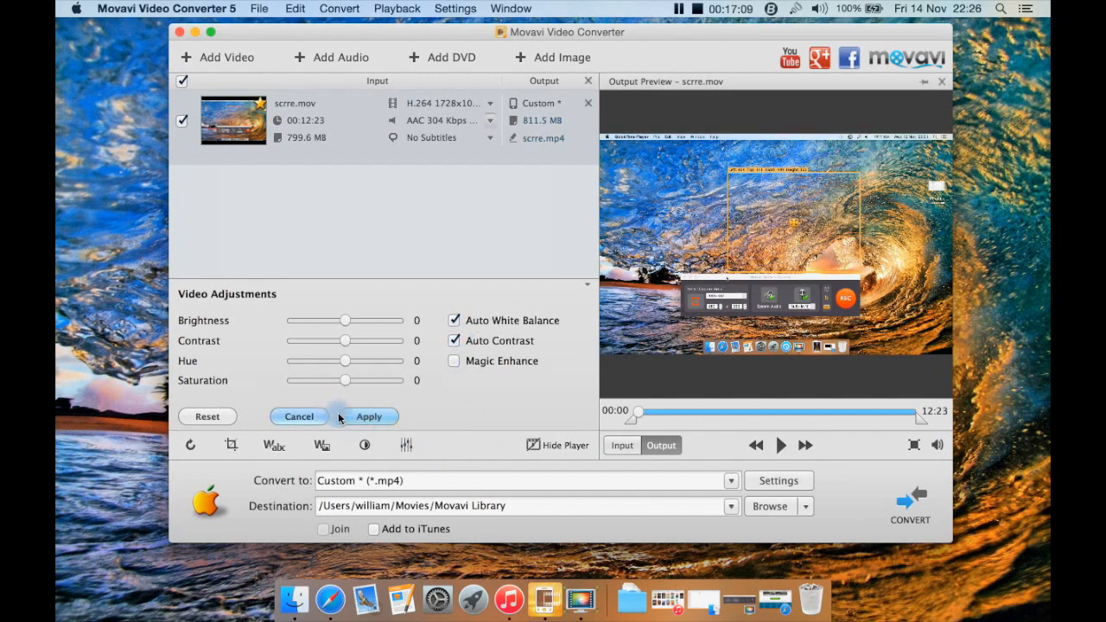
left_click(231, 416)
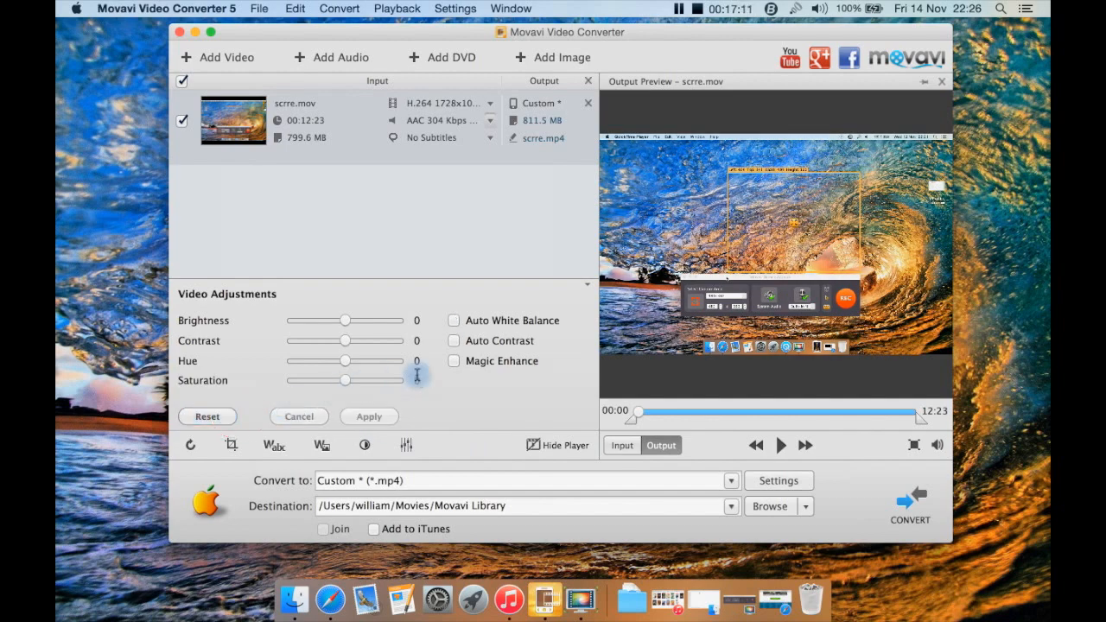
Try a 332% volume with Normalize volume in the audio adjustments of scrre.mov, and reset them.
left_click(405, 445)
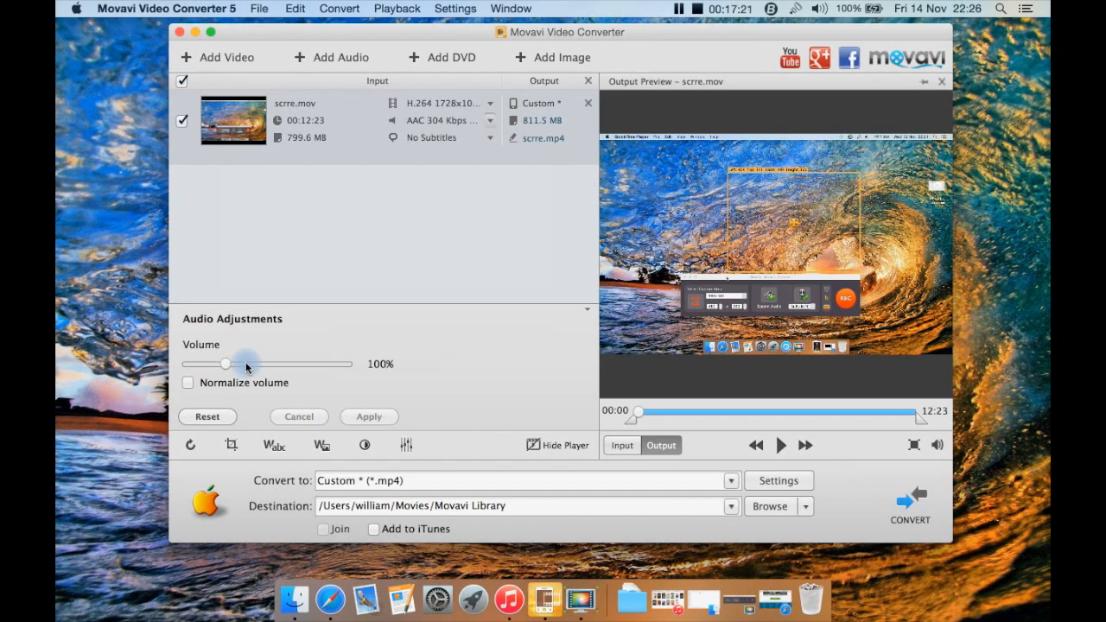
left_click_drag(229, 364, 322, 370)
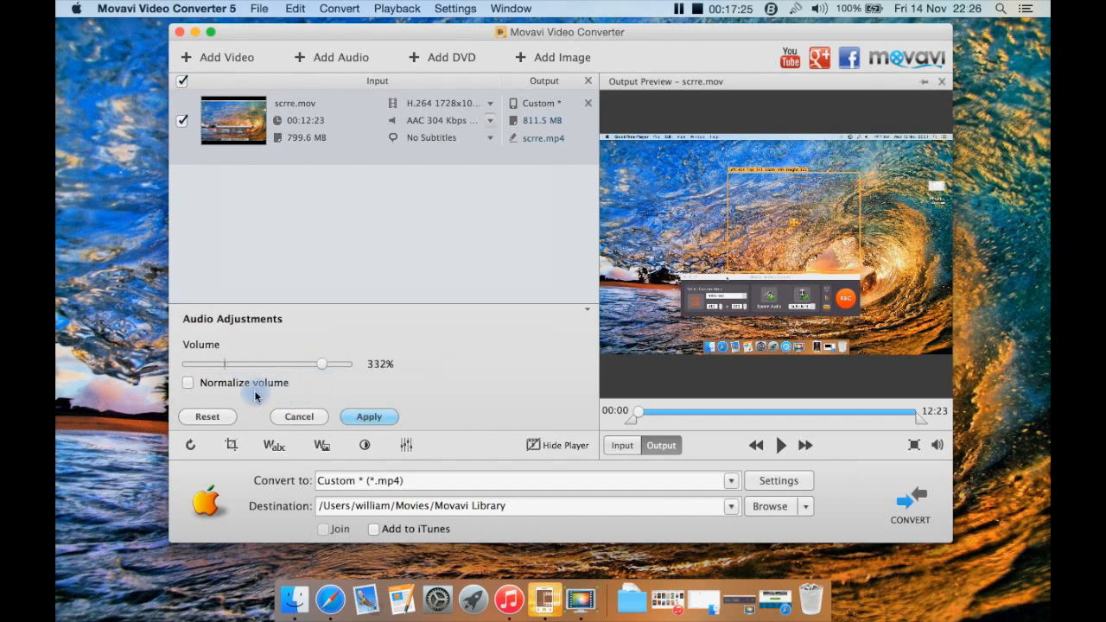
left_click(224, 387)
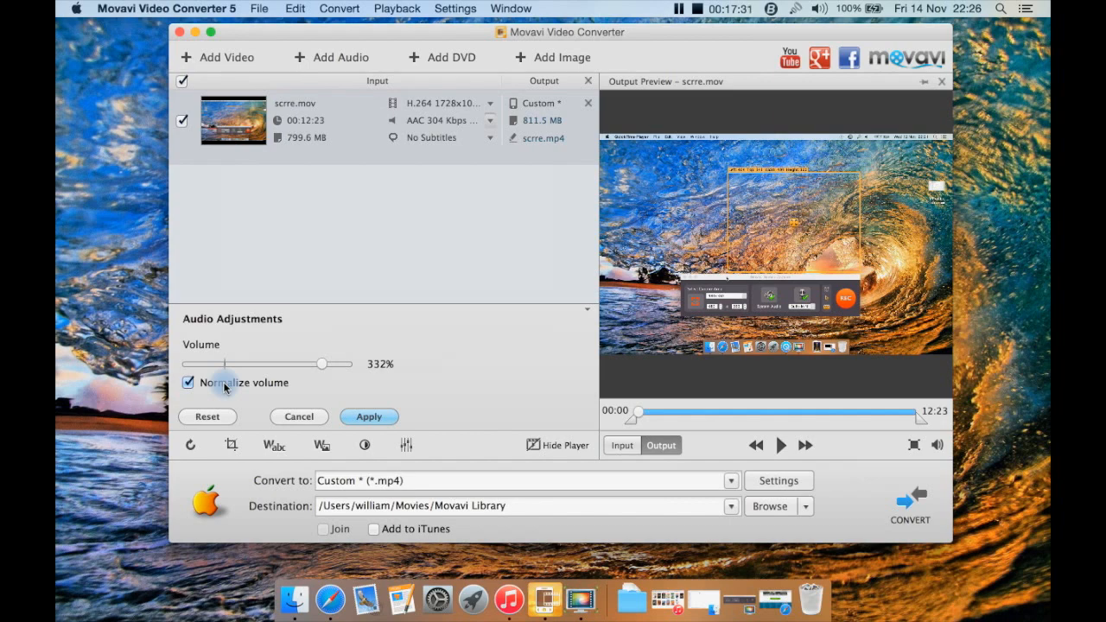
left_click(206, 419)
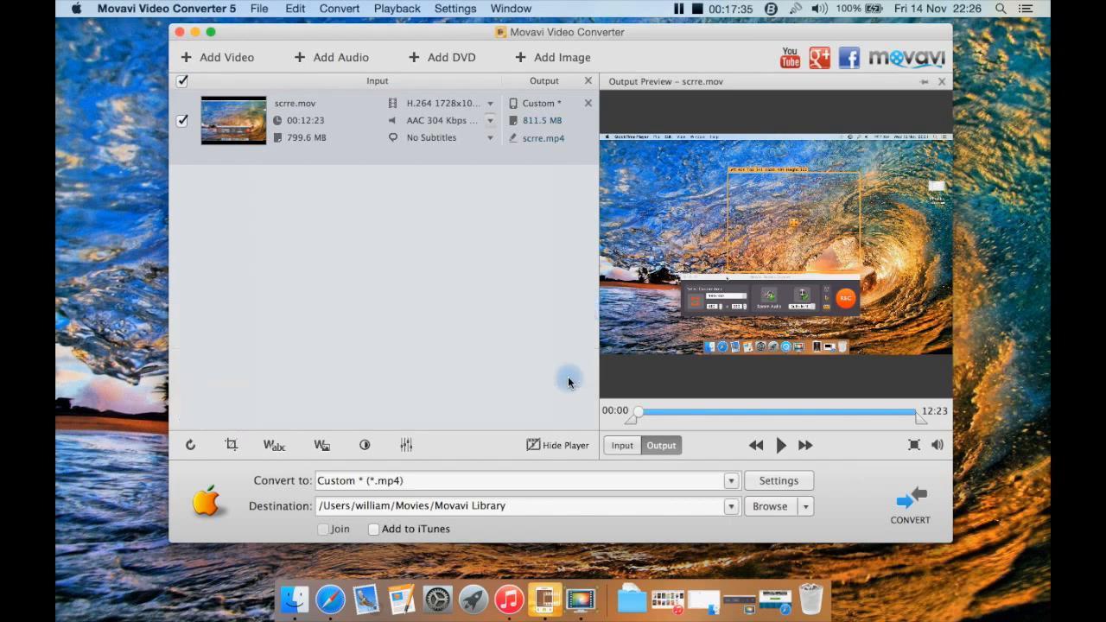
Hide and show the player, and detach the preview of scrre.mov into an enlarged separate window.
left_click(555, 447)
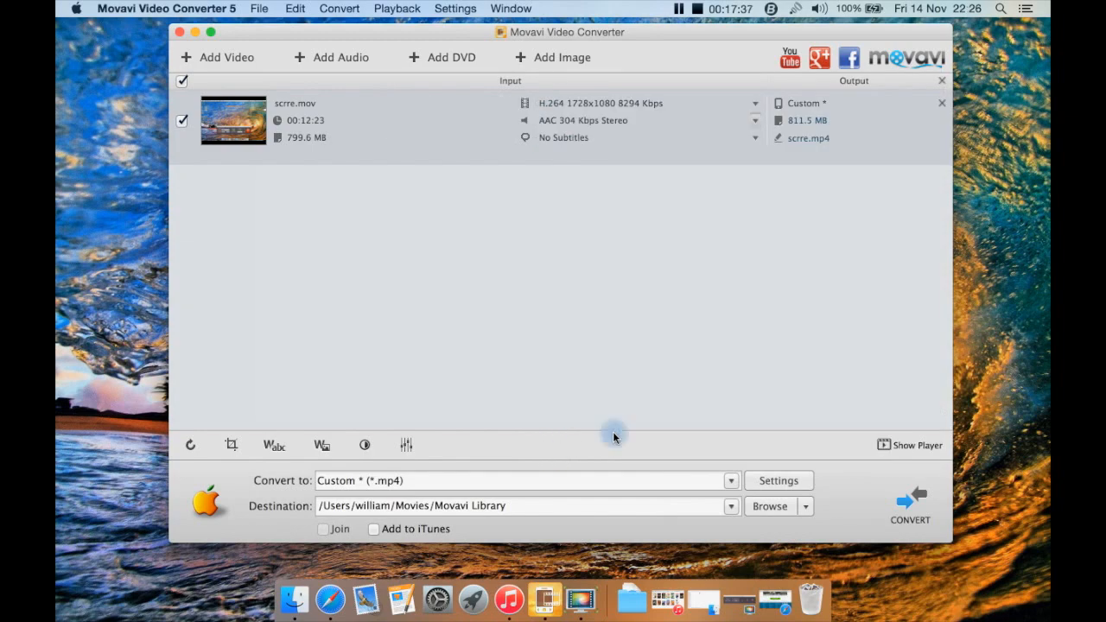
left_click(885, 446)
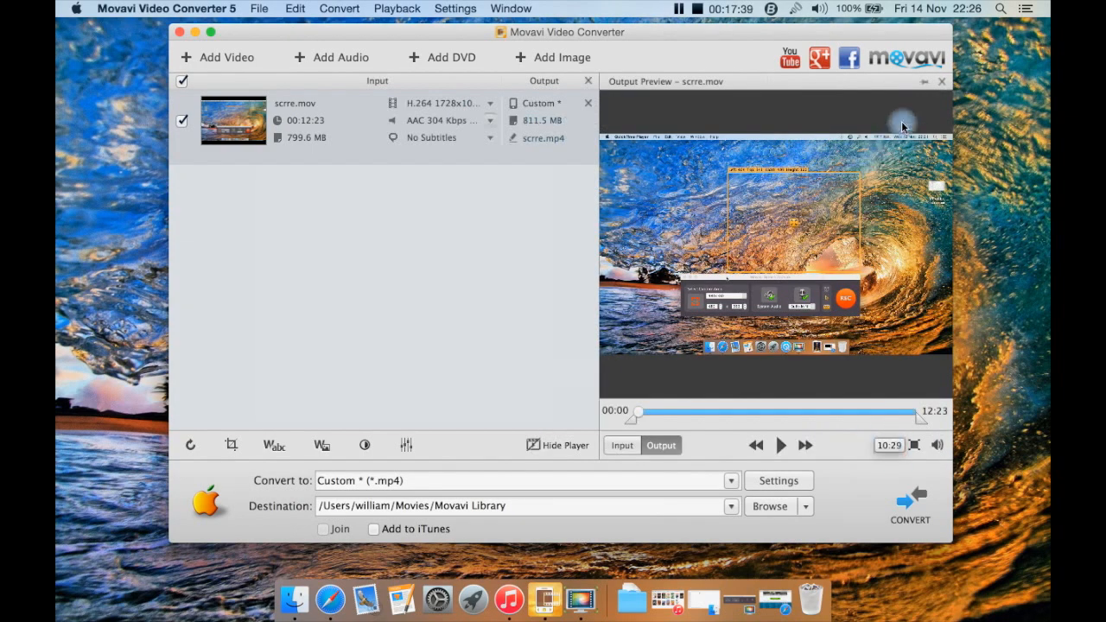
left_click(923, 81)
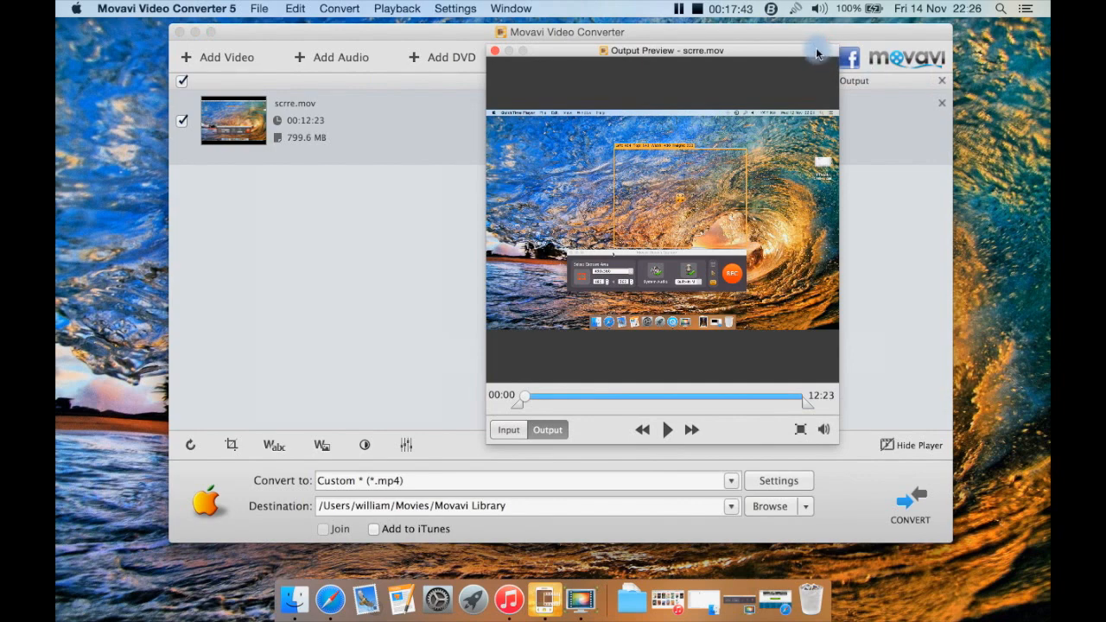
left_click_drag(817, 48, 469, 84)
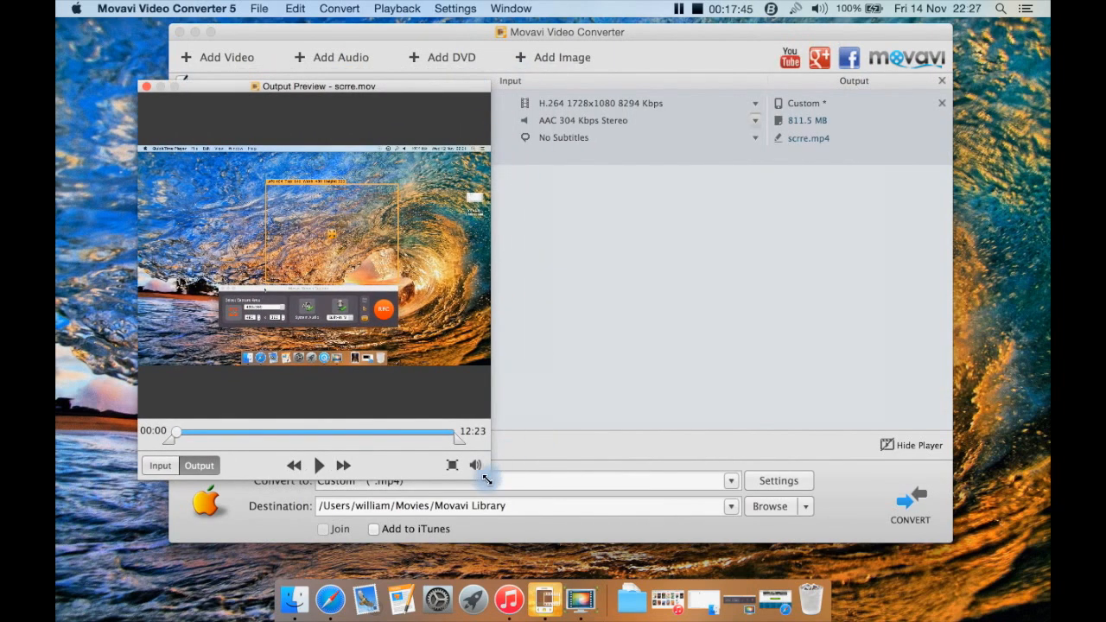
left_click_drag(487, 476, 673, 508)
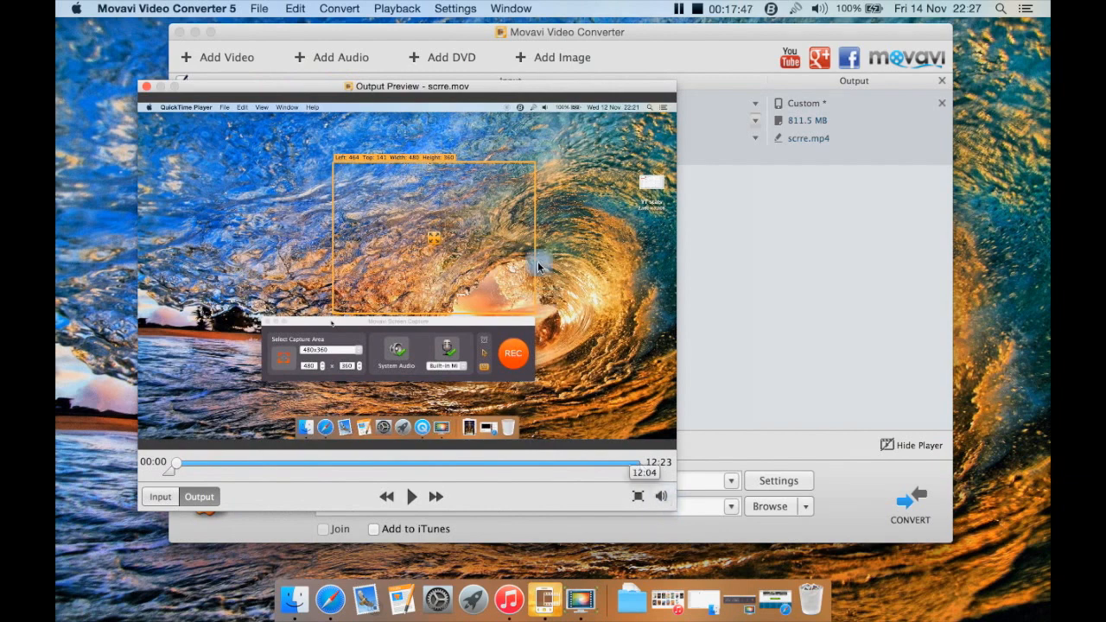
Reposition the detached preview window, dock it back into the main window, and pause playback.
left_click_drag(316, 92, 913, 113)
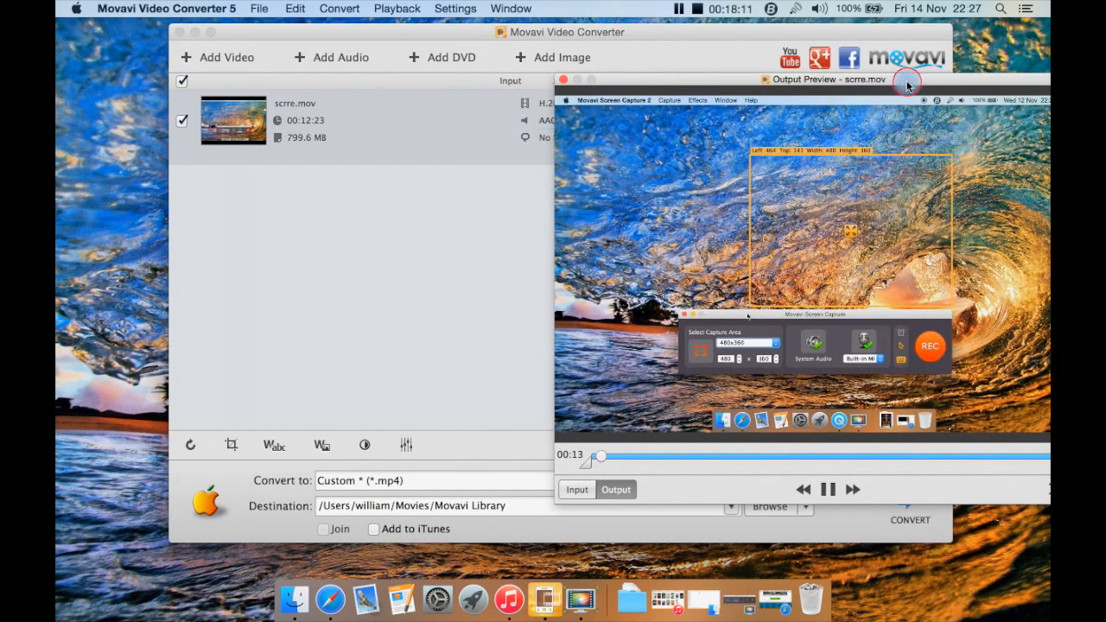
left_click_drag(906, 80, 893, 160)
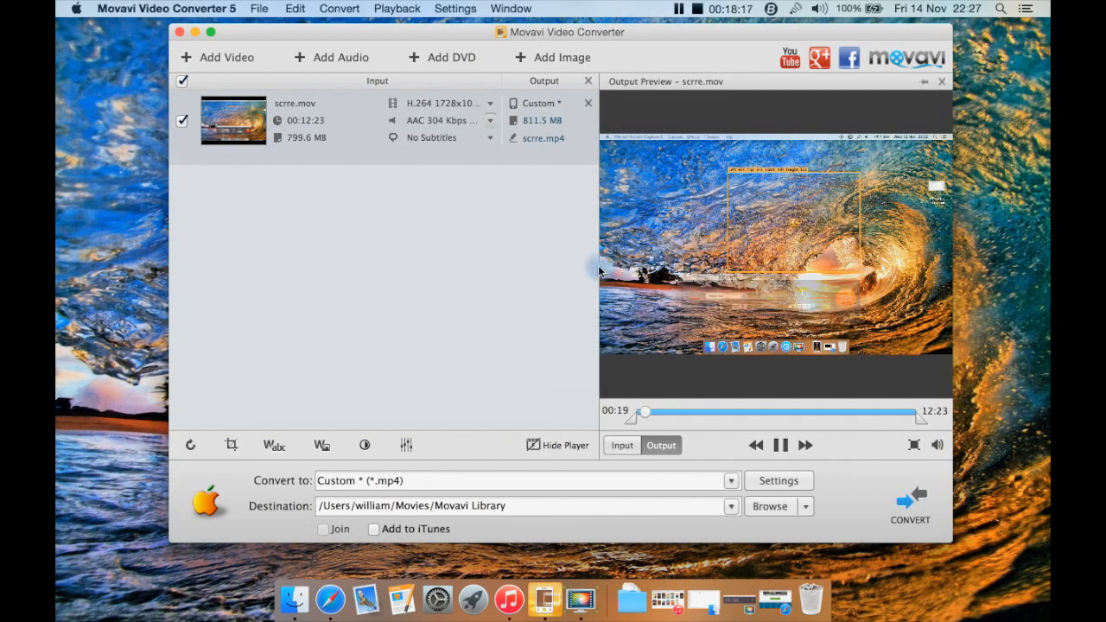
left_click(694, 268)
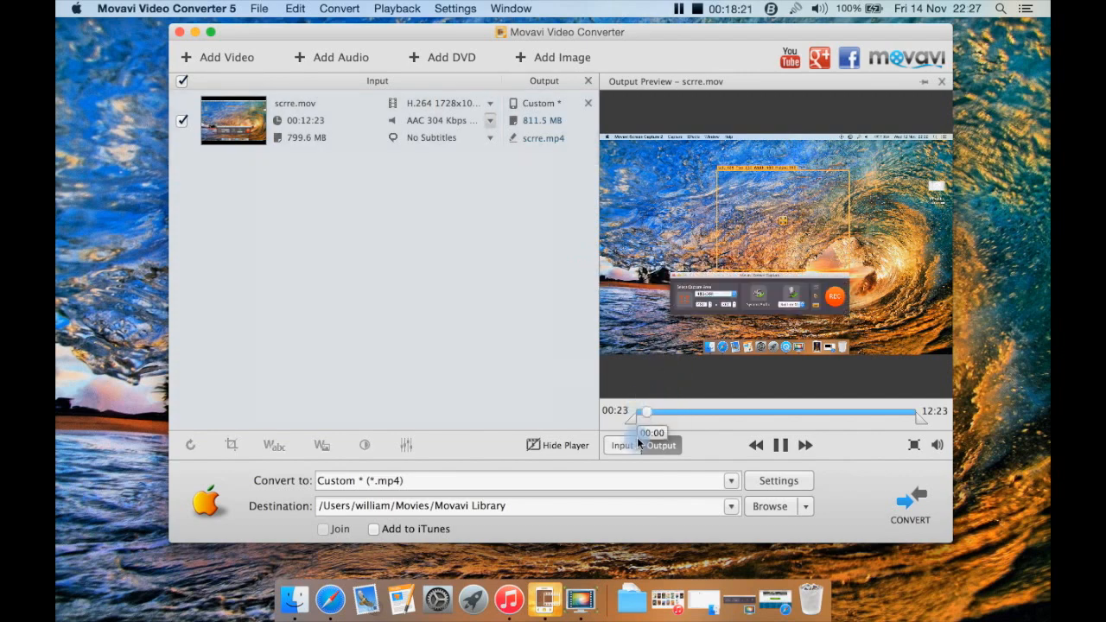
left_click(780, 445)
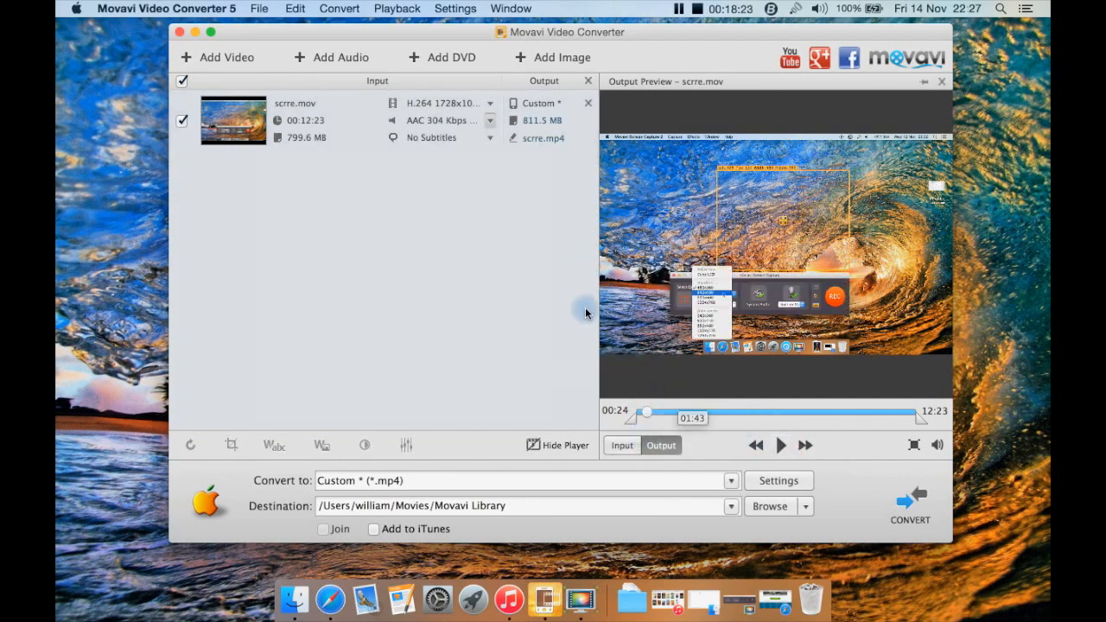
Enlarge and reposition the main window, and close and reopen its preview player.
left_click_drag(598, 310, 464, 308)
key("space")
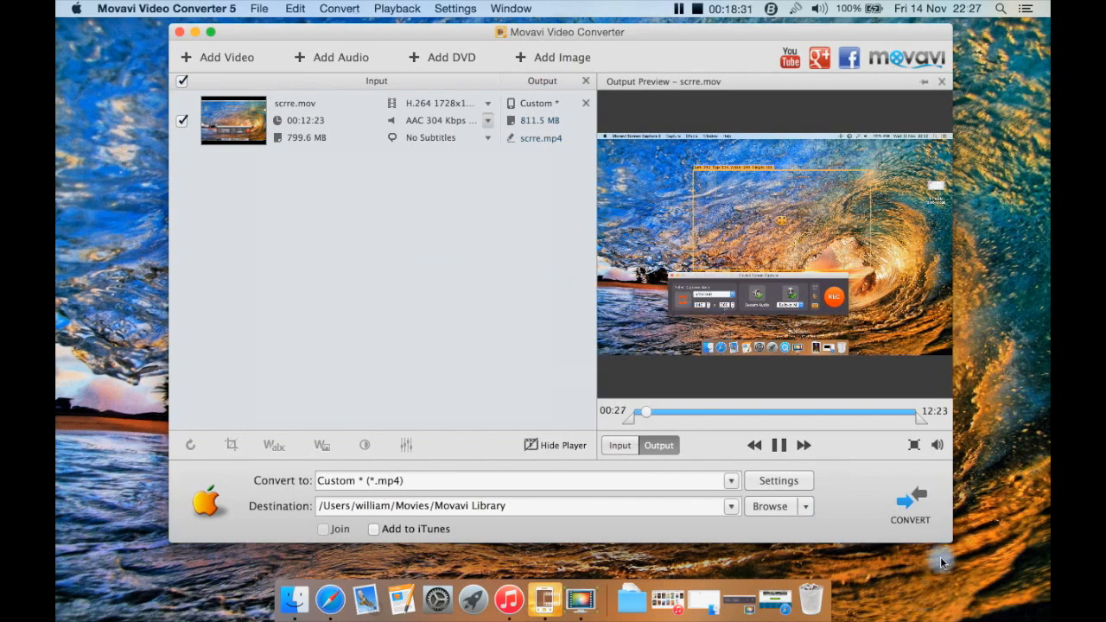
left_click_drag(950, 542, 1042, 610)
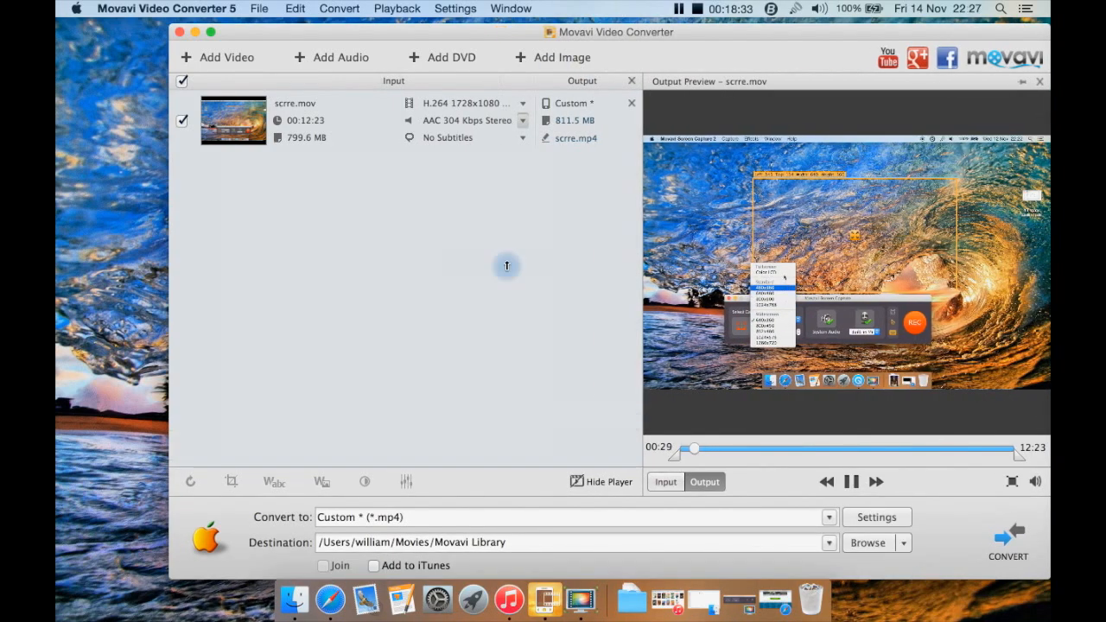
left_click_drag(536, 32, 463, 11)
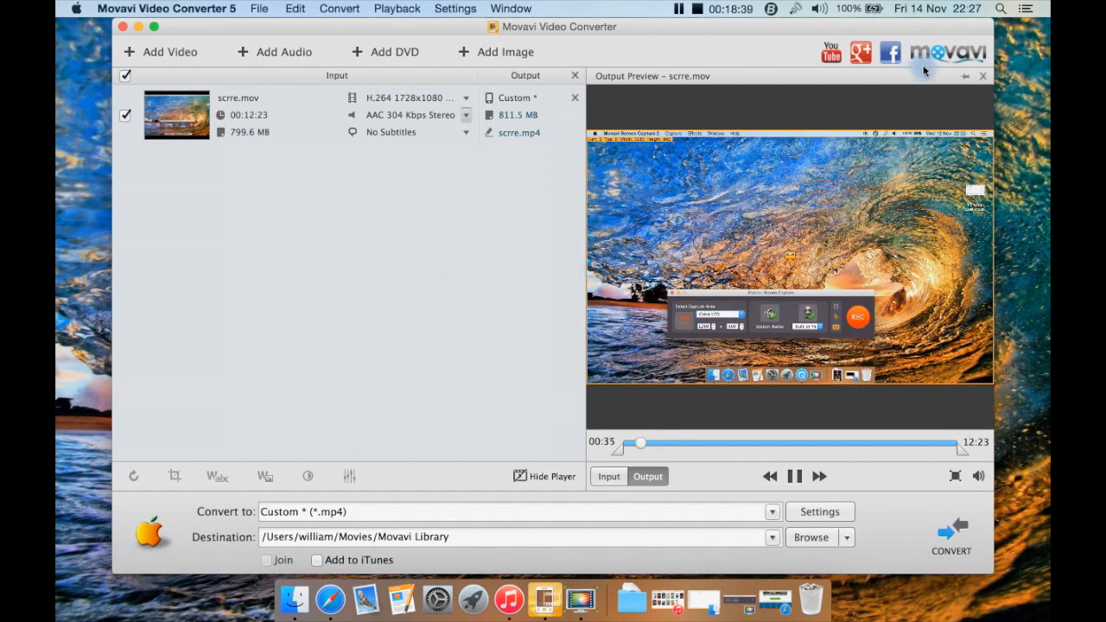
left_click(982, 77)
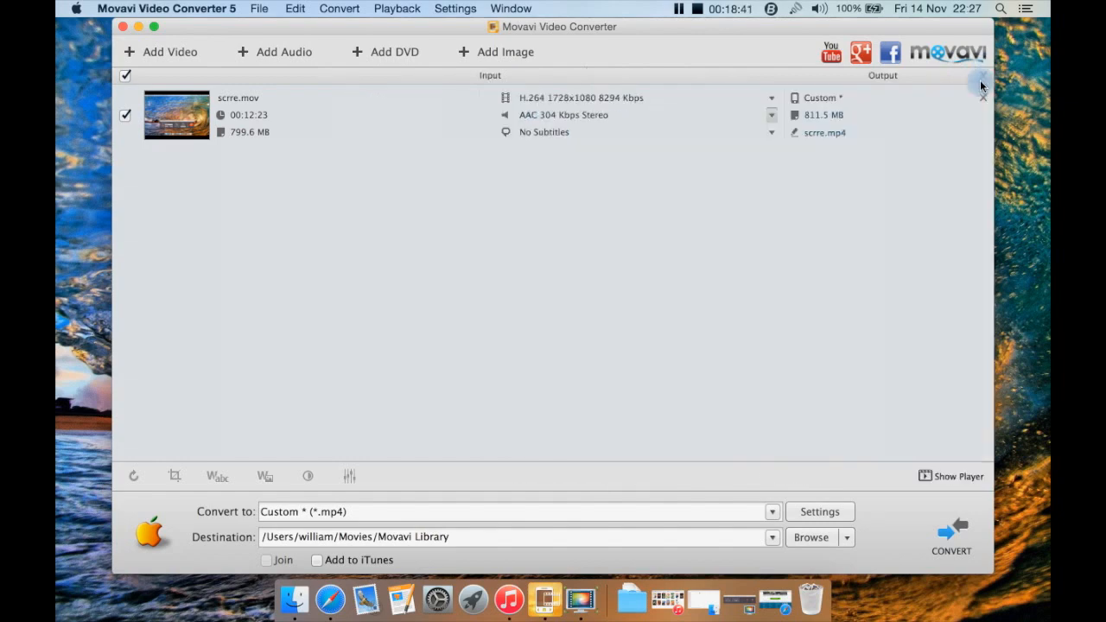
left_click(957, 477)
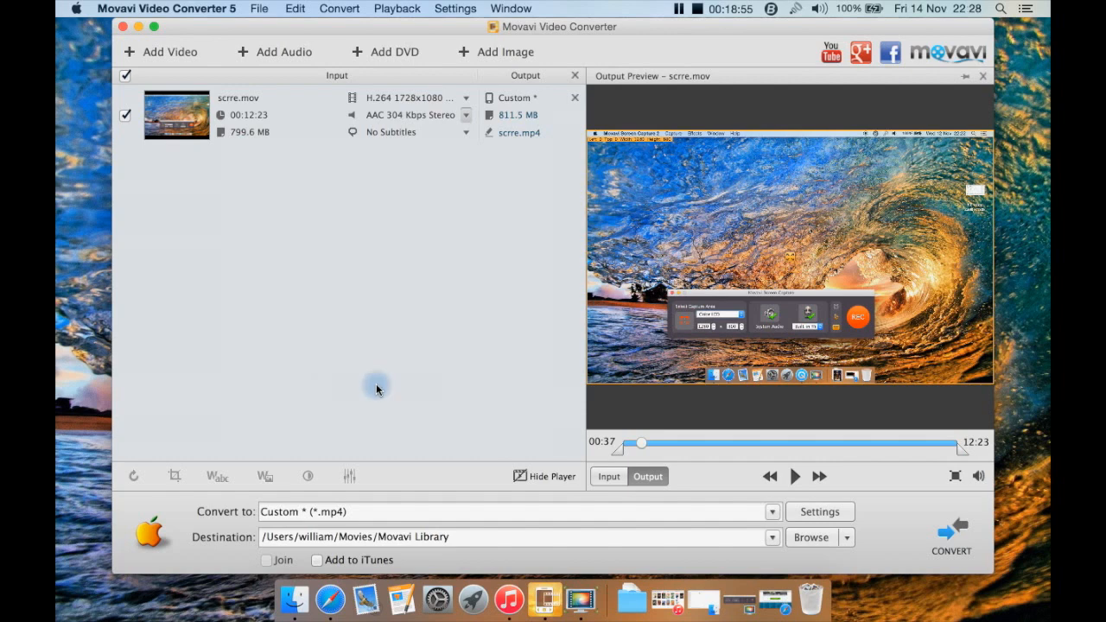
Choose the AVI – Scale up to Full HD 1080p preset for scrre.mov and try to start the conversion.
left_click(769, 512)
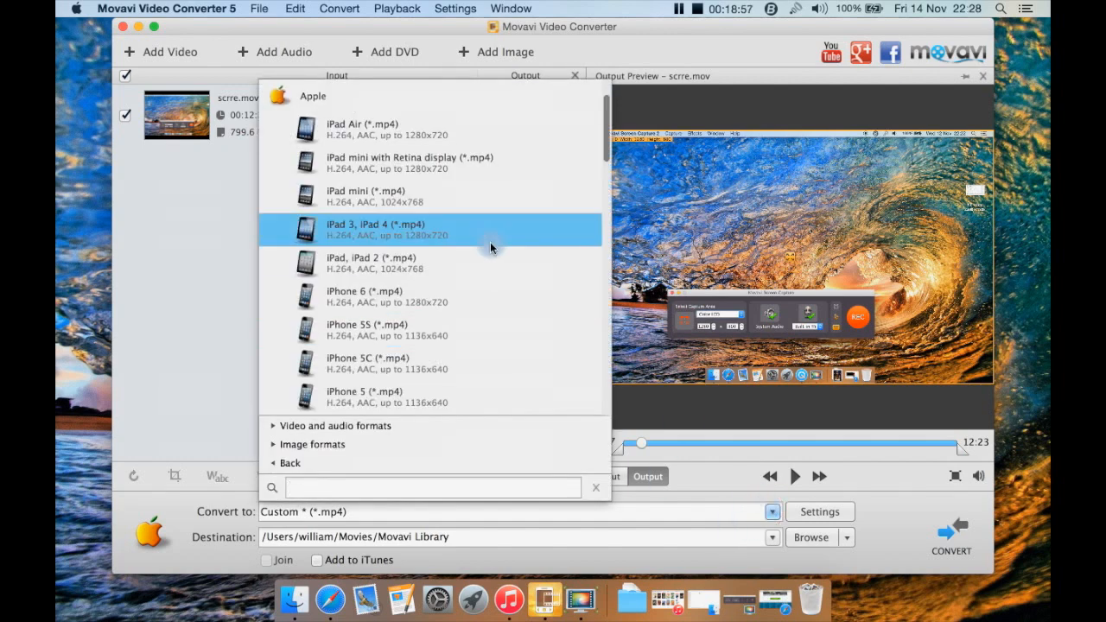
left_click(384, 425)
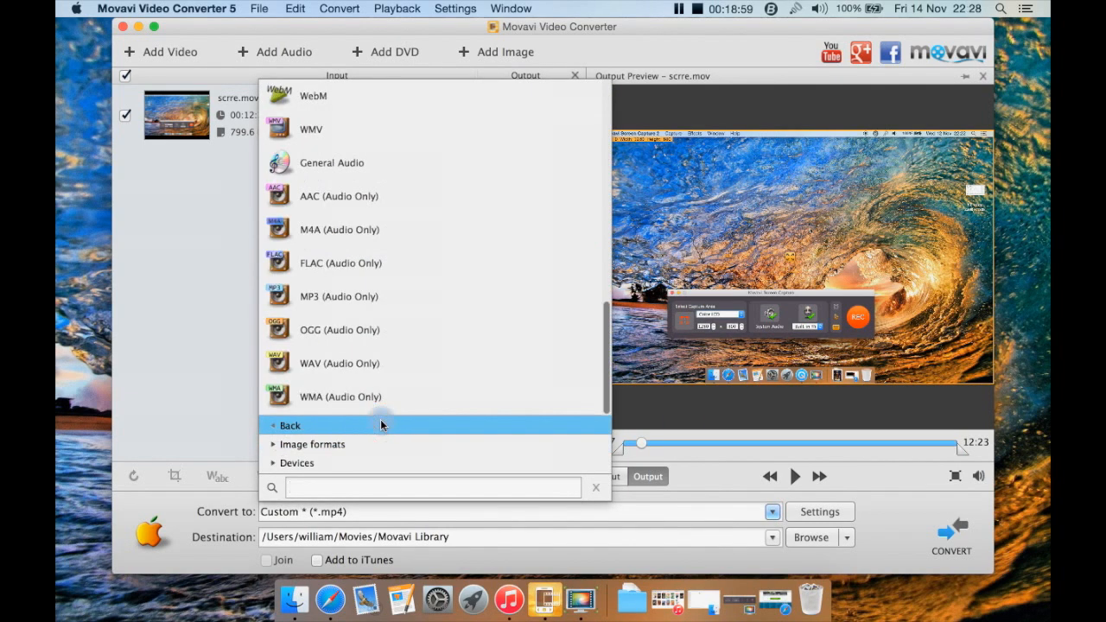
scroll(420, 271, "up", 10)
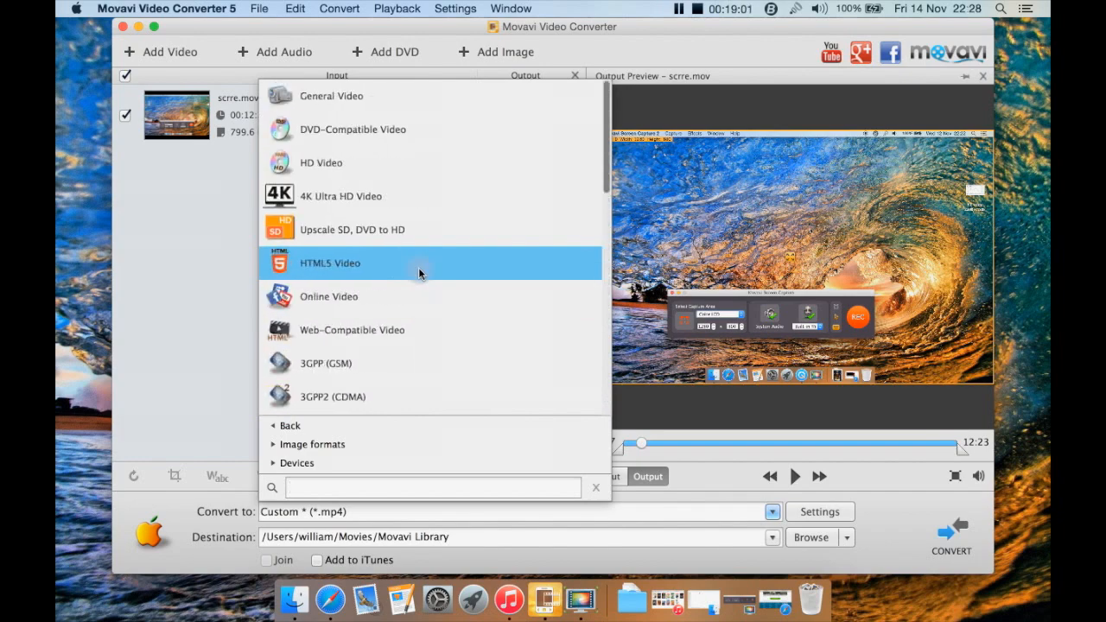
scroll(419, 272, "down", 4)
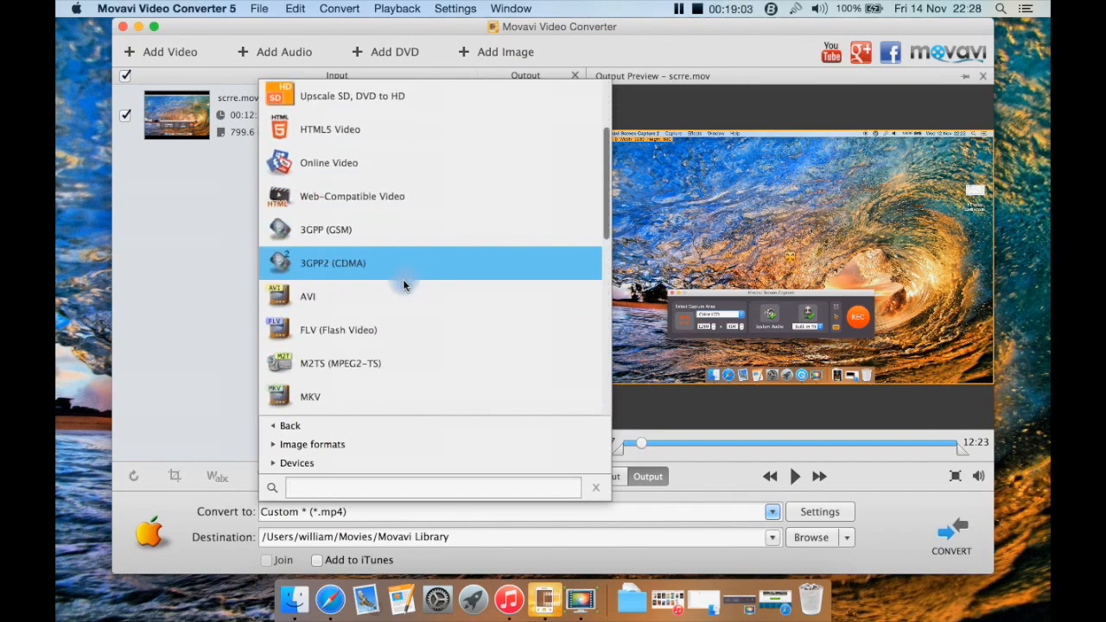
left_click(401, 289)
scroll(400, 242, "up", 1)
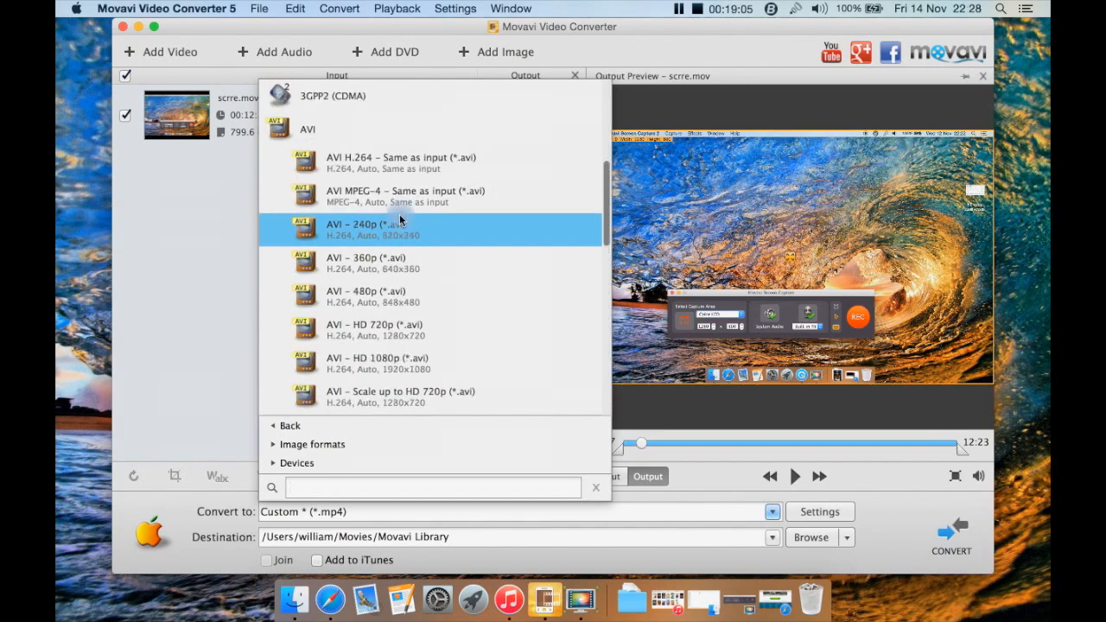
scroll(400, 220, "down", 5)
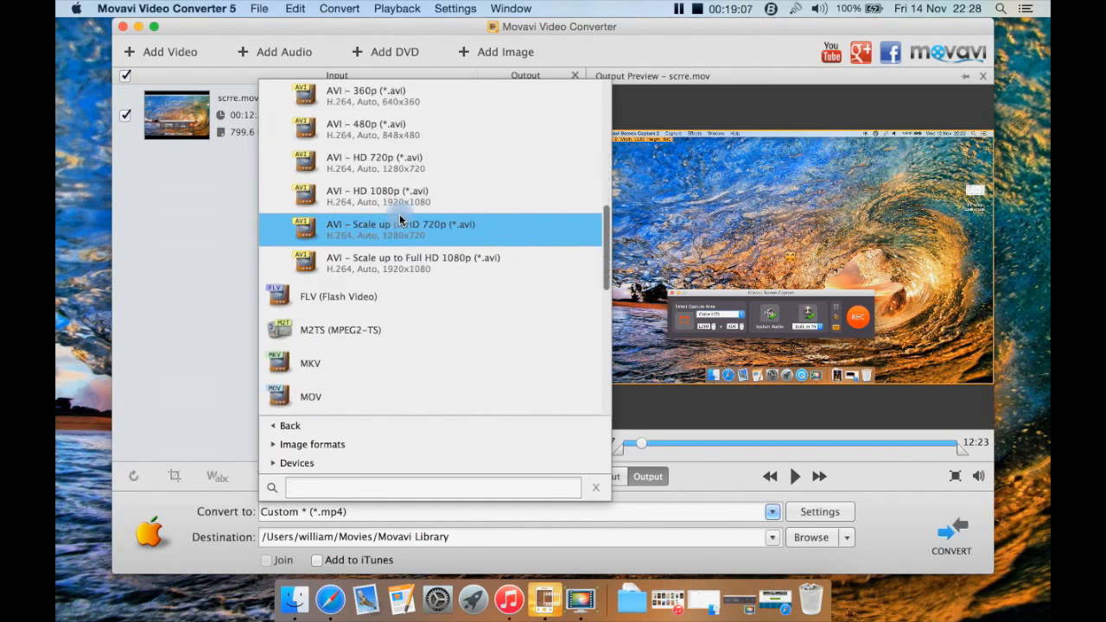
left_click(413, 271)
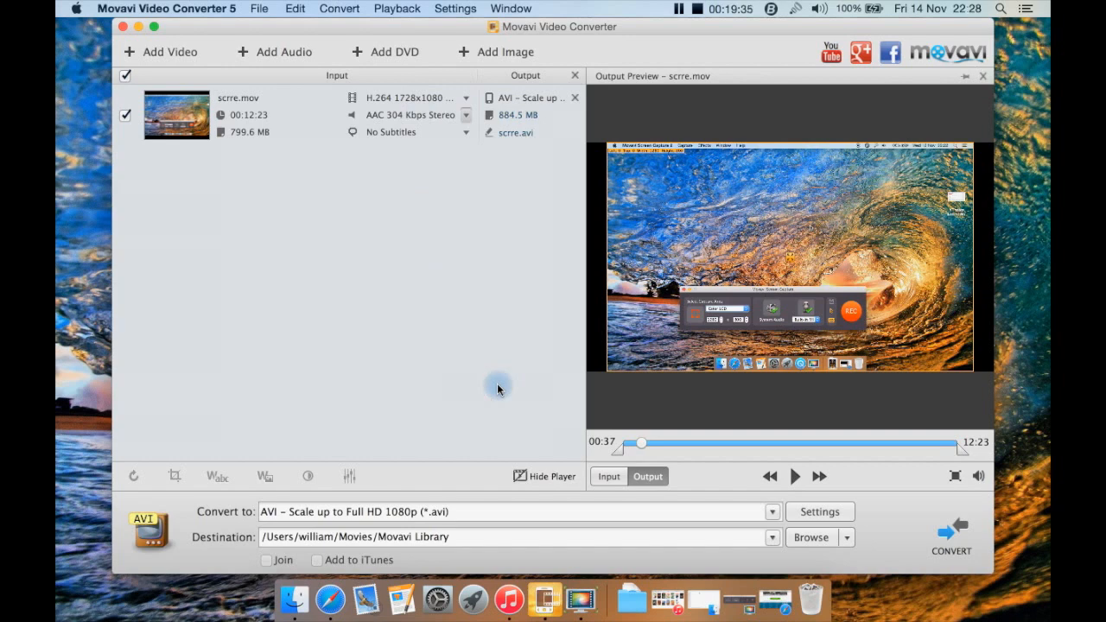
left_click(497, 453)
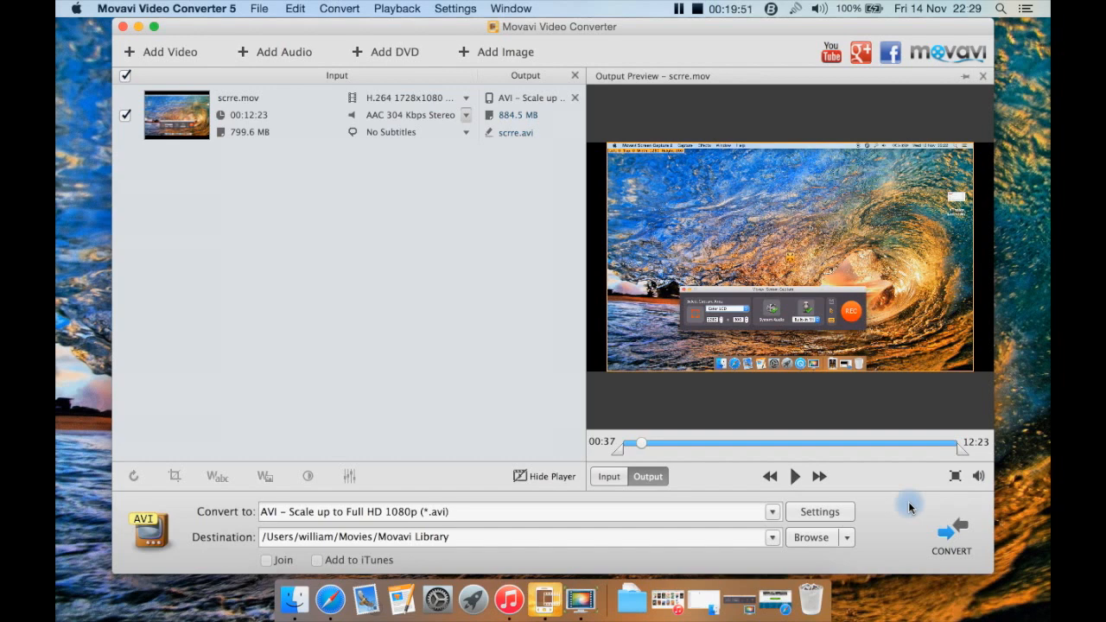
left_click(951, 535)
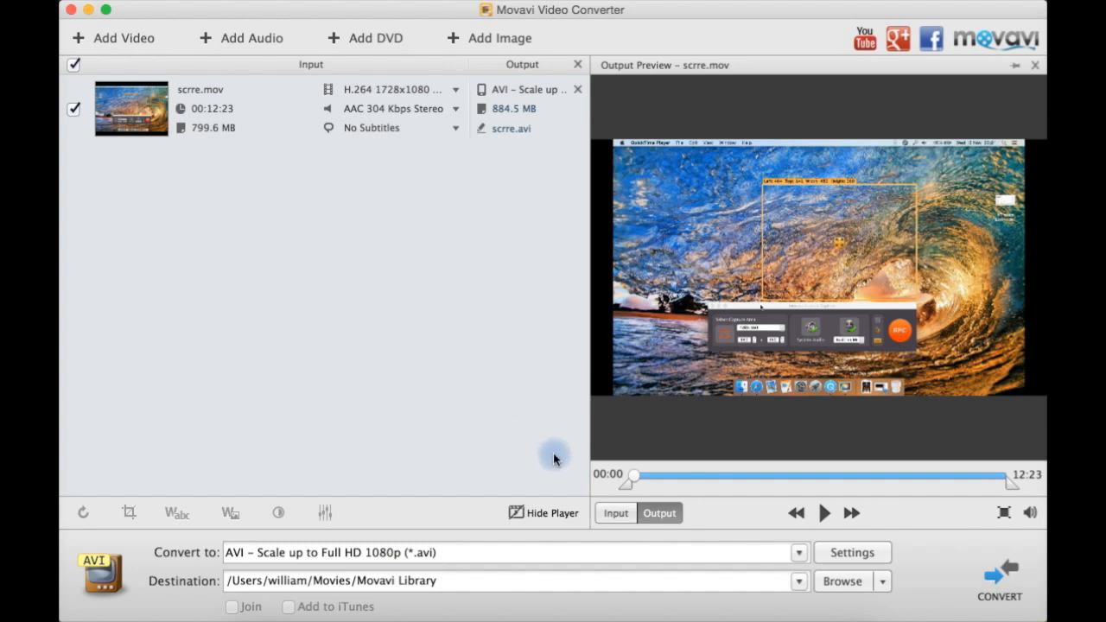
Change the output preset to MKV – Same as input.
left_click(799, 553)
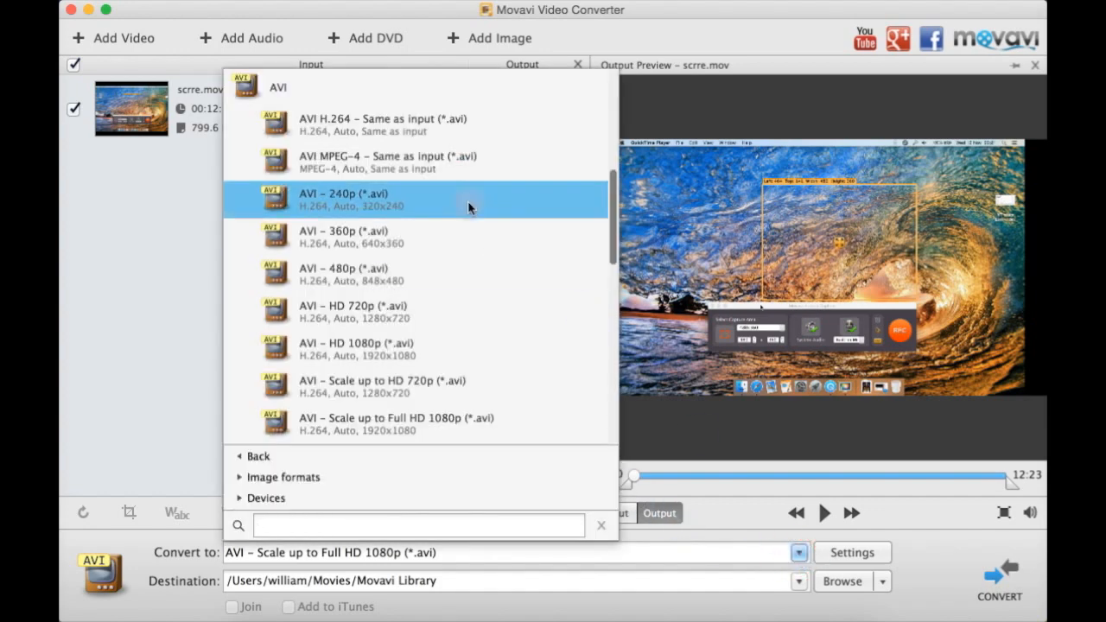
scroll(468, 201, "up", 5)
left_click(429, 257)
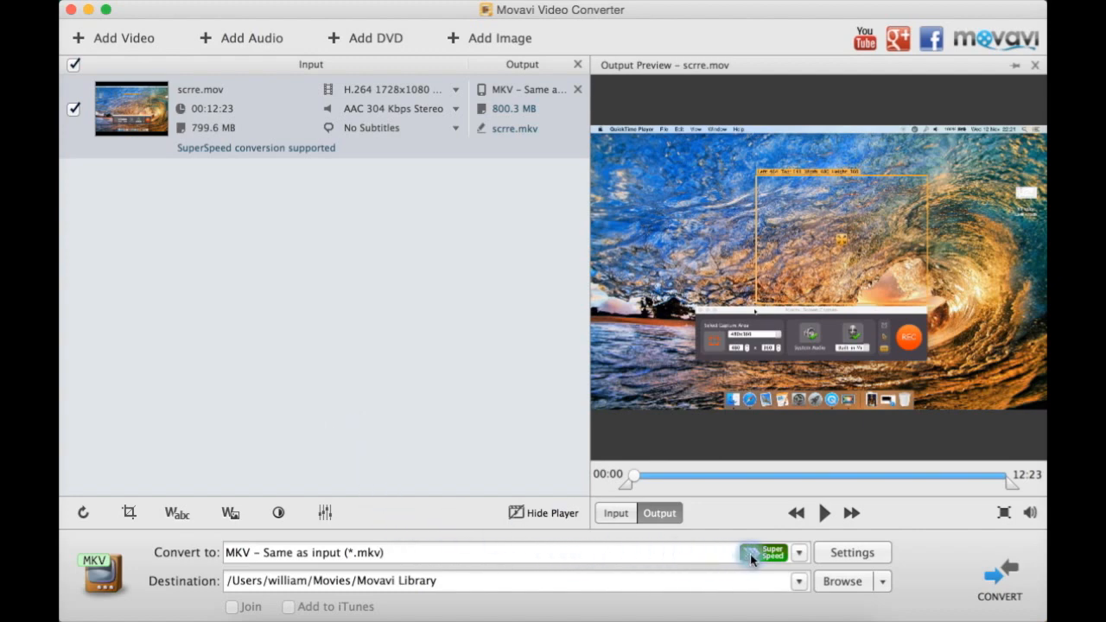
Set Speed / Quality to Medium in the MKV video settings, view the audio settings, and accept the changes.
left_click(841, 554)
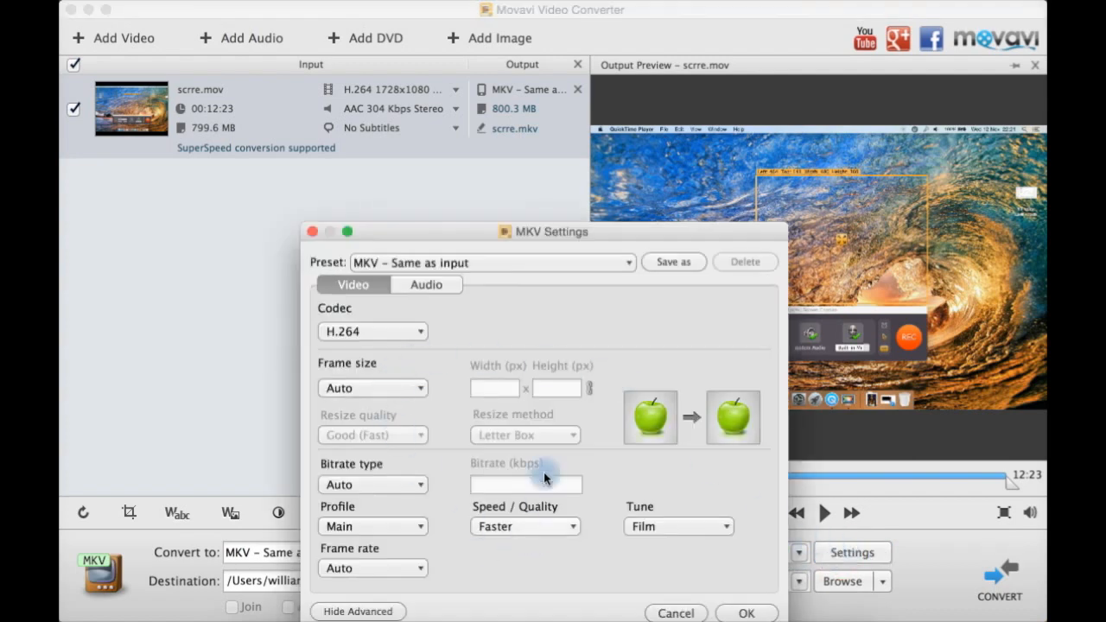
left_click(510, 526)
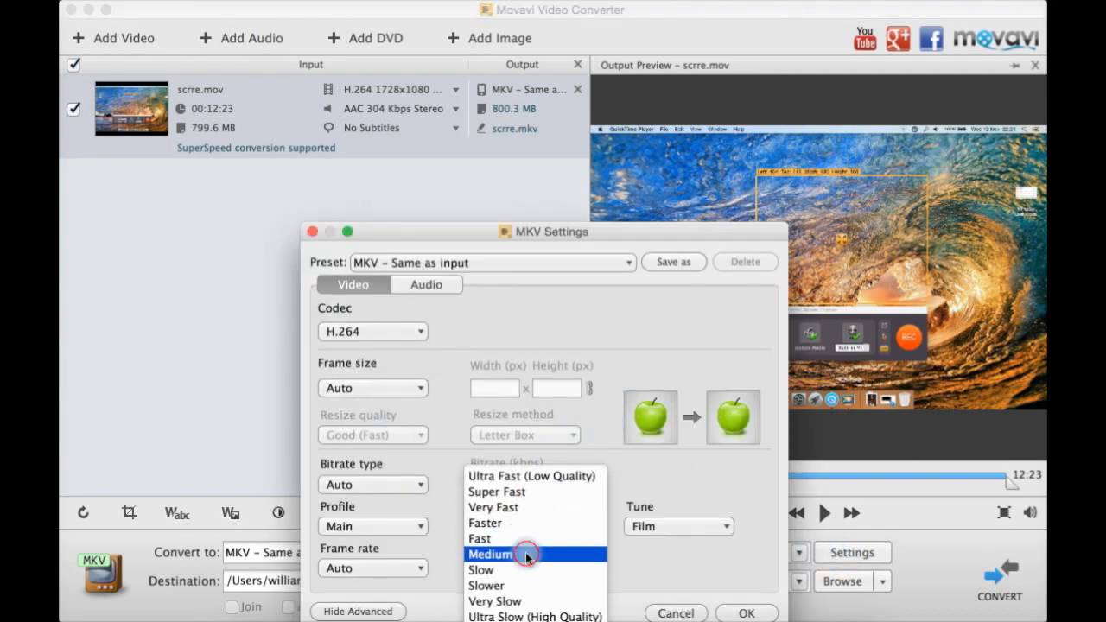
left_click(526, 555)
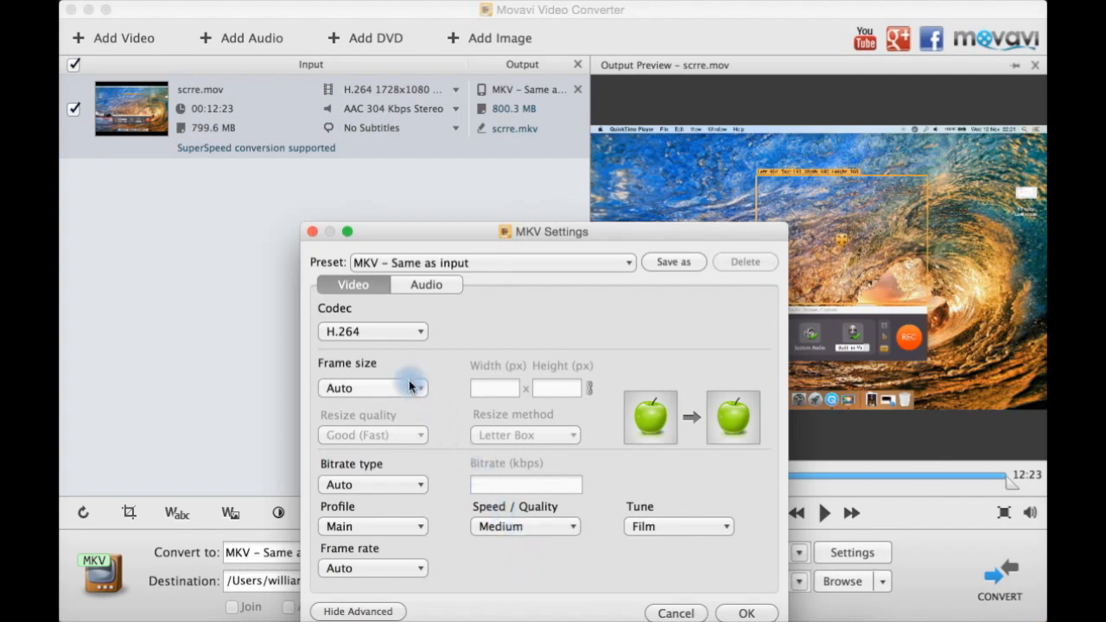
left_click(441, 286)
left_click(745, 614)
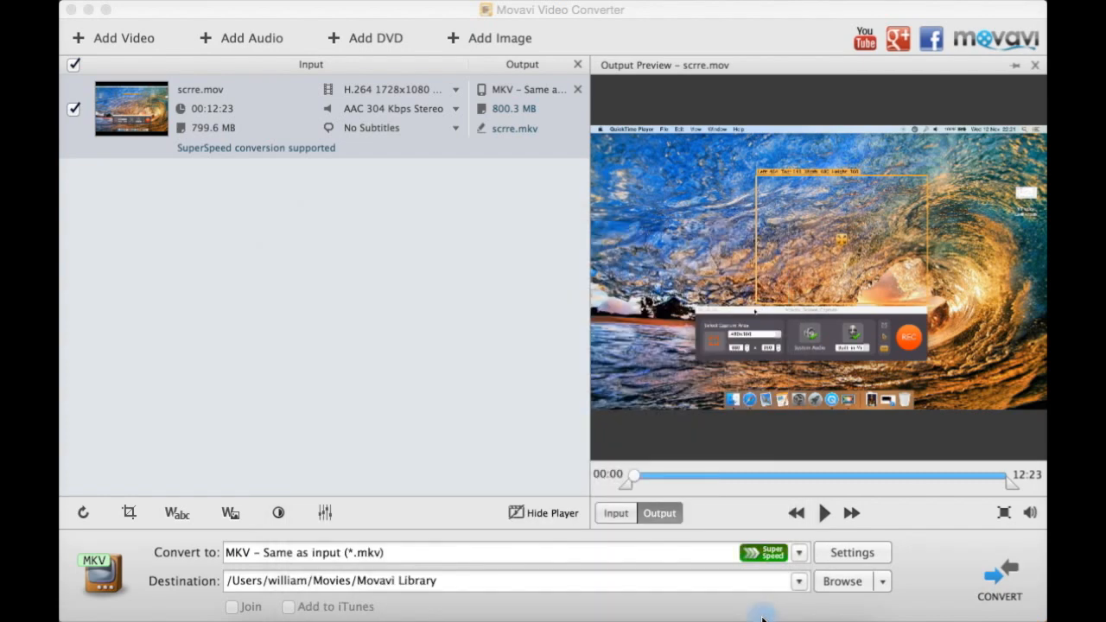
Convert scrre.mov to MKV and close the output folder to return to the converter.
left_click(1000, 572)
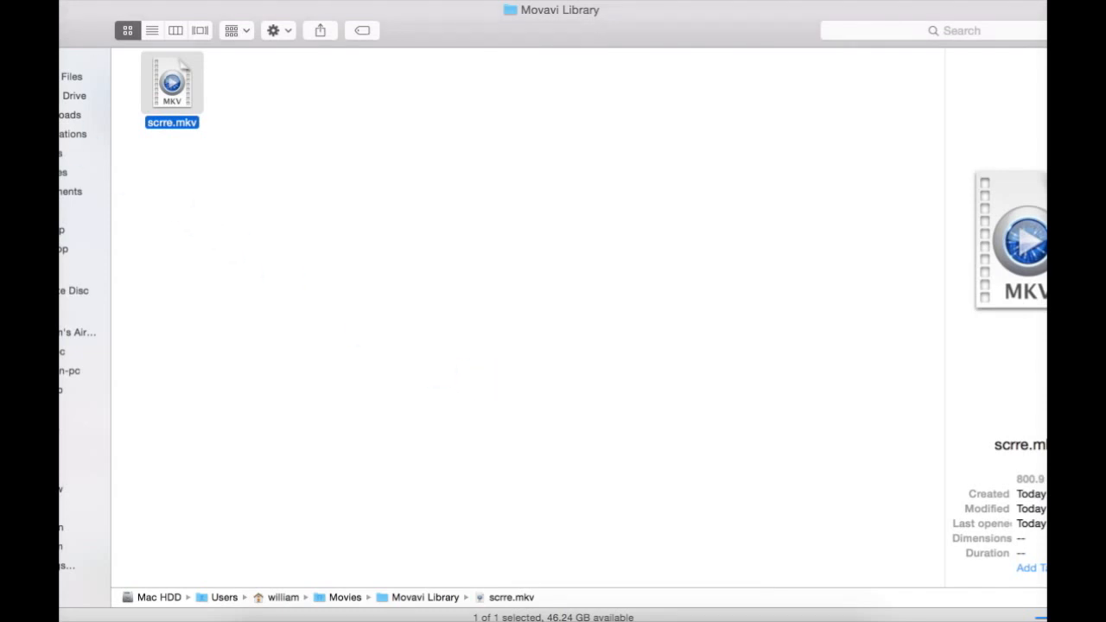
key("super+w")
left_click(234, 260)
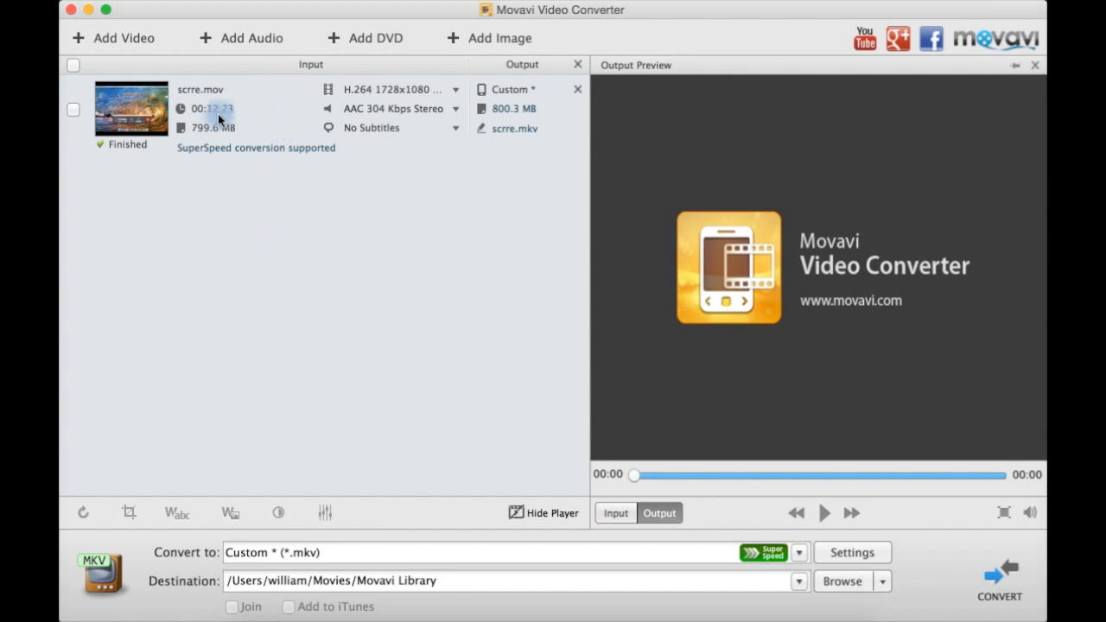
Remove the converted scrre.mov from the list and add lbc.mkv from the lbc folder in Downloads.
left_click(291, 124)
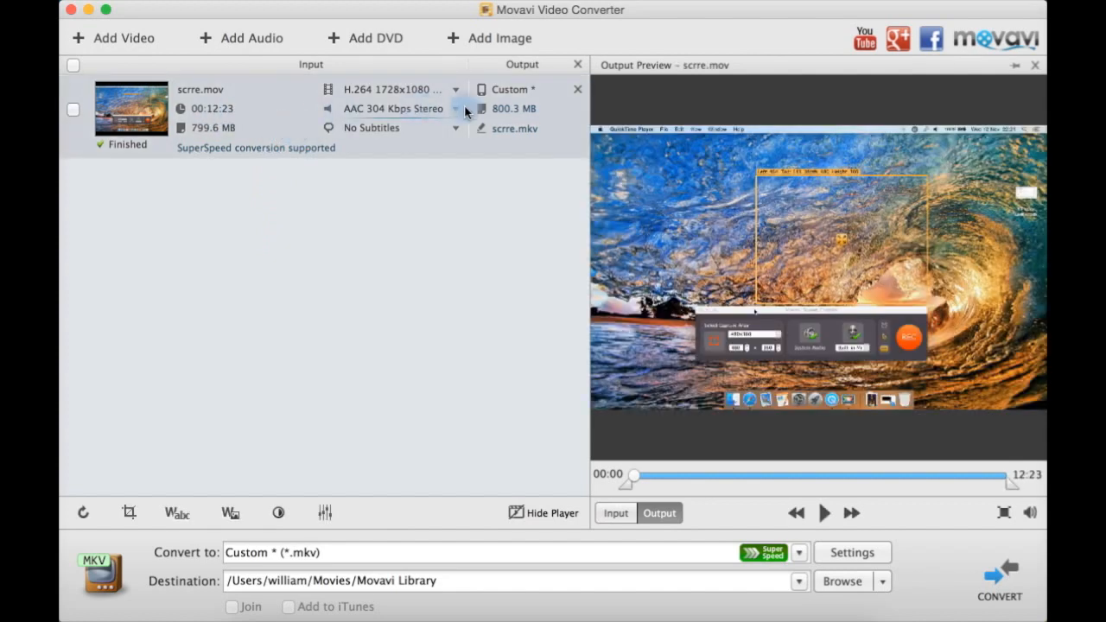
left_click(573, 92)
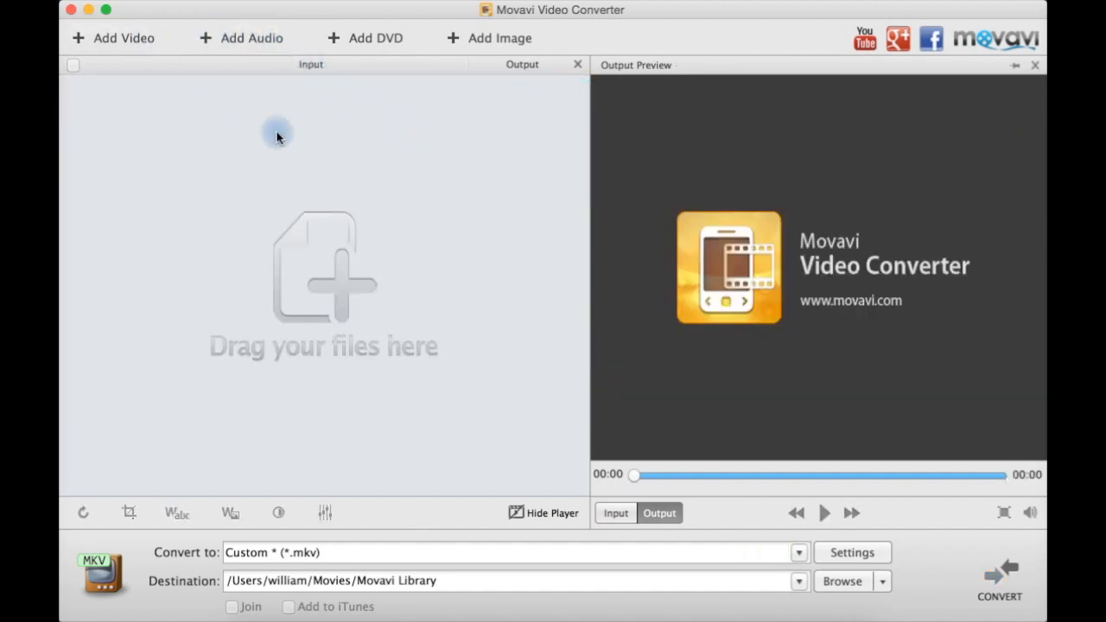
left_click(112, 38)
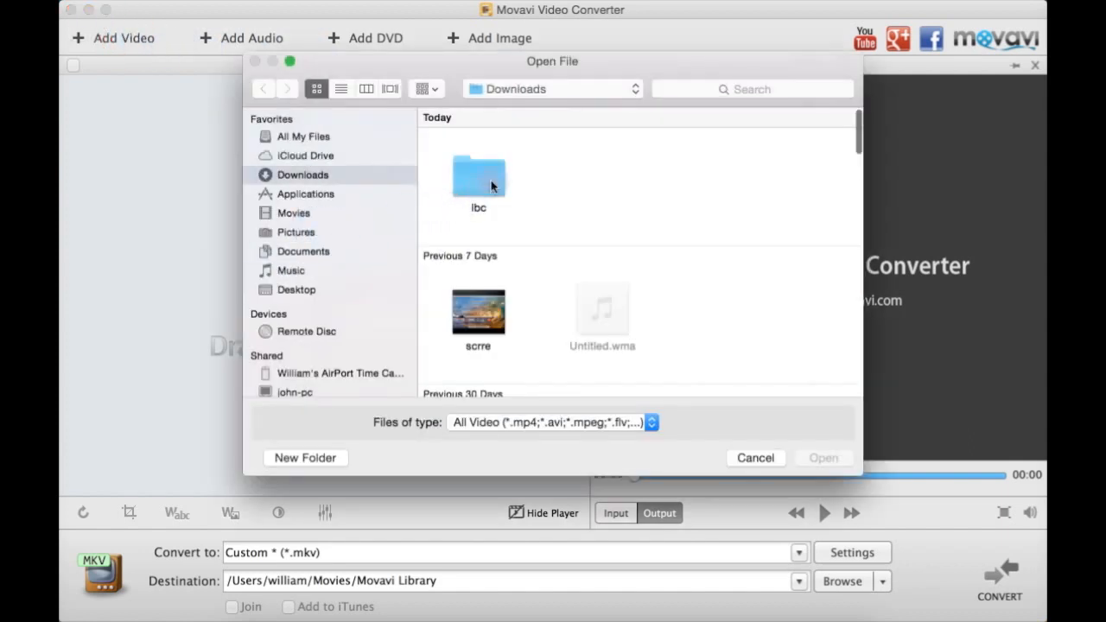
double_click(489, 183)
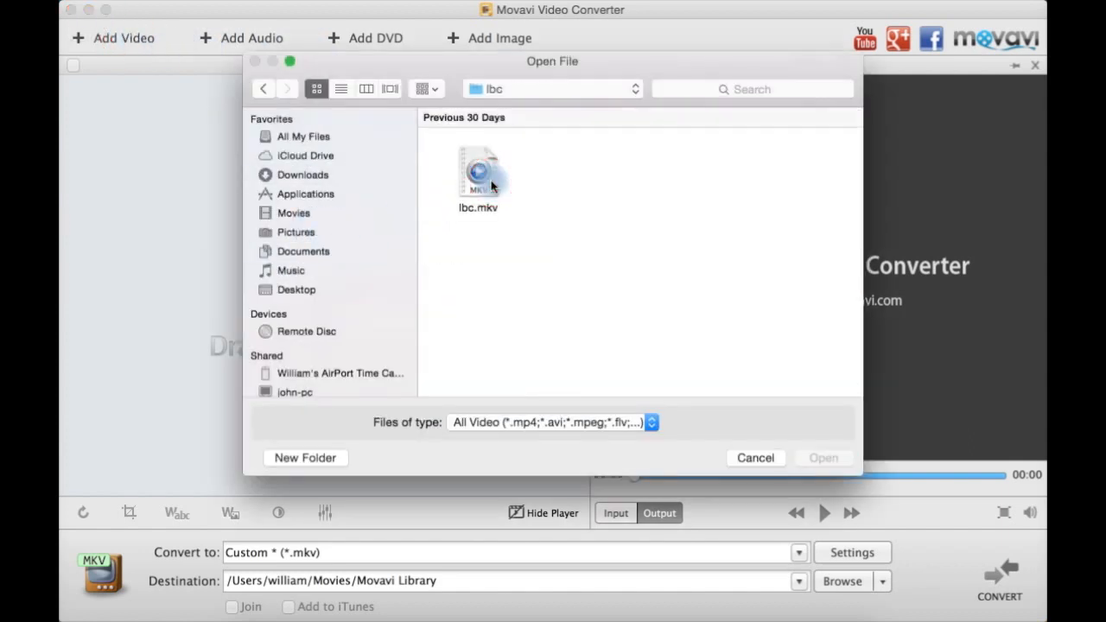
double_click(491, 183)
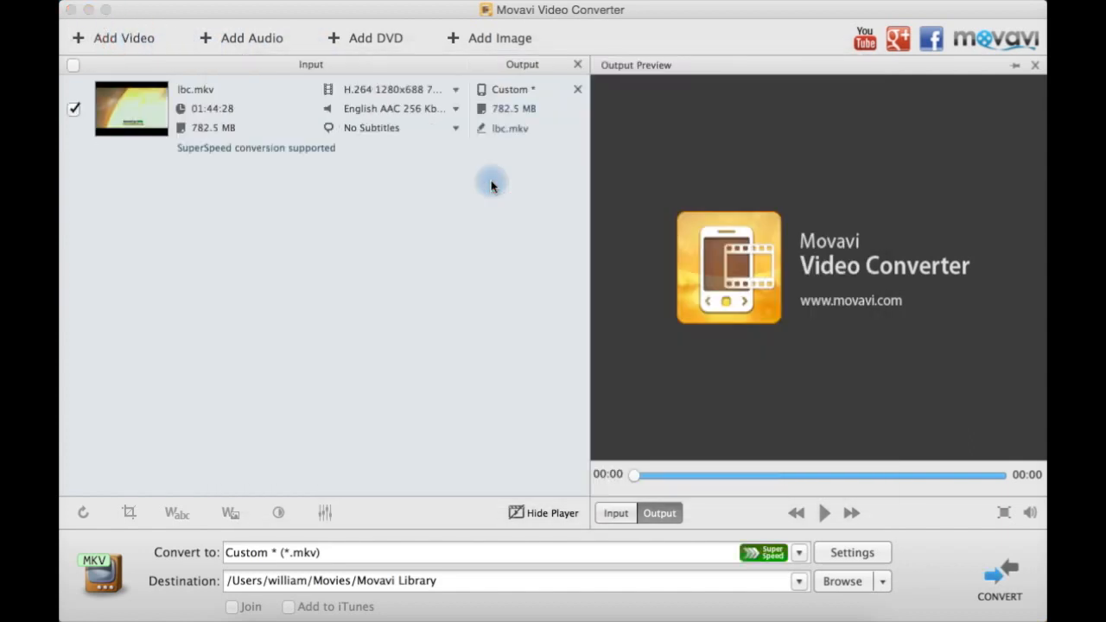
left_click(283, 132)
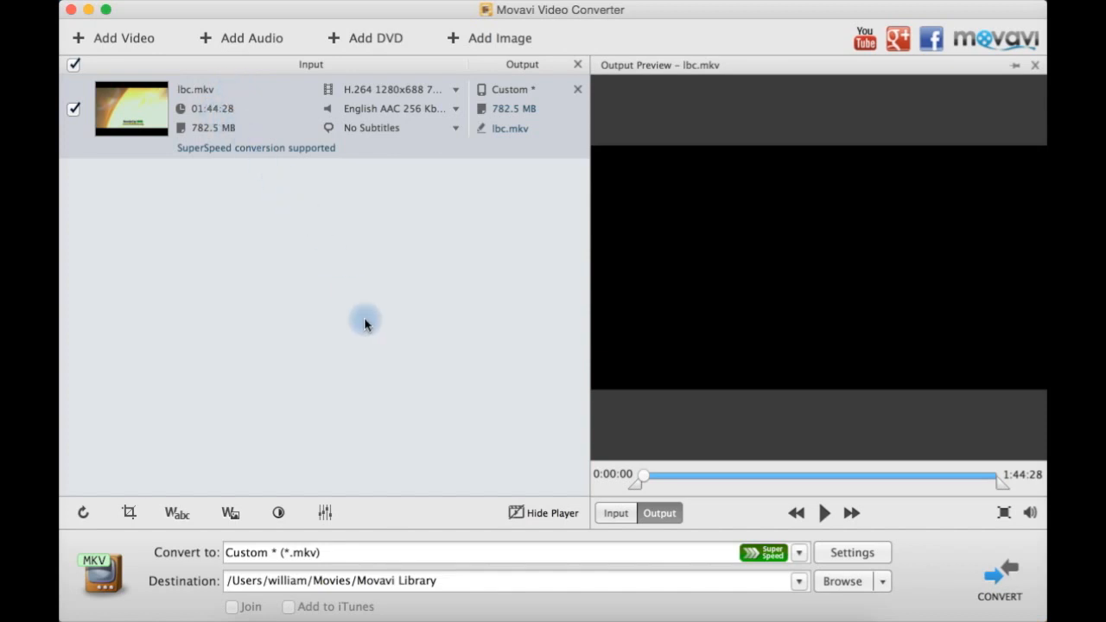
Change the output preset for lbc.mkv to MP4 H.264 – Same as input.
left_click(798, 553)
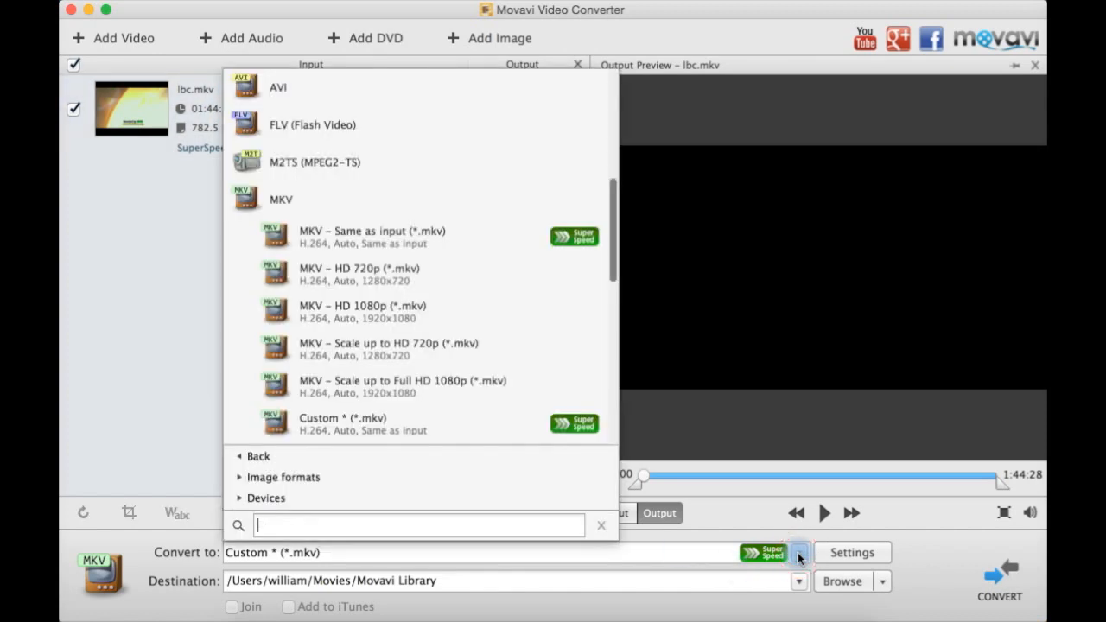
scroll(422, 244, "up", 4)
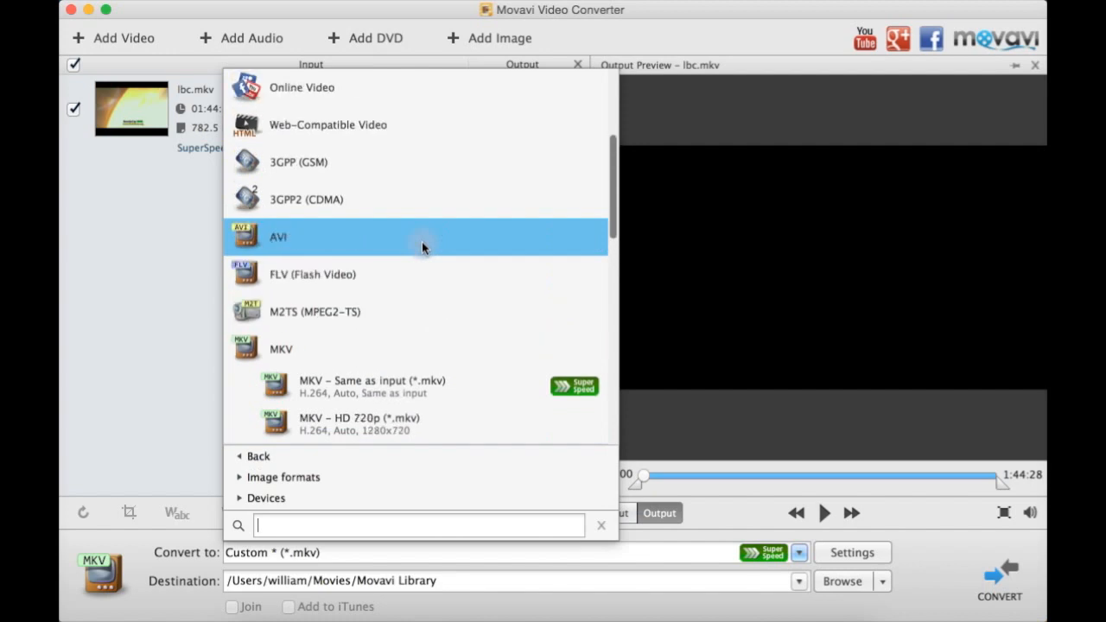
scroll(422, 245, "up", 6)
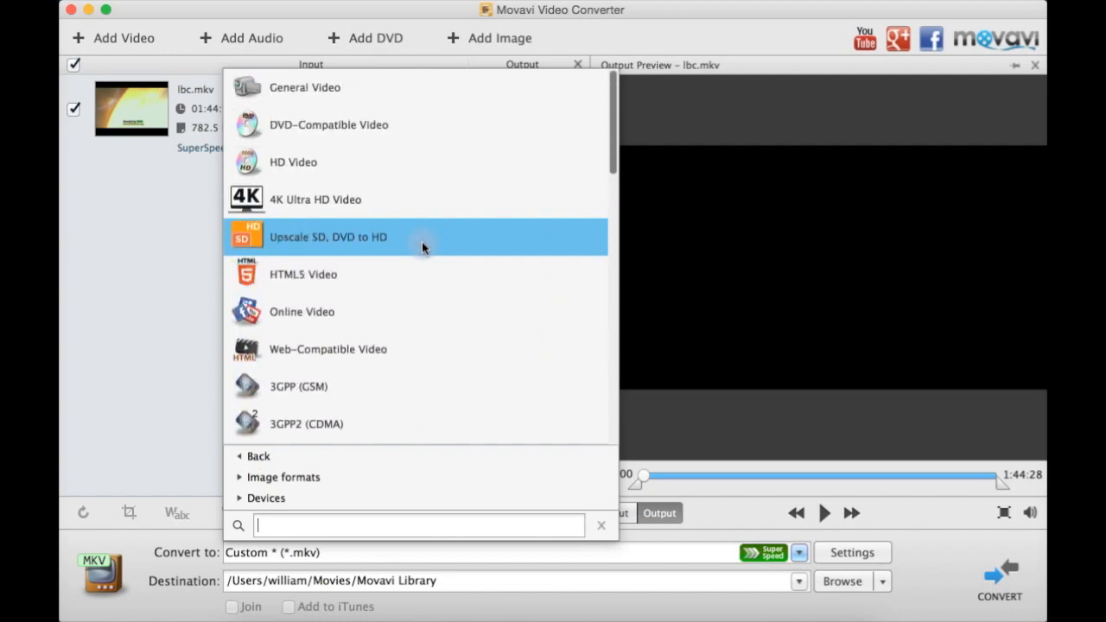
scroll(422, 245, "down", 15)
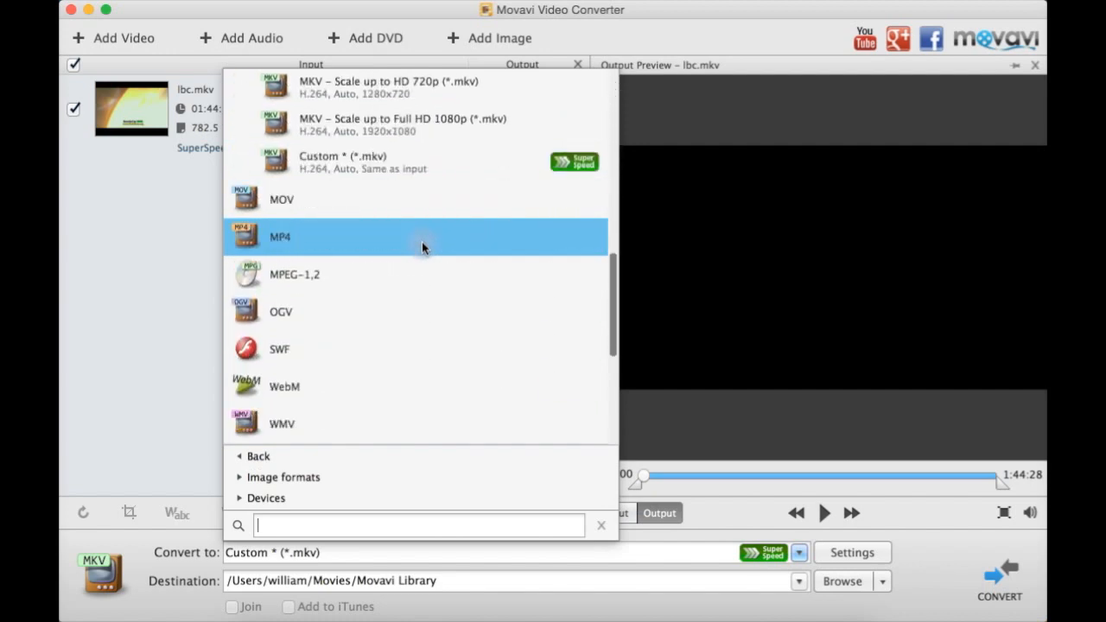
scroll(421, 244, "down", 8)
scroll(421, 244, "up", 4)
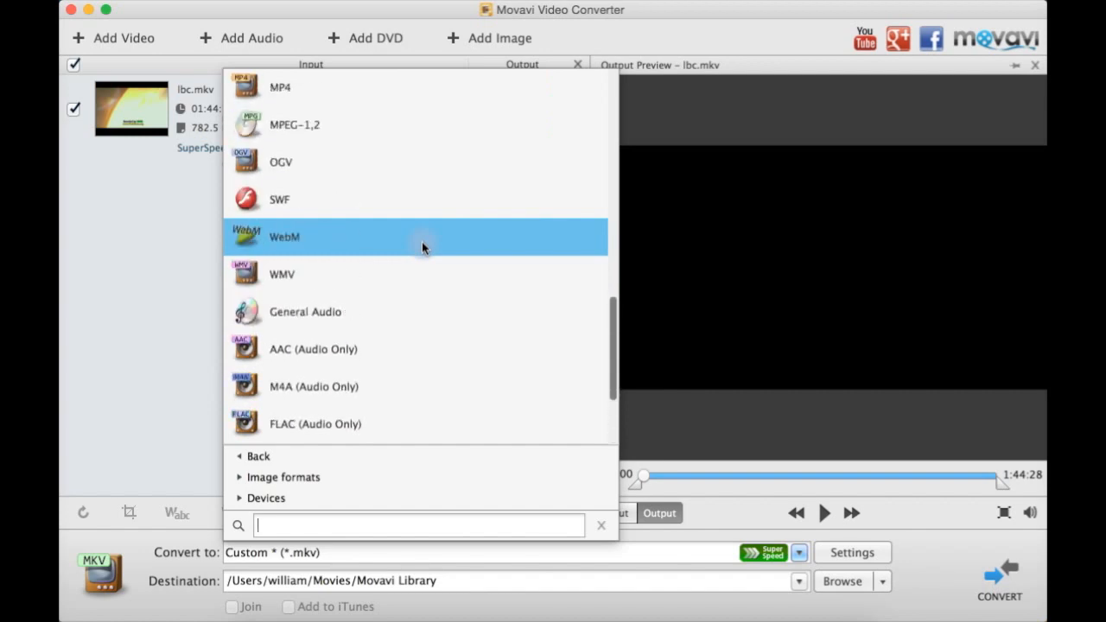
scroll(377, 190, "up", 2)
left_click(364, 173)
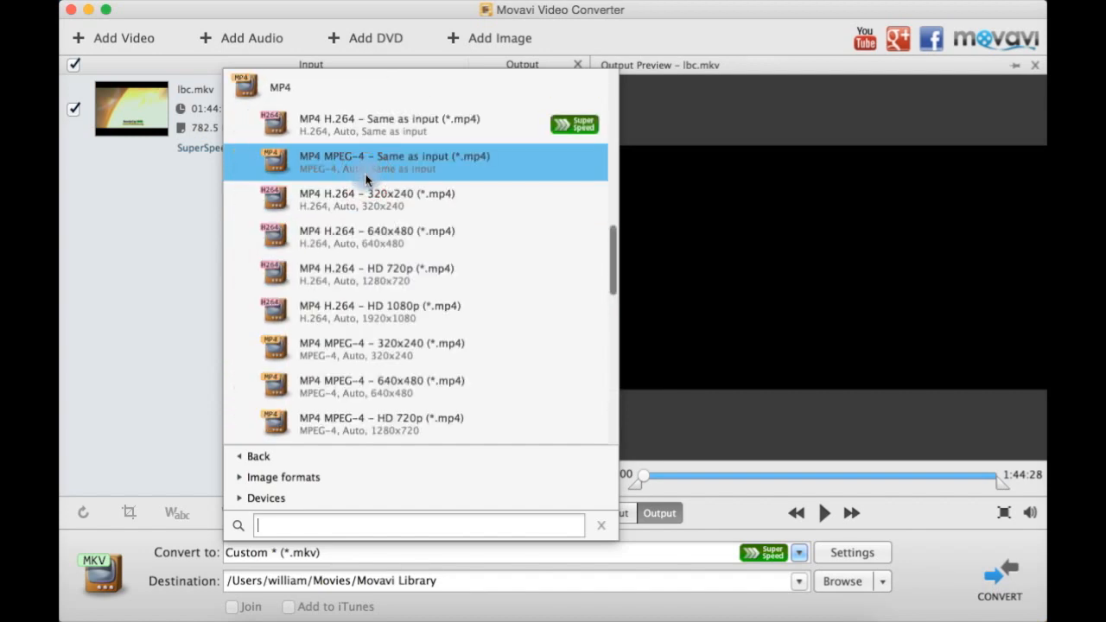
left_click(402, 136)
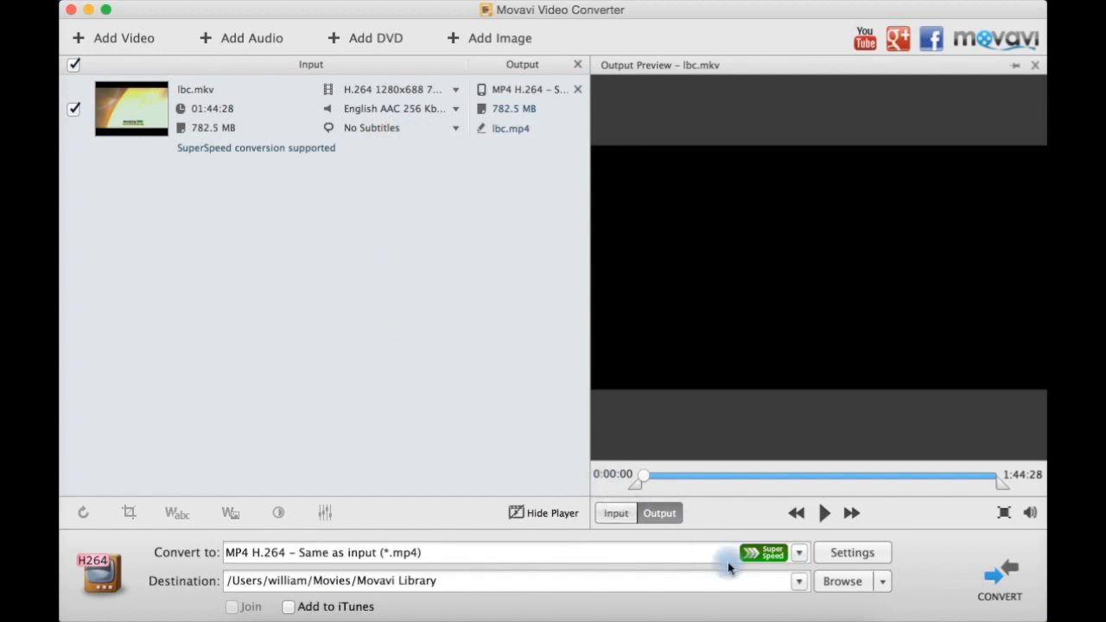
Set Speed / Quality to Medium in the MP4 video settings, view the audio settings, and accept the changes.
left_click(885, 556)
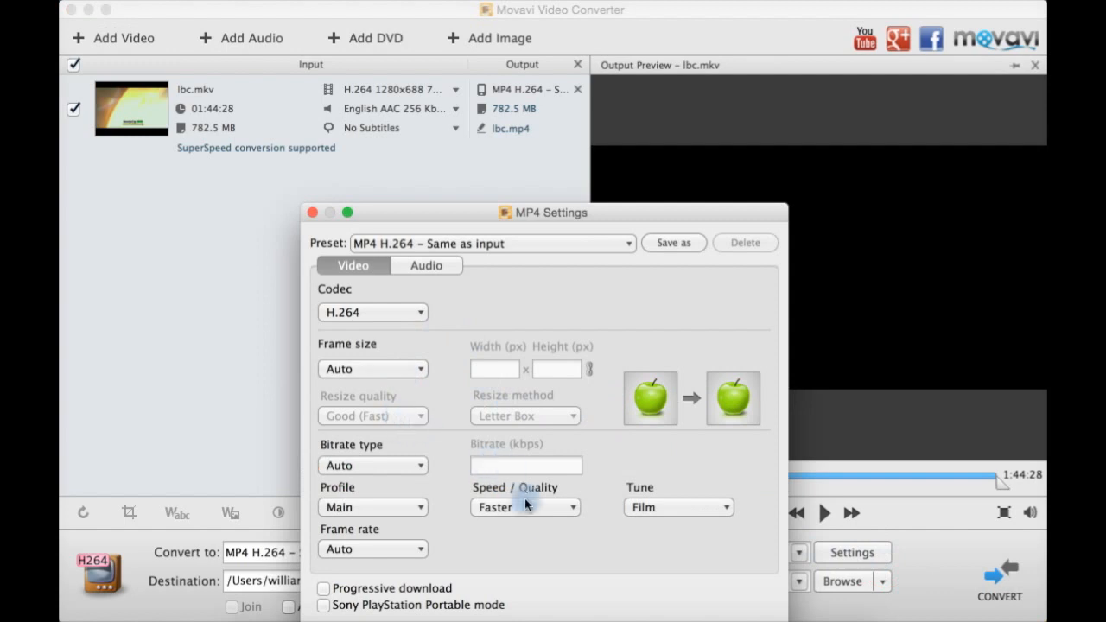
left_click(533, 510)
left_click(532, 536)
left_click(423, 266)
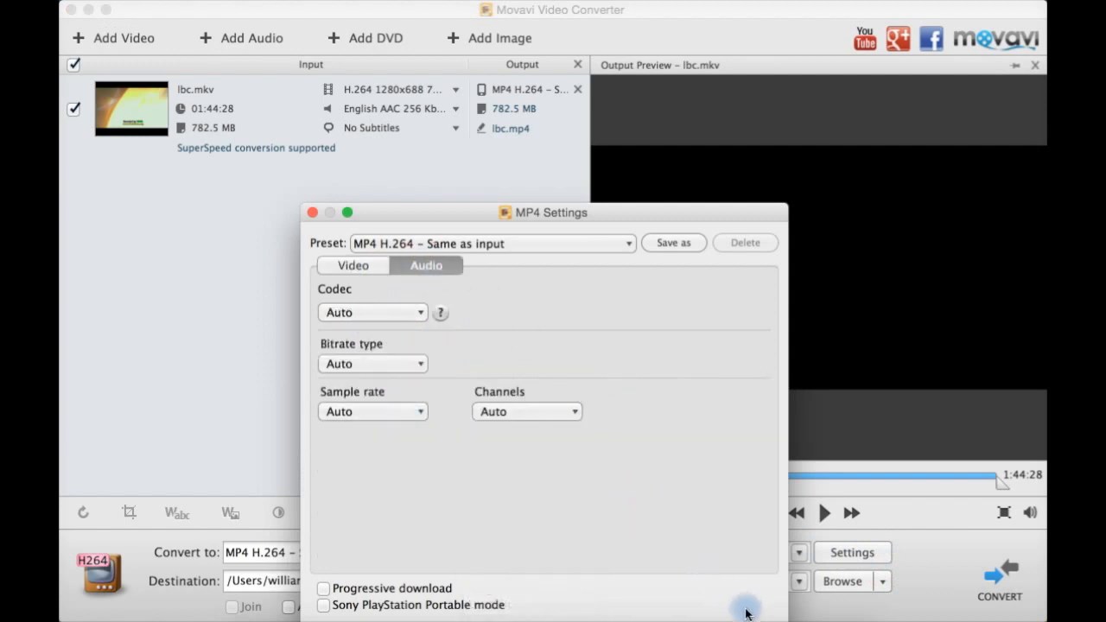
left_click_drag(576, 212, 571, 129)
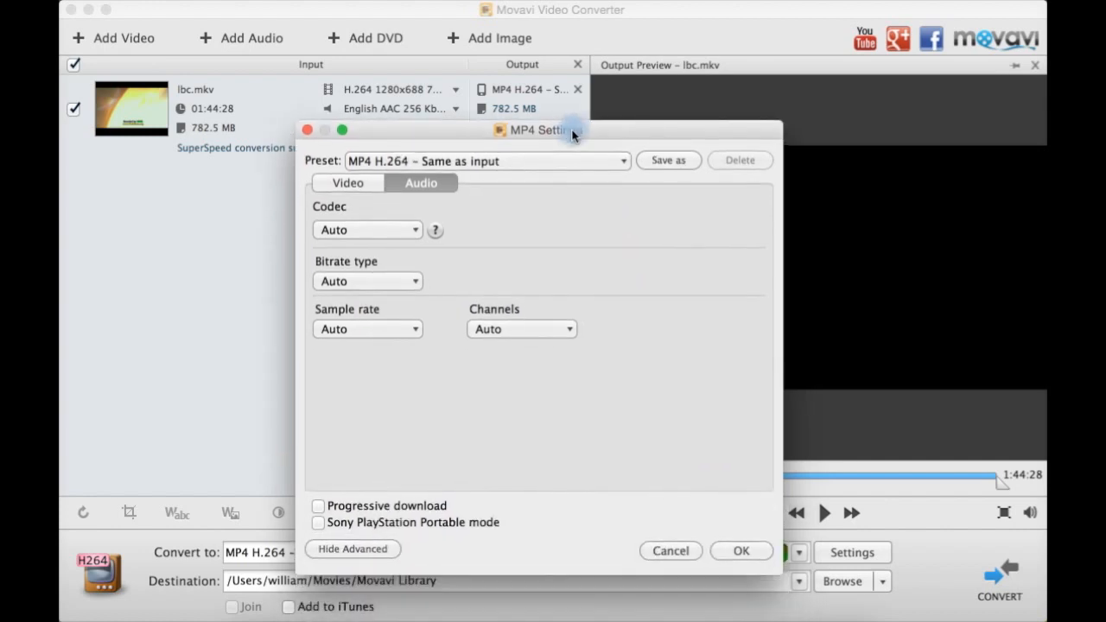
left_click(740, 550)
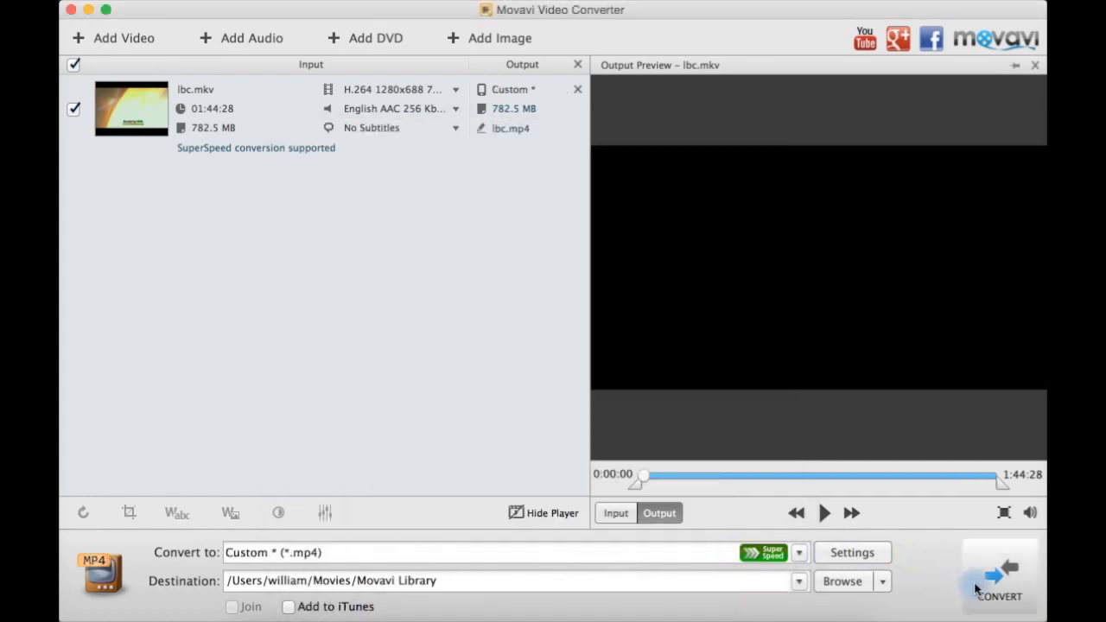
Convert lbc.mkv to MP4 and remove the finished file from the conversion list.
left_click(993, 588)
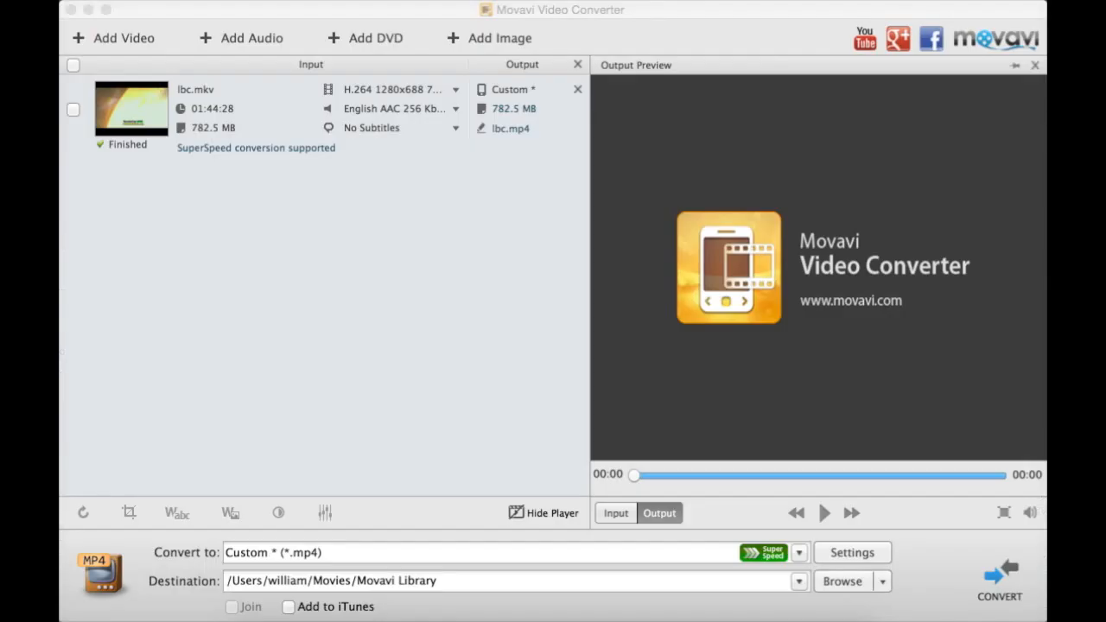
left_click(322, 245)
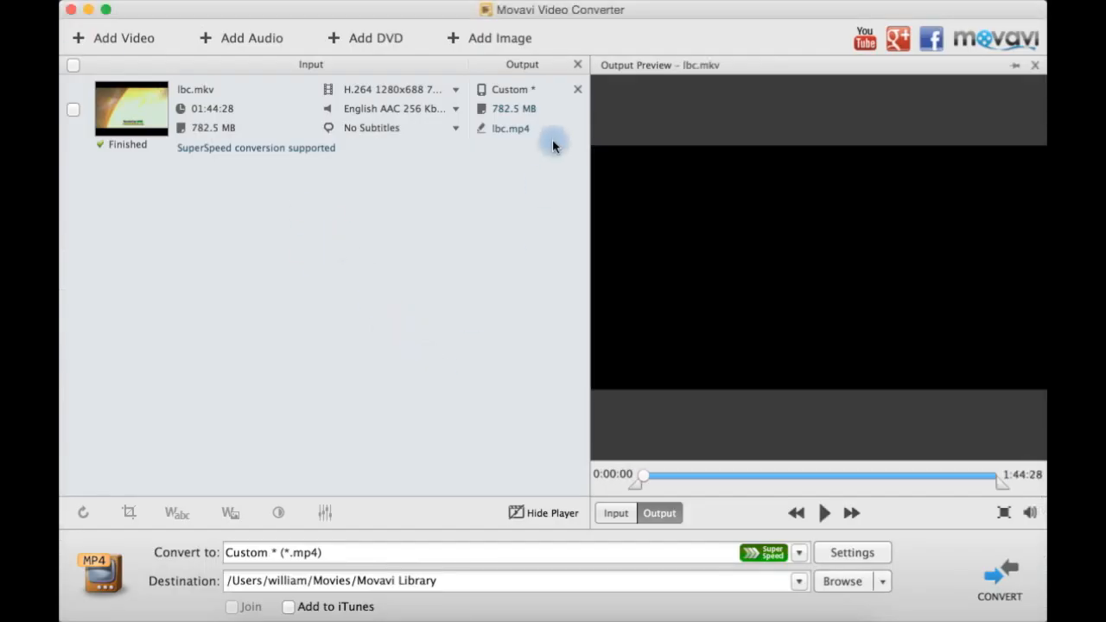
left_click(577, 90)
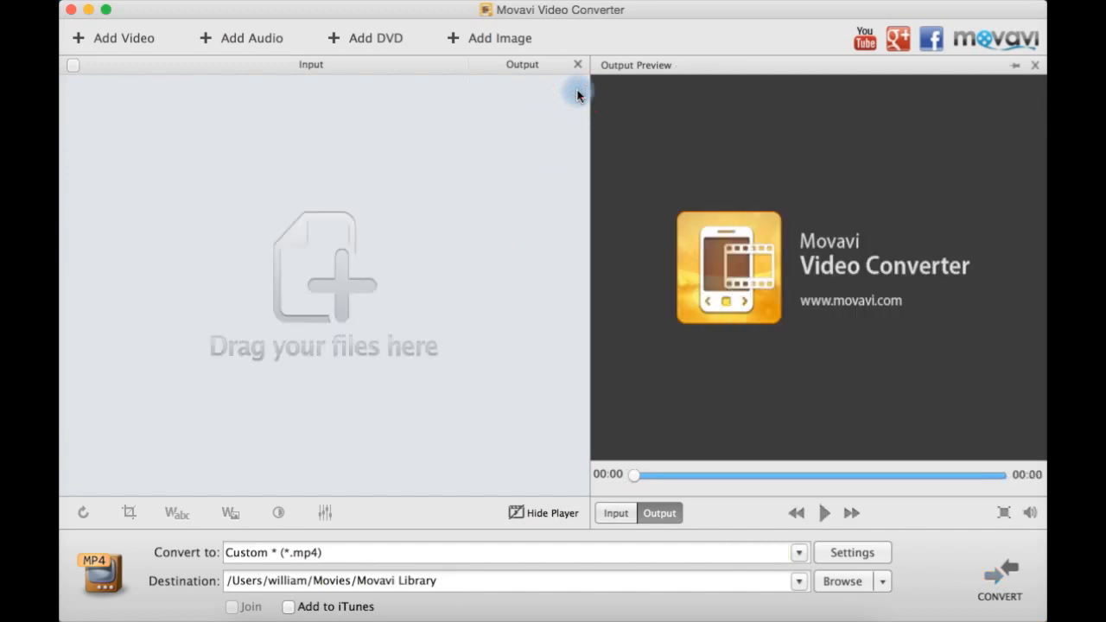
Add lbc.mkv to the conversion list again and select it.
left_click(135, 45)
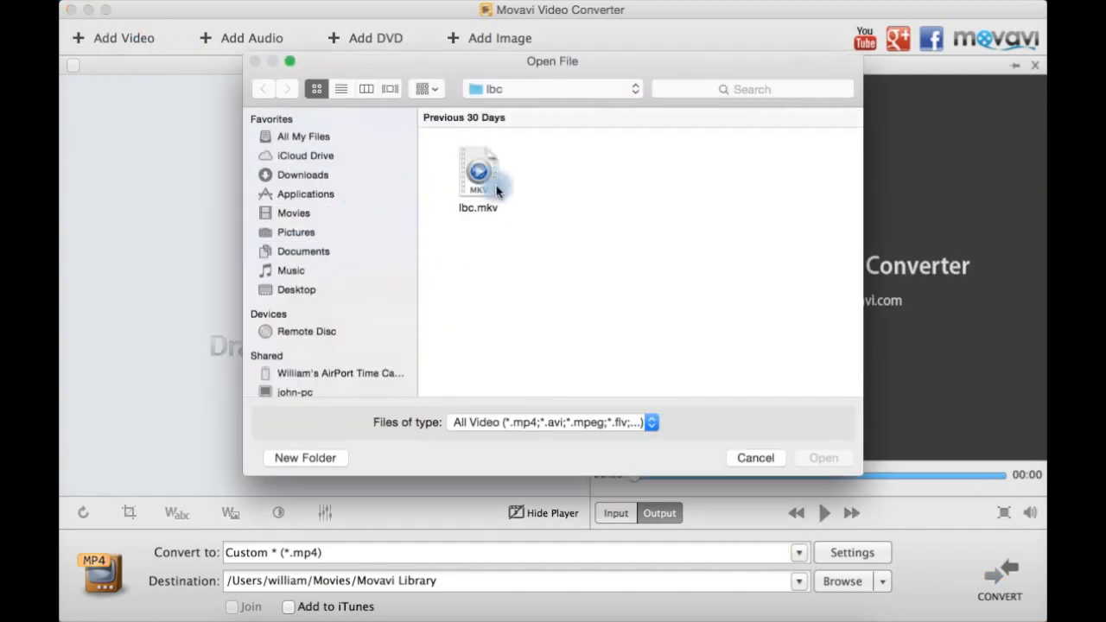
double_click(481, 177)
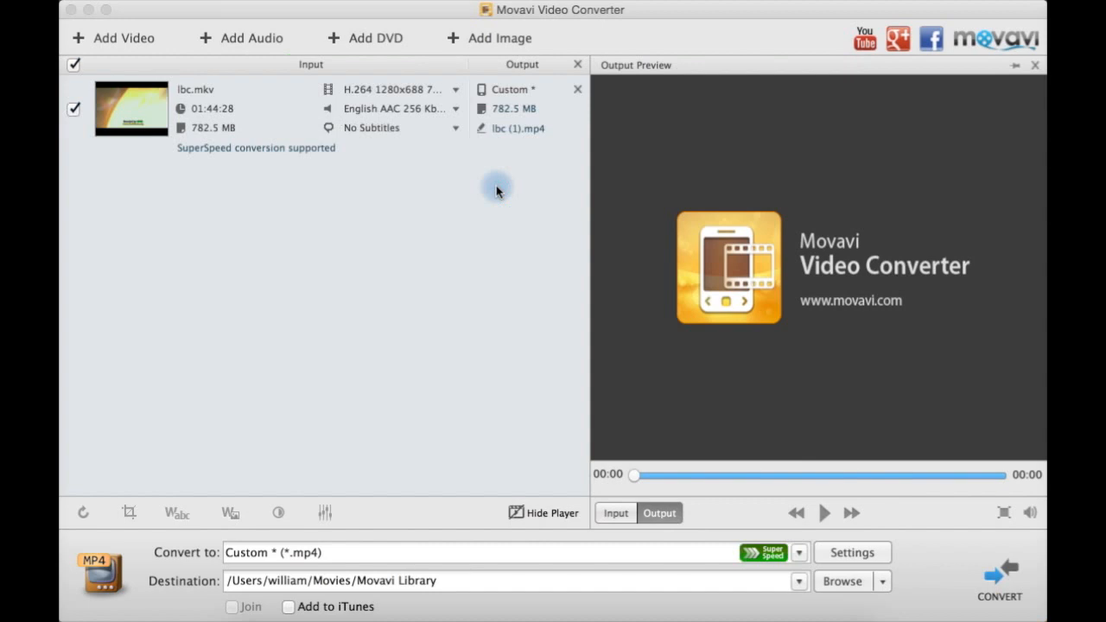
left_click(431, 144)
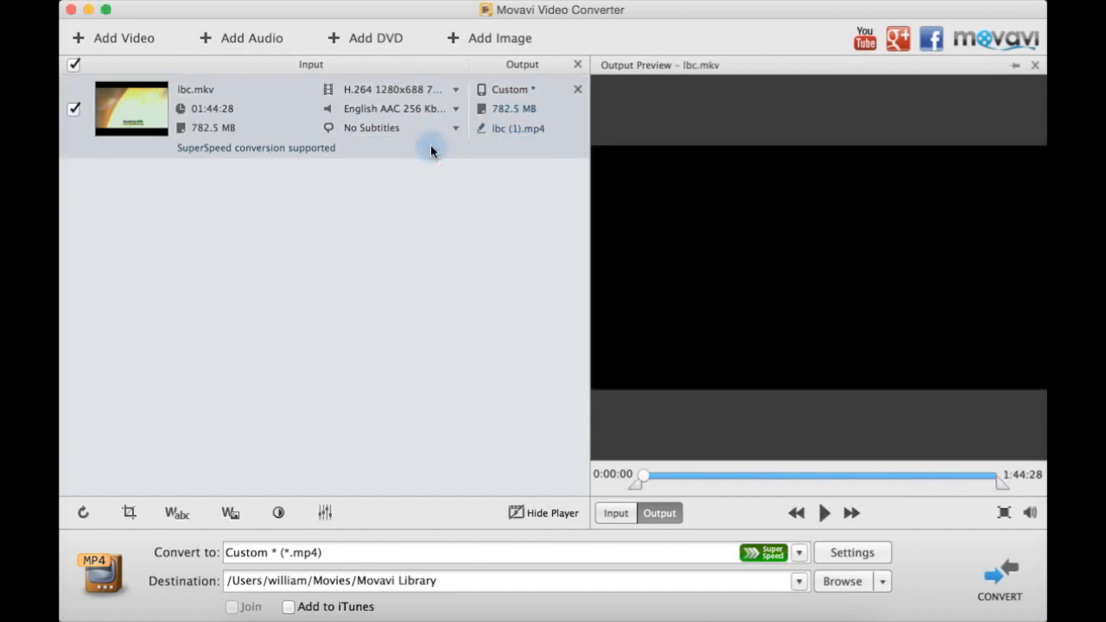
Choose the MP4 H.264 – Scale up to Full HD 1080p preset from the Upscale SD, DVD to HD group.
left_click(798, 552)
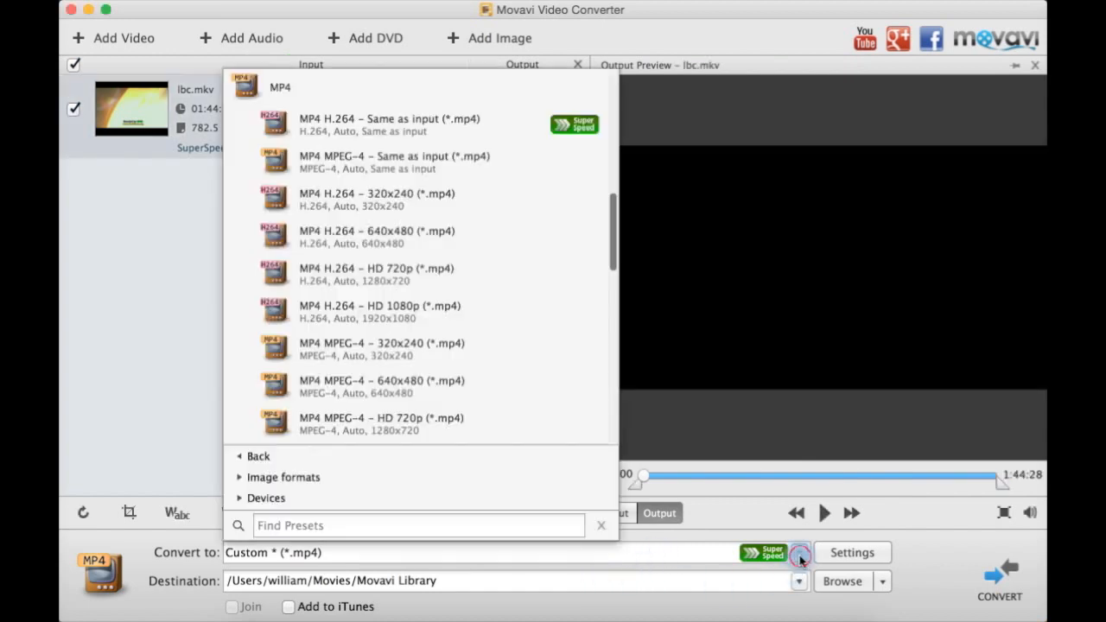
left_click(349, 103)
scroll(360, 255, "up", 10)
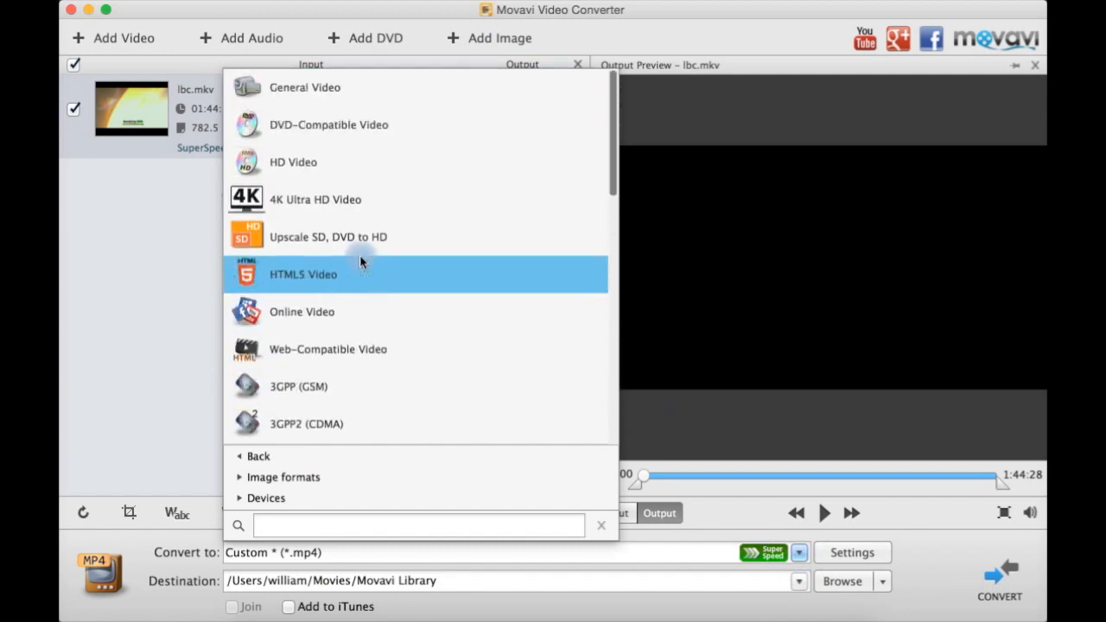
left_click(372, 225)
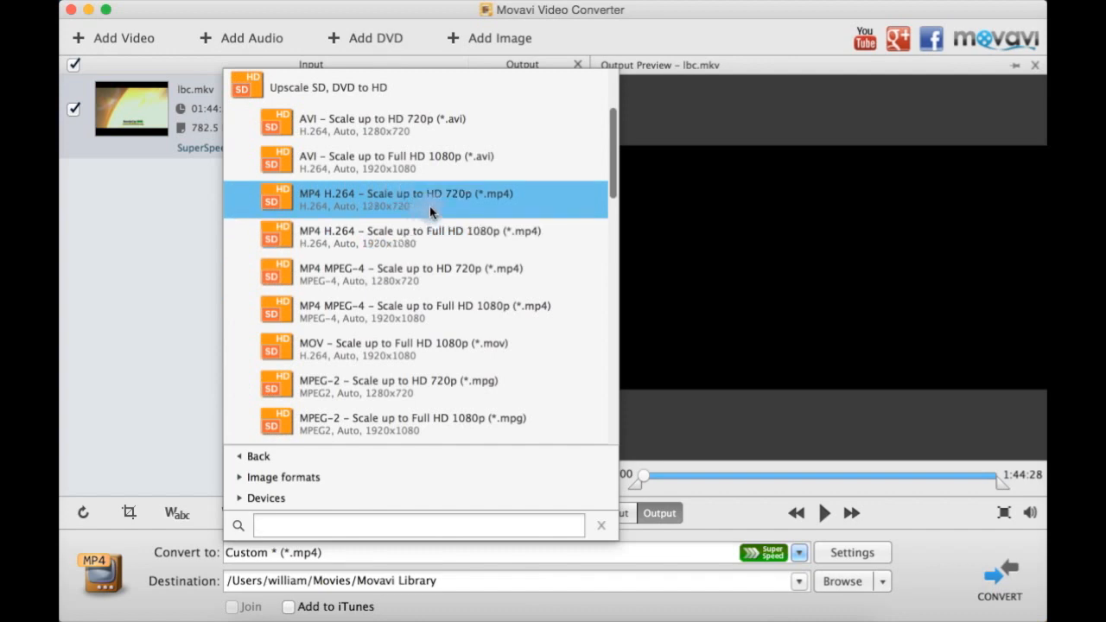
left_click(438, 250)
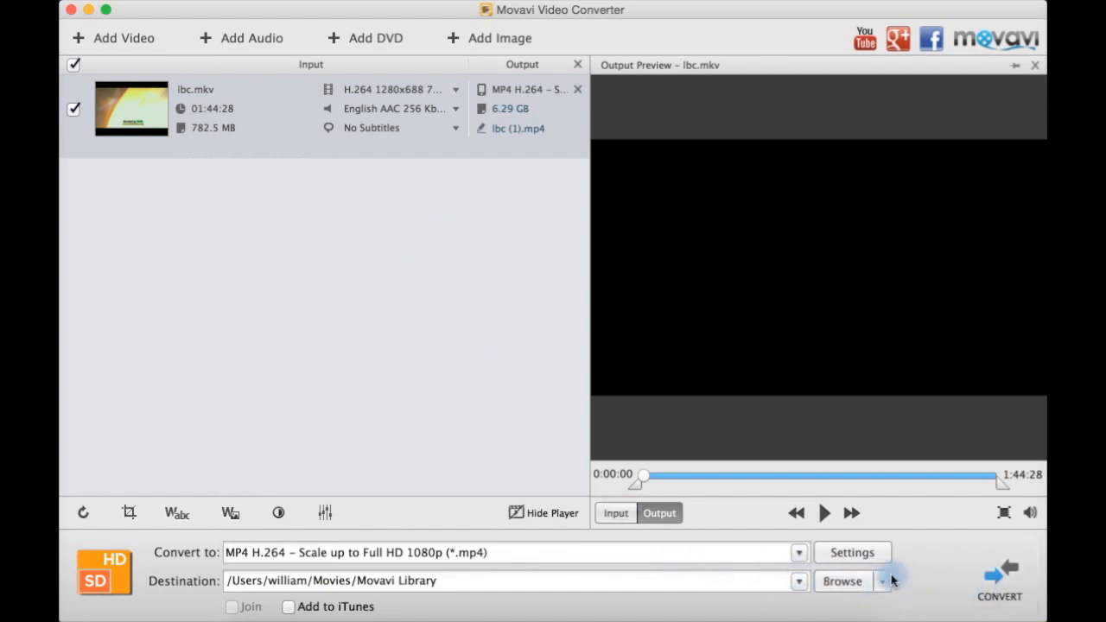
Set Speed / Quality to Medium and Resize quality to High (Medium) in the MP4 video settings.
left_click(860, 556)
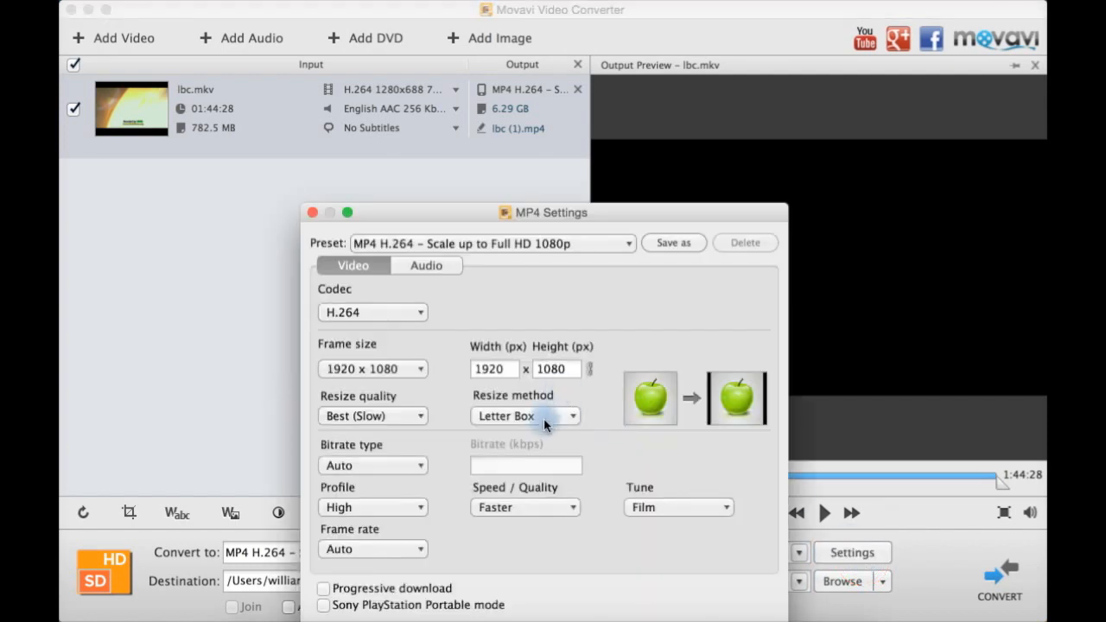
left_click(525, 508)
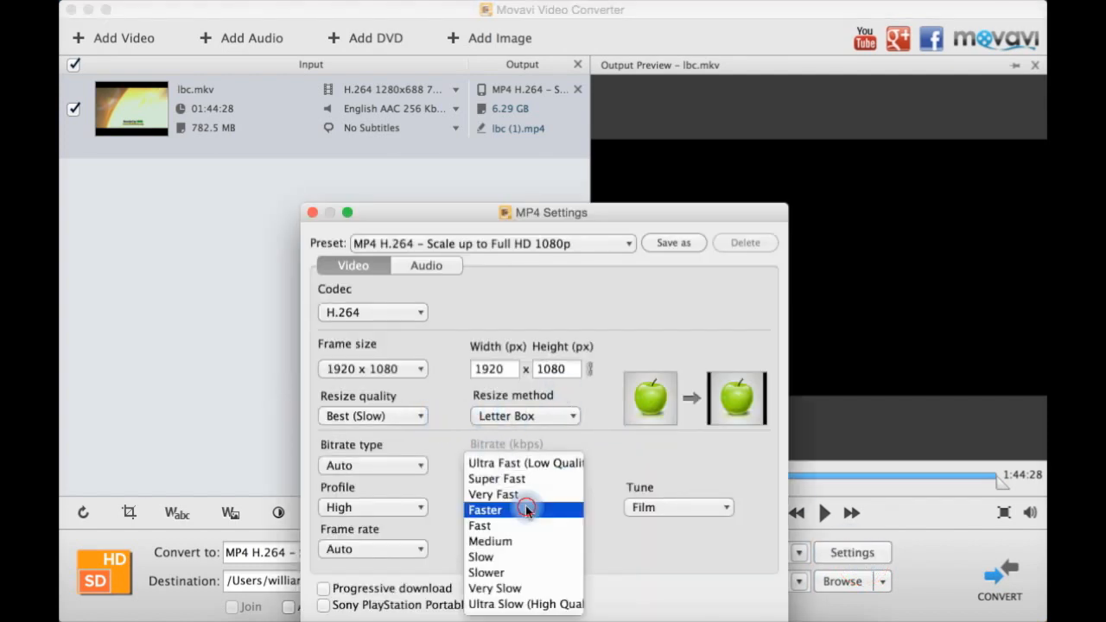
left_click(528, 540)
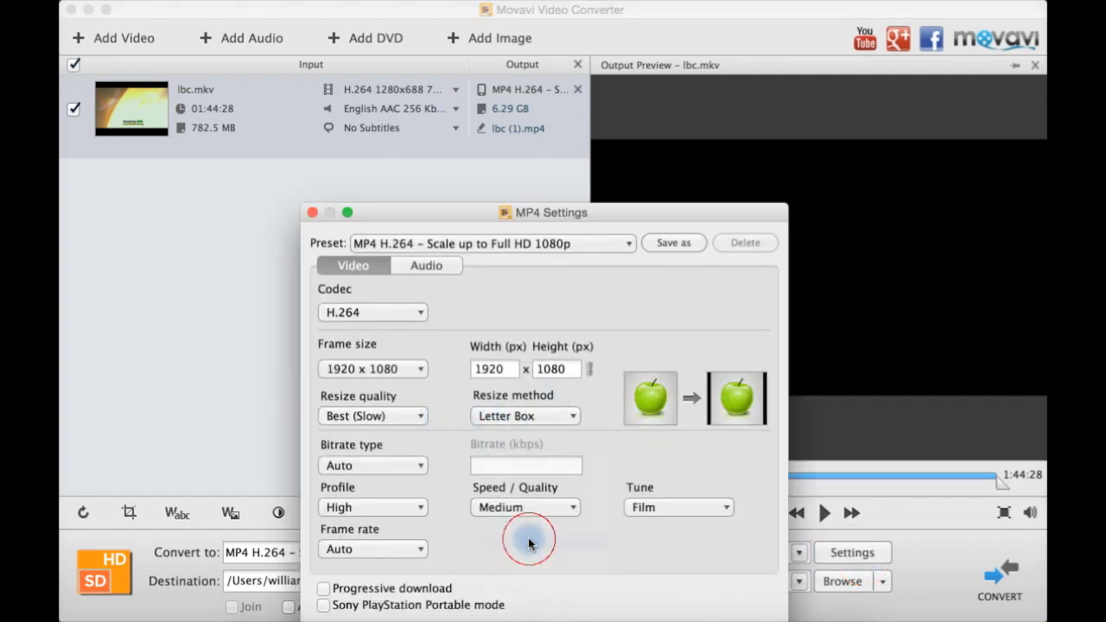
left_click(421, 416)
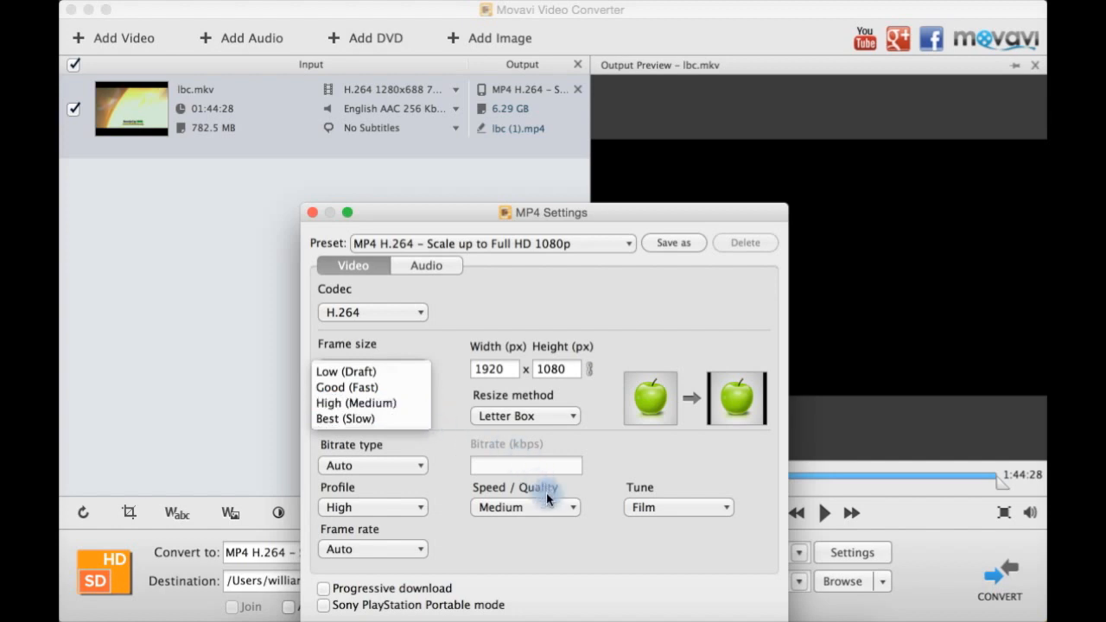
left_click(384, 402)
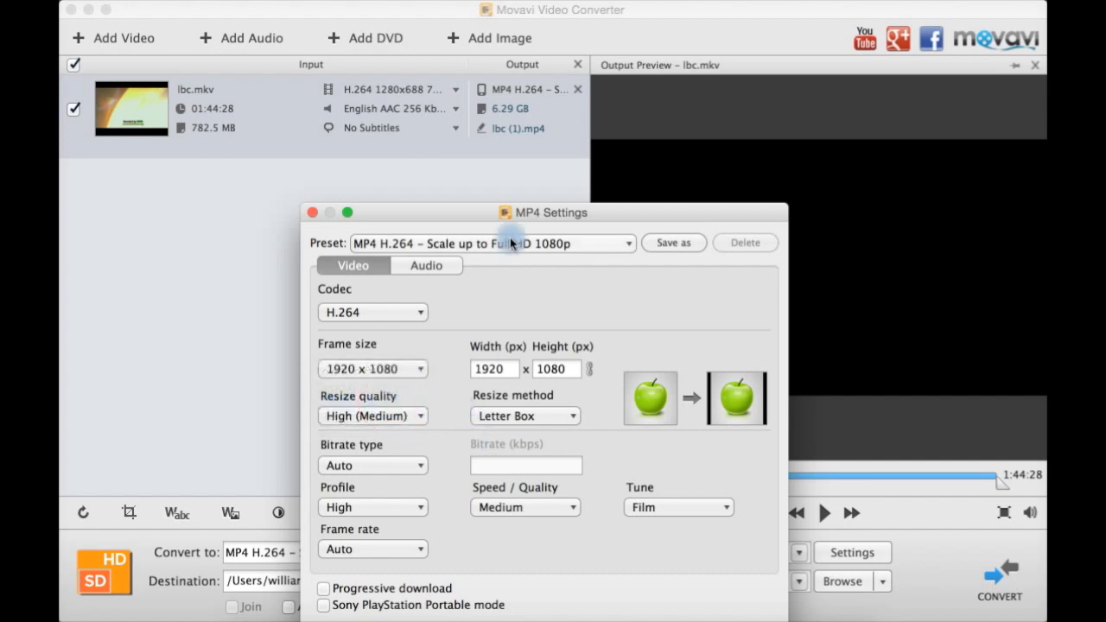
View the MP4 audio settings, accept the changes, and start converting lbc.mkv to Full HD 1080p.
left_click_drag(492, 211, 445, 139)
left_click(384, 196)
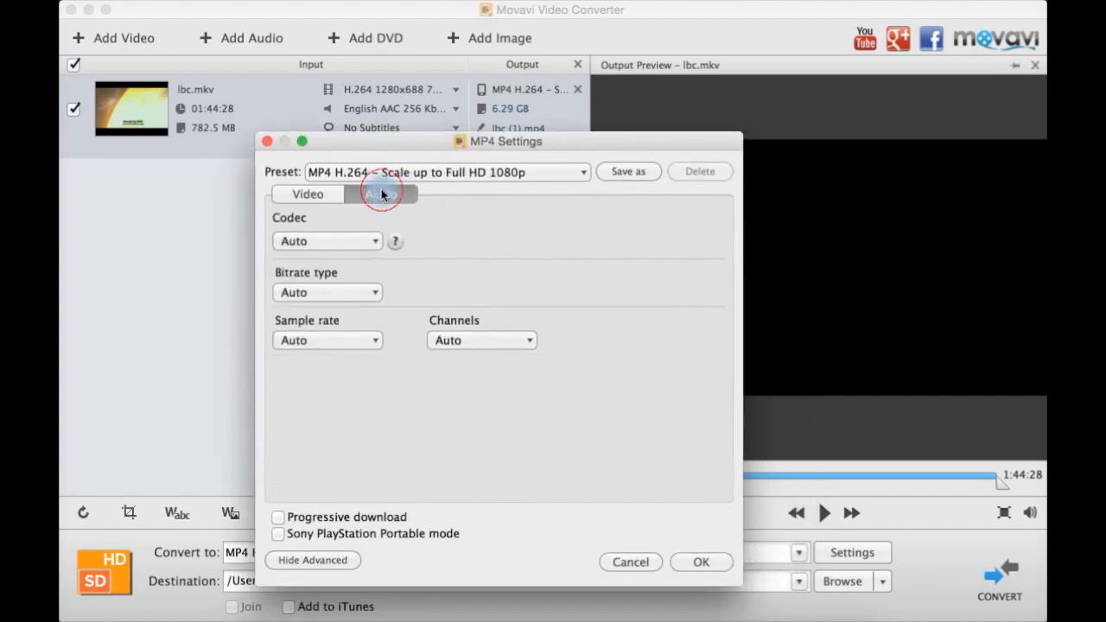
left_click(701, 566)
left_click(985, 579)
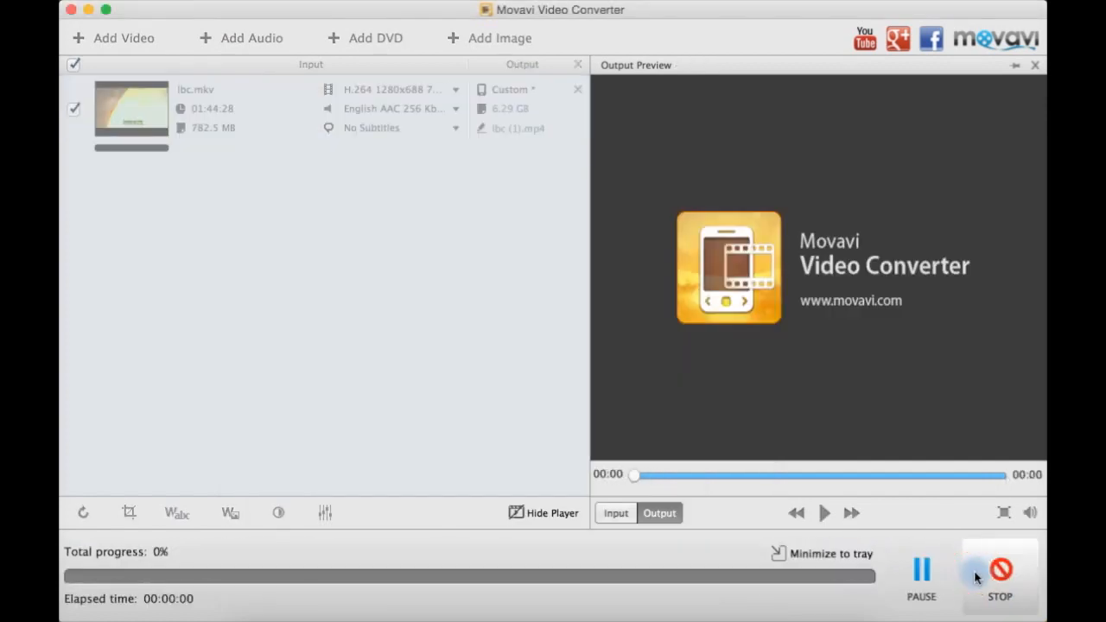
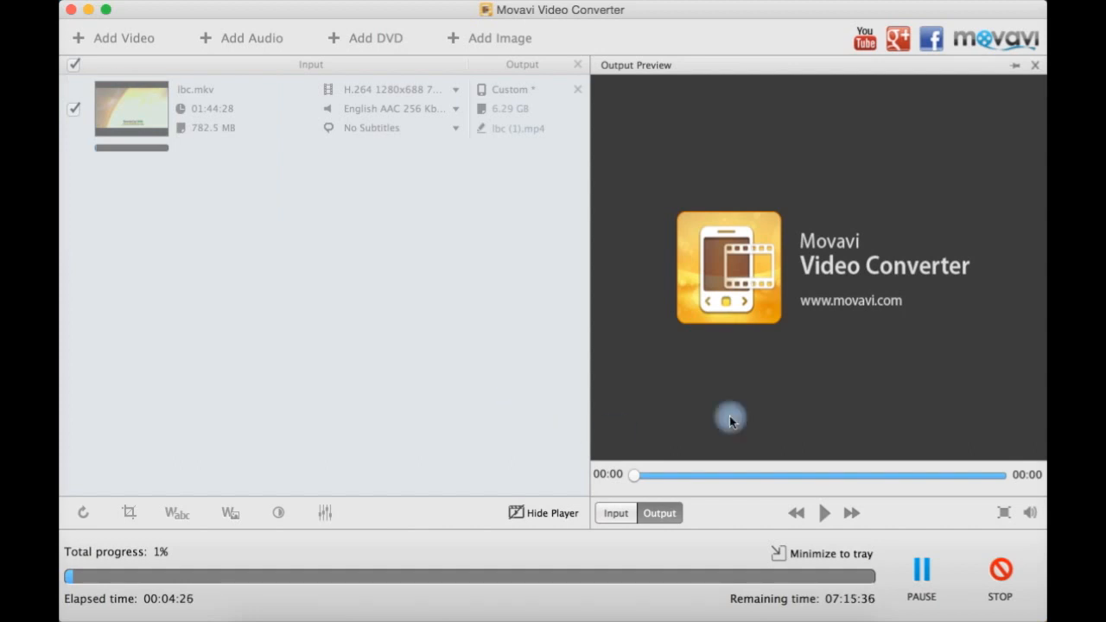
Stop the running Full HD conversion of lbc.mkv.
left_click(999, 566)
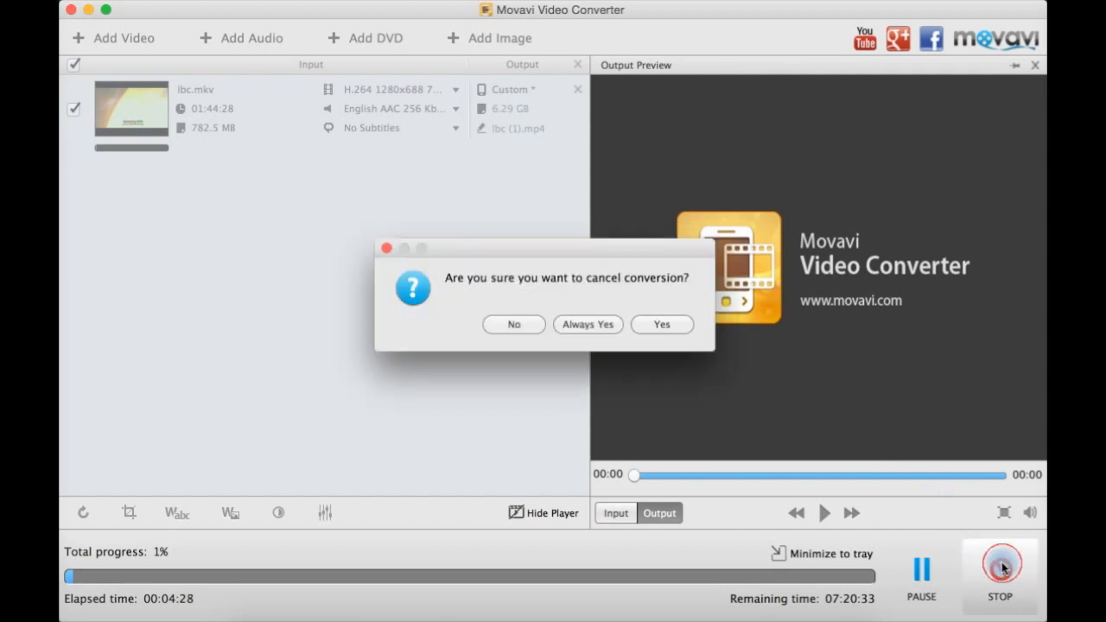
left_click(653, 328)
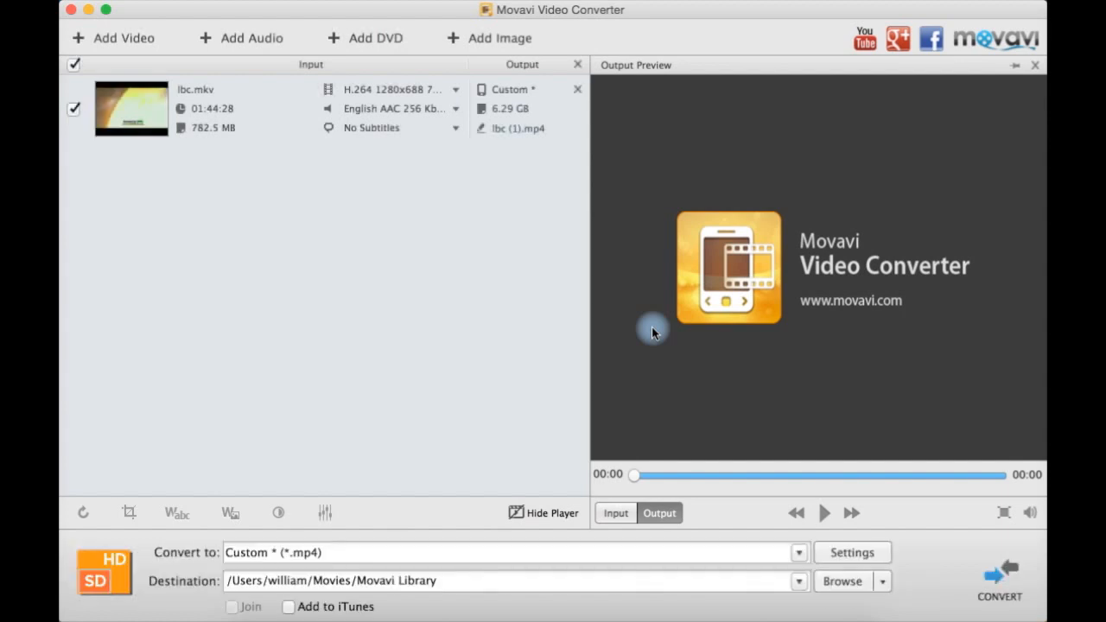
Set Resize quality to Good (Fast) and Speed / Quality to Faster in the MP4 video settings, and accept the changes.
left_click(848, 549)
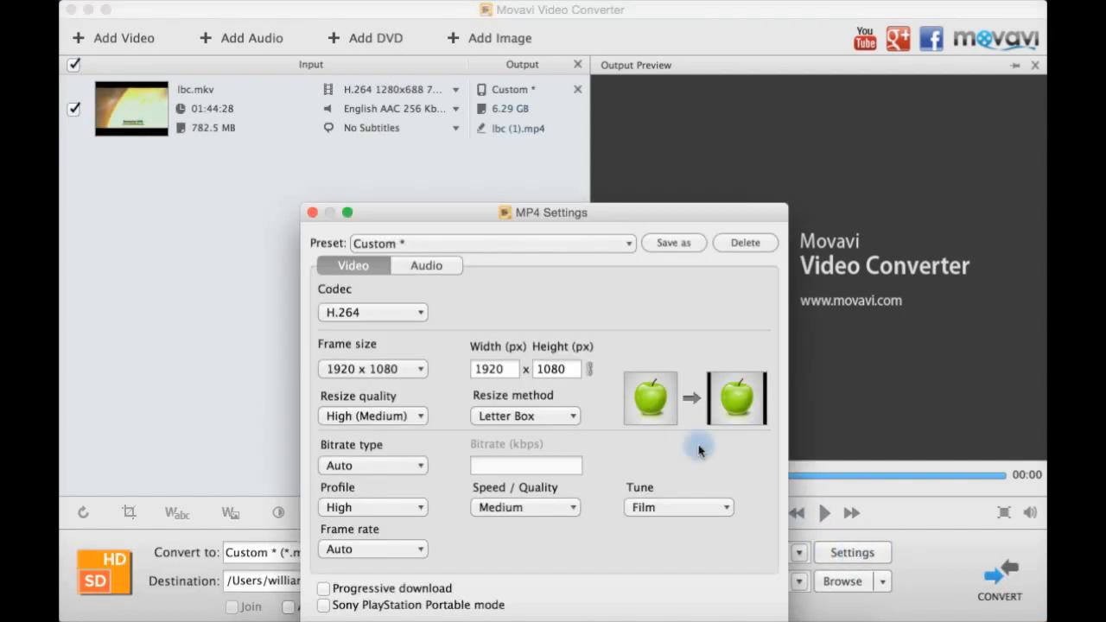
left_click_drag(475, 217, 479, 90)
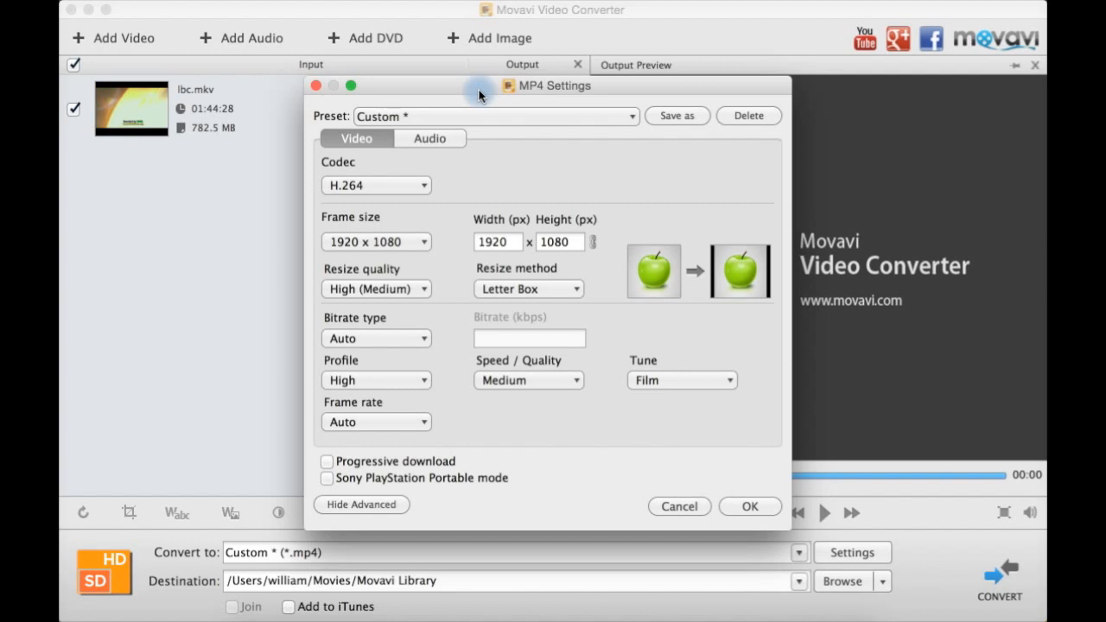
left_click(411, 292)
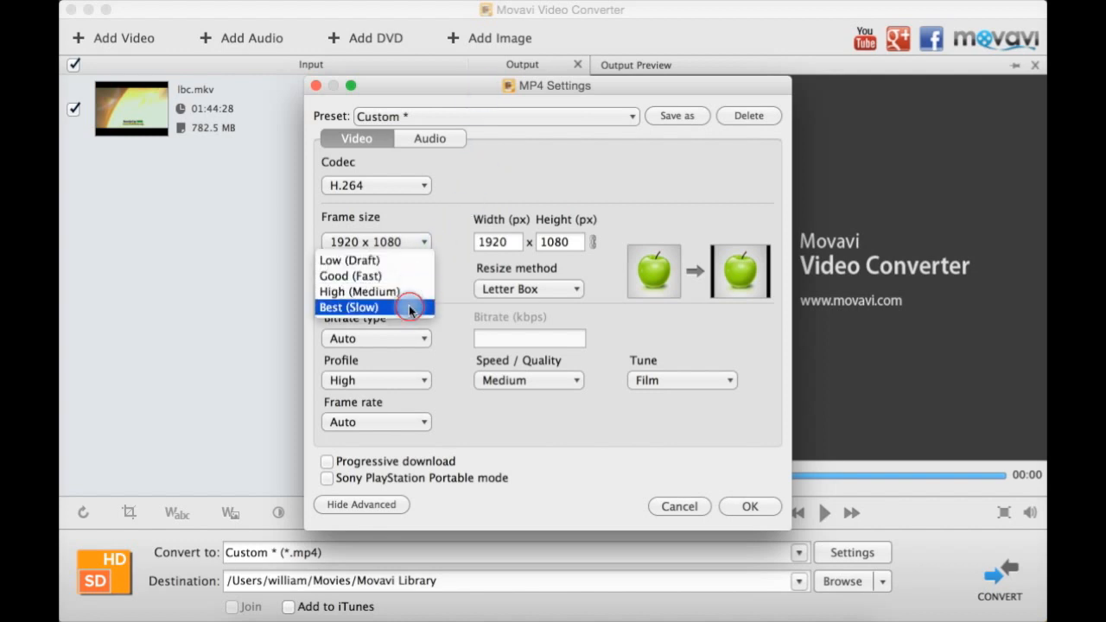
left_click(410, 303)
left_click(411, 290)
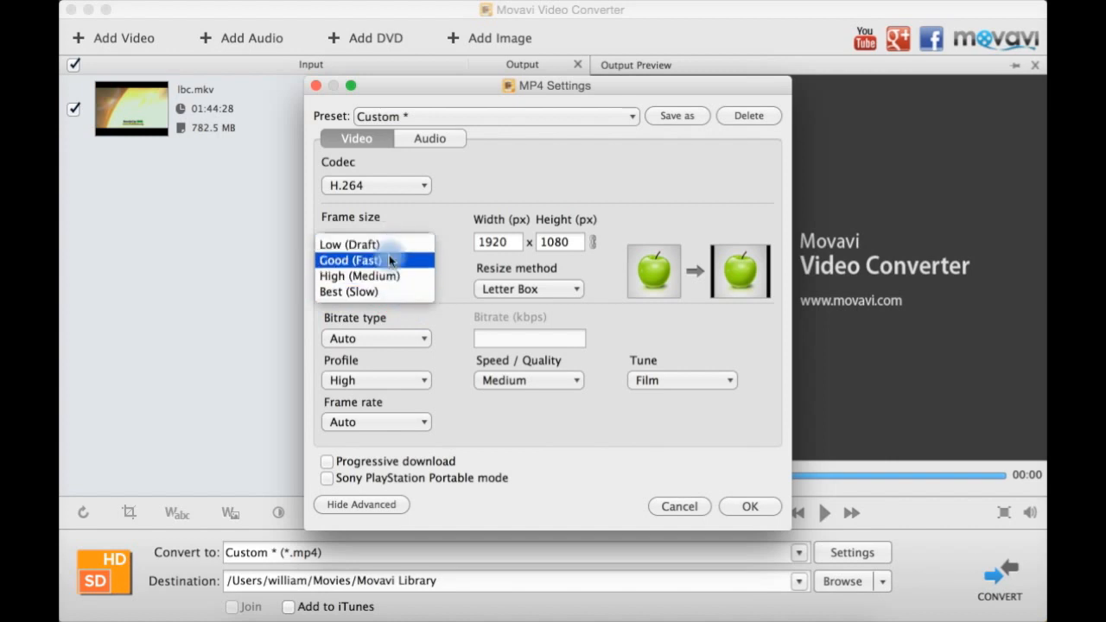
left_click(388, 259)
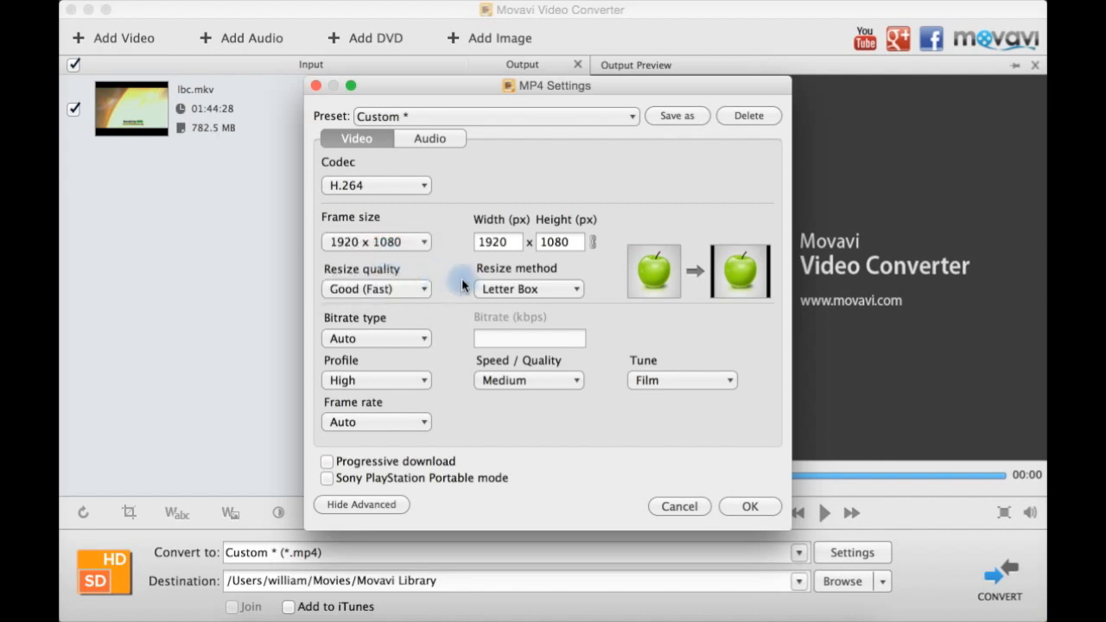
left_click(543, 381)
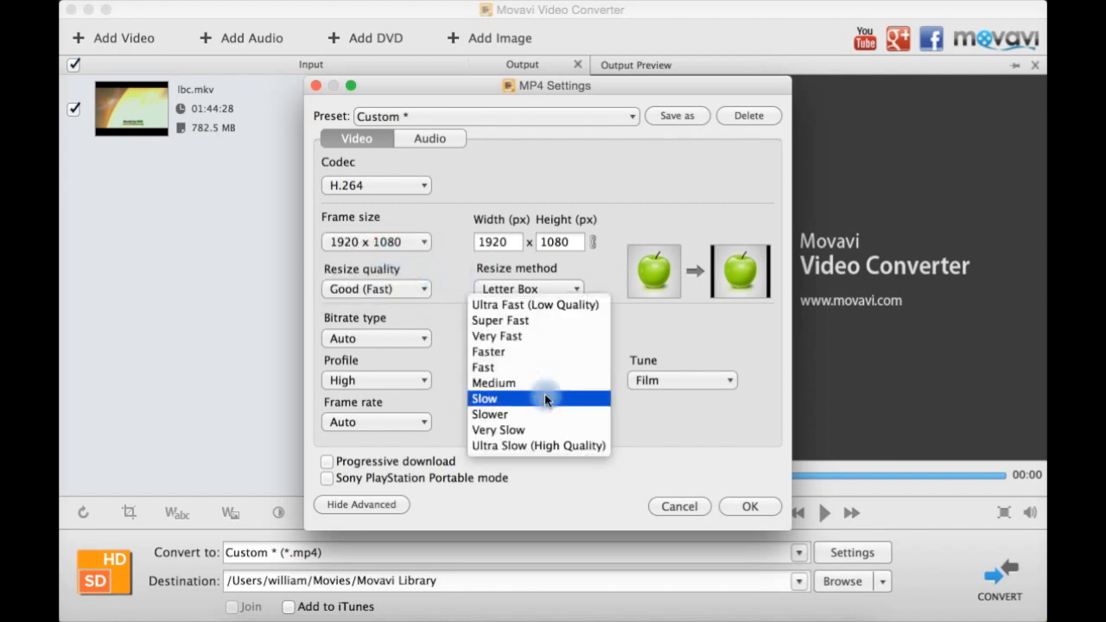
left_click(538, 353)
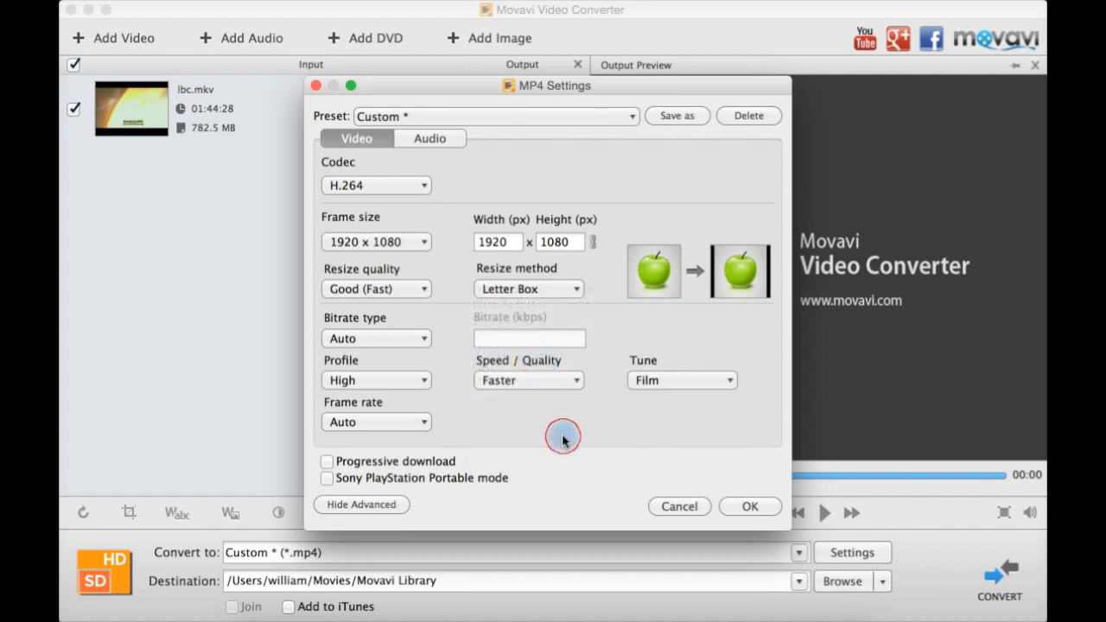
left_click(743, 507)
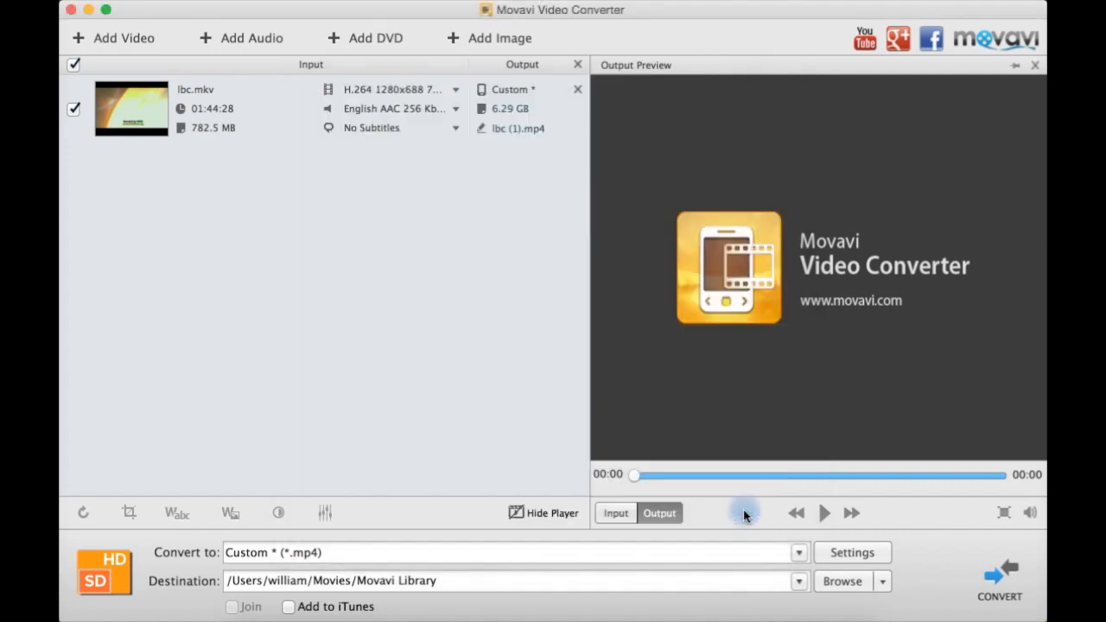
Try converting lbc.mkv with the faster MP4 settings, and cancel the conversion.
left_click(998, 581)
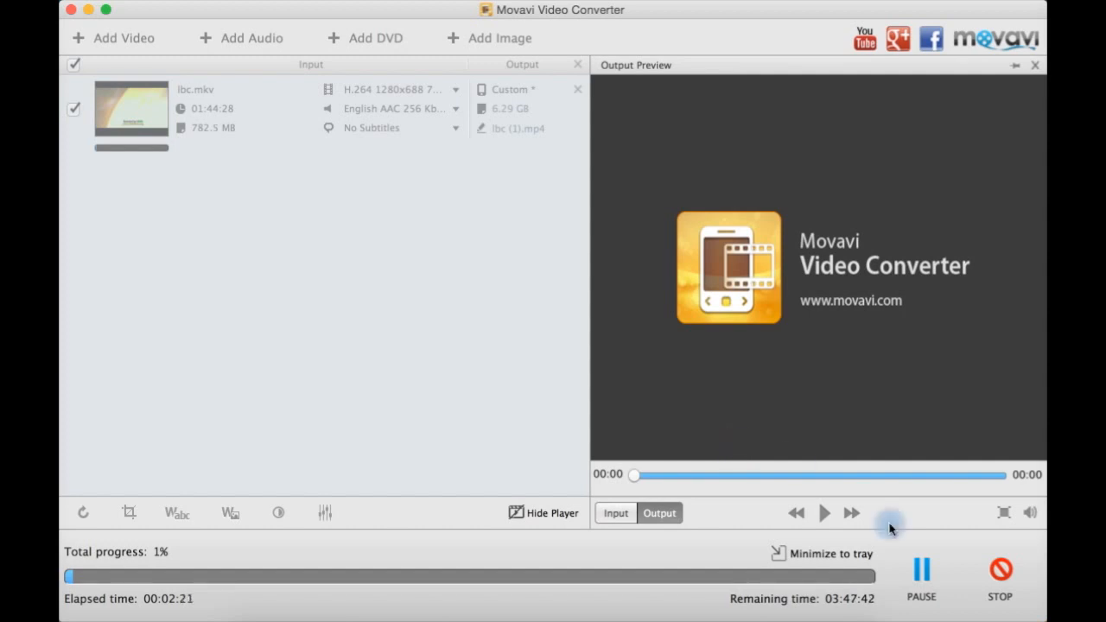
left_click(1000, 574)
left_click(661, 324)
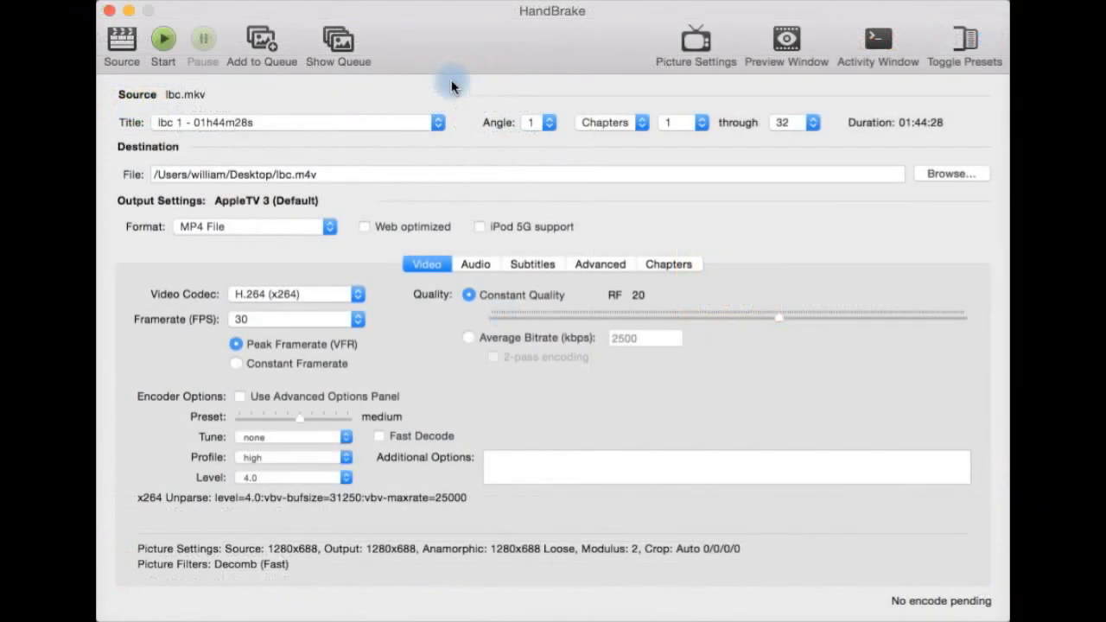
In HandBrake, check for a newer version and close the update and version windows.
left_click(98, 2)
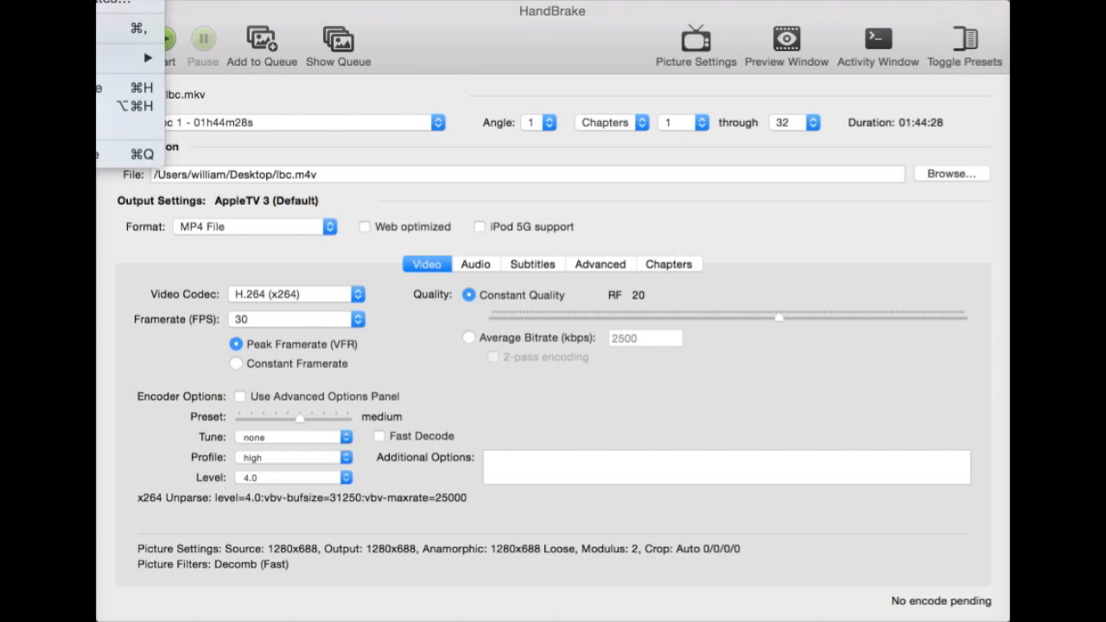
left_click(112, 29)
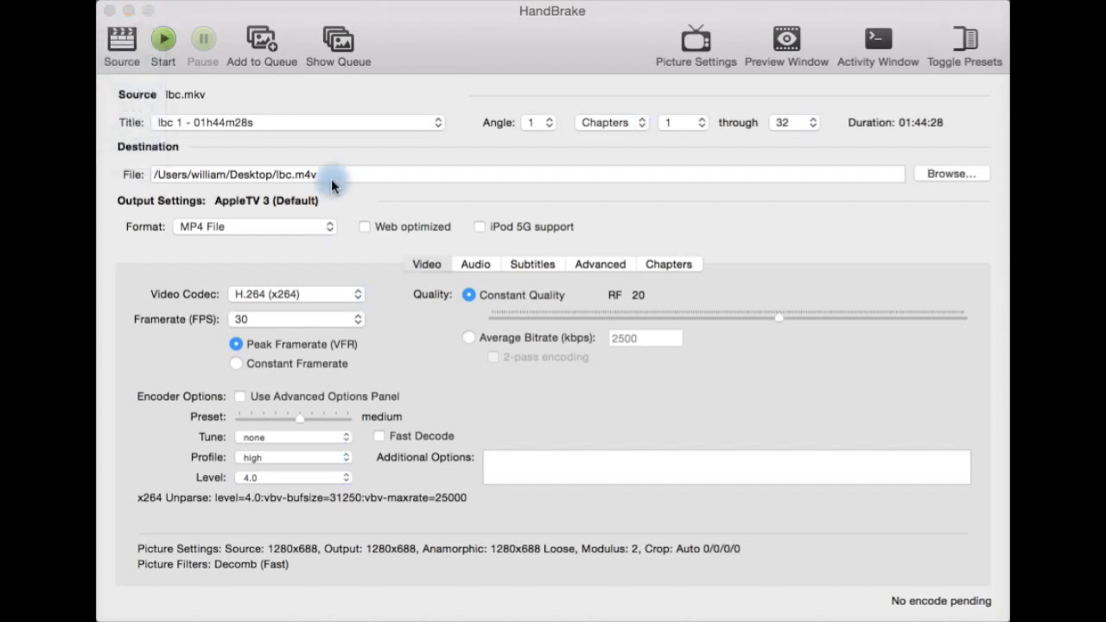
left_click(99, 2)
key("Escape")
left_click(246, 1)
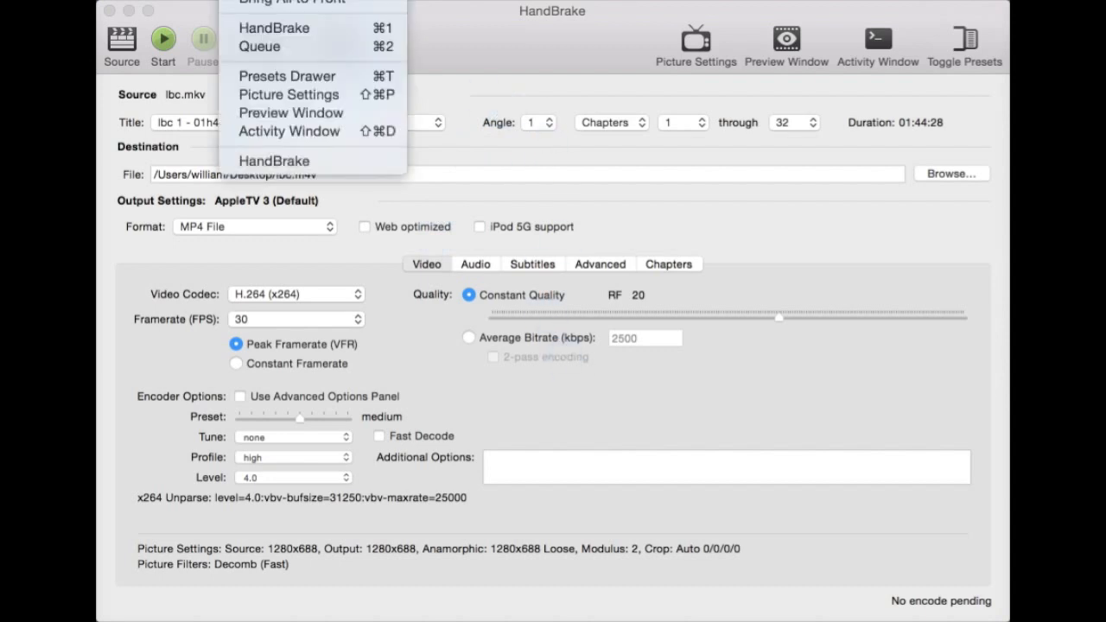
left_click(563, 83)
left_click(103, 1)
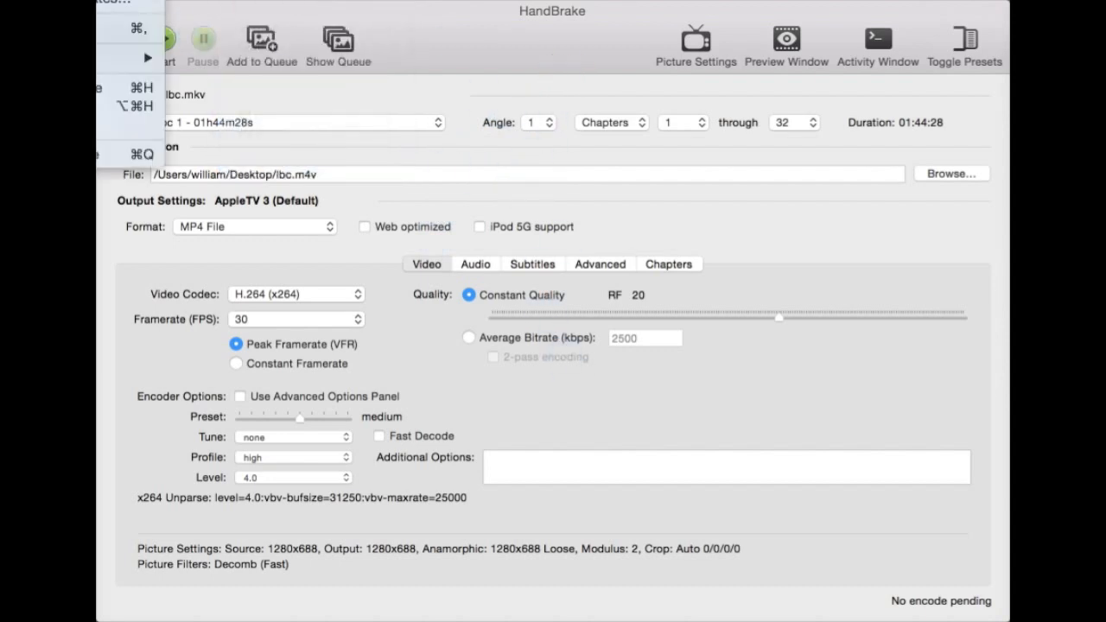
left_click(121, 1)
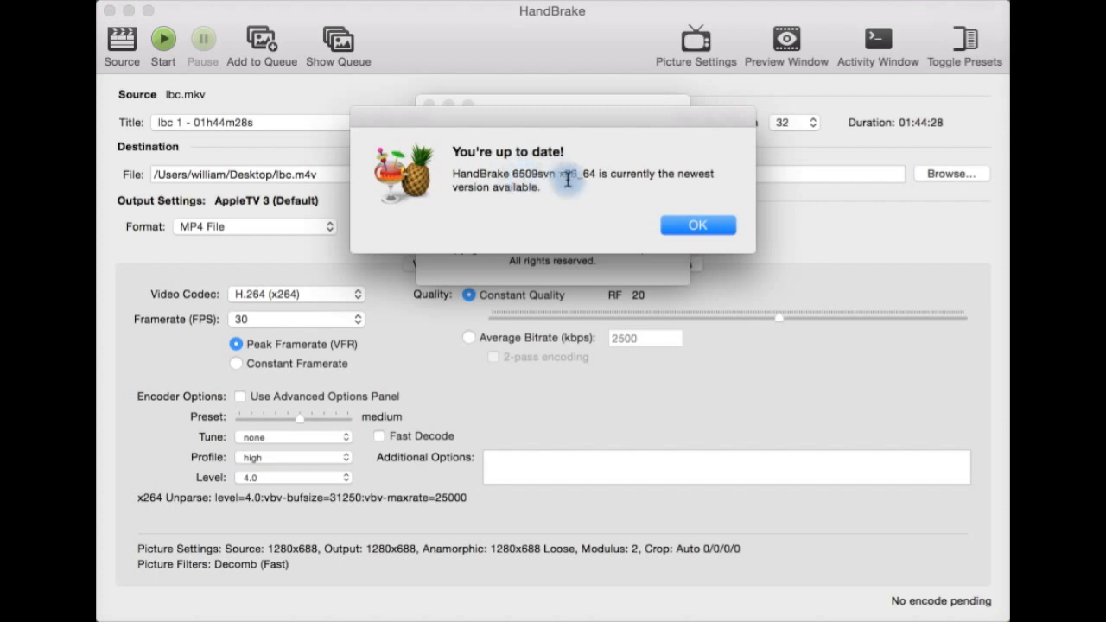
left_click(694, 225)
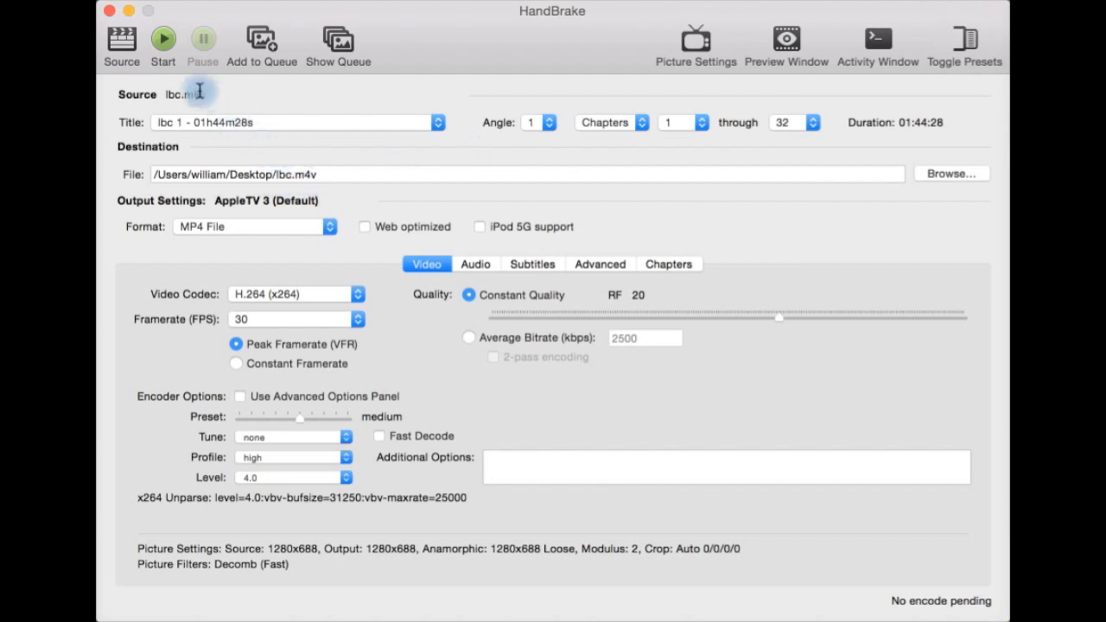
Show the presets drawer fully in view and list the built-in Devices and Regular presets.
left_click(966, 53)
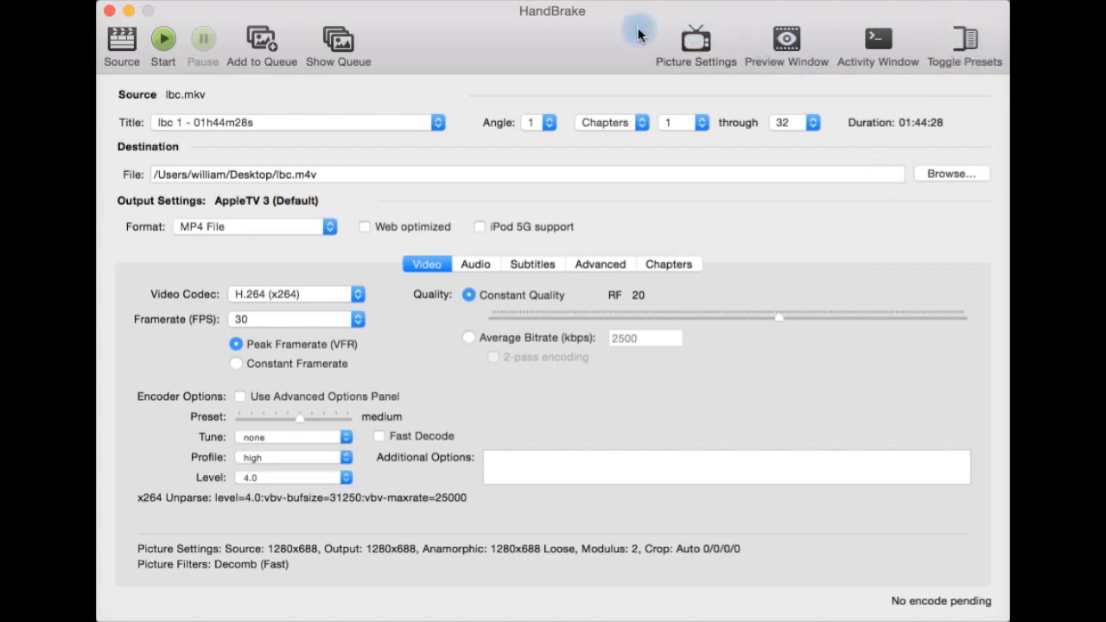
left_click_drag(588, 30, 487, 36)
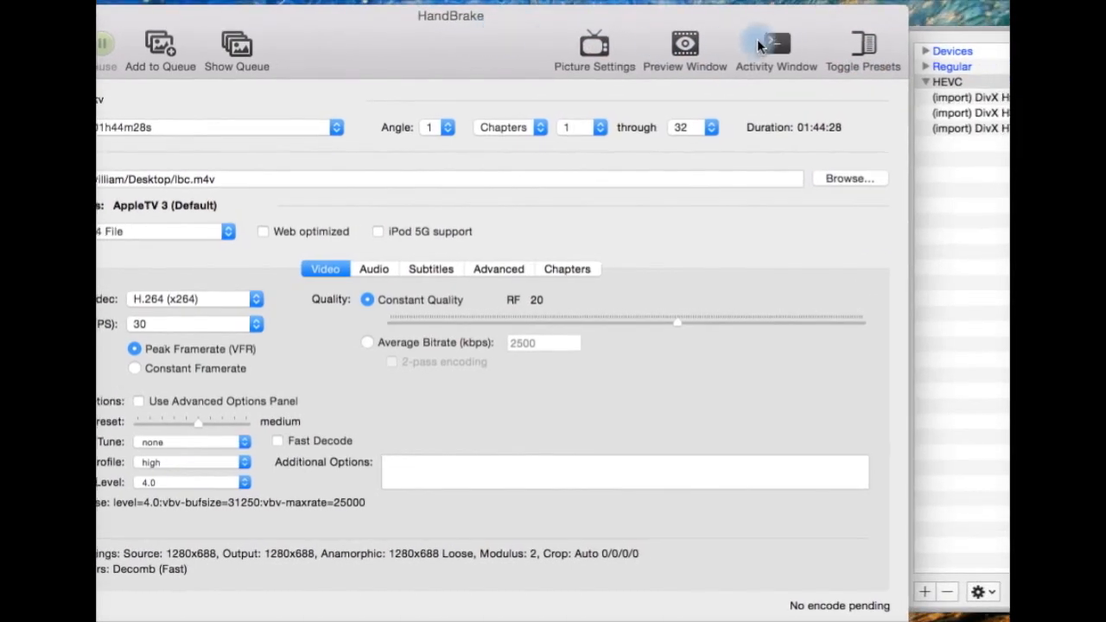
left_click_drag(721, 26, 525, 28)
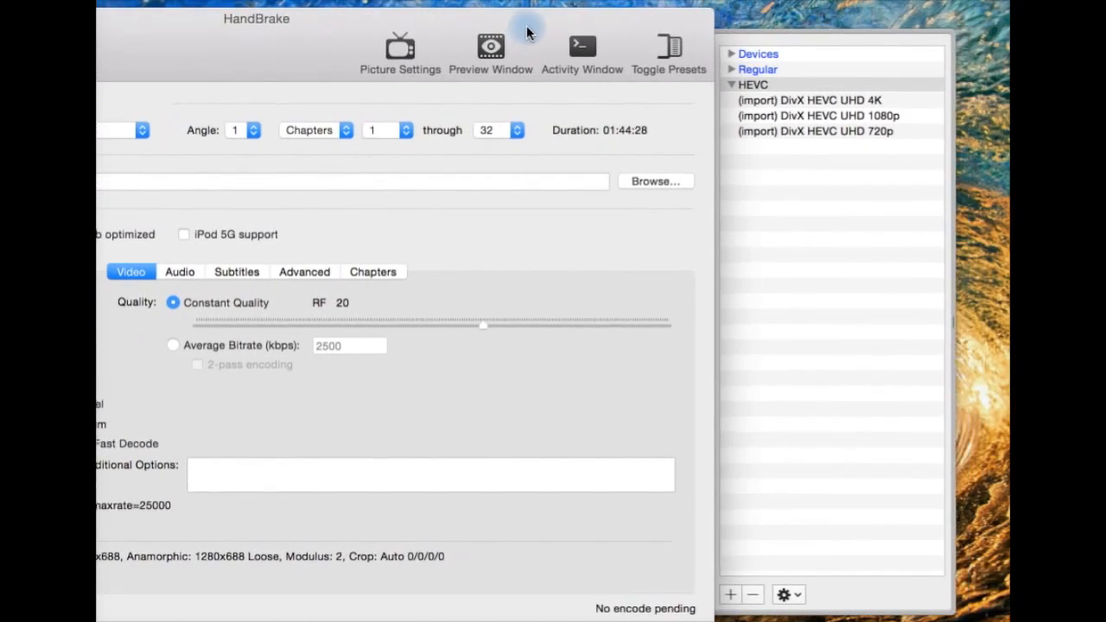
left_click(792, 596)
left_click(810, 570)
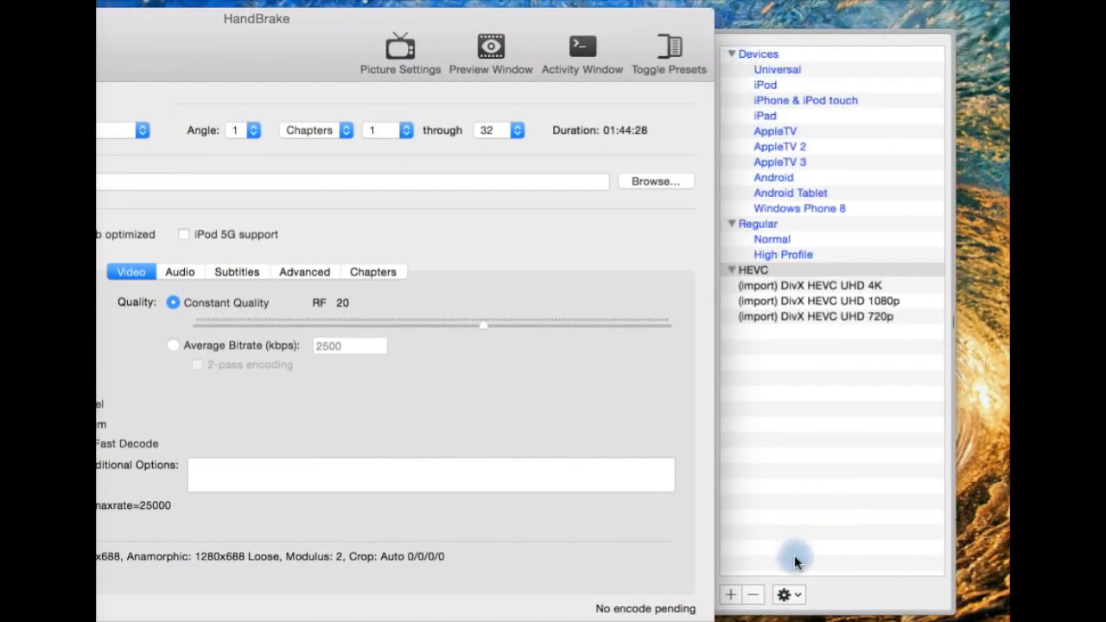
Apply the AppleTV 3 preset, hide the presets drawer and bring the main window back into view.
left_click(799, 162)
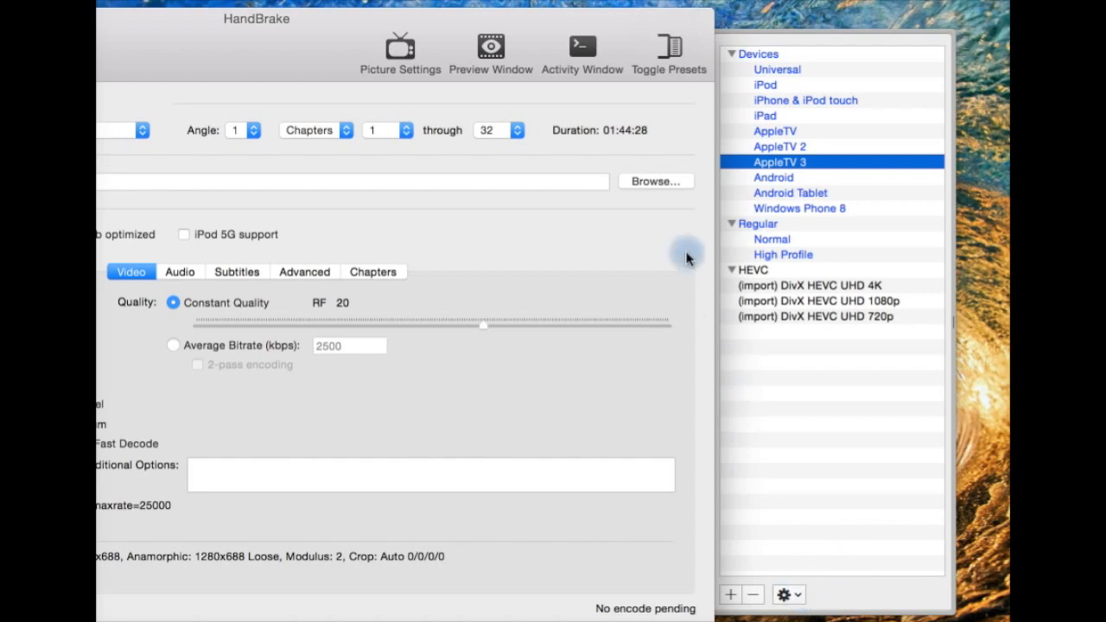
left_click(660, 49)
left_click_drag(249, 49, 546, 47)
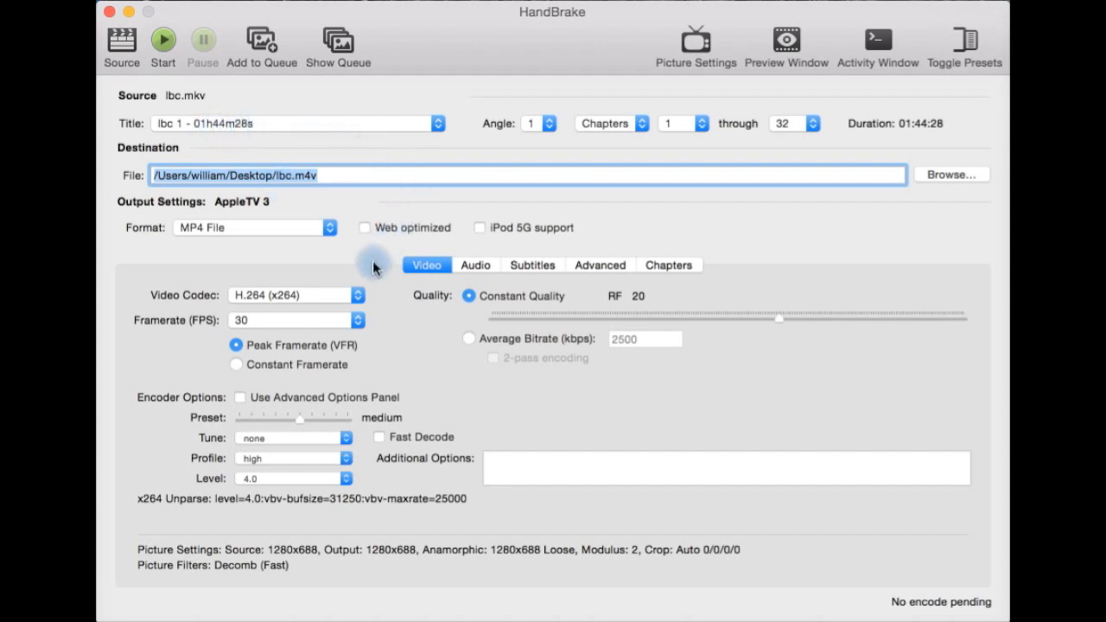
Examine the available video codecs and the audio, subtitle, advanced and chapter settings for lbc.mkv, and return to the video settings.
left_click(299, 296)
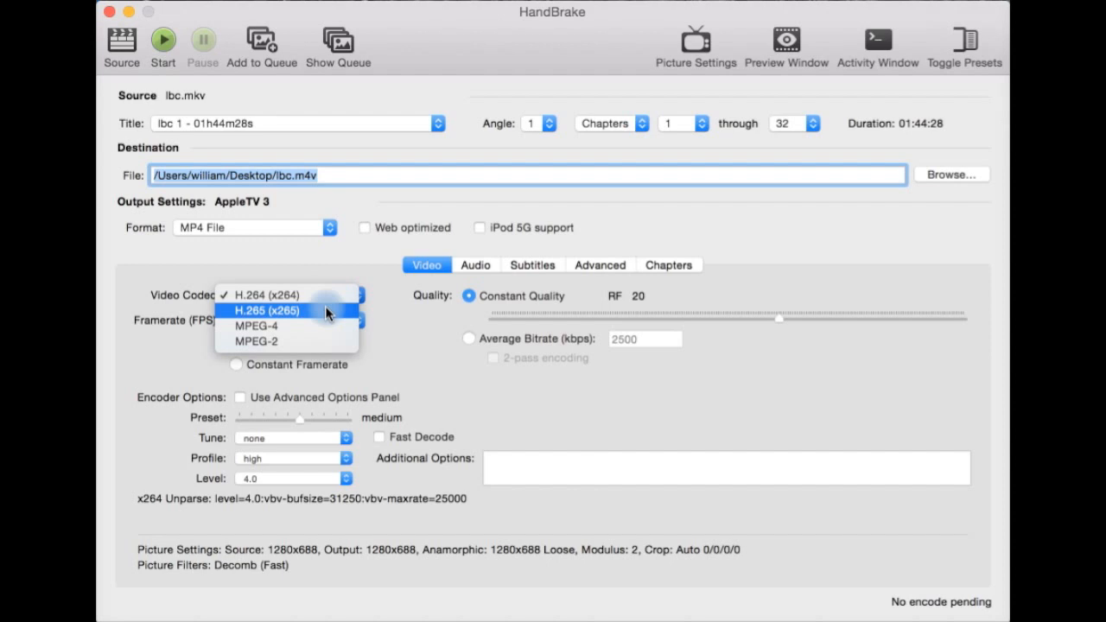
left_click(175, 235)
left_click(511, 267)
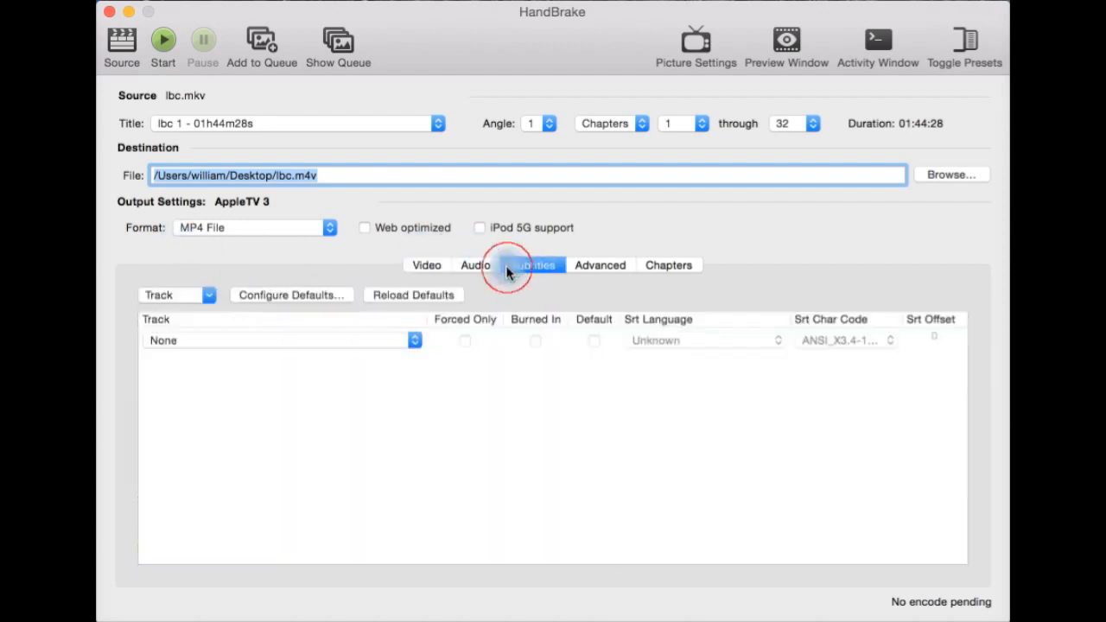
left_click(480, 269)
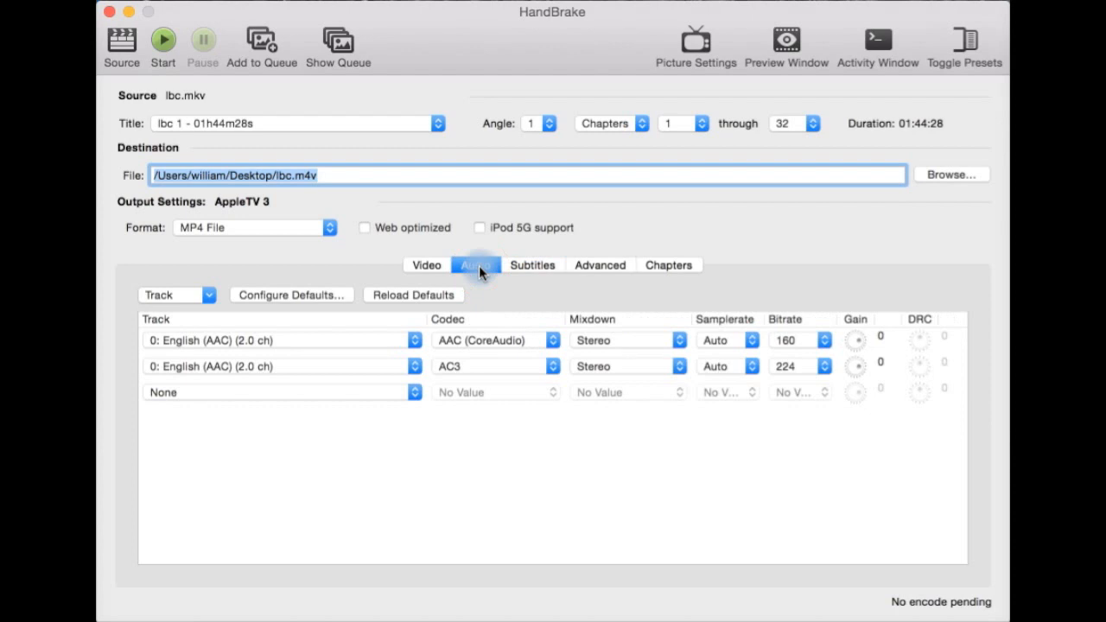
left_click(554, 270)
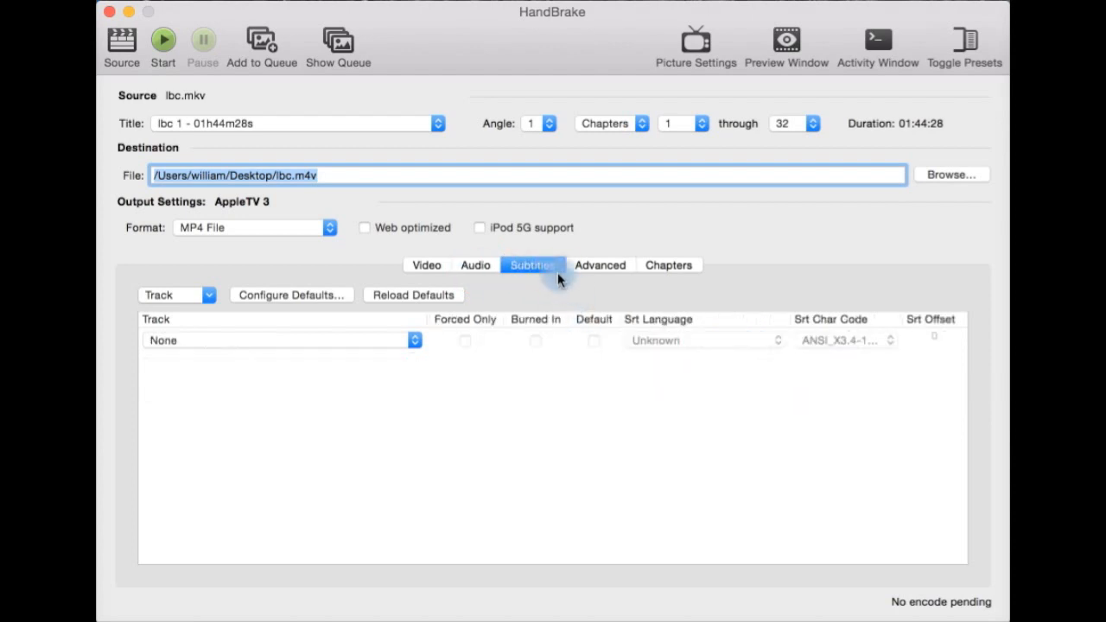
left_click(609, 262)
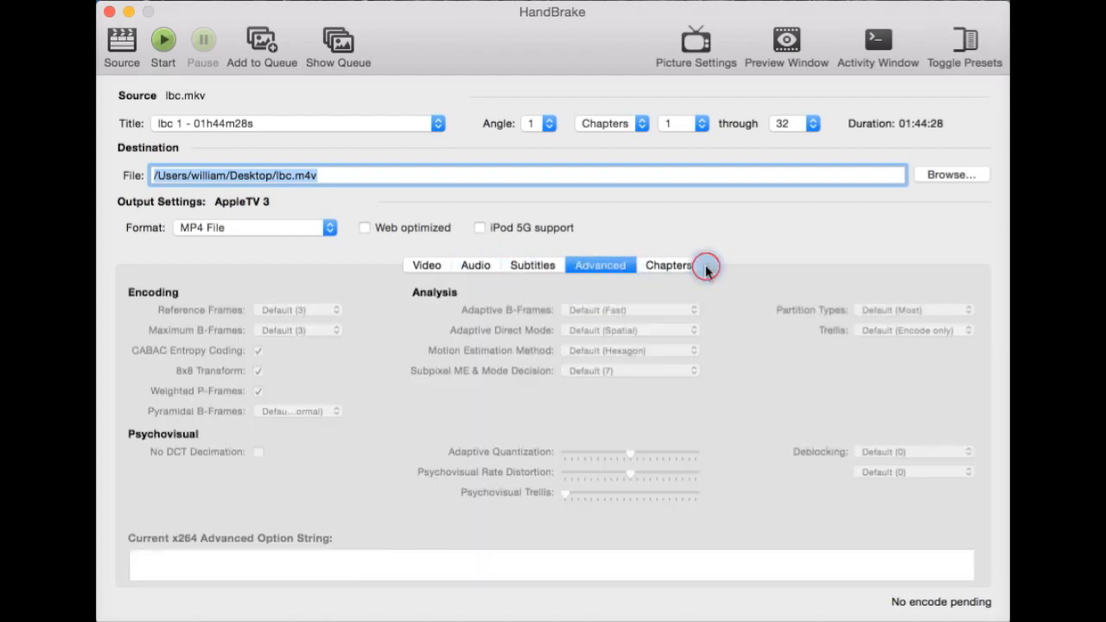
left_click(667, 271)
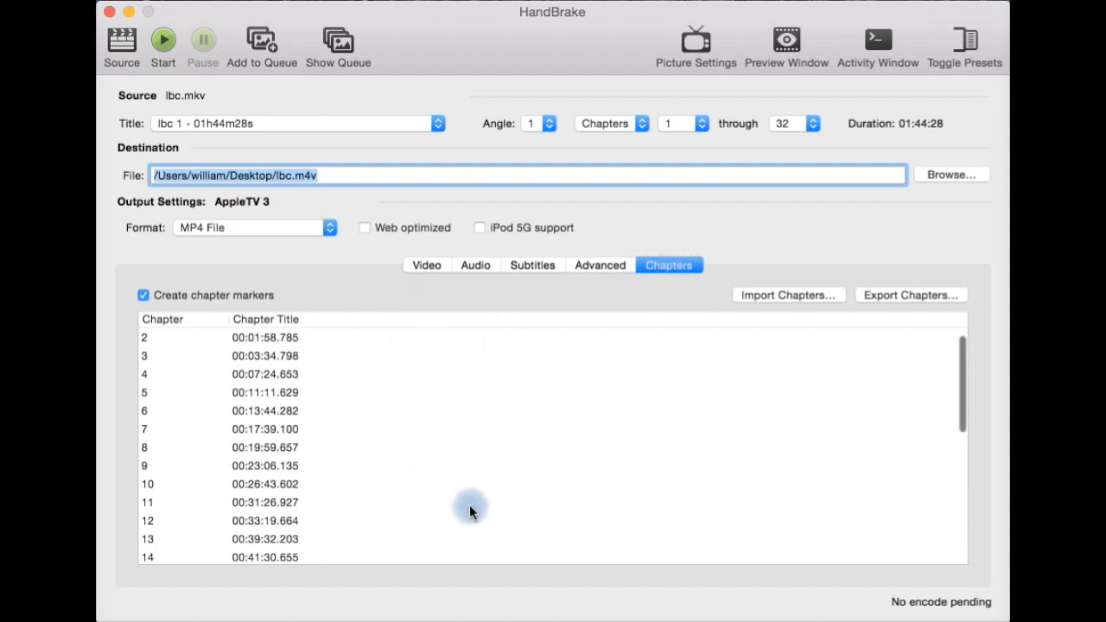
scroll(470, 507, "down", 10)
scroll(470, 506, "up", 7)
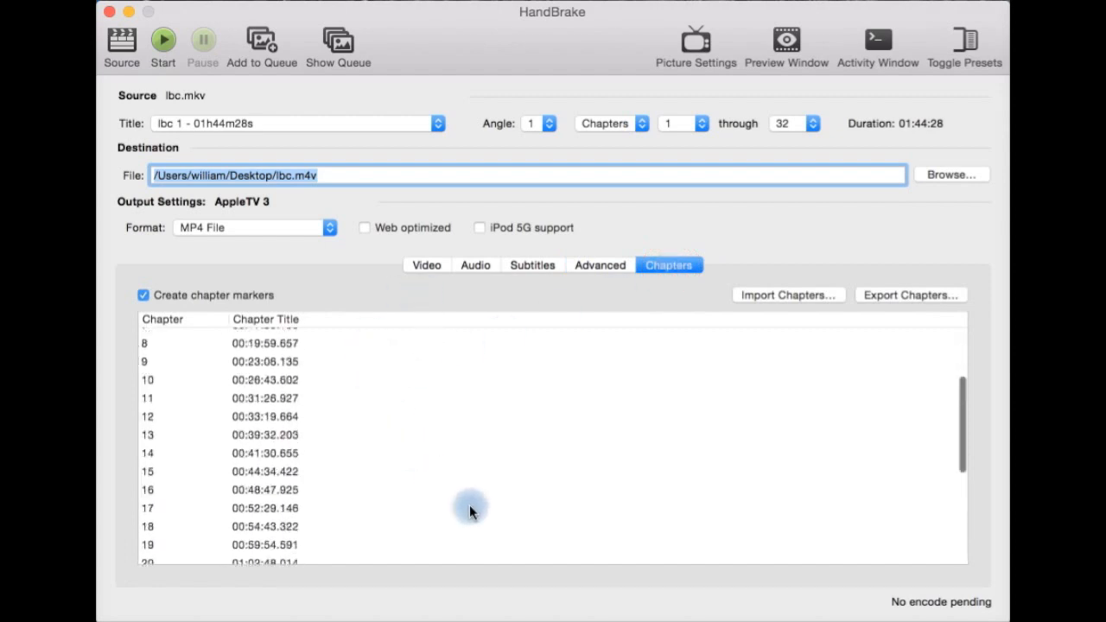
scroll(469, 510, "up", 3)
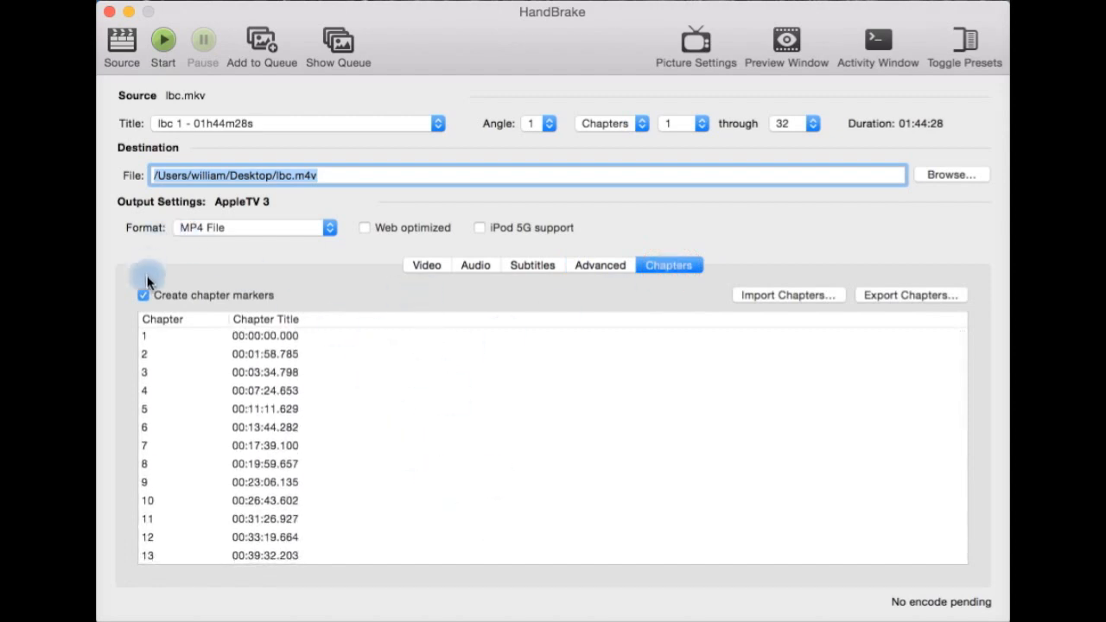
left_click(444, 271)
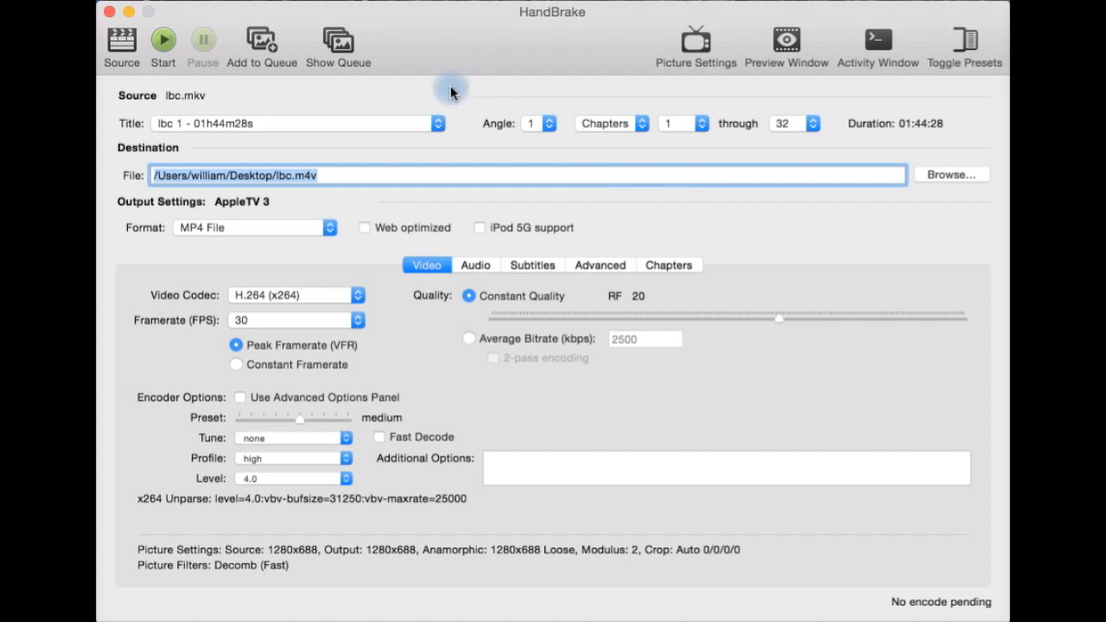
Start encoding lbc.mkv to lbc.m4v with the AppleTV 3 preset, and quit HandBrake.
left_click(163, 43)
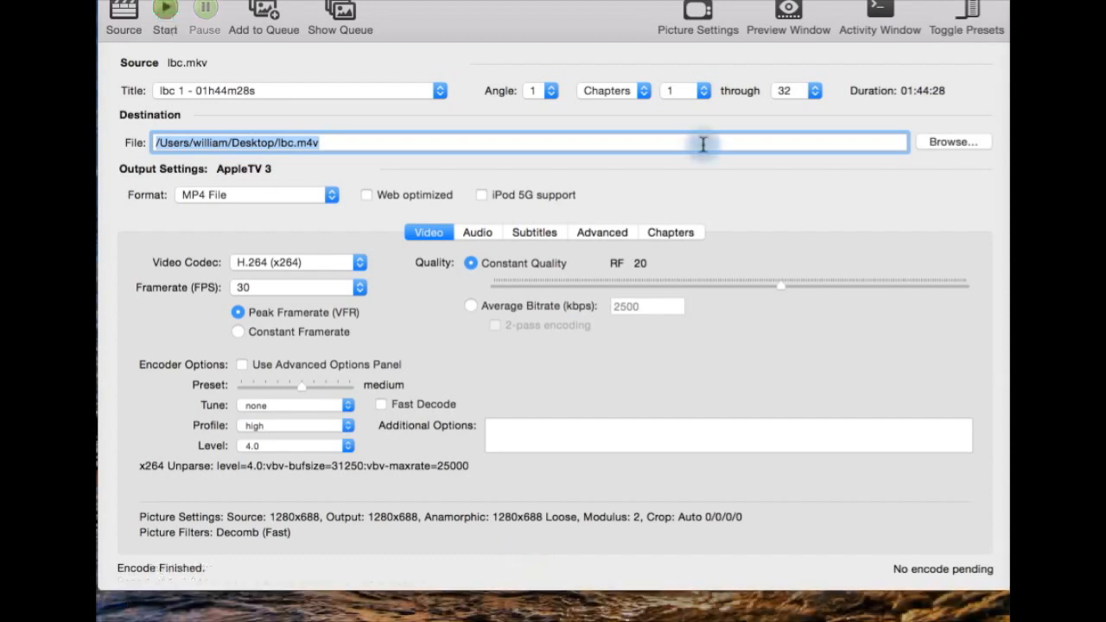
key("super+q")
Launch Smart Converter Pro 2 and move its window nearer the centre of the desktop.
key("super+space")
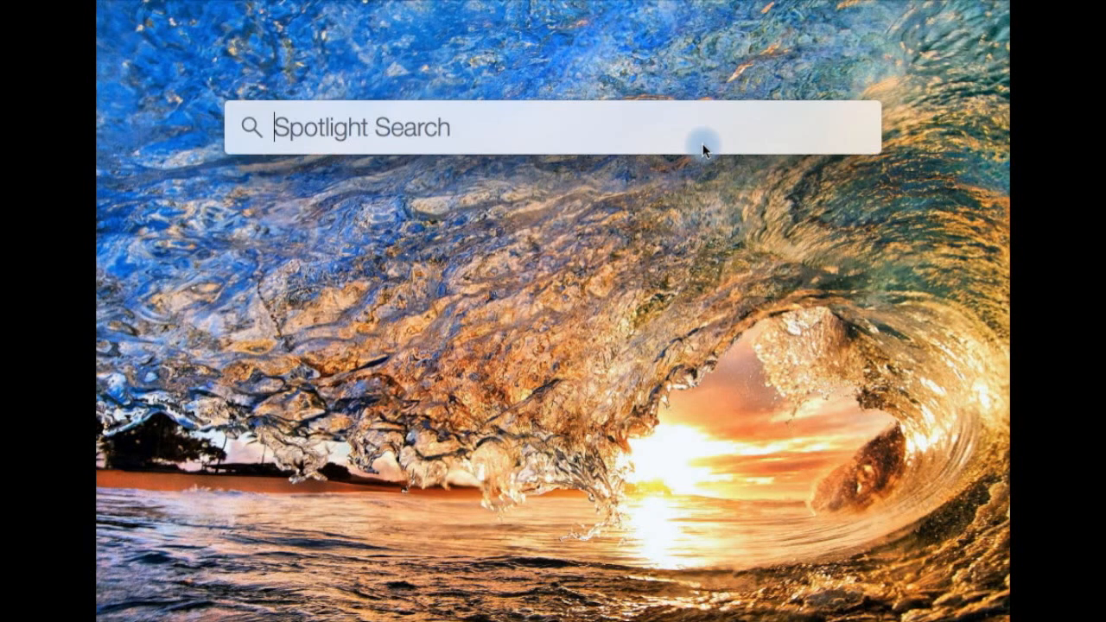
type("smart")
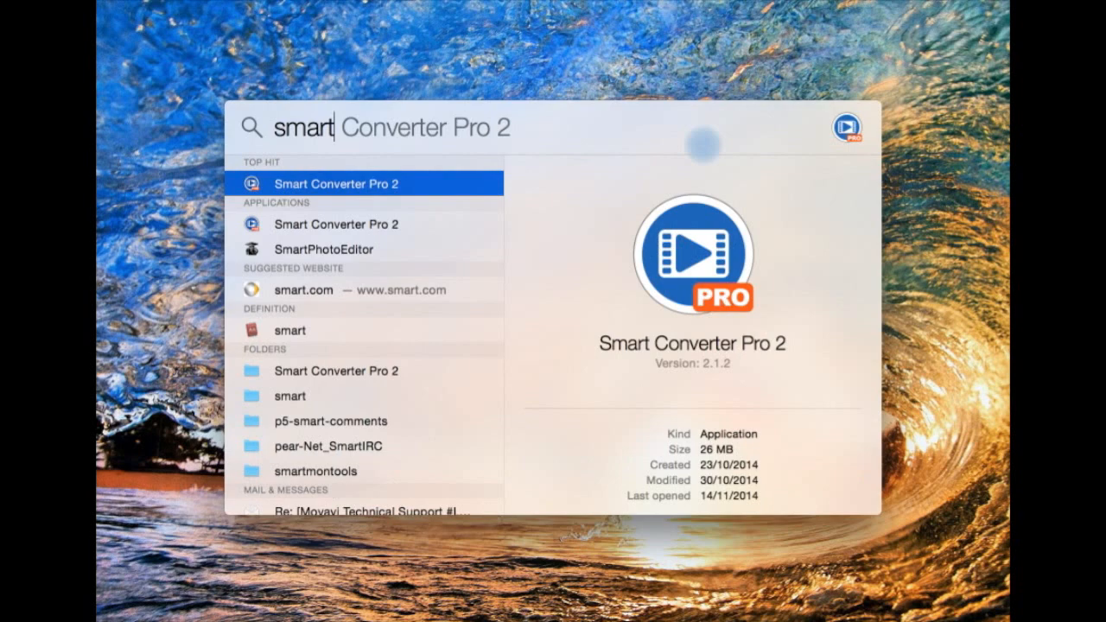
key("Return")
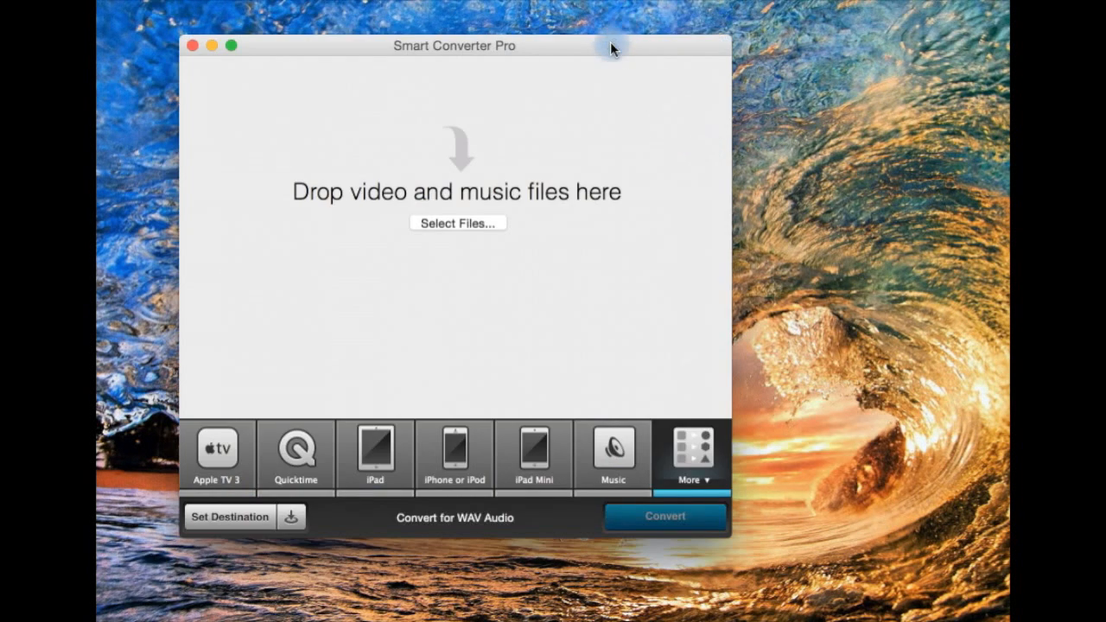
left_click_drag(610, 43, 683, 71)
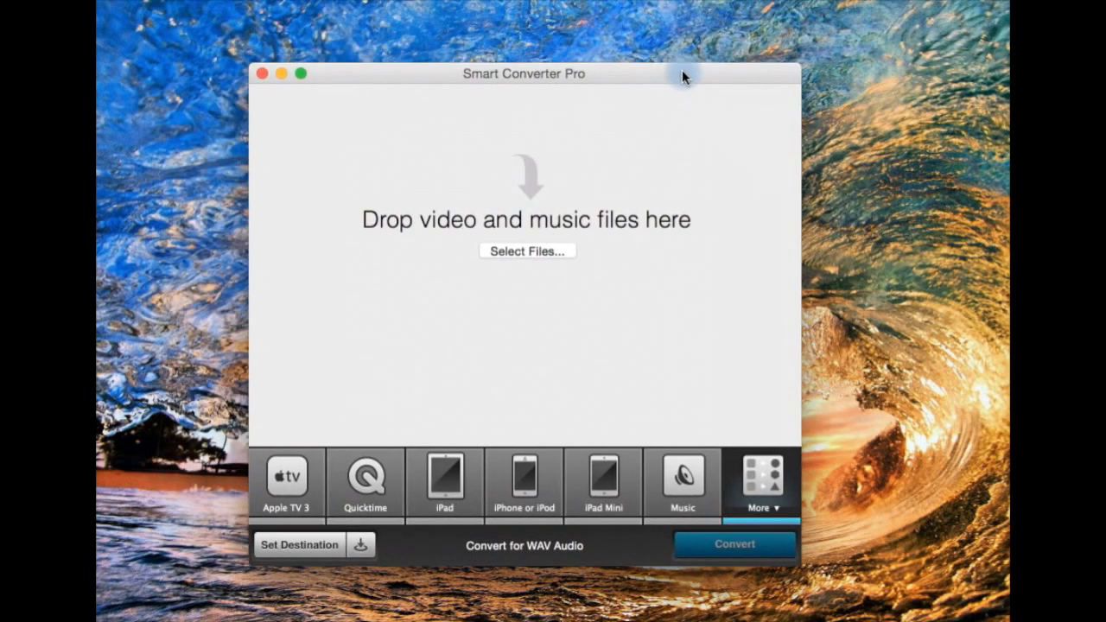
Add the lbc video from the lbc folder in Downloads to the conversion list.
left_click(490, 257)
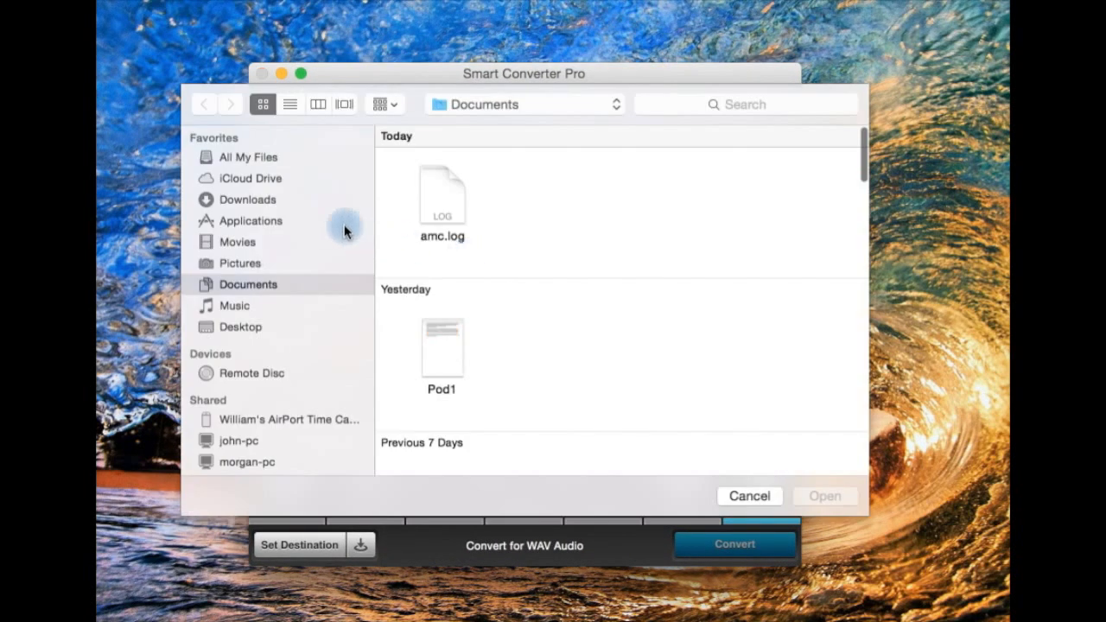
left_click(291, 199)
double_click(438, 200)
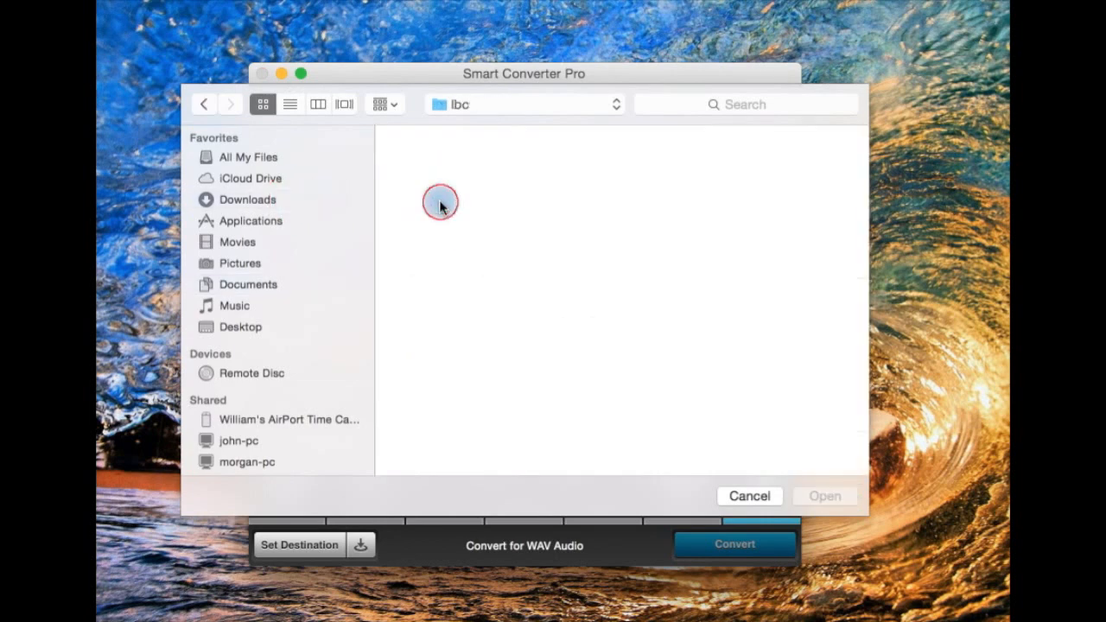
double_click(445, 201)
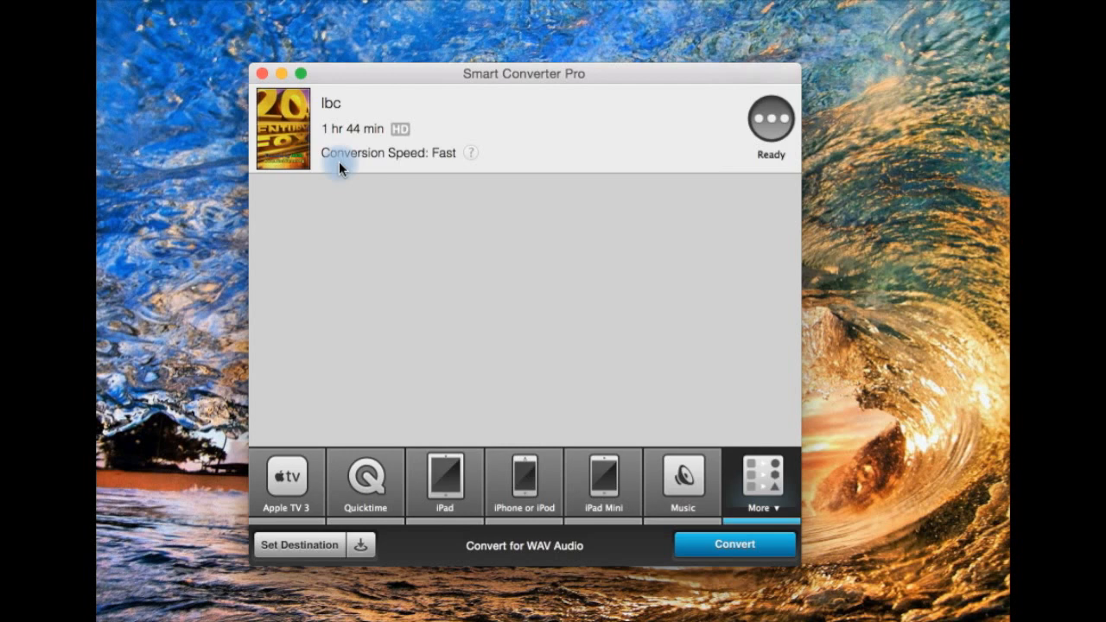
Open the lbc item's details and examine its information, tracks, subtitle search and advanced resolution options.
mouse_move(298, 129)
left_click(289, 126)
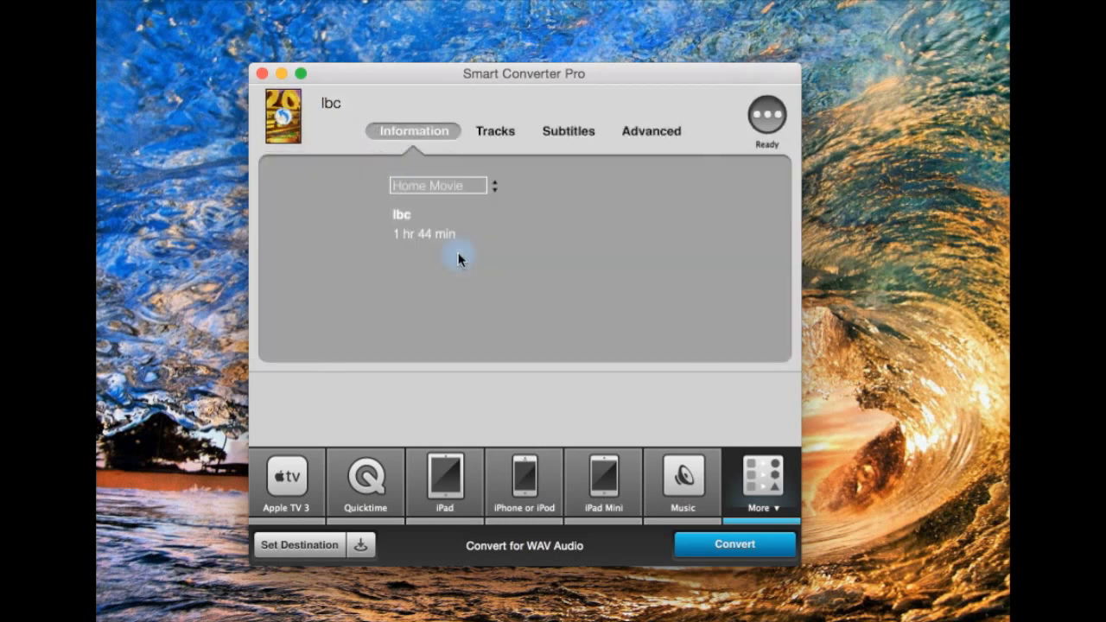
left_click(501, 134)
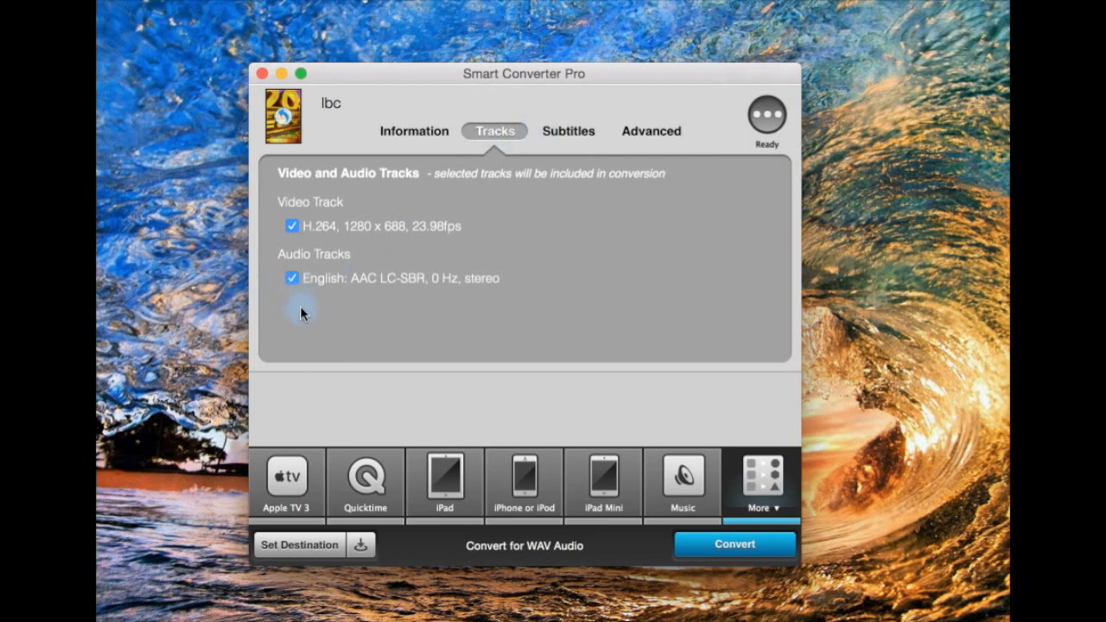
left_click(569, 143)
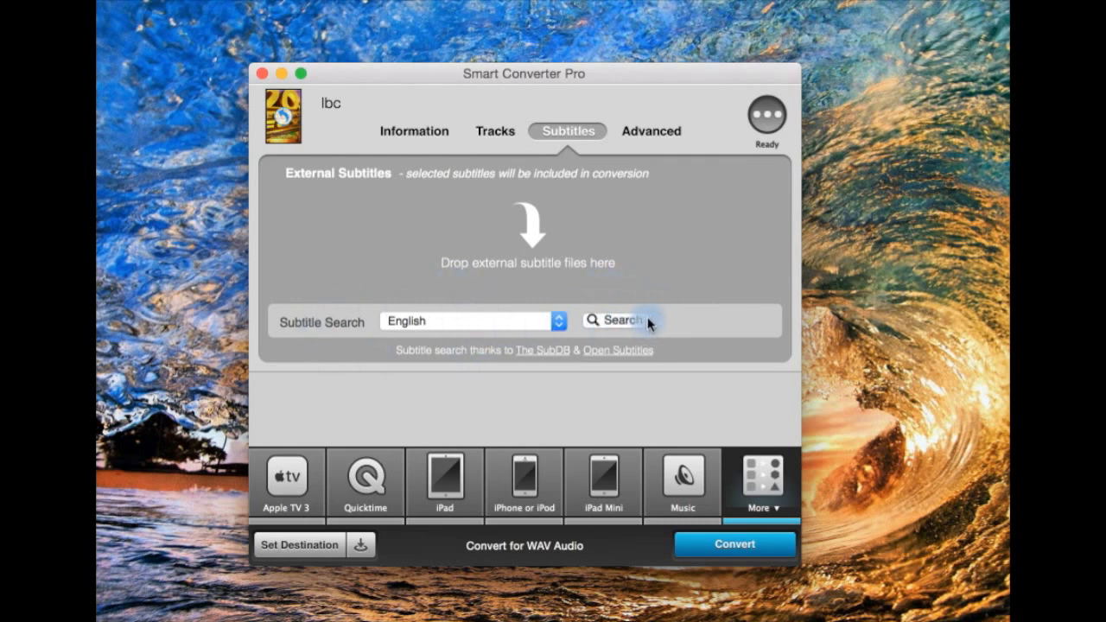
left_click(642, 129)
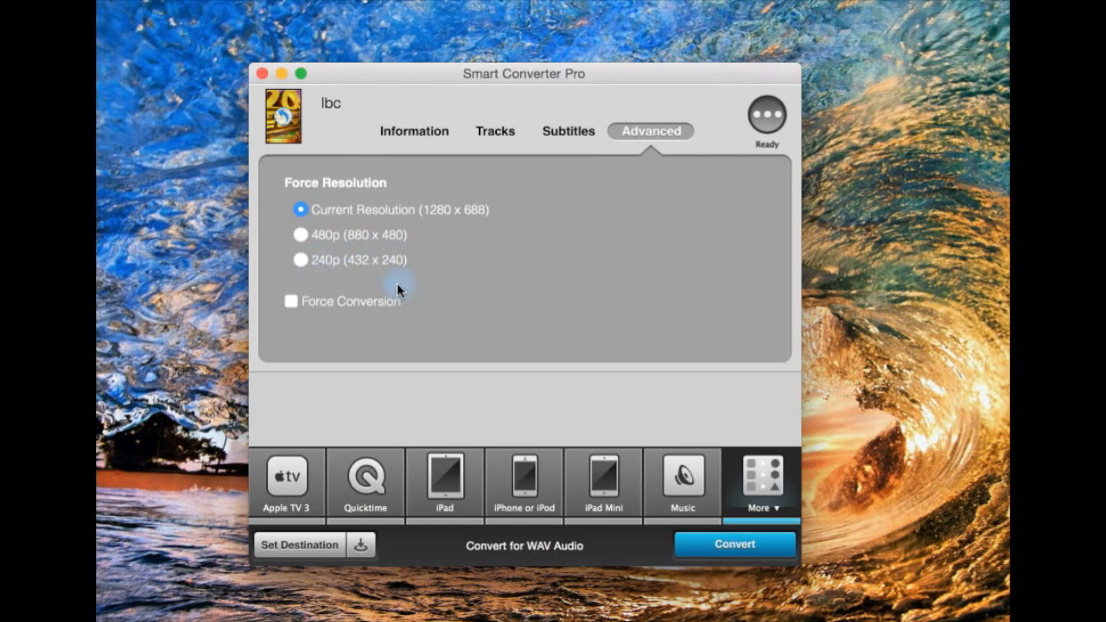
Return to the lbc item's information, try the TV Series type, and set the video type to Movie.
left_click(441, 131)
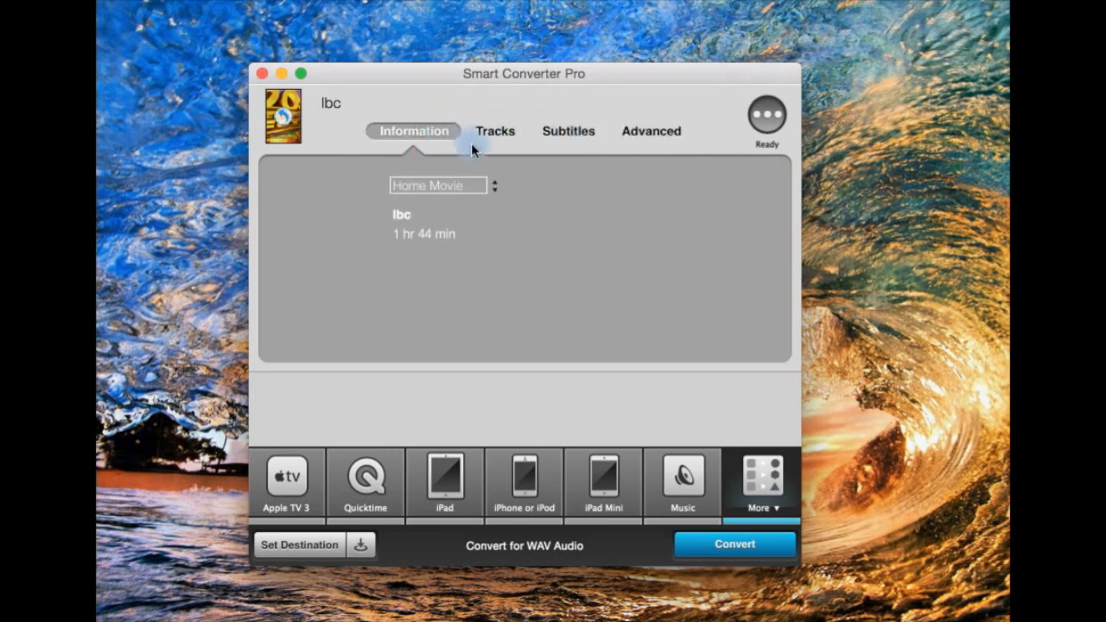
left_click(489, 192)
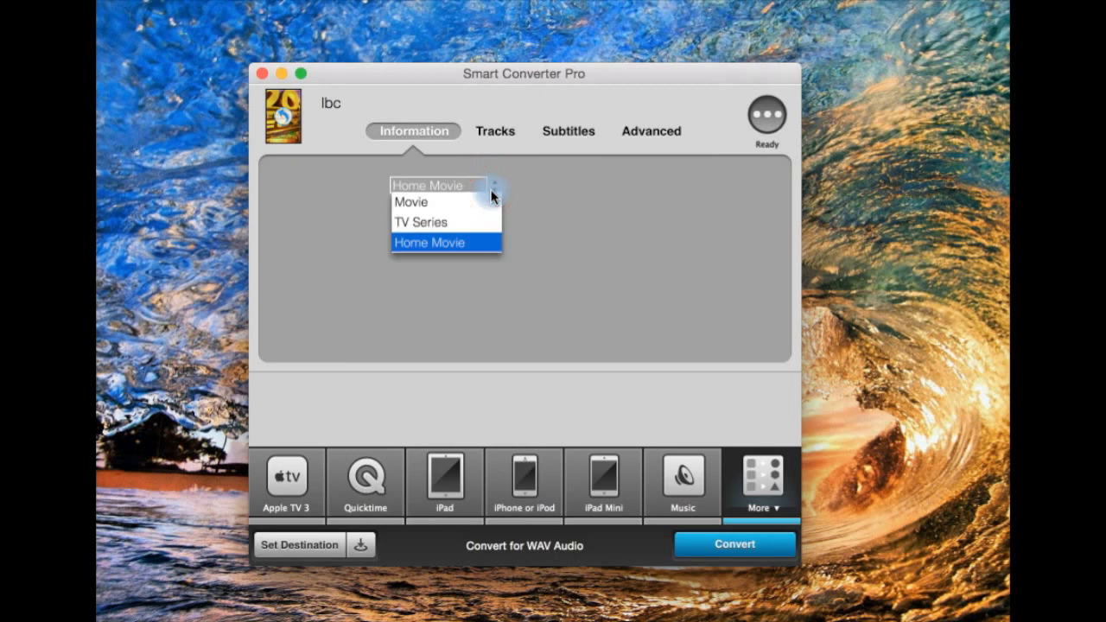
left_click(491, 195)
left_click(490, 196)
left_click(465, 217)
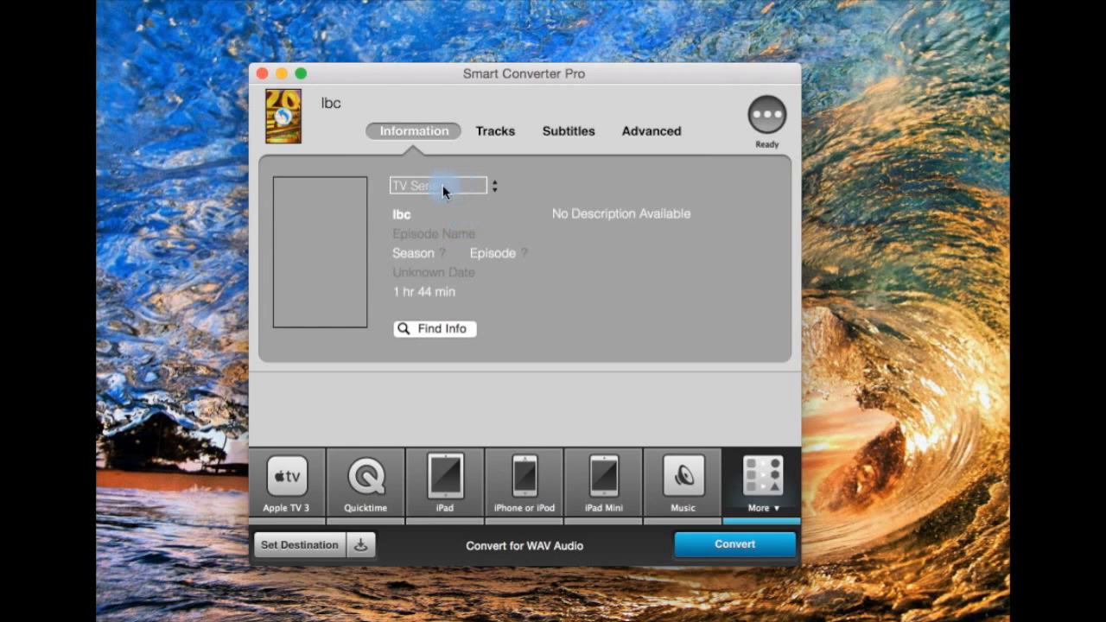
left_click(490, 190)
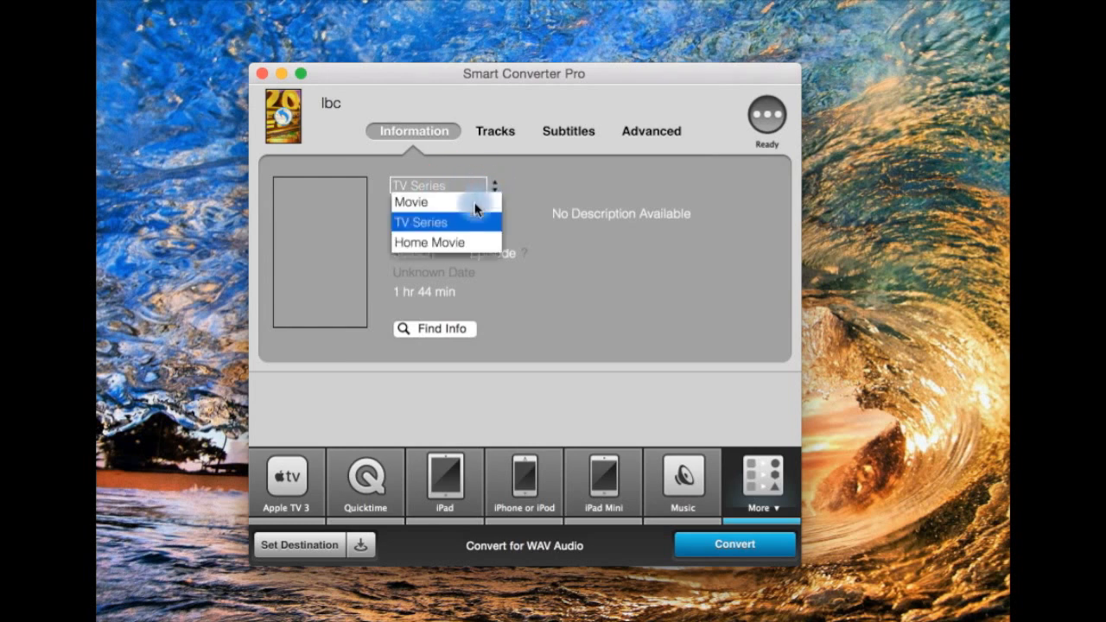
left_click(476, 204)
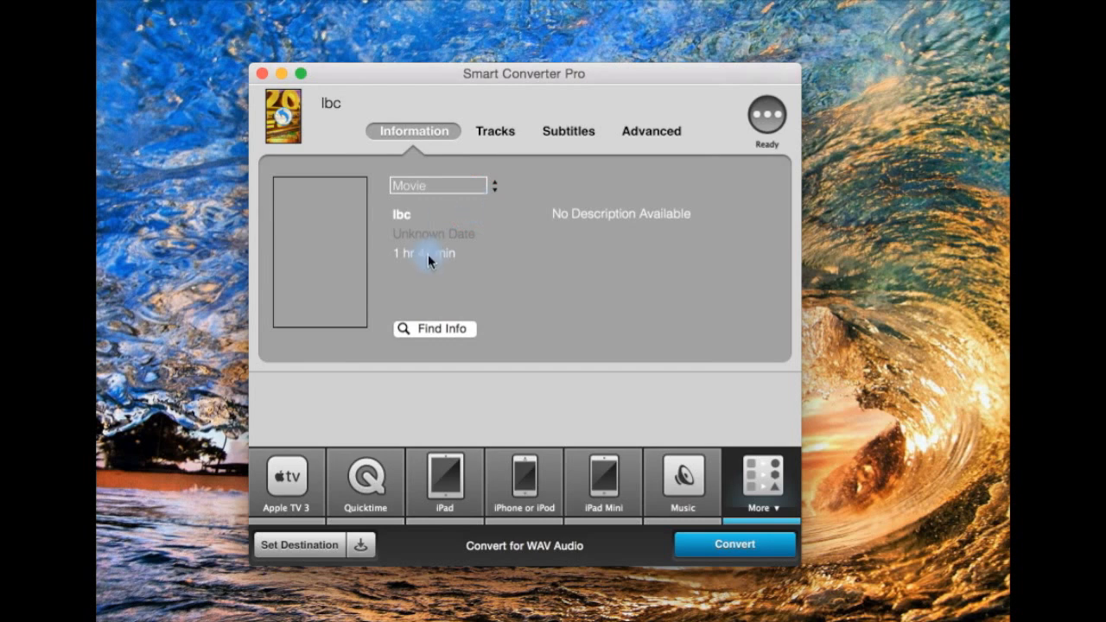
Search the film information for Hocus Pocus and apply the 1993 film's details to the video.
left_click(463, 331)
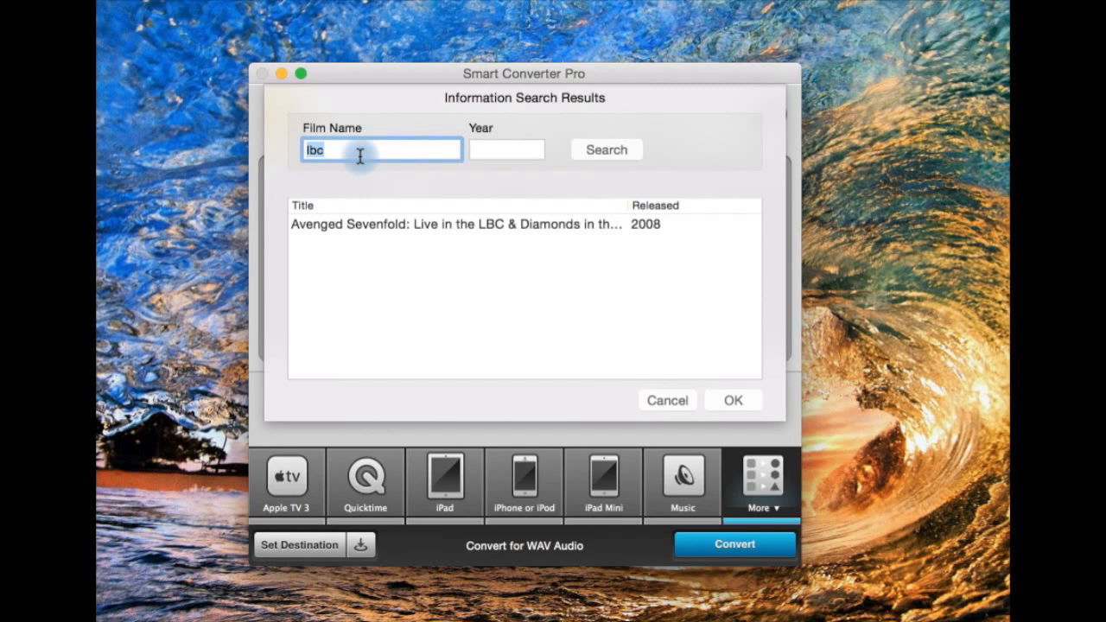
type("Hocus ")
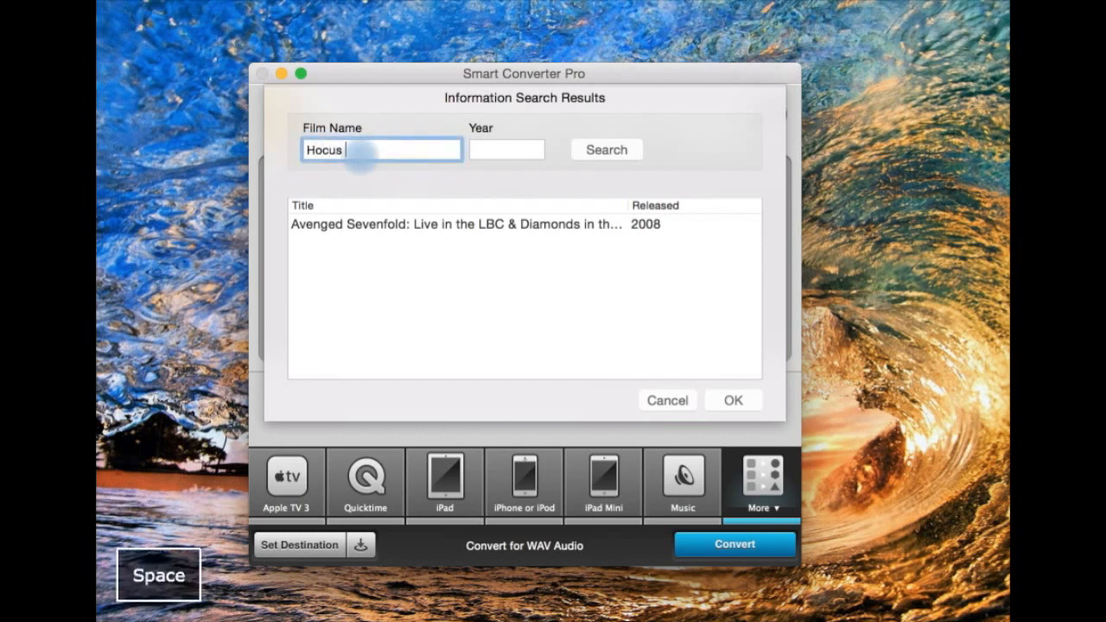
type("Pocus")
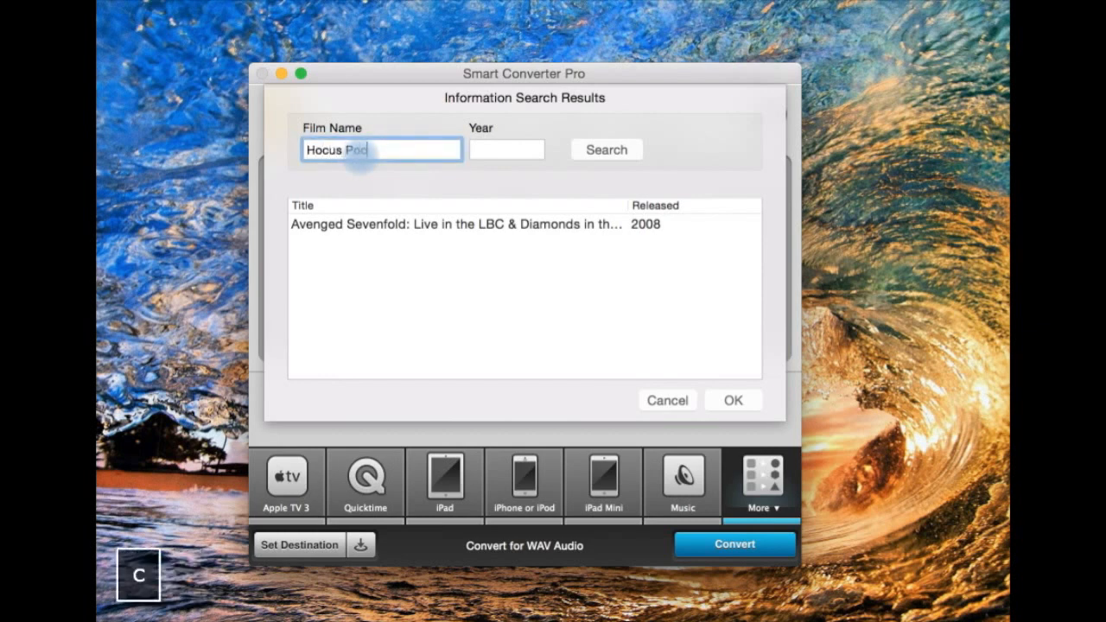
key("BackSpace")
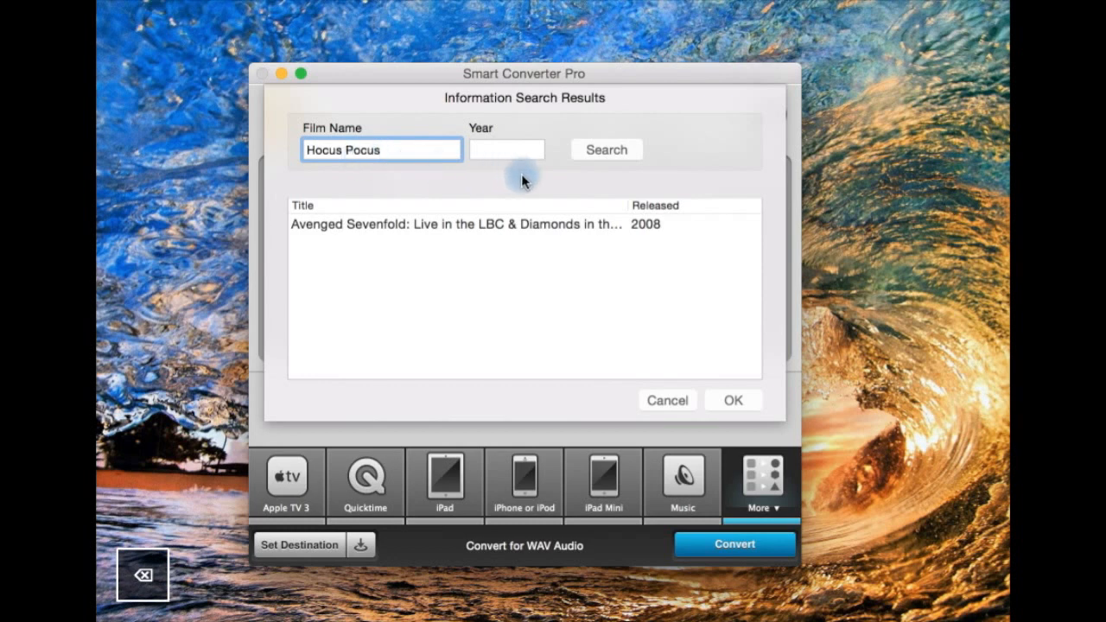
left_click(620, 151)
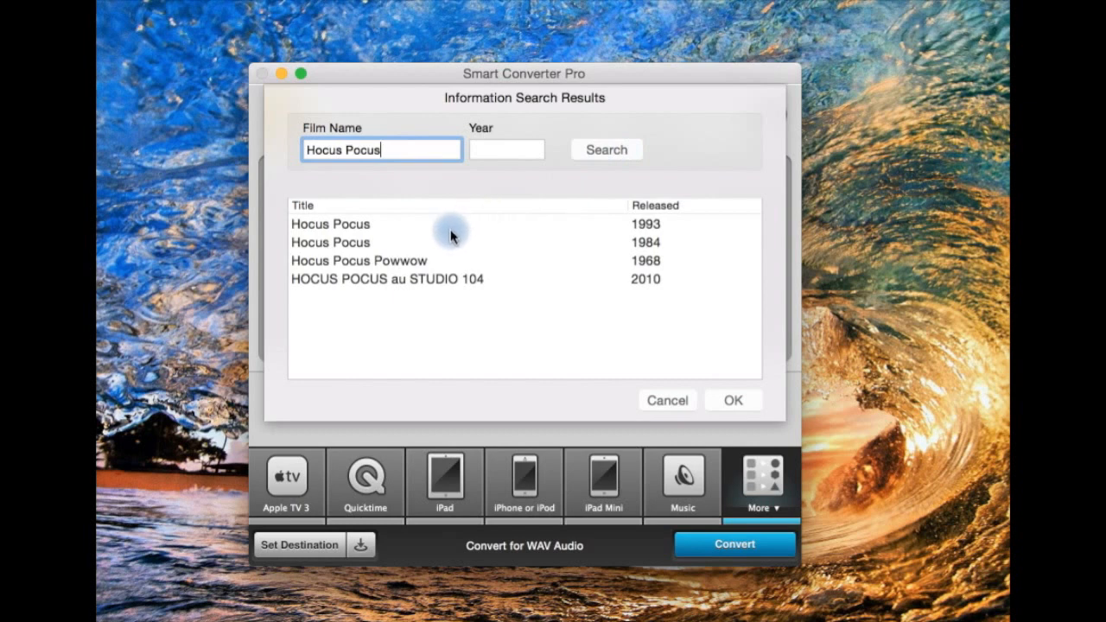
left_click(415, 222)
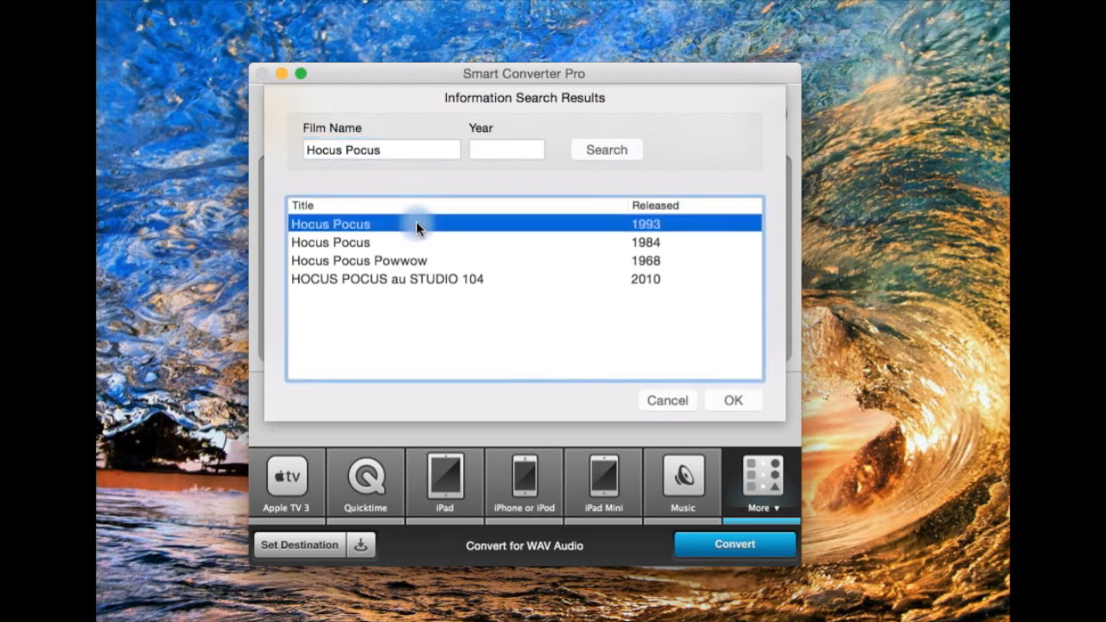
left_click(726, 400)
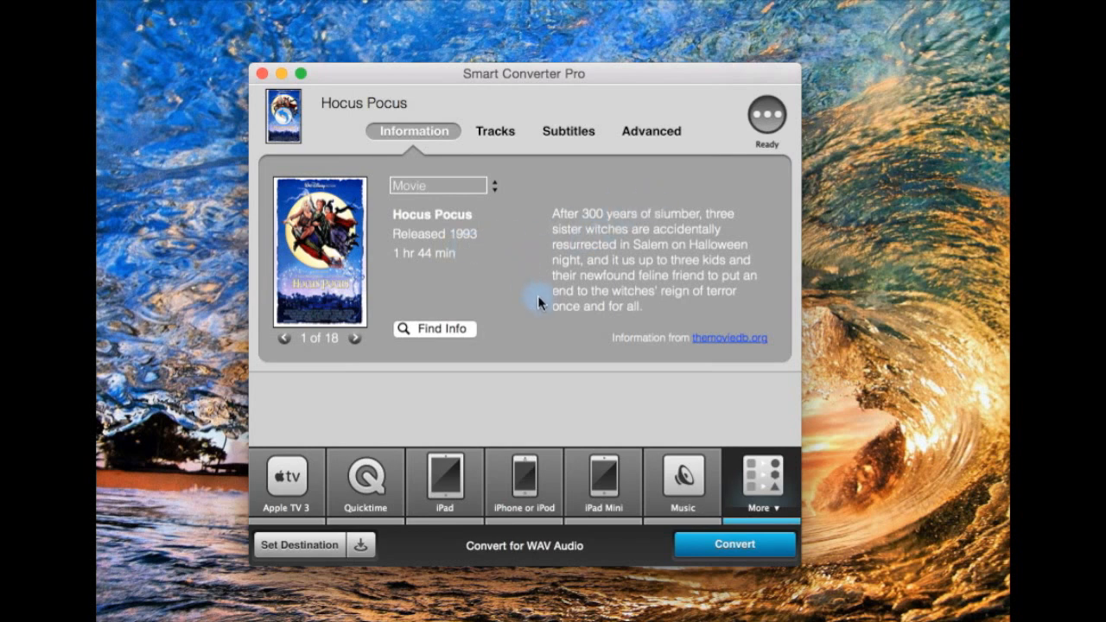
Select the second poster for Hocus Pocus, glance through its tracks and subtitles, and collapse the details.
mouse_move(346, 268)
left_click(355, 338)
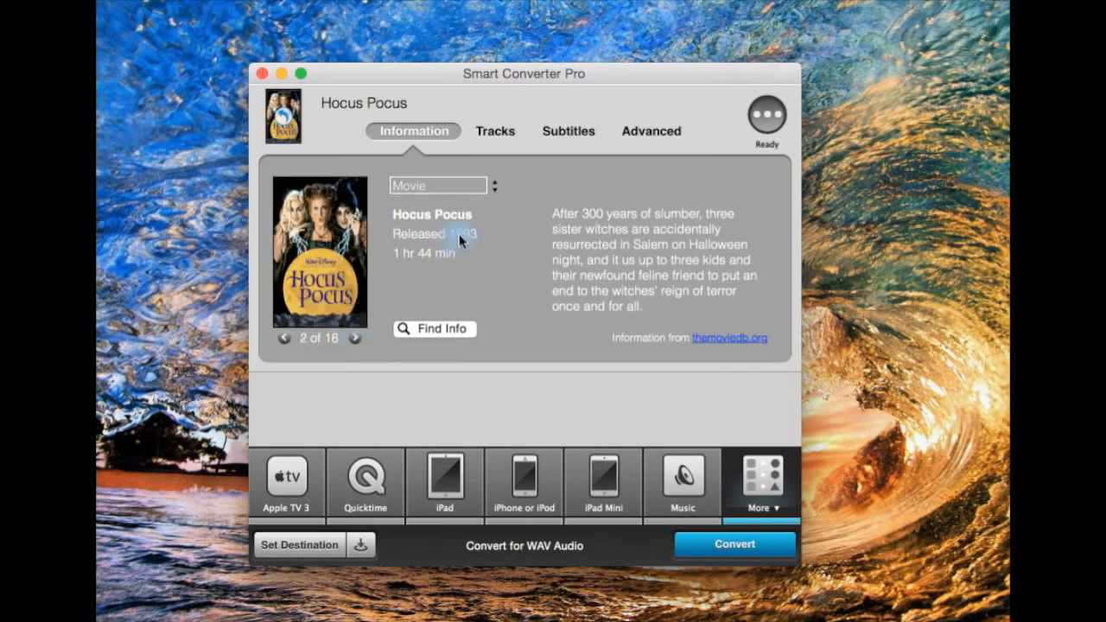
left_click(507, 134)
left_click(554, 135)
left_click(387, 131)
left_click(282, 119)
Select Apple TV 3 as the output device and convert the Hocus Pocus video.
left_click(637, 582)
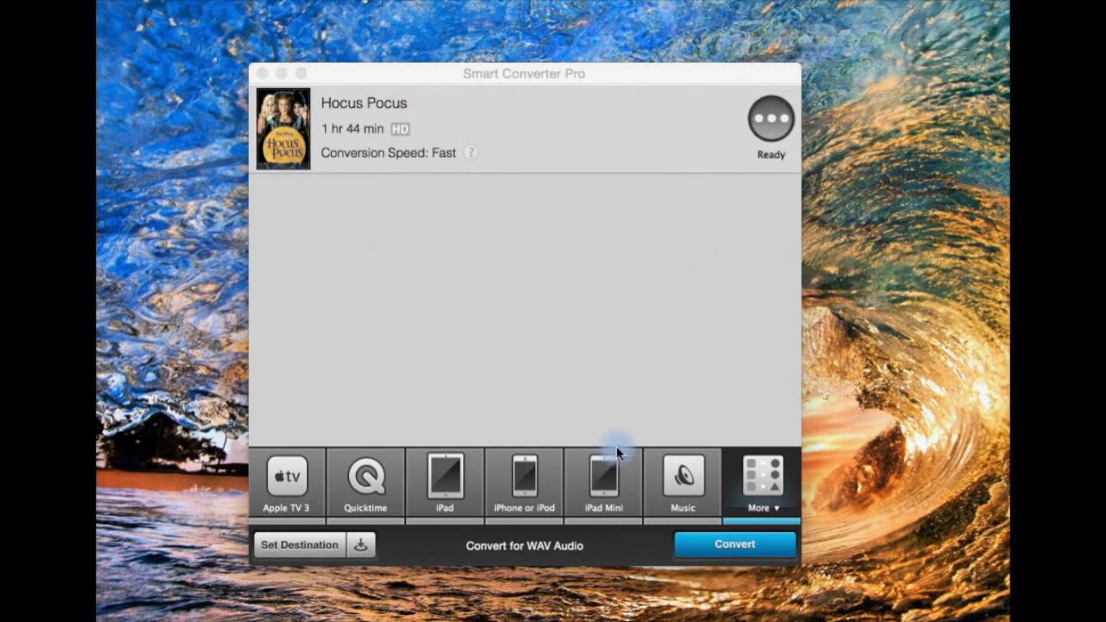
left_click(634, 369)
left_click(287, 477)
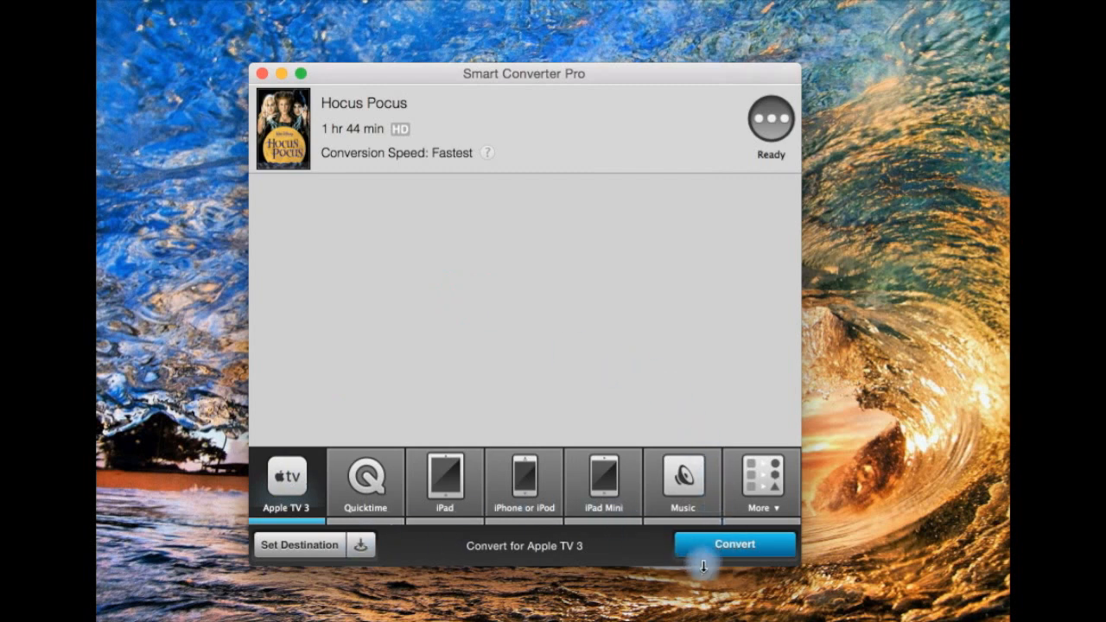
left_click(724, 545)
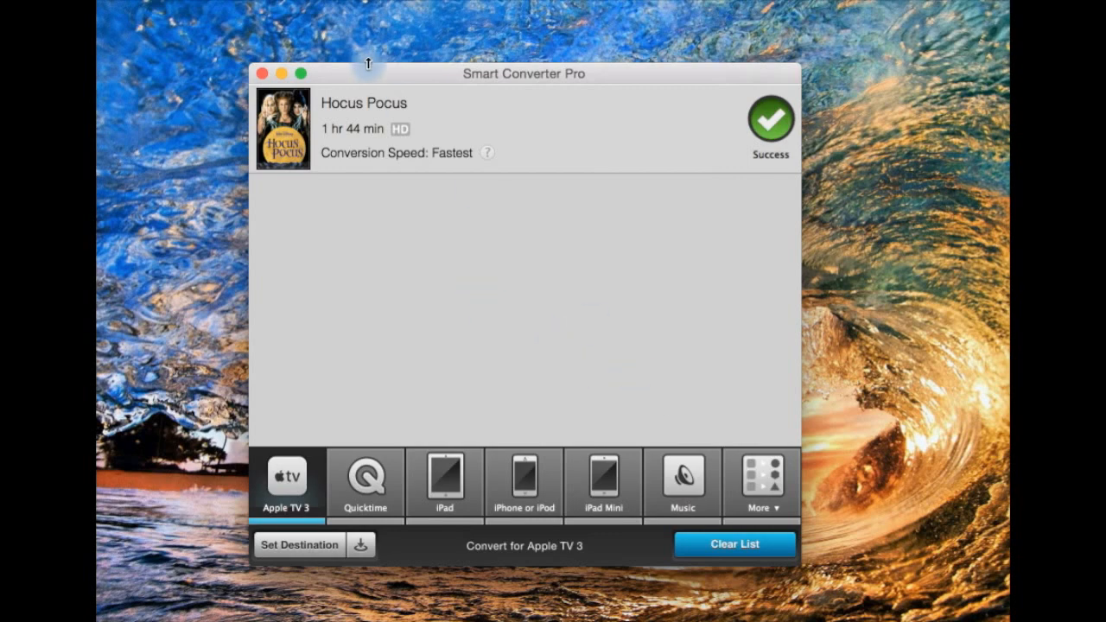
Open the converter's preferences and examine the General, Advanced and Conversions settings.
left_click(98, 1)
left_click(112, 10)
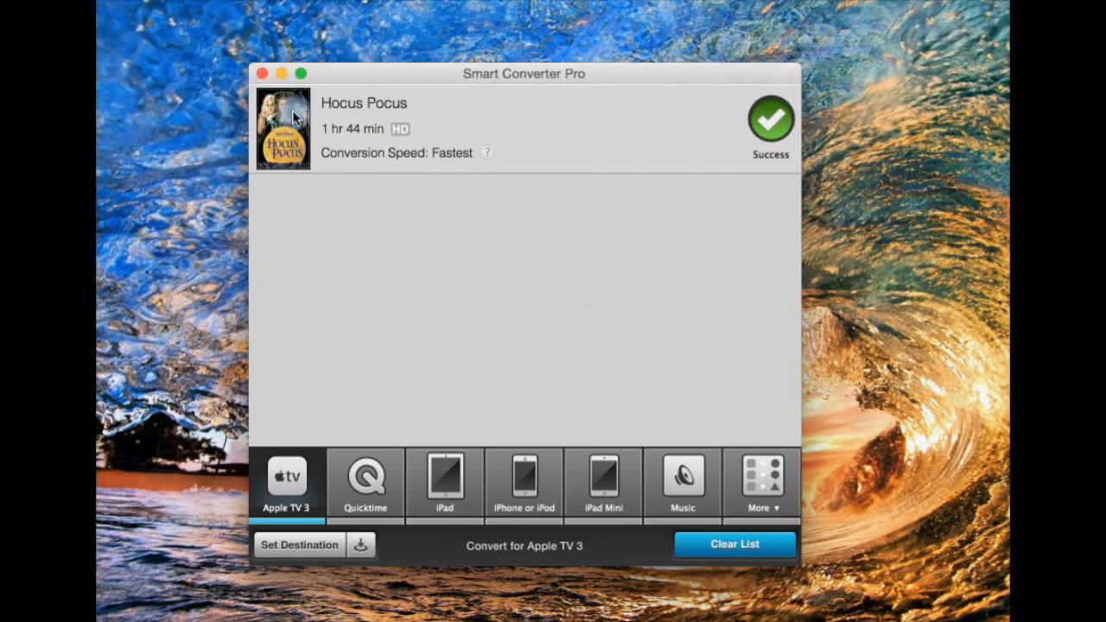
left_click_drag(517, 50, 519, 82)
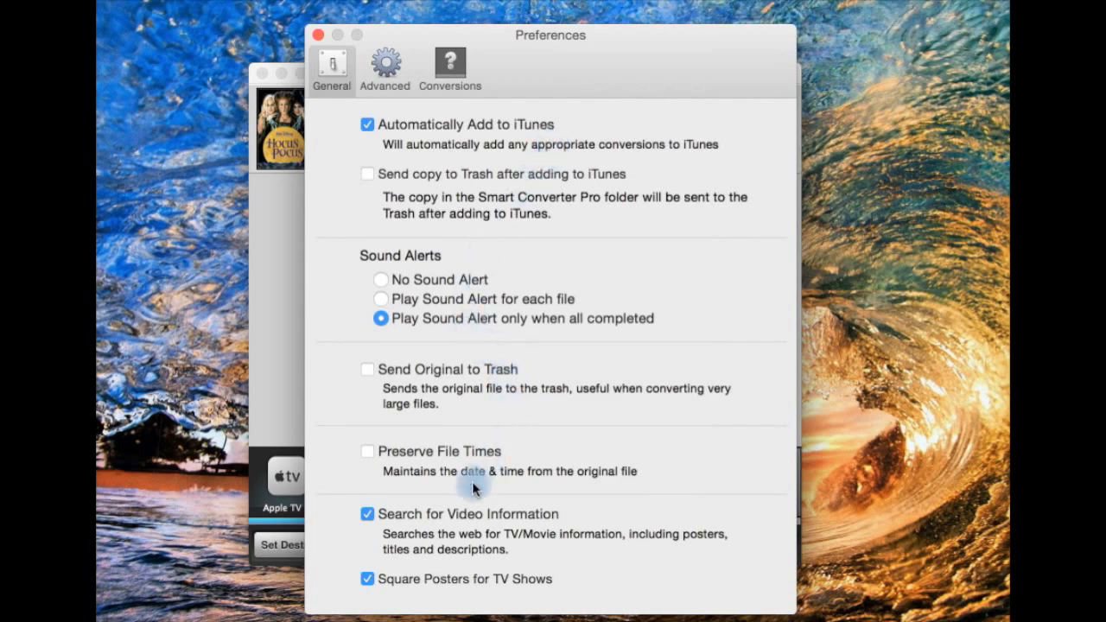
left_click(382, 59)
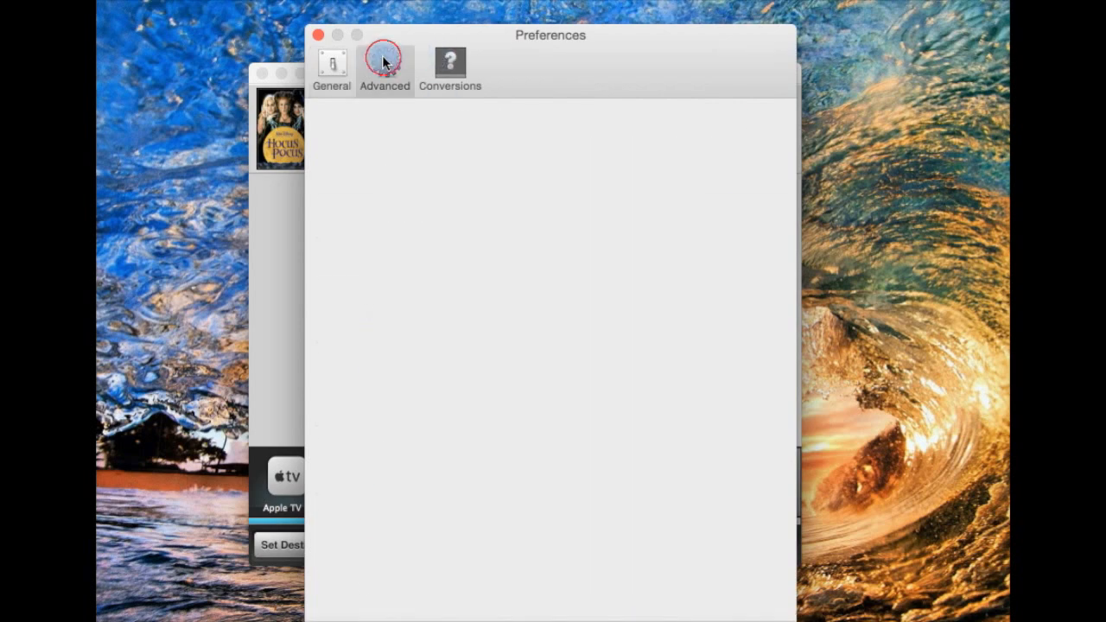
left_click_drag(591, 65, 564, 10)
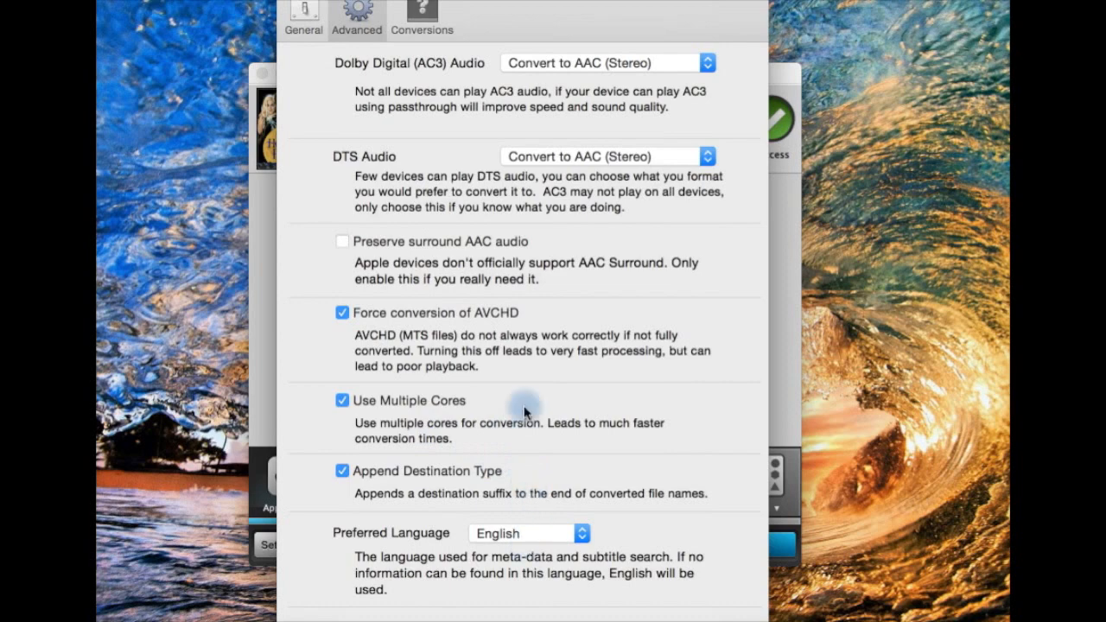
left_click(438, 33)
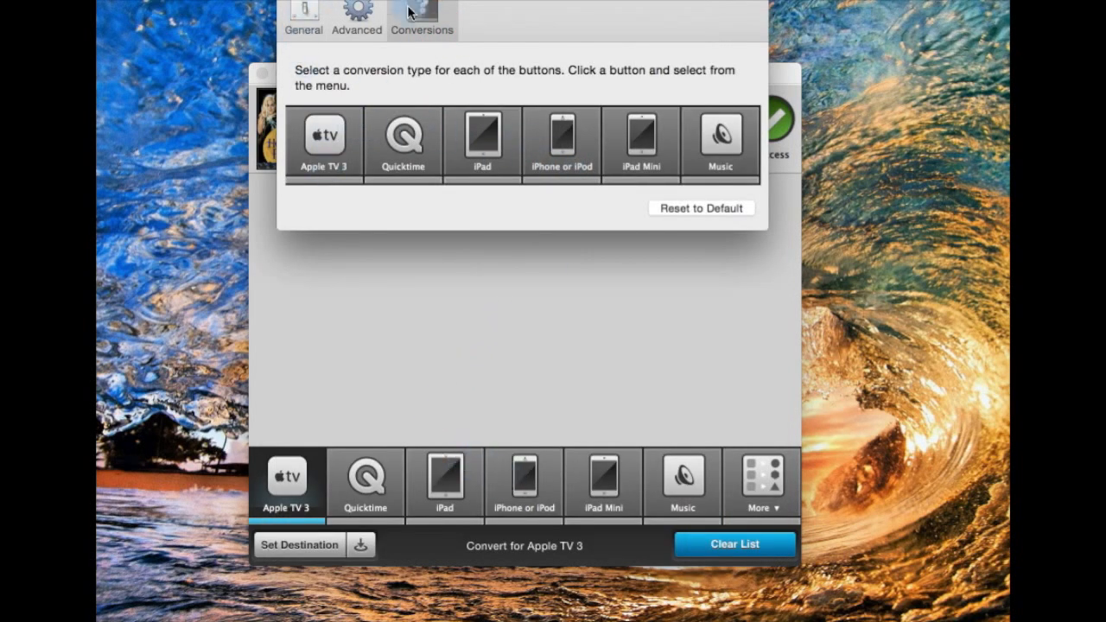
left_click_drag(484, 17, 453, 163)
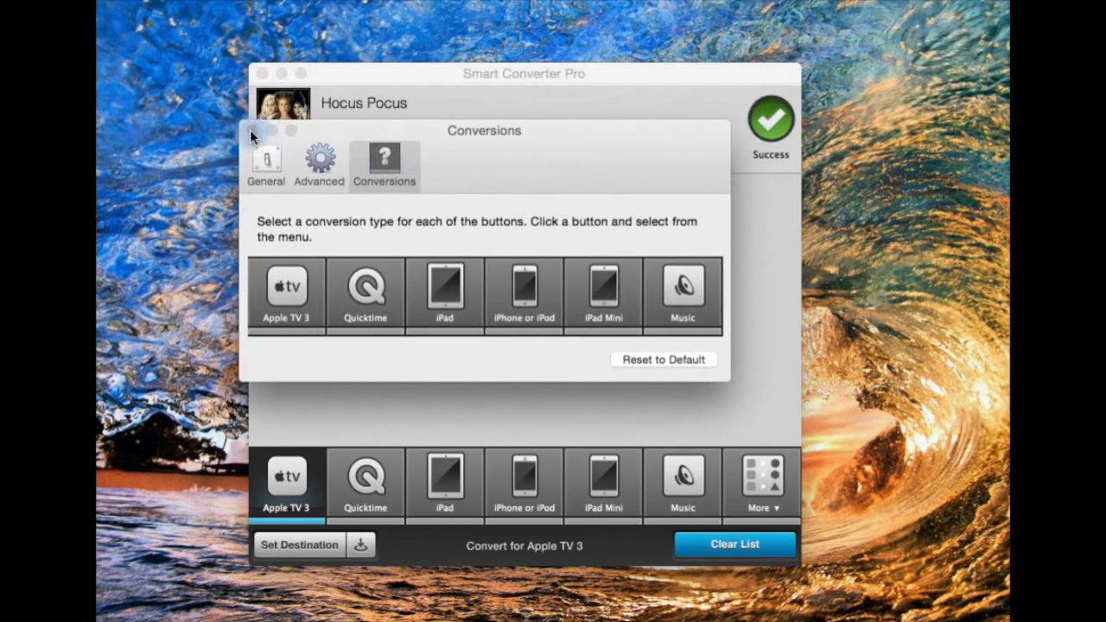
Close the preferences and the Smart Converter Pro window.
left_click(256, 124)
left_click(476, 255)
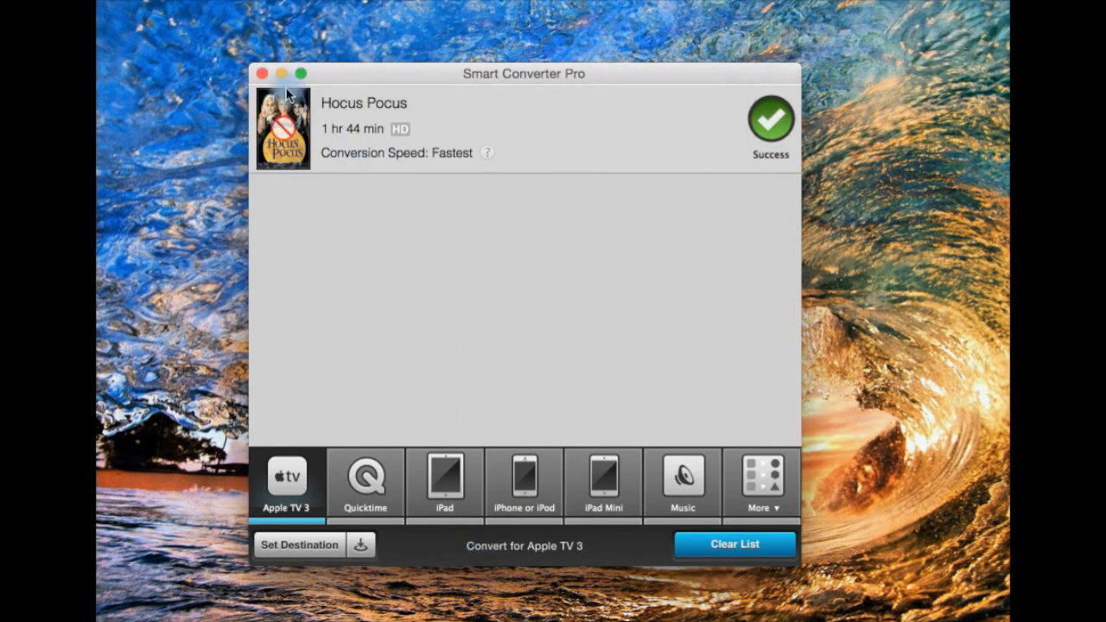
left_click(262, 74)
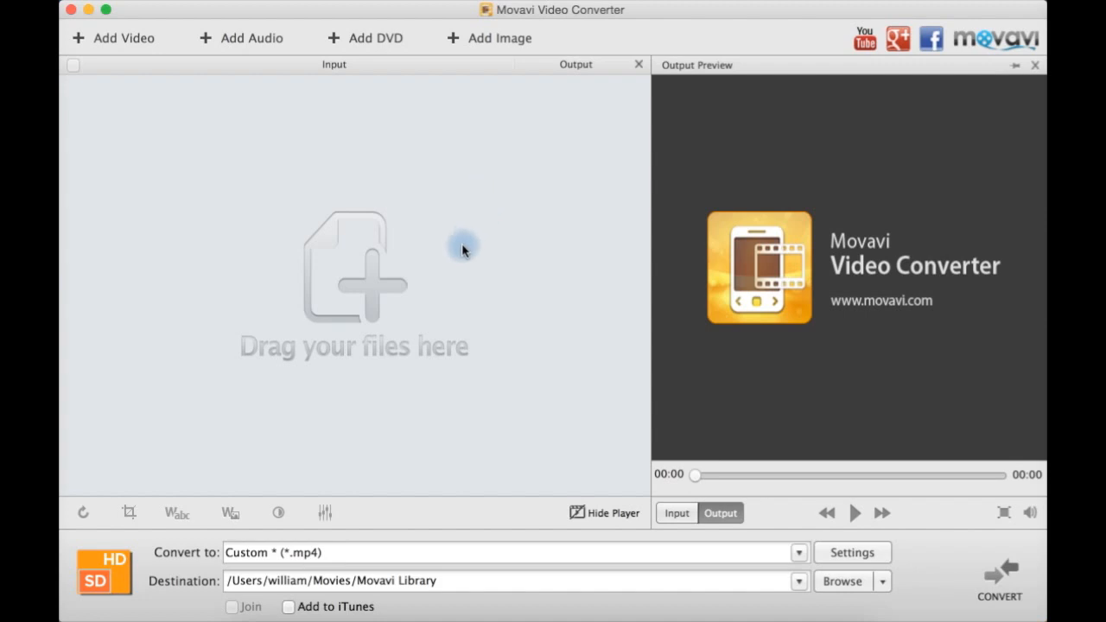
left_click(445, 288)
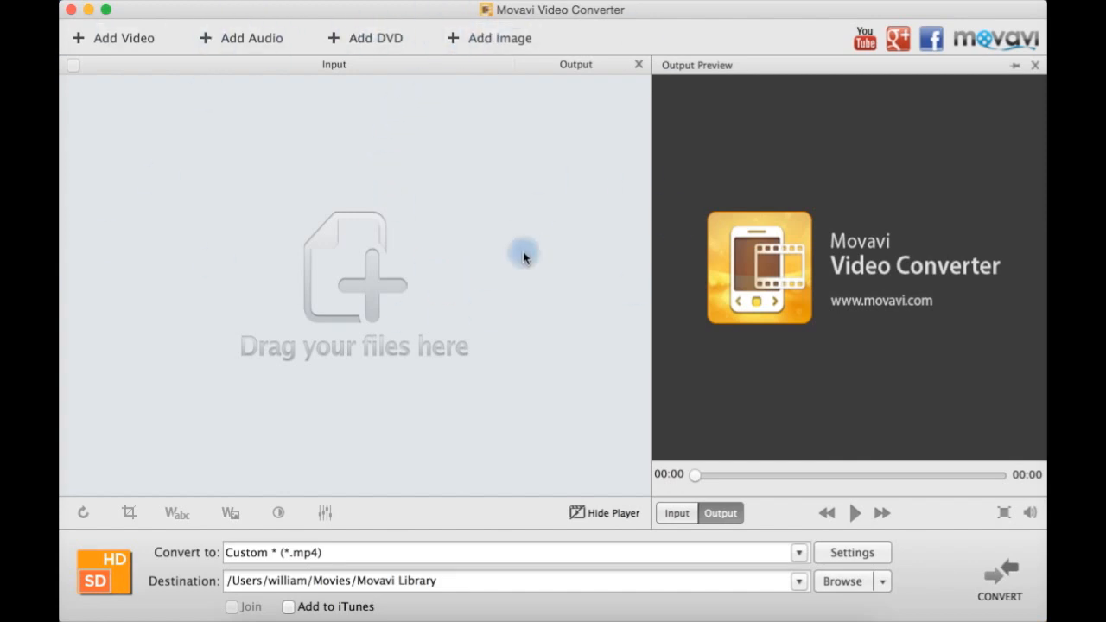
left_click(531, 334)
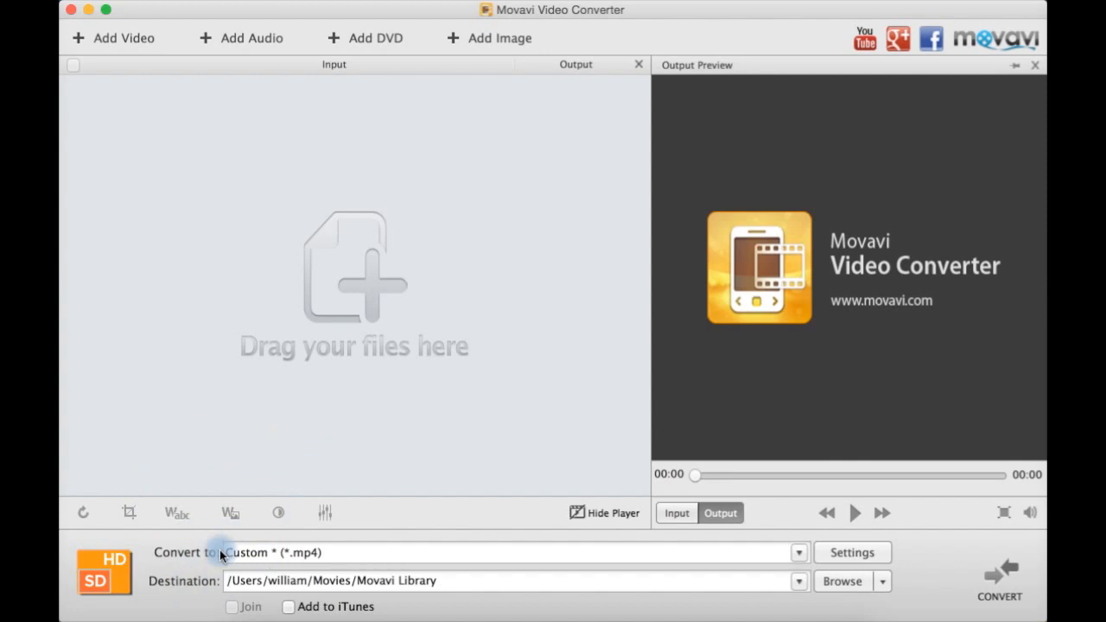
Open the list of output formats and look through the video and audio formats down to the audio-only ones.
left_click(798, 552)
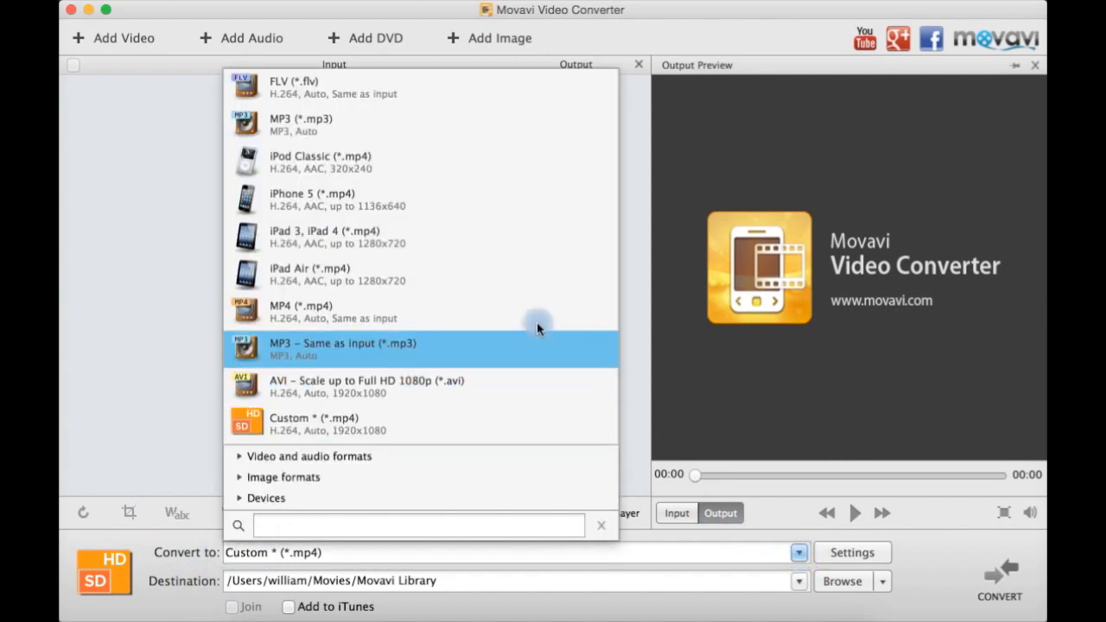
left_click(425, 465)
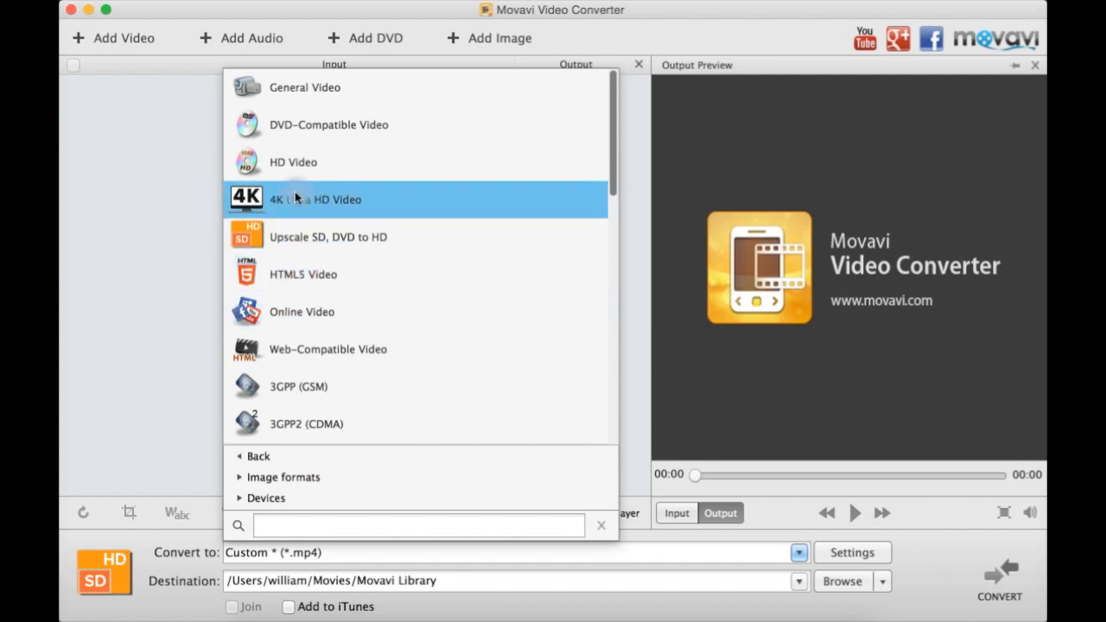
scroll(383, 318, "down", 10)
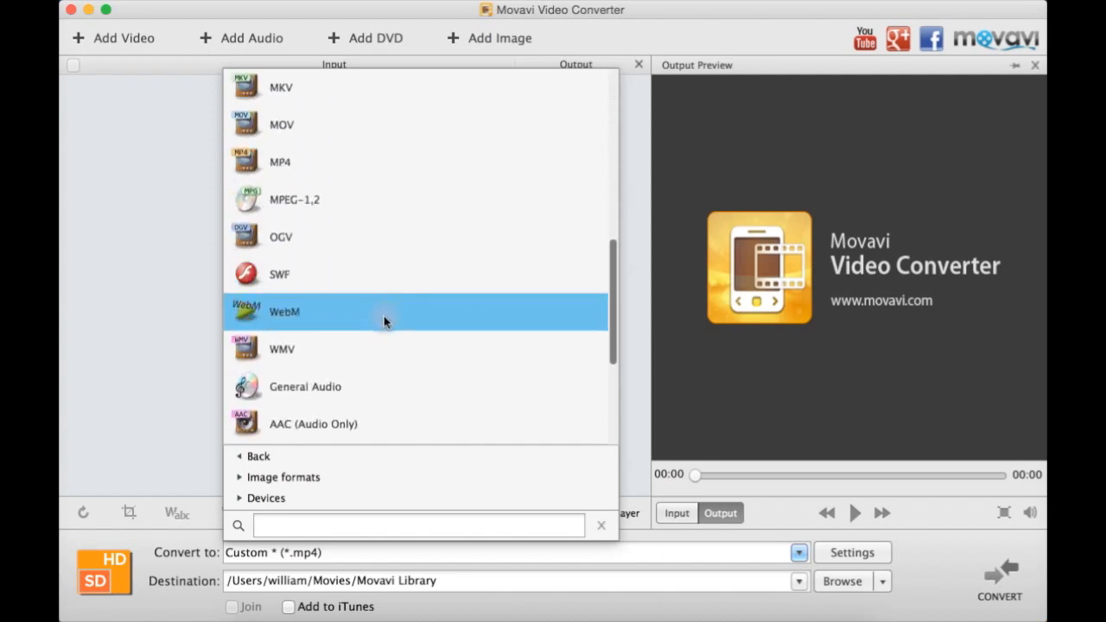
scroll(385, 322, "down", 4)
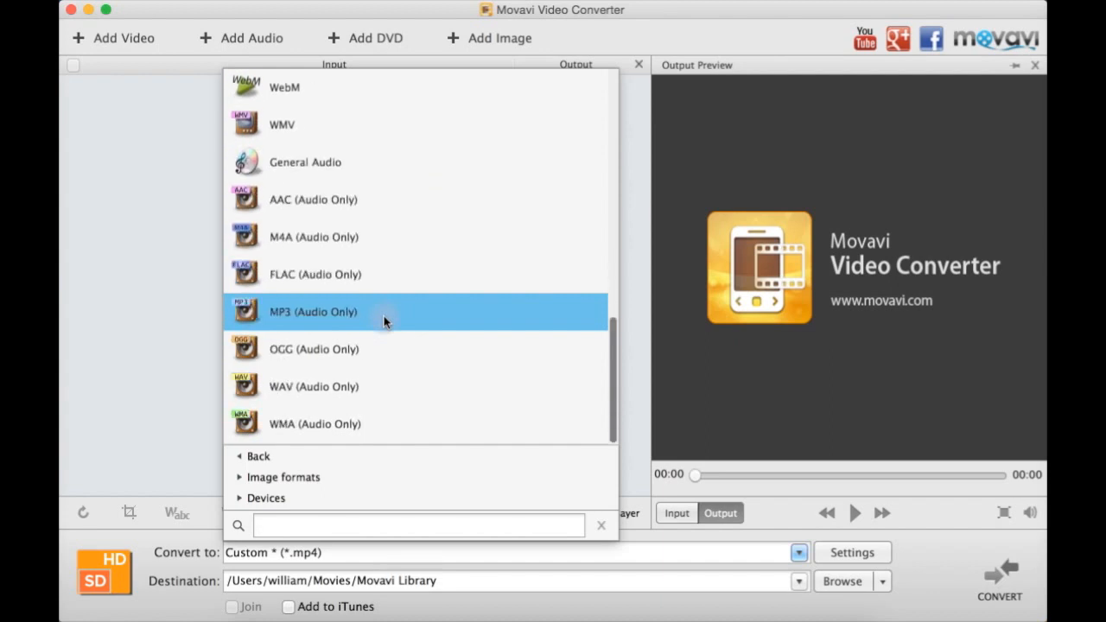
Look through the image formats and the device presets, and close the output format list without choosing anything.
left_click(318, 478)
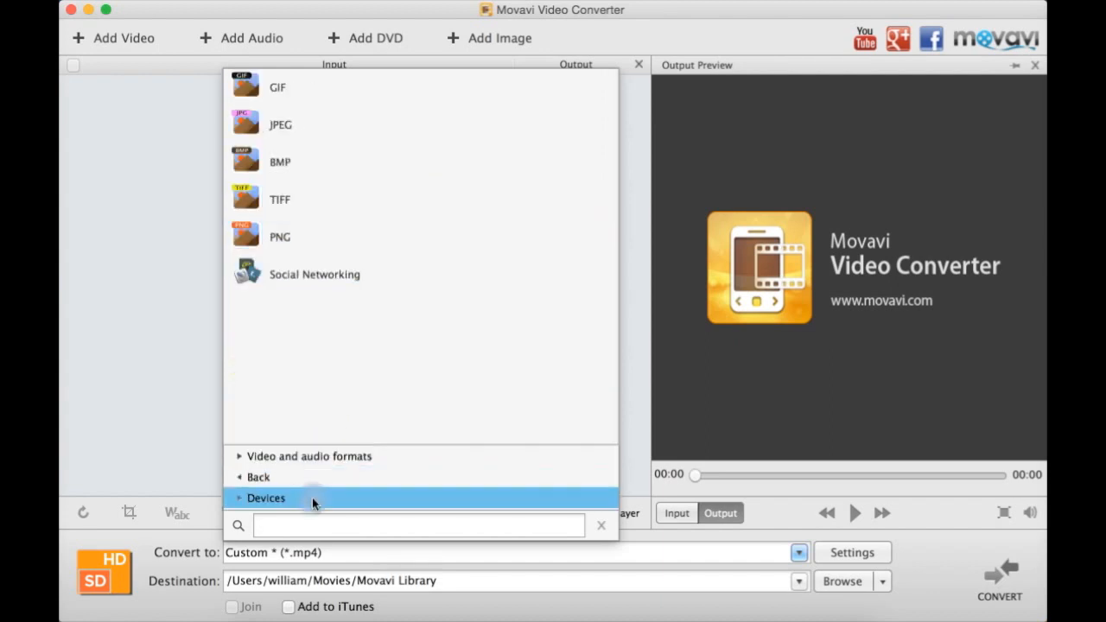
left_click(312, 497)
scroll(410, 263, "down", 5)
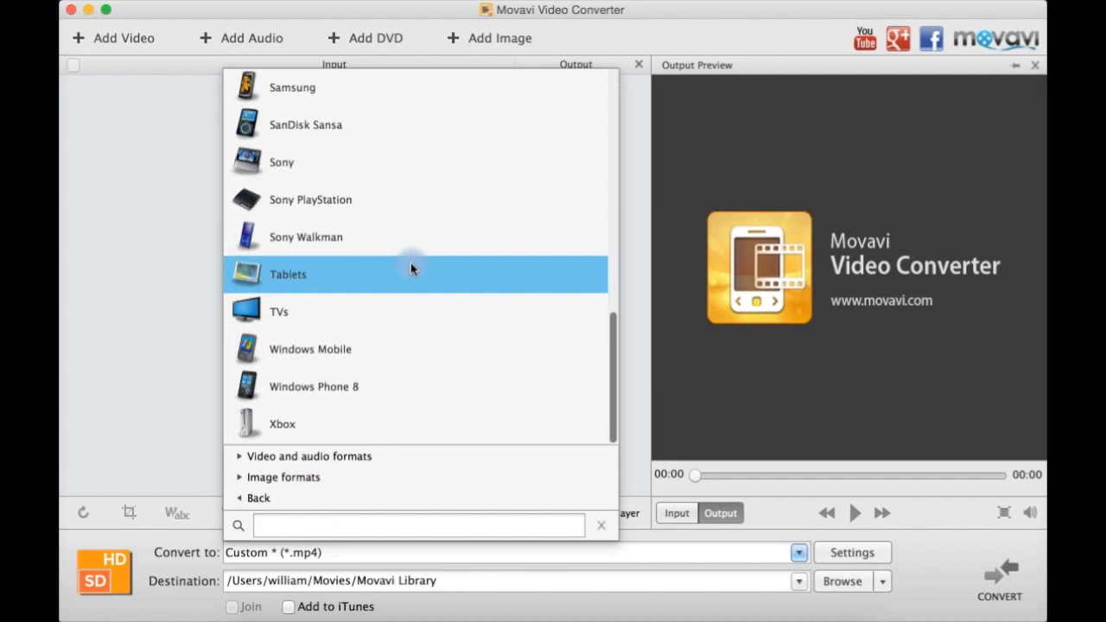
scroll(410, 263, "up", 5)
left_click(259, 498)
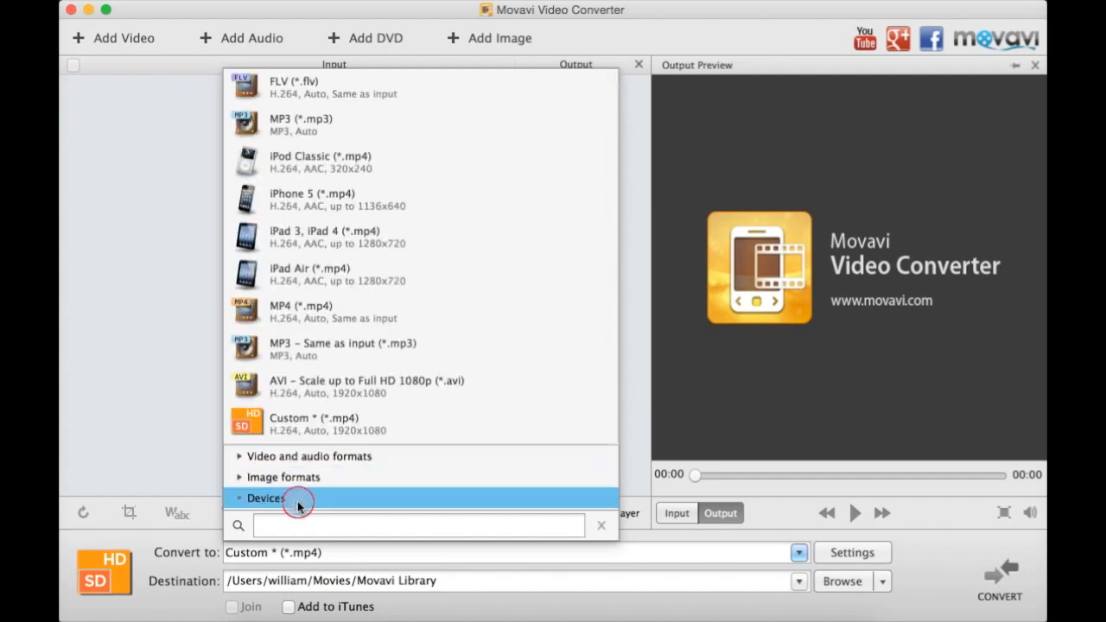
left_click(173, 377)
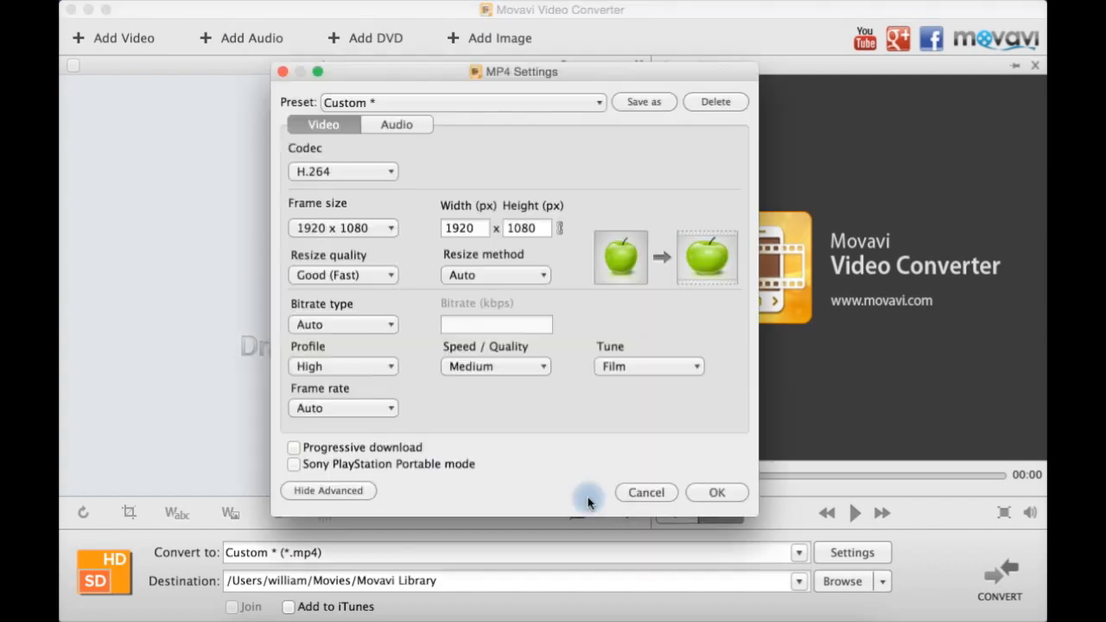
Close the MP4 settings for the Custom preset without making changes.
left_click(619, 497)
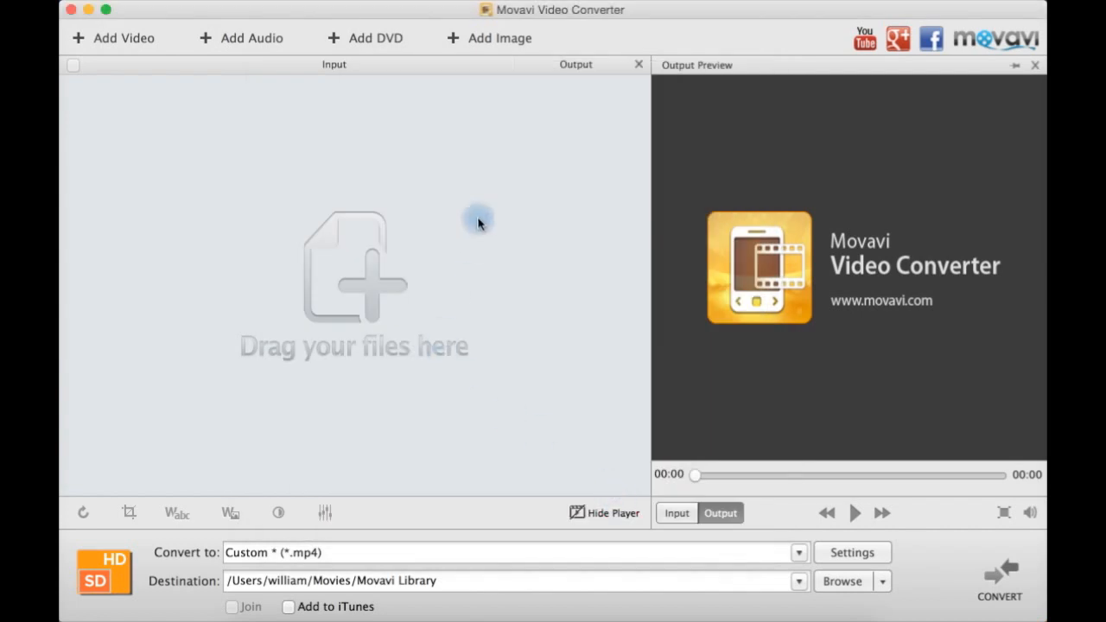